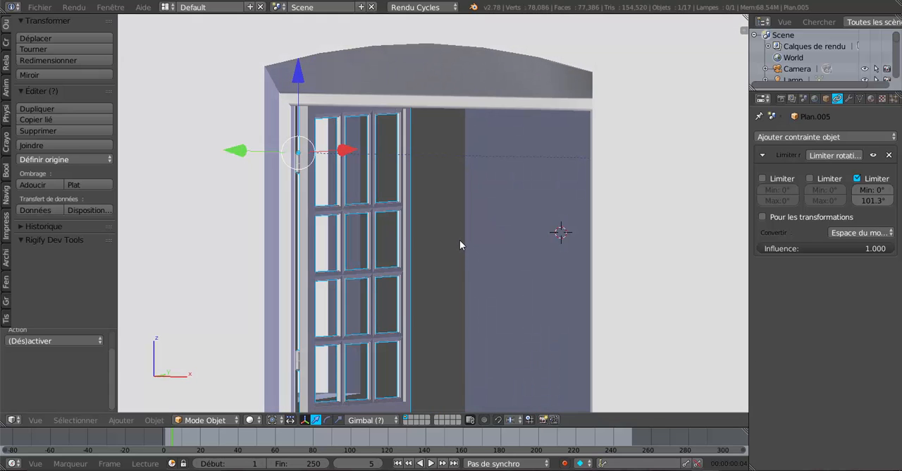
# Step: Test the left casement's rotation limit by trying to rotate it about the global Z axis
pyautogui.press('KP_5')
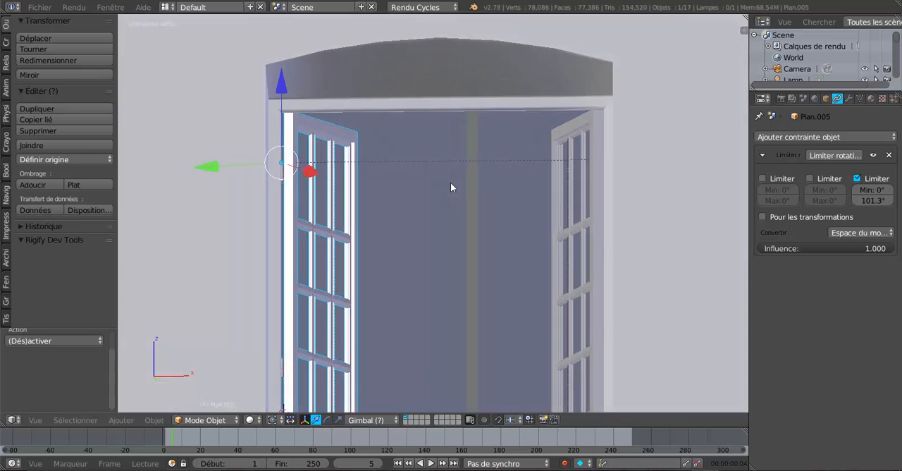
pyautogui.moveTo(451, 187); pyautogui.dragTo(444, 207, button='middle')
pyautogui.press('r')
pyautogui.press('z')
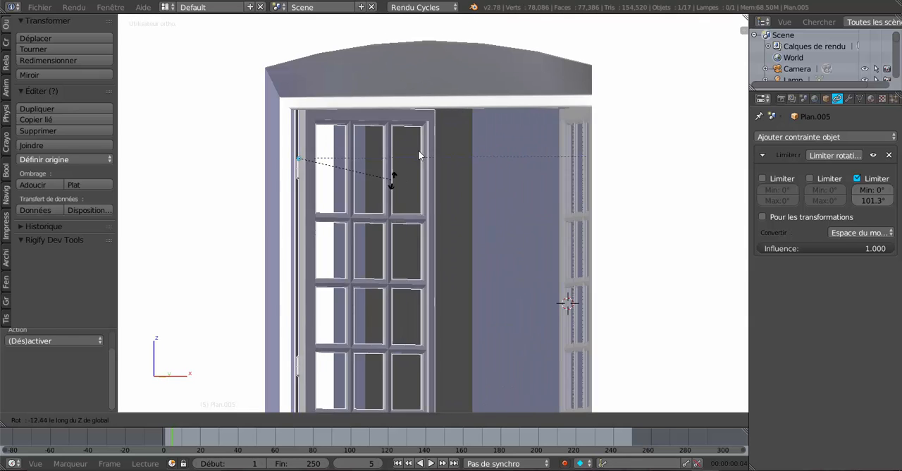
pyautogui.rightClick(431, 120)
# Step: Examine the open casements, hinges and window sill from inside and outside the house
pyautogui.scroll(-2, 432, 119)
pyautogui.moveTo(444, 140); pyautogui.dragTo(575, 208, button='middle')
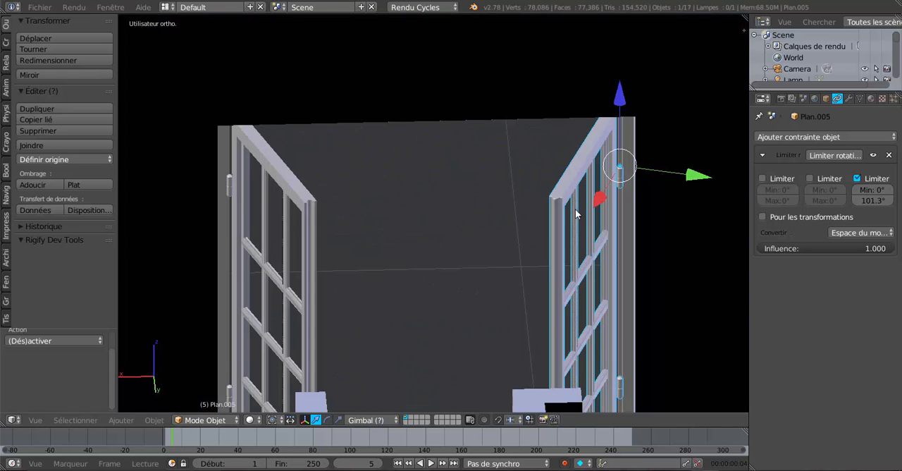
pyautogui.scroll(-1, 426, 228)
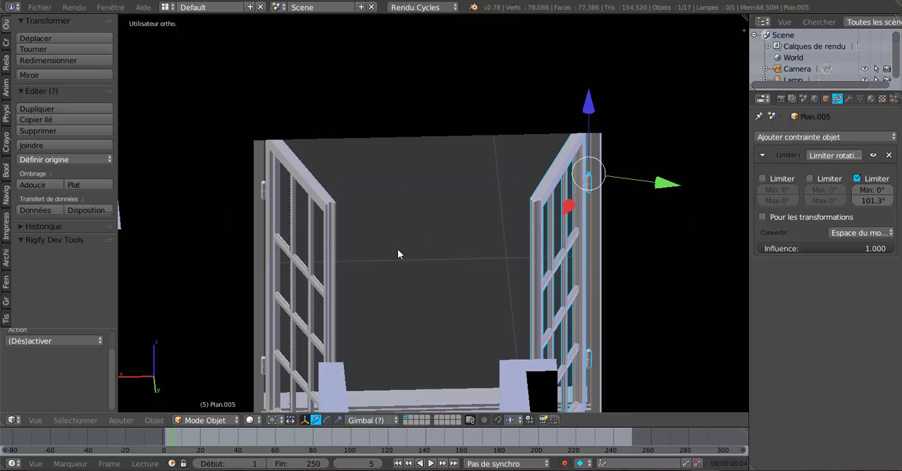
pyautogui.moveTo(398, 249); pyautogui.dragTo(578, 271, button='middle')
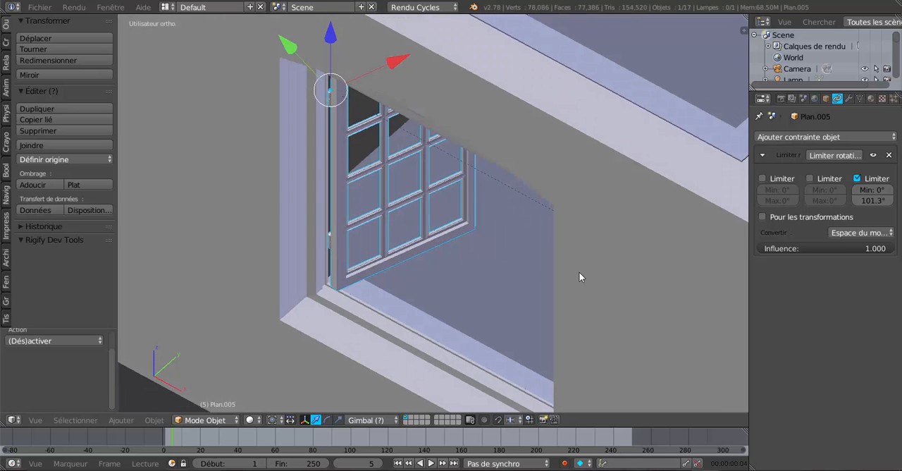
pyautogui.scroll(1, 401, 322)
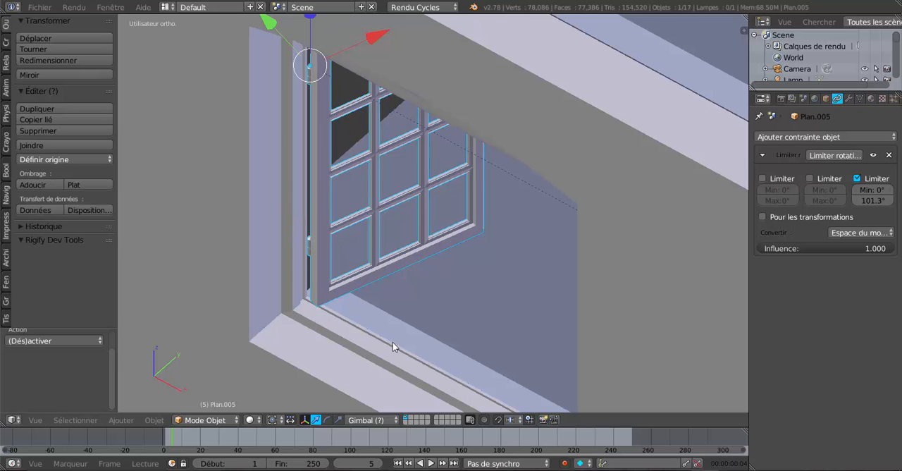
pyautogui.moveTo(392, 342); pyautogui.dragTo(438, 337, button='middle')
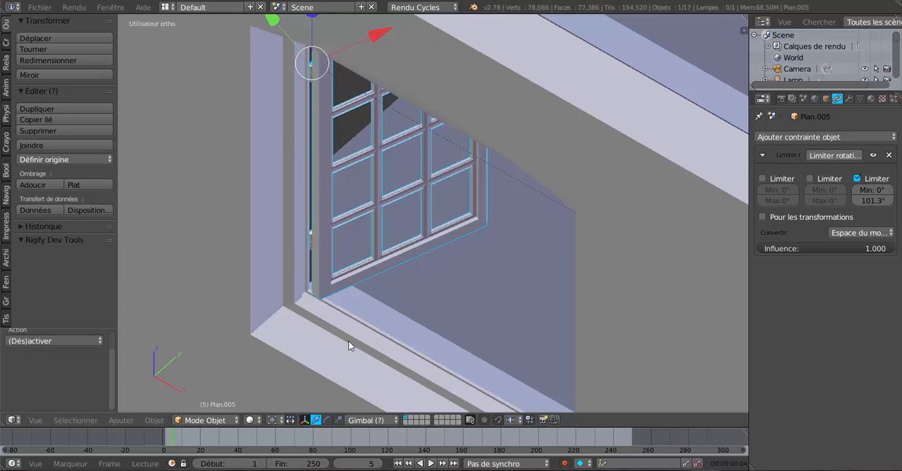
pyautogui.moveTo(348, 340); pyautogui.dragTo(388, 255, button='middle')
pyautogui.scroll(2, 389, 239)
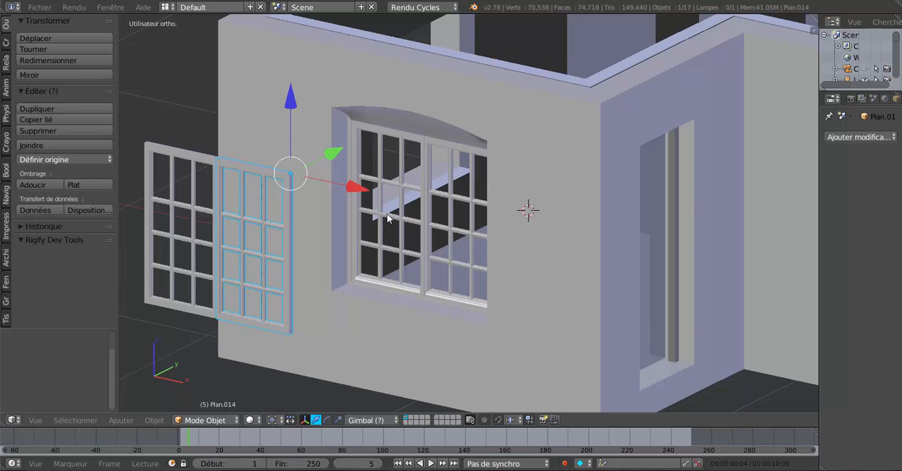
# Step: Move the window filling the front opening along X by -1.261, and again by -0.733, to clear the opening
pyautogui.scroll(-2, 406, 221)
pyautogui.scroll(2, 433, 227)
pyautogui.rightClick(421, 219)
pyautogui.press('g')
pyautogui.press('x')
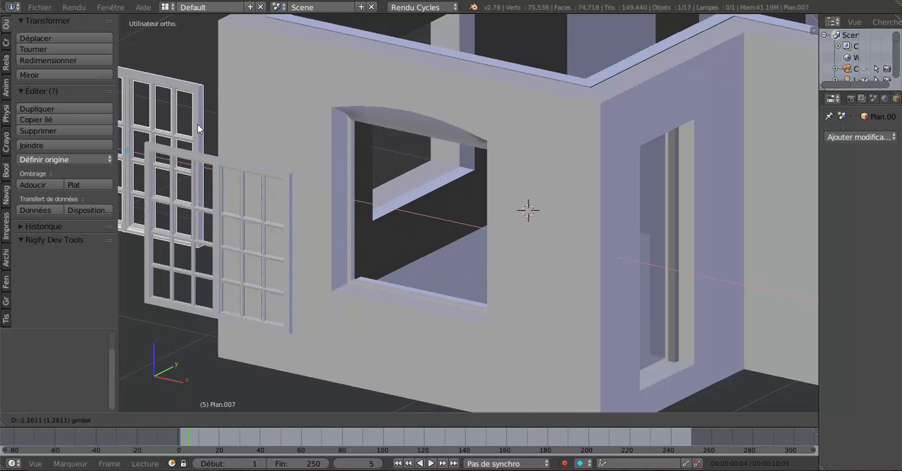
pyautogui.click(198, 124)
pyautogui.scroll(-3, 268, 148)
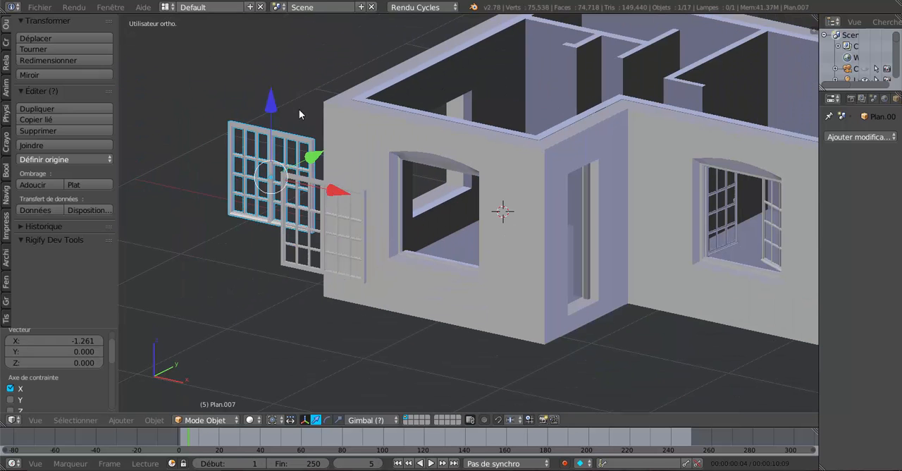
pyautogui.scroll(2, 308, 118)
pyautogui.moveTo(280, 141); pyautogui.dragTo(171, 93)
pyautogui.moveTo(343, 173); pyautogui.dragTo(348, 156, button='middle')
pyautogui.scroll(3, 395, 211)
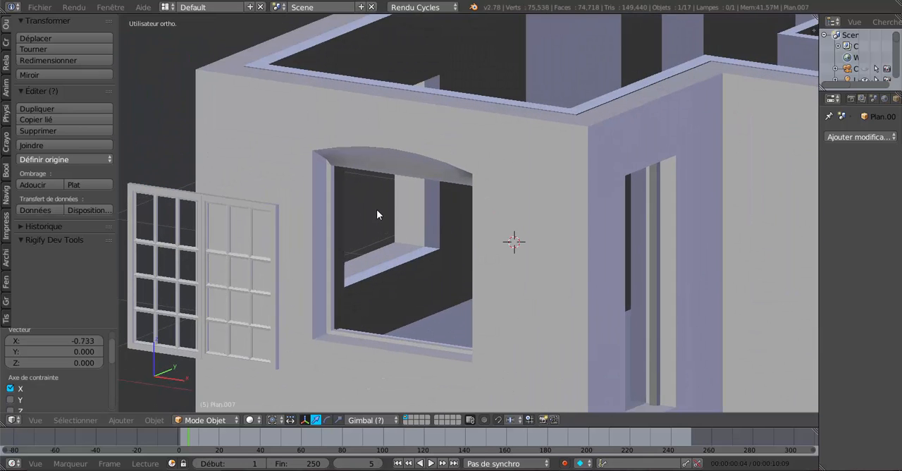
# Step: In the house wall mesh, select the middle vertex of the inner edge under the arch of the empty window opening
pyautogui.moveTo(388, 238); pyautogui.dragTo(402, 190, button='middle')
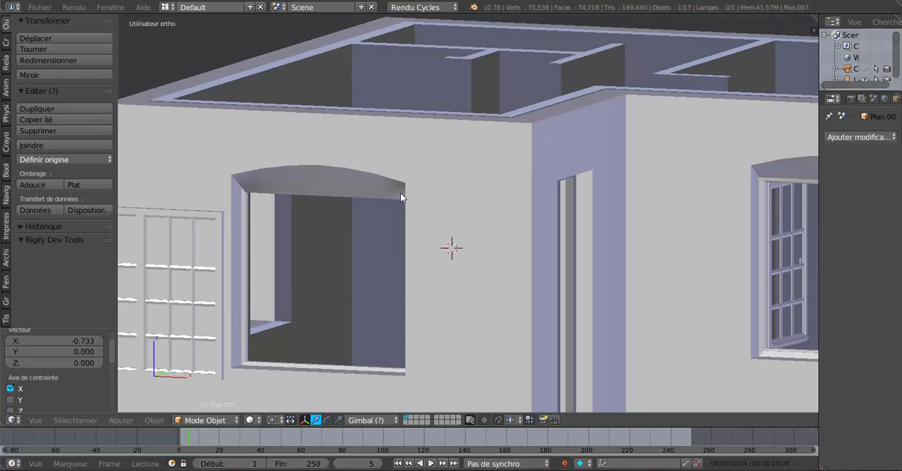
pyautogui.rightClick(319, 148)
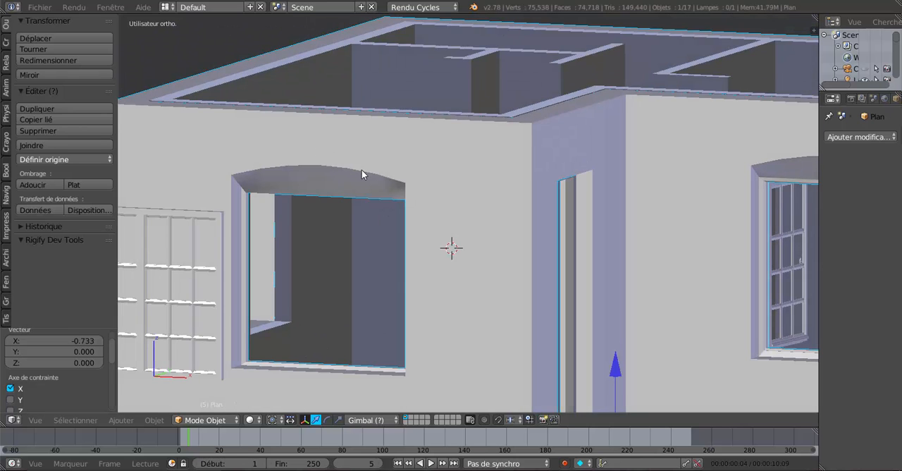
pyautogui.press('Tab')
pyautogui.keyDown('shift'); pyautogui.moveTo(350, 212); pyautogui.dragTo(415, 176, button='middle'); pyautogui.keyUp('shift')
pyautogui.scroll(2, 414, 223)
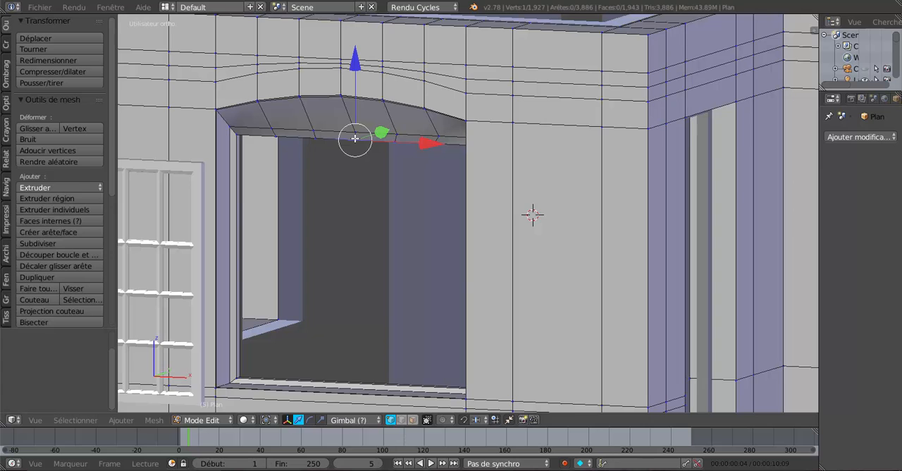
pyautogui.scroll(2, 345, 141)
pyautogui.keyDown('shift'); pyautogui.moveTo(342, 141); pyautogui.dragTo(425, 177, button='middle'); pyautogui.keyUp('shift')
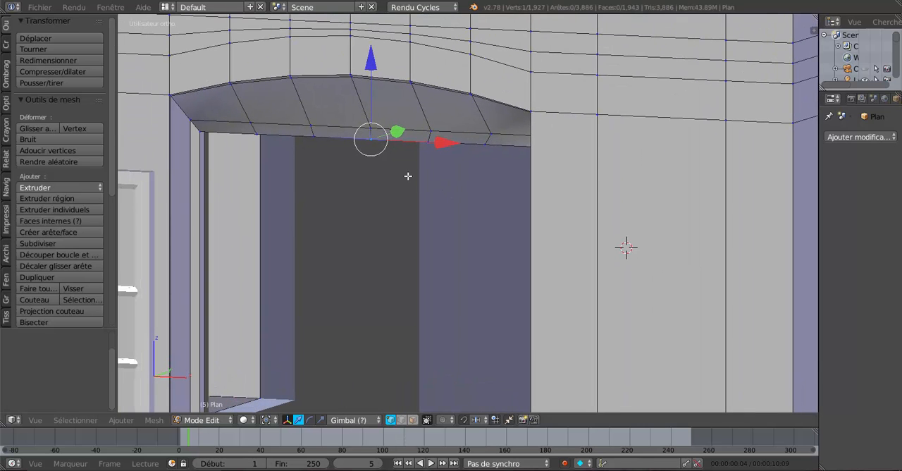
pyautogui.scroll(-3, 402, 232)
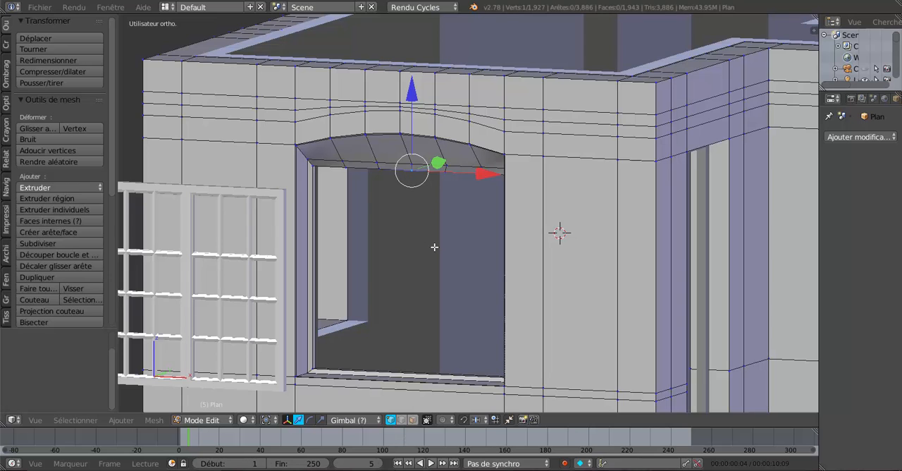
pyautogui.scroll(-2, 434, 247)
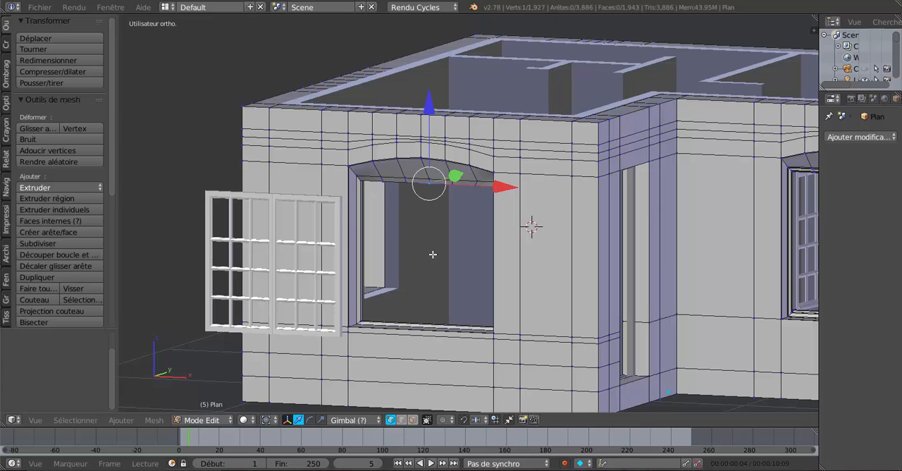
pyautogui.press('Tab')
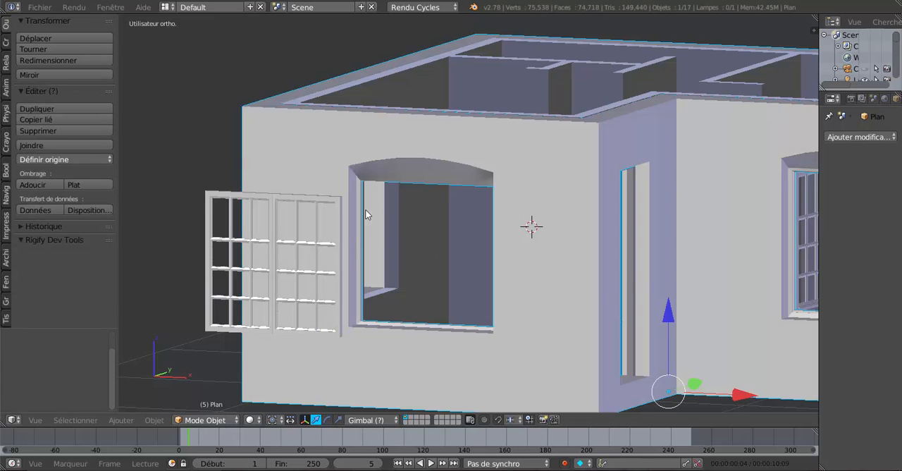
pyautogui.press('Tab')
pyautogui.scroll(2, 414, 194)
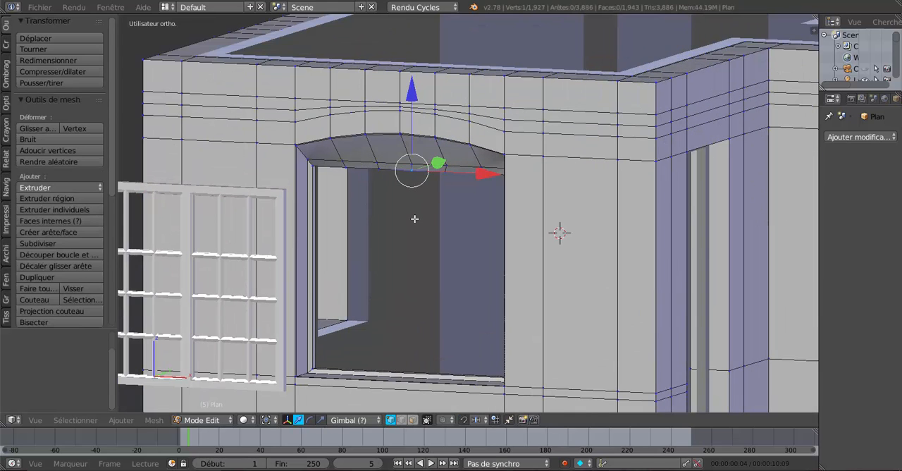
pyautogui.hotkey('shift', 's')
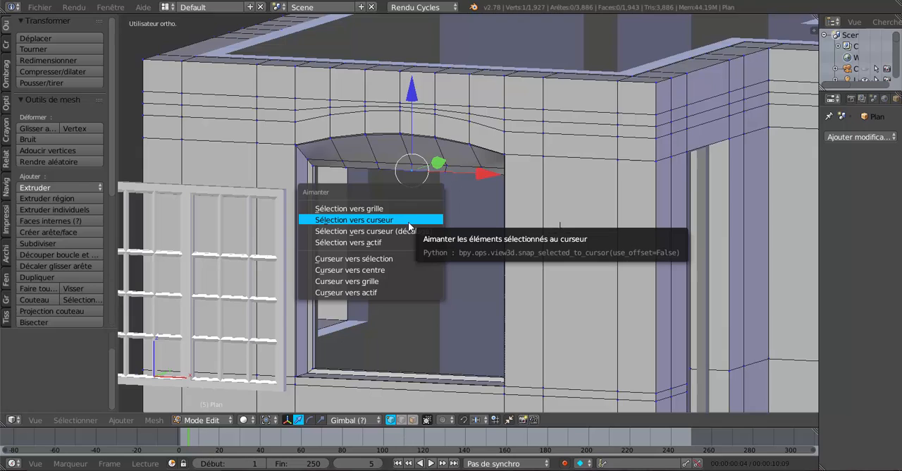
pyautogui.click(349, 220)
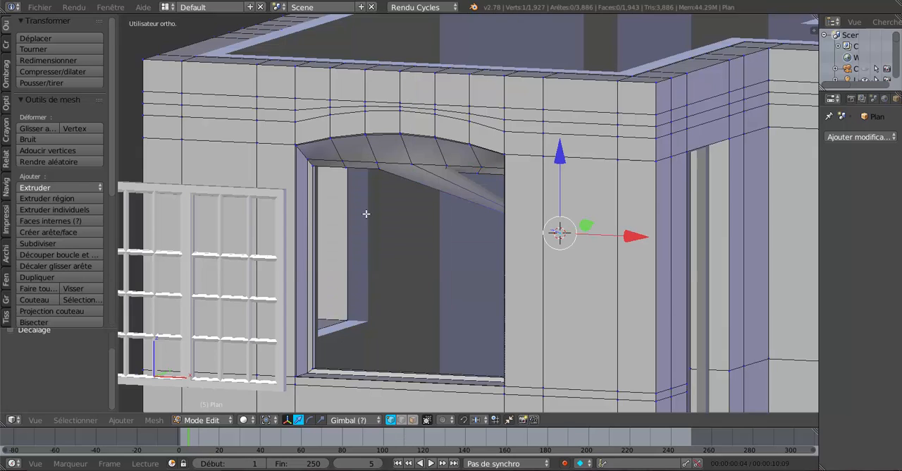
pyautogui.hotkey('ctrl', 'z')
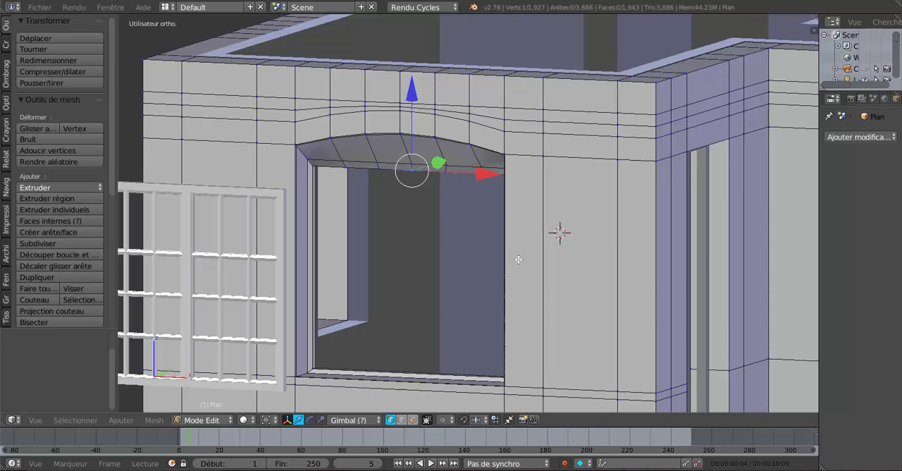
# Step: Snap the 3D cursor to the selected vertex and return to object mode
pyautogui.hotkey('shift', 's')
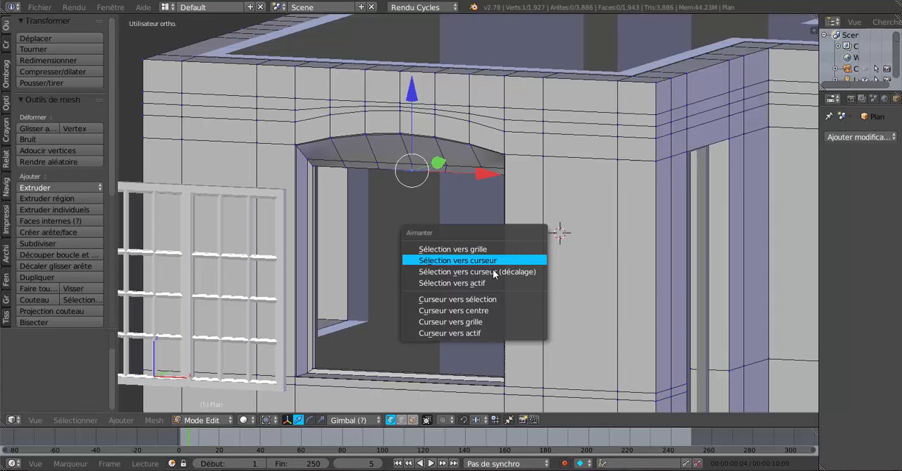
pyautogui.click(460, 299)
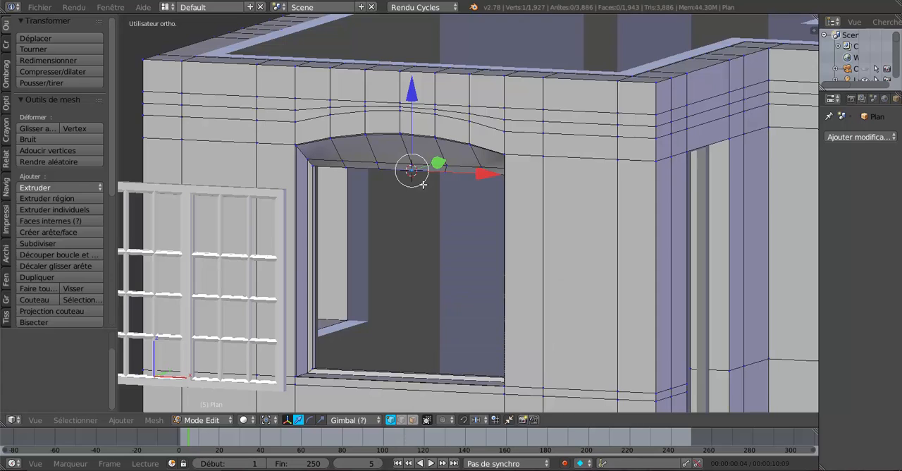
pyautogui.press('Tab')
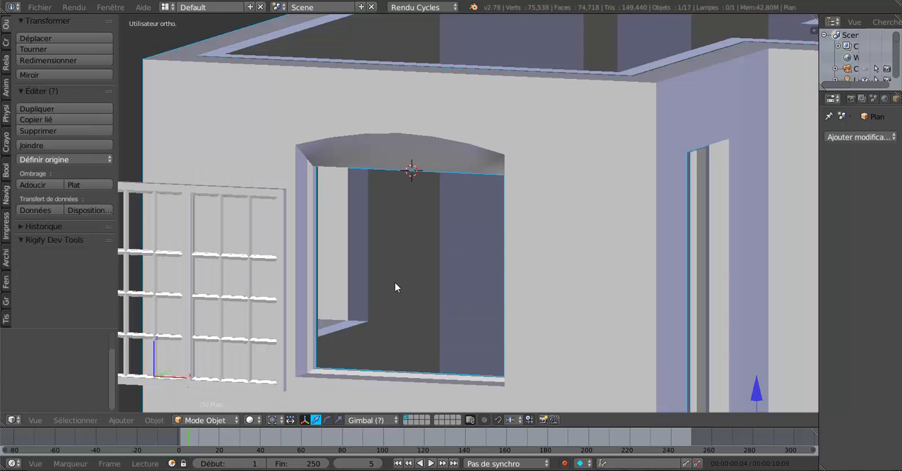
# Step: Select both loose casements beside the opening and snap them to the 3D cursor with offset (décalage)
pyautogui.rightClick(215, 189)
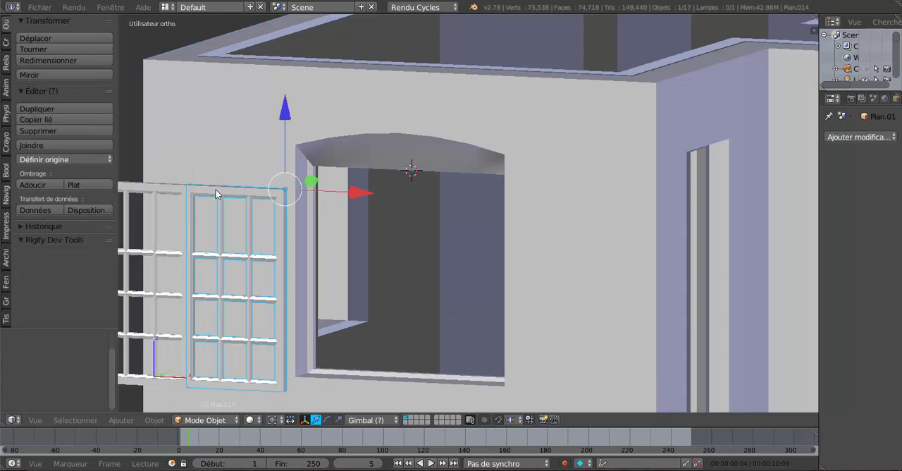
pyautogui.keyDown('shift'); pyautogui.rightClick(172, 190); pyautogui.keyUp('shift')
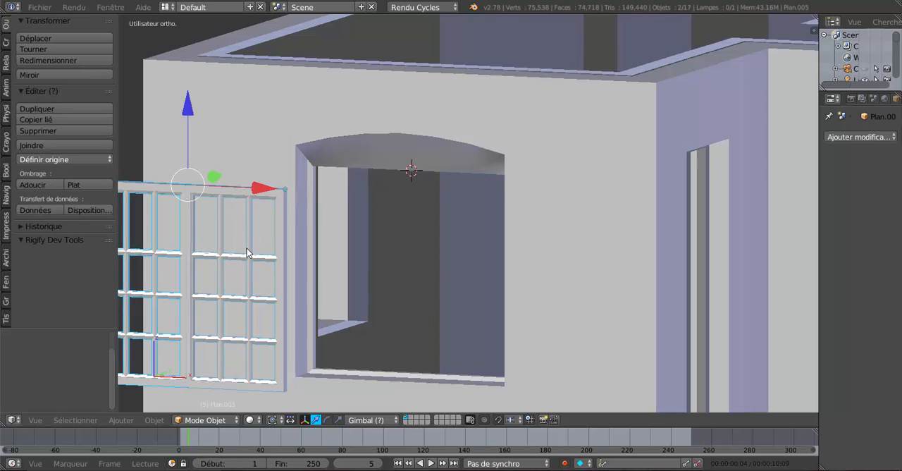
pyautogui.hotkey('shift', 's')
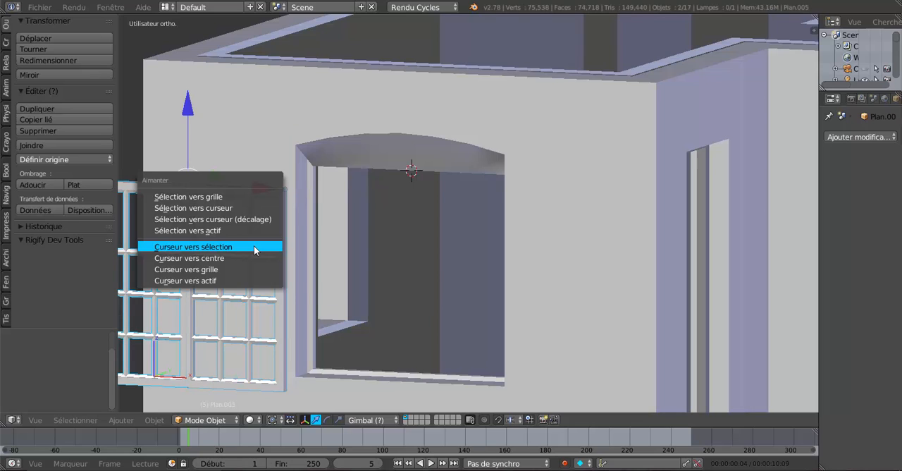
pyautogui.click(247, 219)
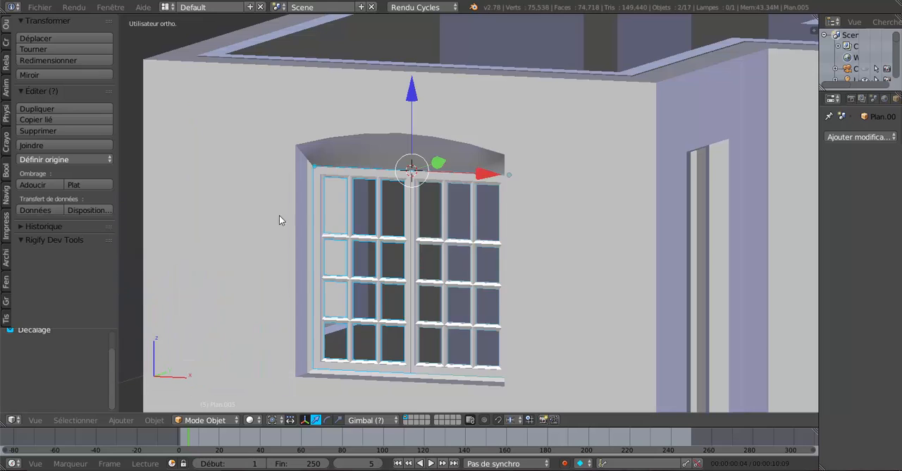
# Step: Examine the fit of the two casements in the window opening, at an angle and in front orthographic view
pyautogui.scroll(2, 422, 191)
pyautogui.scroll(-2, 423, 191)
pyautogui.scroll(-1, 493, 227)
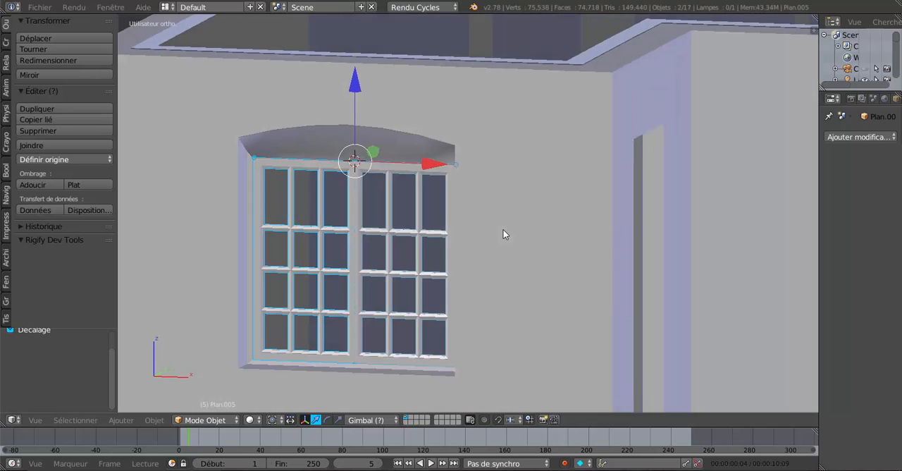
pyautogui.moveTo(501, 235); pyautogui.dragTo(426, 317, button='middle')
pyautogui.scroll(2, 430, 273)
pyautogui.moveTo(462, 232); pyautogui.dragTo(506, 219, button='middle')
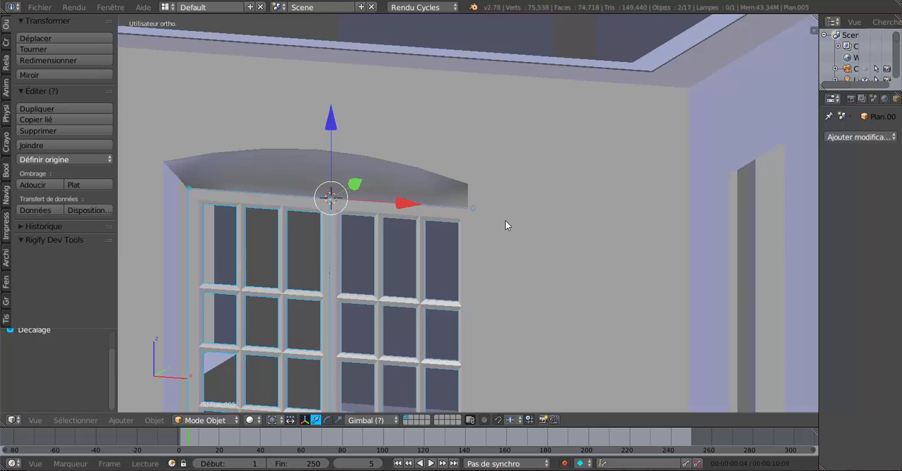
pyautogui.press('KP_1')
pyautogui.press('KP_Decimal')
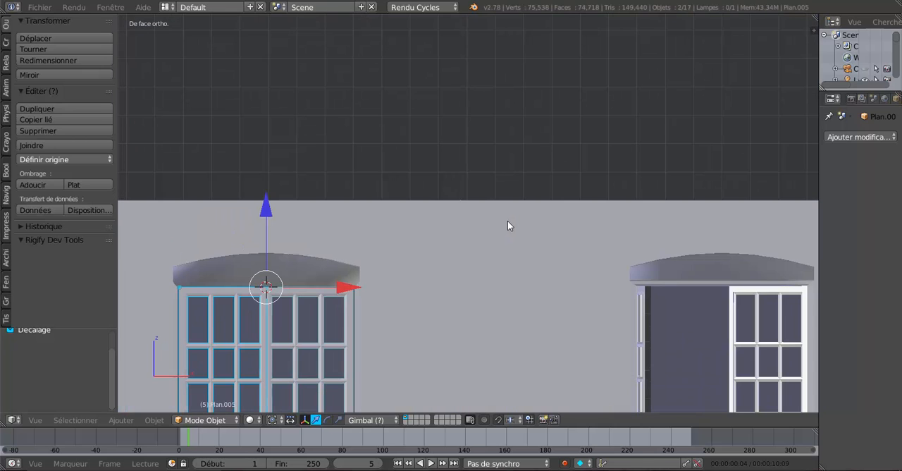
pyautogui.keyDown('shift'); pyautogui.moveTo(461, 257); pyautogui.dragTo(585, 141, button='middle'); pyautogui.keyUp('shift')
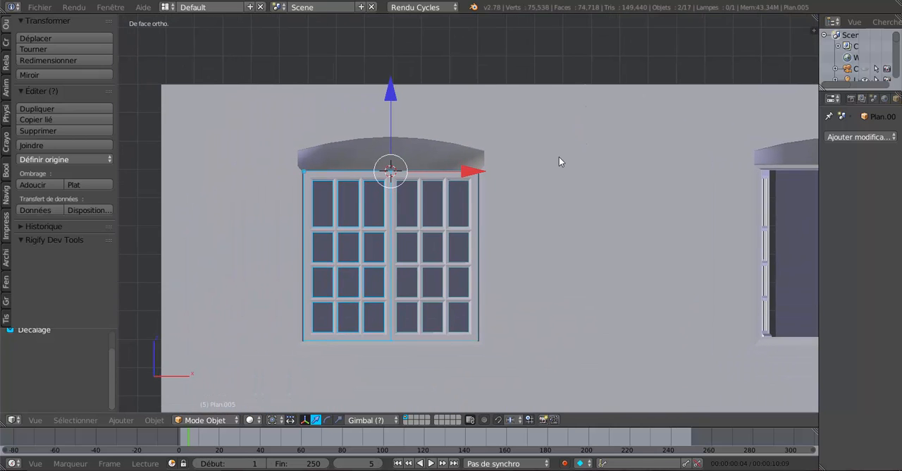
pyautogui.scroll(3, 552, 209)
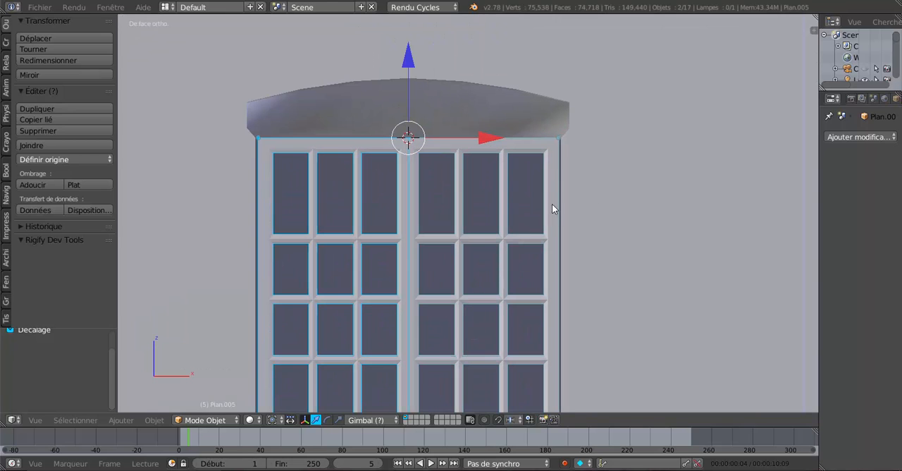
pyautogui.keyDown('shift'); pyautogui.moveTo(520, 215); pyautogui.dragTo(541, 175, button='middle'); pyautogui.keyUp('shift')
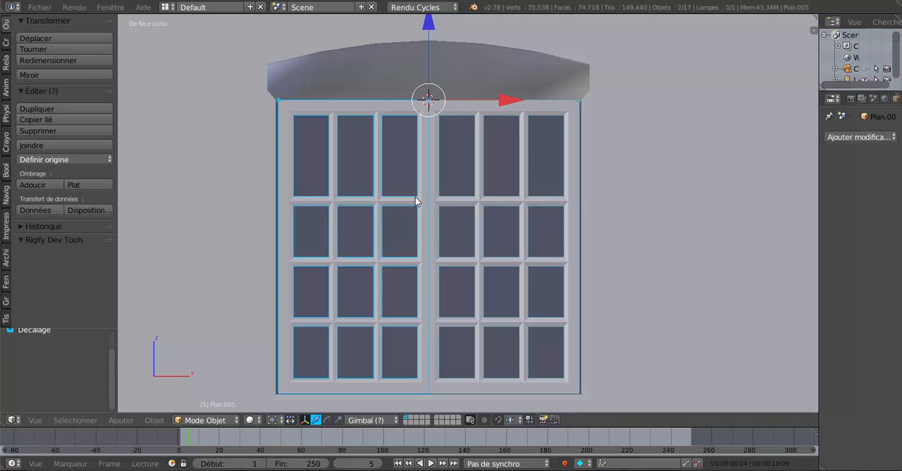
# Step: Scale both casements by 1.016 along X to fill the opening's width and move them 0.008 along Y
pyautogui.click(339, 420)
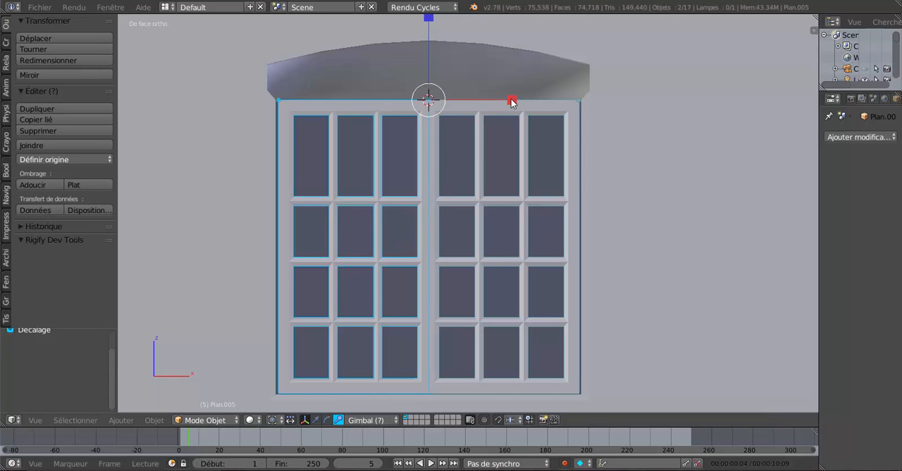
pyautogui.moveTo(512, 101); pyautogui.dragTo(524, 99)
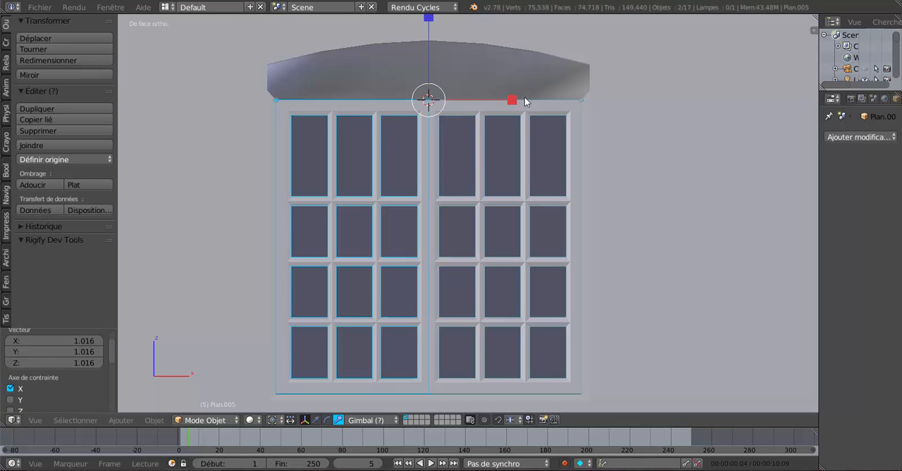
pyautogui.moveTo(536, 146); pyautogui.dragTo(413, 256, button='middle')
pyautogui.click(316, 419)
pyautogui.scroll(2, 441, 236)
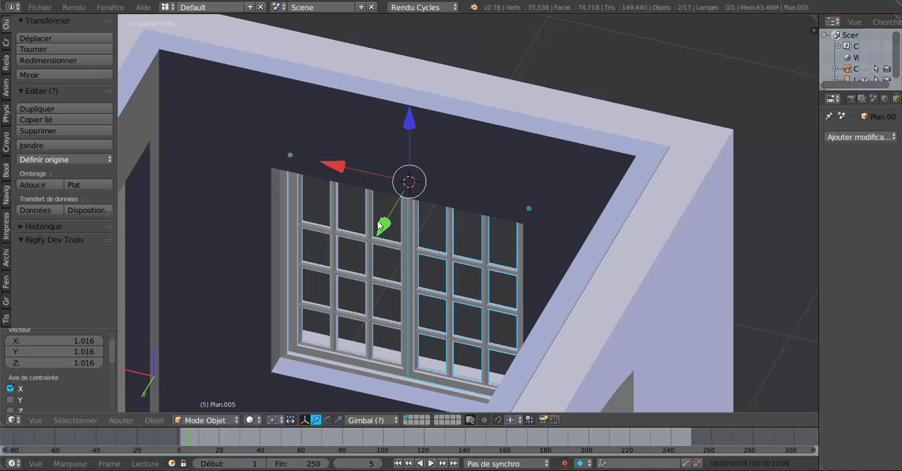
pyautogui.moveTo(383, 224); pyautogui.dragTo(391, 233)
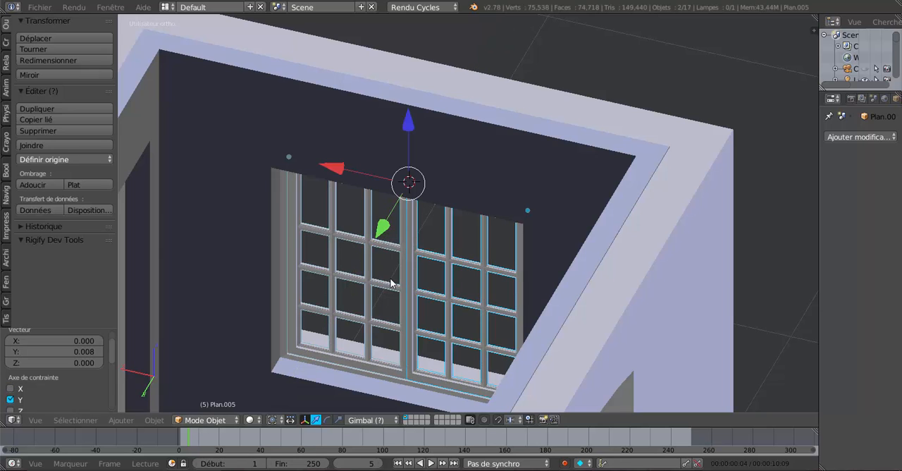
# Step: Fine-tune the depth of both casements in the window opening with another small move along Y
pyautogui.keyDown('shift'); pyautogui.moveTo(392, 282); pyautogui.dragTo(454, 177, button='middle'); pyautogui.keyUp('shift')
pyautogui.scroll(2, 453, 180)
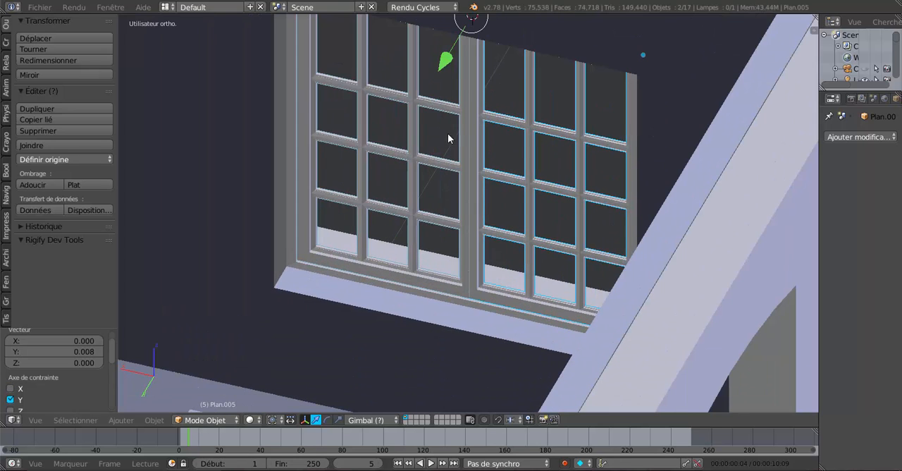
pyautogui.moveTo(447, 133); pyautogui.dragTo(446, 141, button='middle')
pyautogui.moveTo(442, 72)
pyautogui.mouseDown()
pyautogui.moveTo(451, 61)
pyautogui.moveTo(451, 76)
pyautogui.mouseUp()
pyautogui.scroll(-4, 451, 75)
pyautogui.moveTo(527, 165); pyautogui.dragTo(487, 268, button='middle')
pyautogui.scroll(3, 511, 229)
pyautogui.press('Tab')
pyautogui.scroll(2, 468, 184)
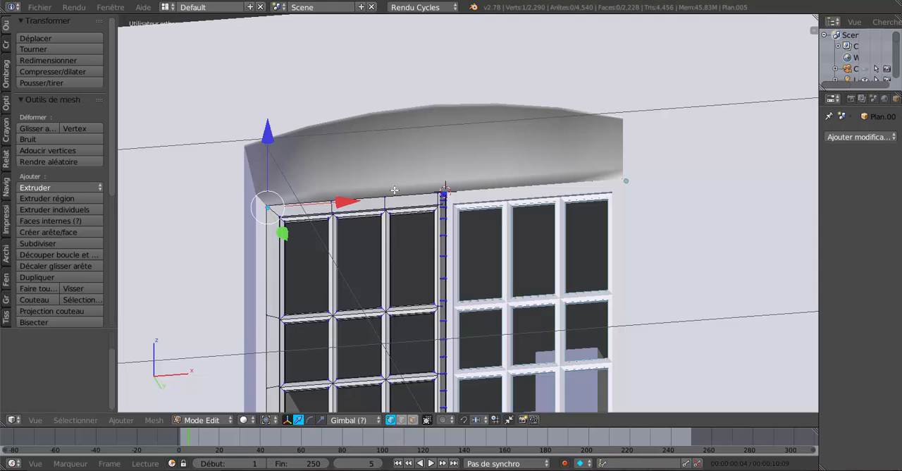
pyautogui.moveTo(395, 190); pyautogui.dragTo(324, 185, button='middle')
pyautogui.hotkey('ctrl', 'r')
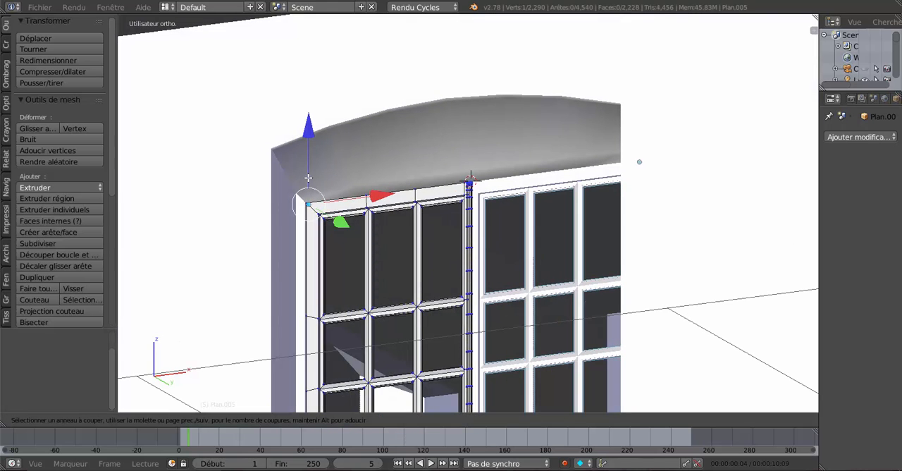
pyautogui.press('Escape')
pyautogui.scroll(-3, 442, 161)
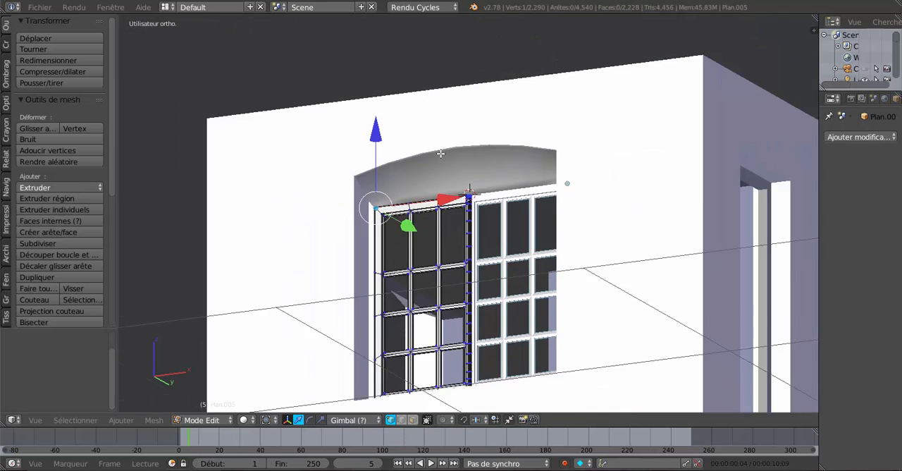
pyautogui.press('Tab')
pyautogui.press('Tab')
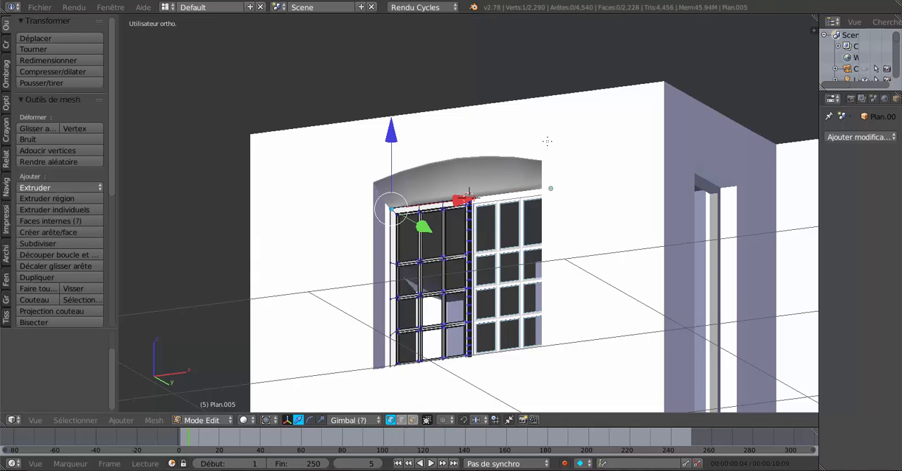
# Step: In the house wall mesh, add two edge loops around the outer window reveal, close to its outer edge and its inner edge
pyautogui.press('Tab')
pyautogui.rightClick(556, 142)
pyautogui.scroll(2, 482, 169)
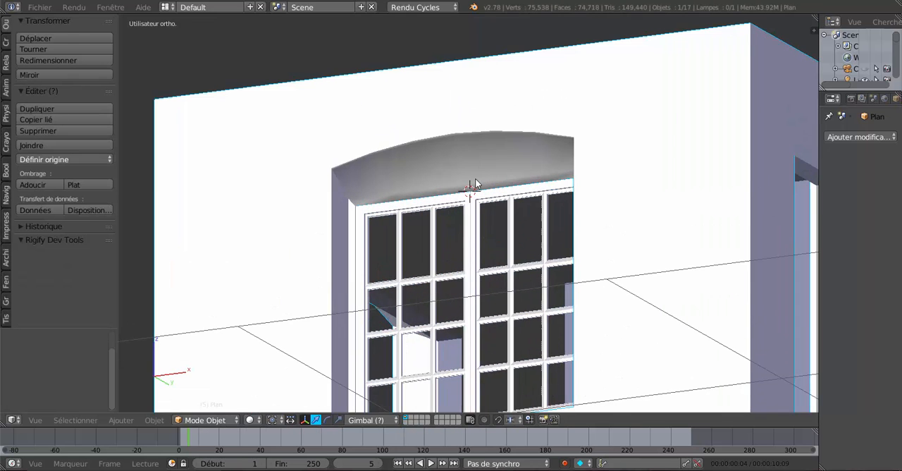
pyautogui.press('Tab')
pyautogui.scroll(2, 443, 189)
pyautogui.hotkey('ctrl', 'r')
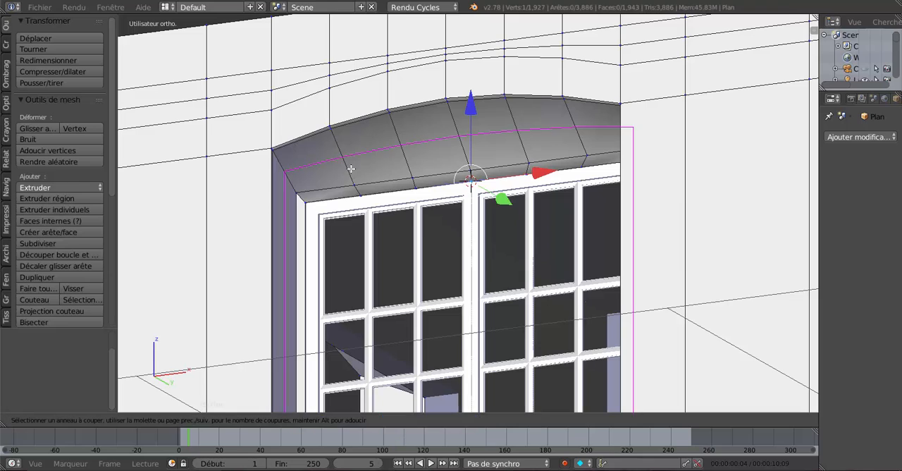
pyautogui.click(351, 168)
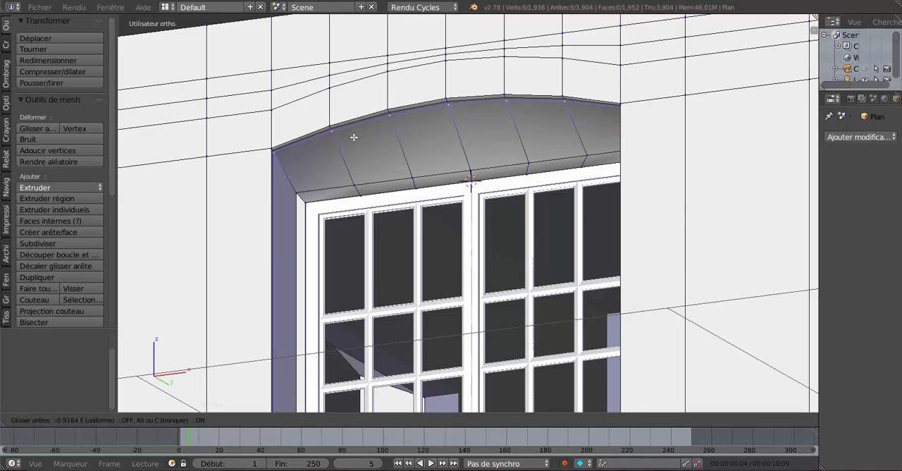
pyautogui.click(354, 137)
pyautogui.hotkey('ctrl', 'r')
pyautogui.click(345, 154)
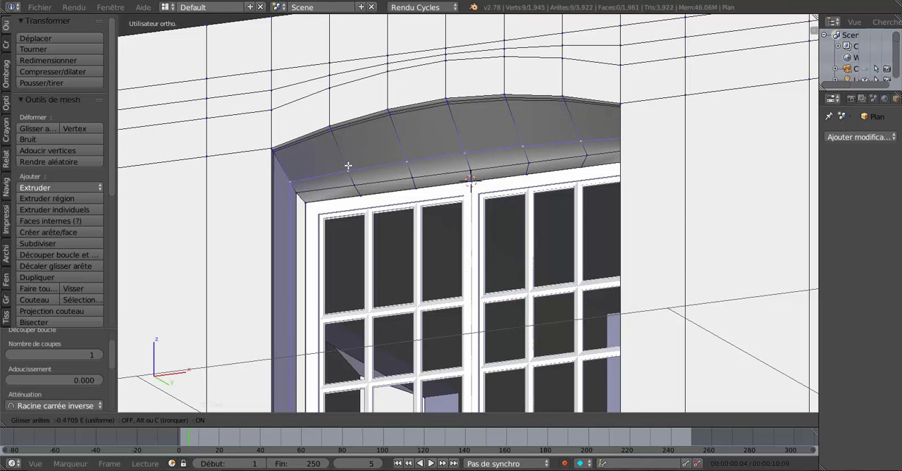
pyautogui.click(353, 176)
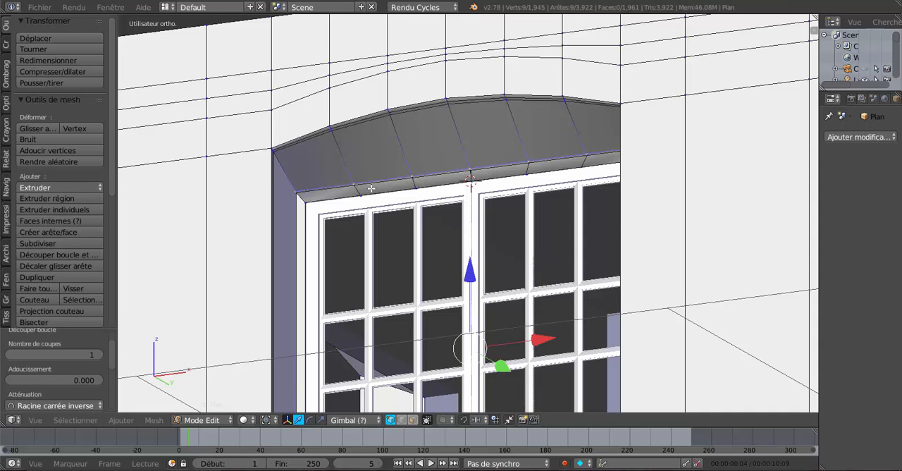
# Step: Return to object mode, select both casements and hide them from the window opening
pyautogui.scroll(-5, 355, 191)
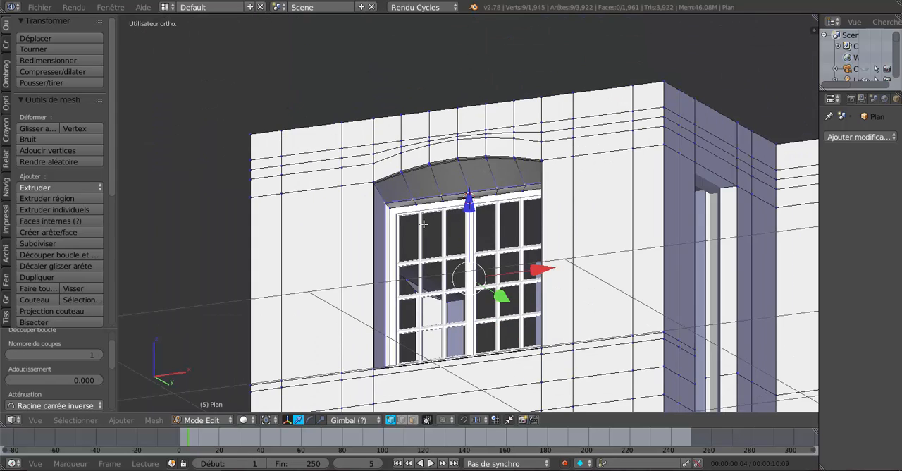
pyautogui.moveTo(424, 224); pyautogui.dragTo(417, 283, button='middle')
pyautogui.scroll(3, 420, 300)
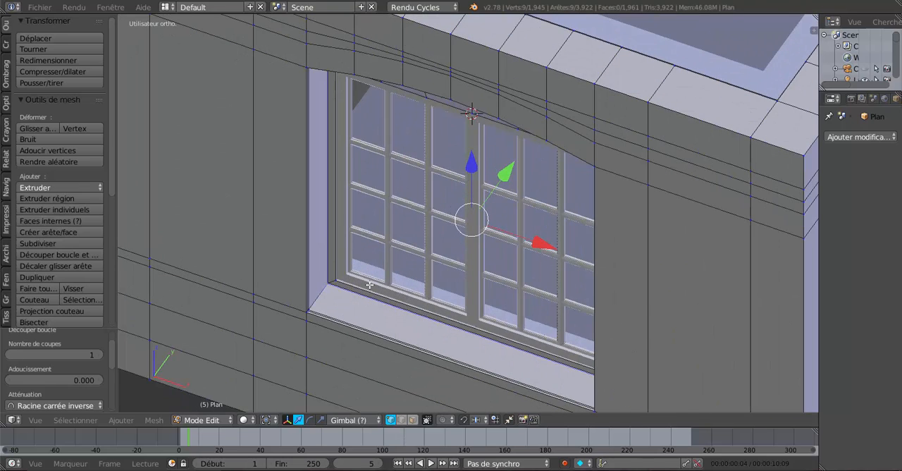
pyautogui.scroll(4, 429, 308)
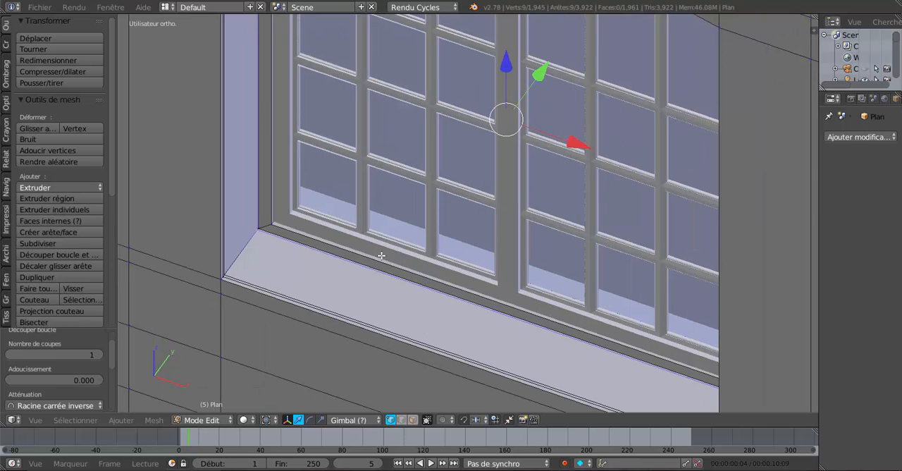
pyautogui.press('Tab')
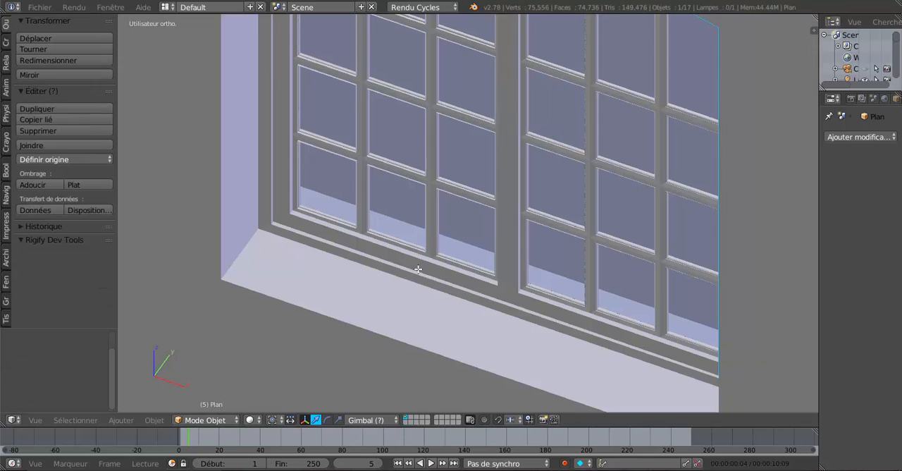
pyautogui.rightClick(415, 260)
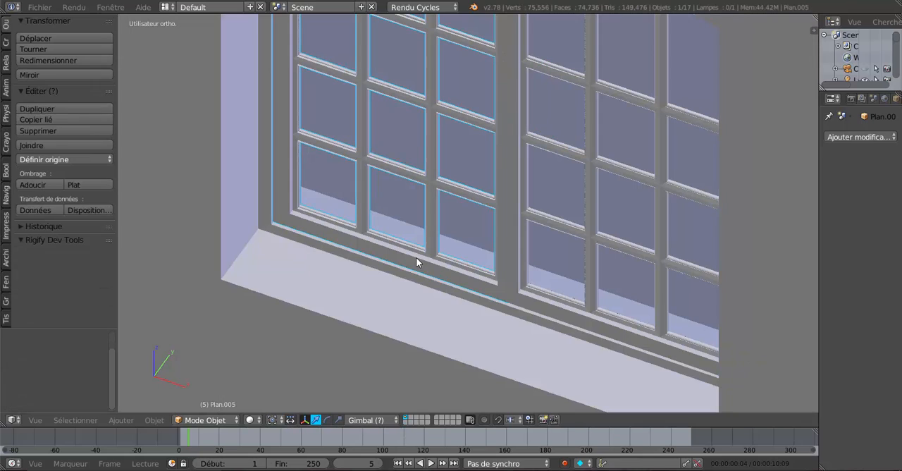
pyautogui.keyDown('shift'); pyautogui.rightClick(541, 302); pyautogui.keyUp('shift')
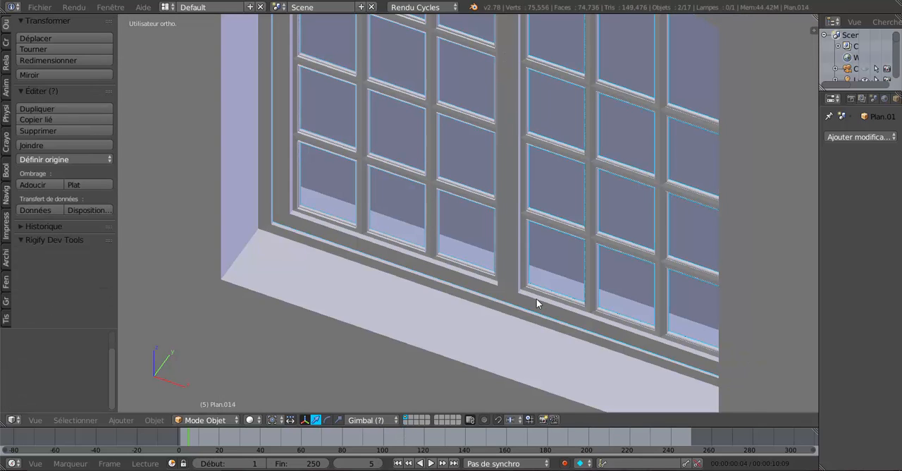
pyautogui.press('Delete')
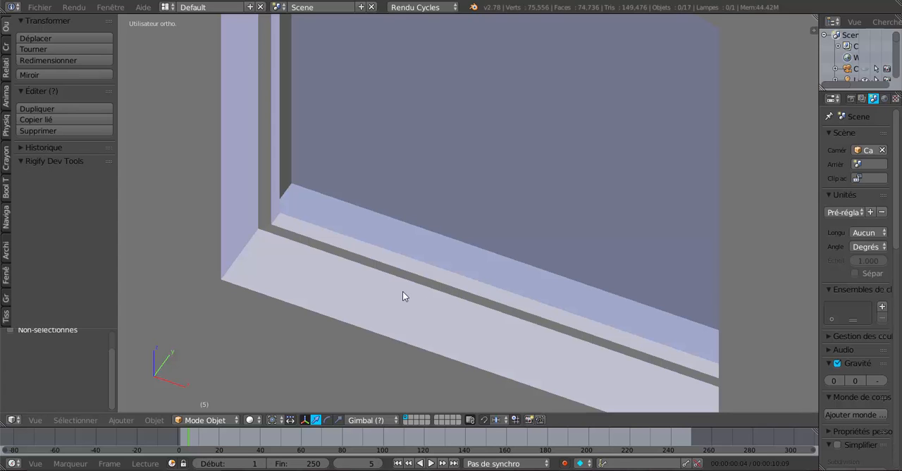
# Step: In the house wall mesh, select the narrow face loop beside the window rebate together with the rebate's own face loop
pyautogui.rightClick(402, 293)
pyautogui.press('Tab')
pyautogui.scroll(2, 369, 287)
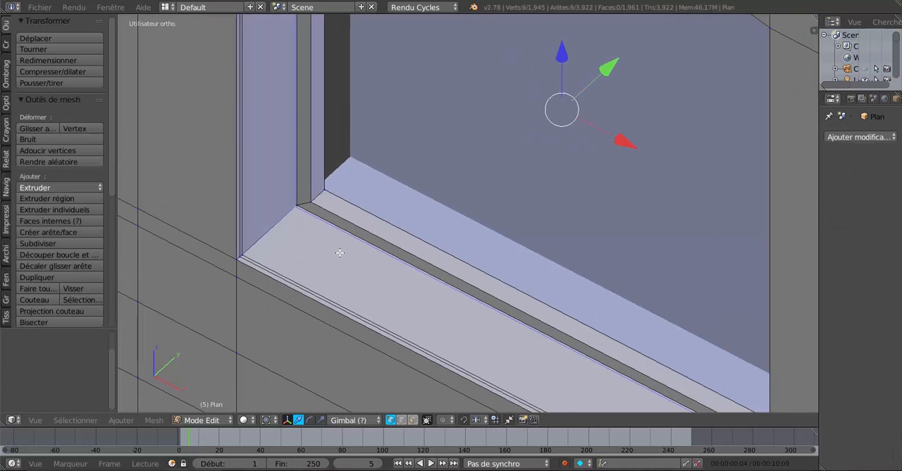
pyautogui.scroll(4, 339, 252)
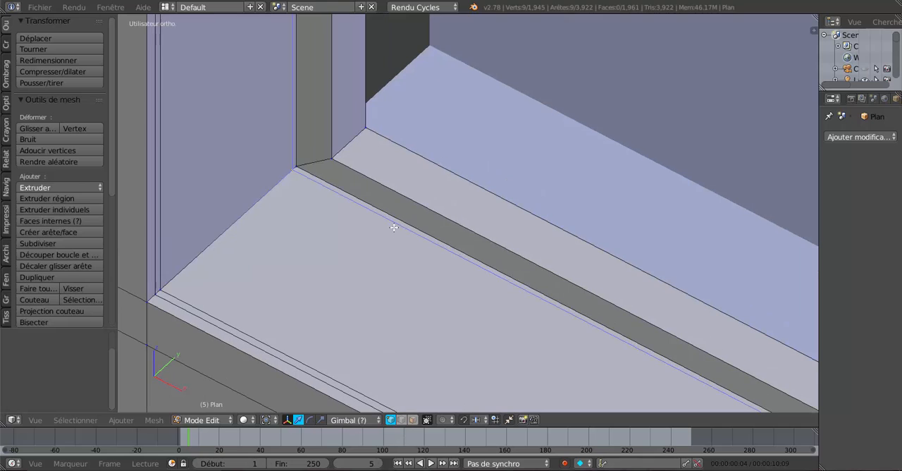
pyautogui.keyDown('alt'); pyautogui.rightClick(374, 205); pyautogui.keyUp('alt')
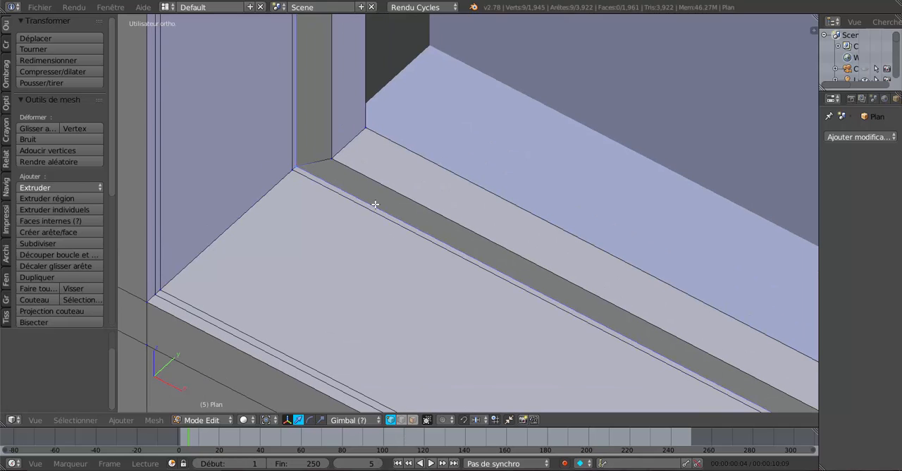
pyautogui.keyDown('alt'); pyautogui.keyDown('shift'); pyautogui.rightClick(330, 192); pyautogui.keyUp('shift'); pyautogui.keyUp('alt')
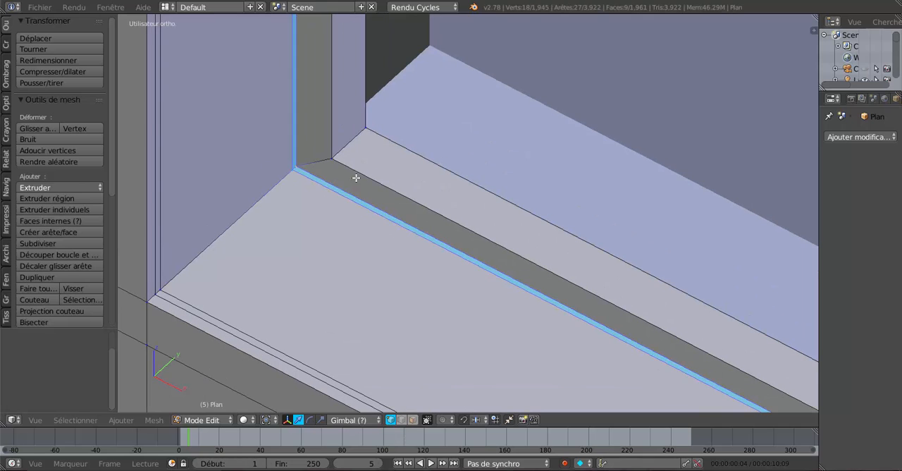
pyautogui.keyDown('alt'); pyautogui.keyDown('shift'); pyautogui.rightClick(359, 174); pyautogui.keyUp('shift'); pyautogui.keyUp('alt')
# Step: Move the selected rebate face loops along Y by -0.014, and again by -0.006
pyautogui.keyDown('alt'); pyautogui.keyDown('shift'); pyautogui.scroll(-2, 358, 177); pyautogui.keyUp('shift'); pyautogui.keyUp('alt')
pyautogui.keyDown('alt'); pyautogui.scroll(-1, 361, 179); pyautogui.keyUp('alt')
pyautogui.scroll(-11, 394, 201)
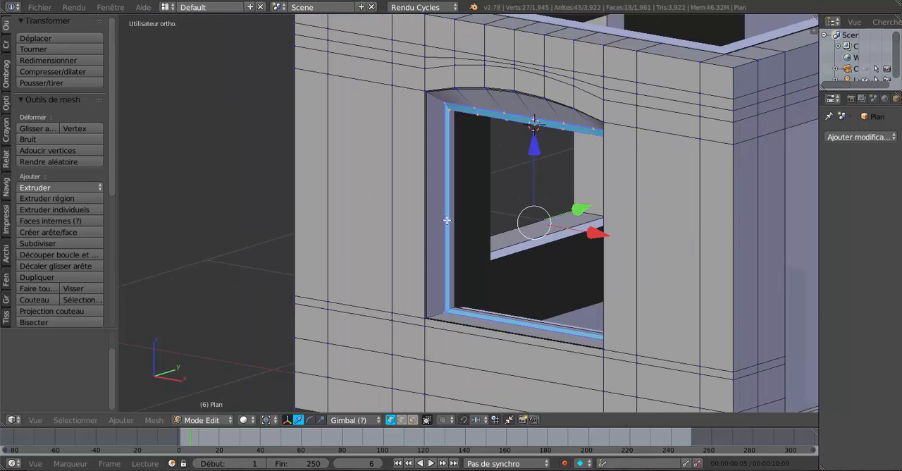
pyautogui.moveTo(450, 222); pyautogui.dragTo(442, 221, button='middle')
pyautogui.moveTo(489, 200); pyautogui.dragTo(508, 205, button='middle')
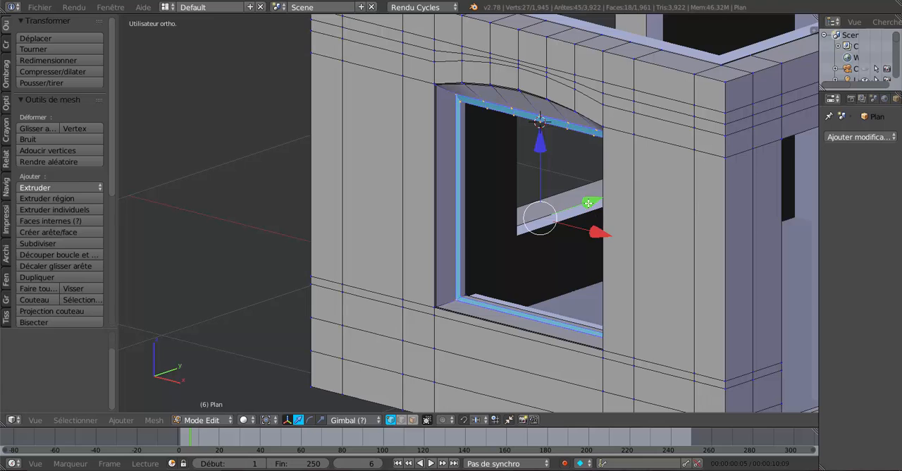
pyautogui.moveTo(588, 203); pyautogui.dragTo(570, 234)
pyautogui.moveTo(570, 234); pyautogui.dragTo(584, 266, button='middle')
pyautogui.scroll(4, 556, 292)
pyautogui.scroll(2, 514, 262)
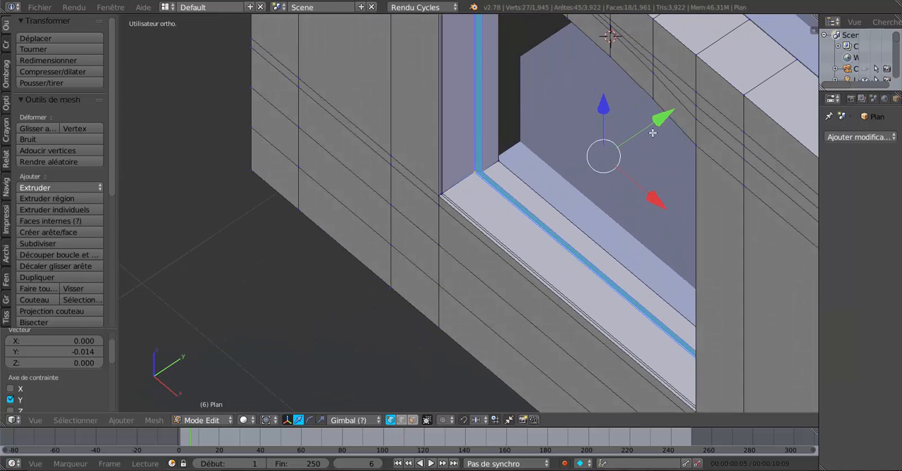
pyautogui.moveTo(657, 123); pyautogui.dragTo(656, 128)
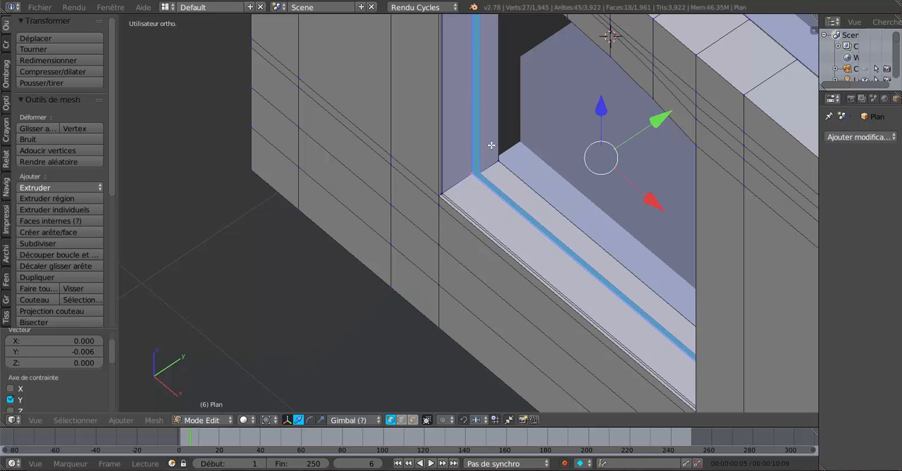
# Step: Examine the moved rebate around the window opening from several angles, especially its corner under the arch
pyautogui.scroll(-3, 527, 182)
pyautogui.moveTo(529, 179); pyautogui.dragTo(654, 103, button='middle')
pyautogui.moveTo(497, 193); pyautogui.dragTo(514, 155, button='middle')
pyautogui.scroll(4, 461, 193)
pyautogui.scroll(-1, 455, 192)
pyautogui.moveTo(455, 192); pyautogui.dragTo(417, 189, button='middle')
pyautogui.moveTo(526, 204); pyautogui.dragTo(445, 218, button='middle')
pyautogui.scroll(5, 446, 218)
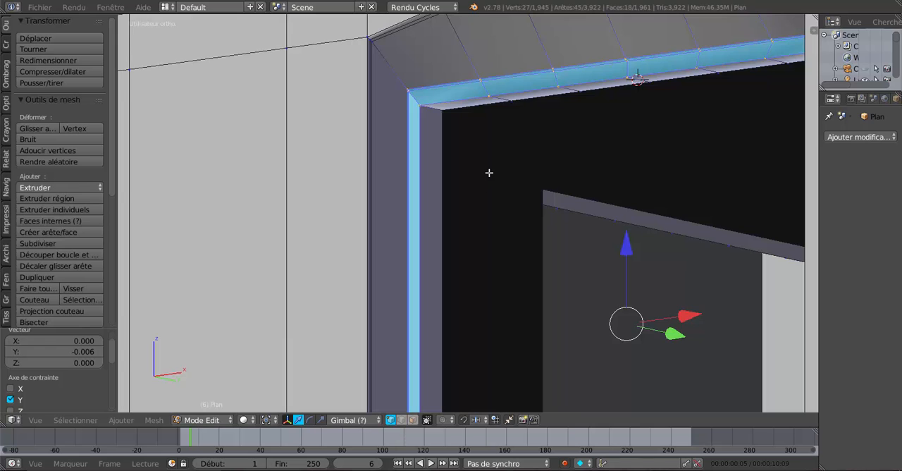
pyautogui.moveTo(489, 173); pyautogui.dragTo(513, 141, button='middle')
pyautogui.scroll(-2, 488, 261)
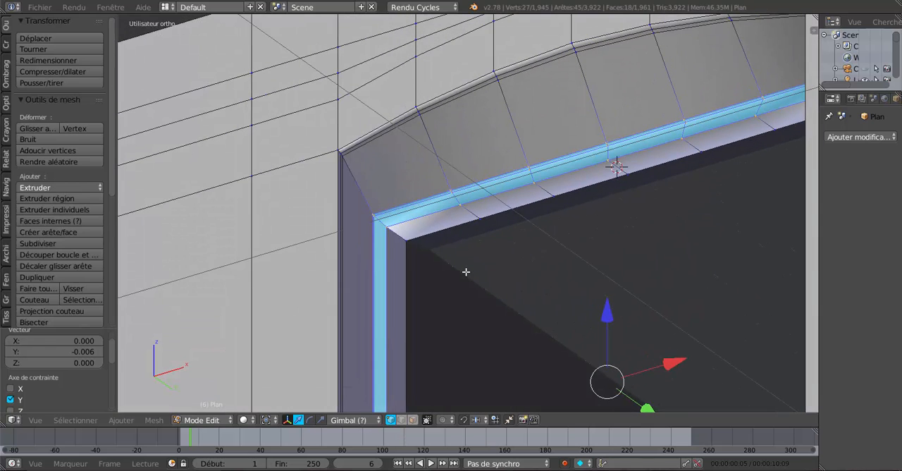
pyautogui.press('Tab')
pyautogui.press('Tab')
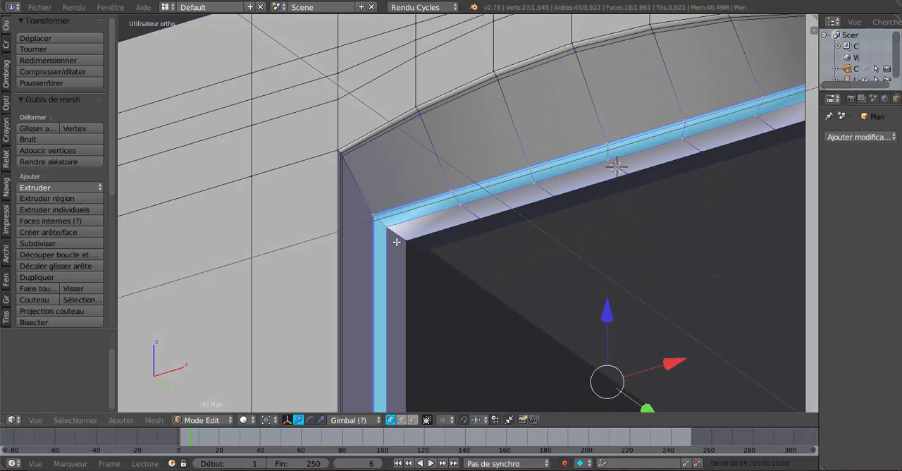
# Step: Add two edge loops around the window's inner reveal, one slid close to the rebate corner and one close to the inner wall edge
pyautogui.hotkey('ctrl', 'r')
pyautogui.click(405, 235)
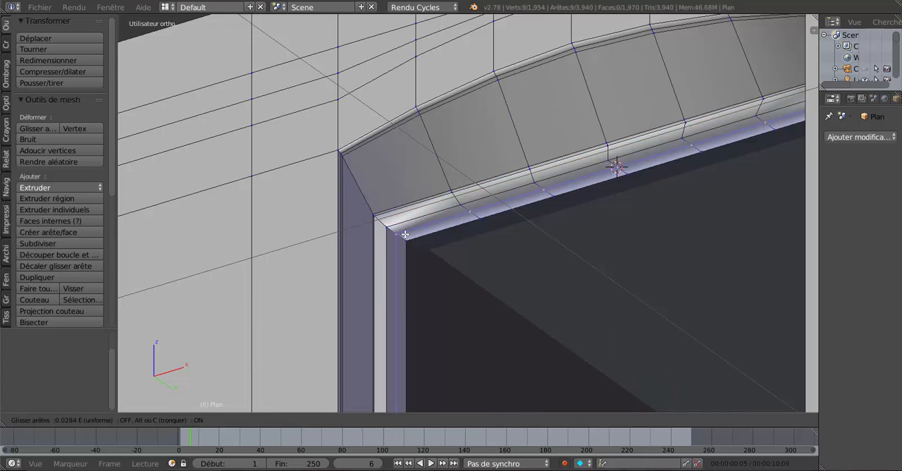
pyautogui.click(400, 222)
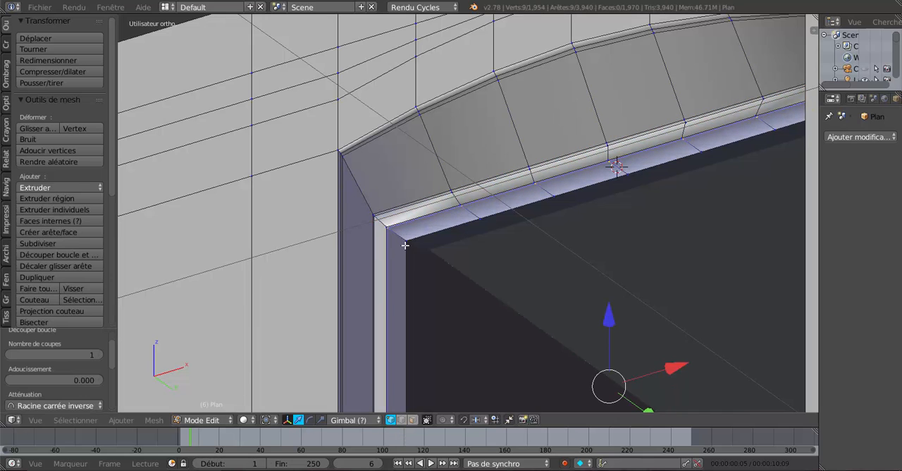
pyautogui.hotkey('ctrl', 'r')
pyautogui.click(407, 245)
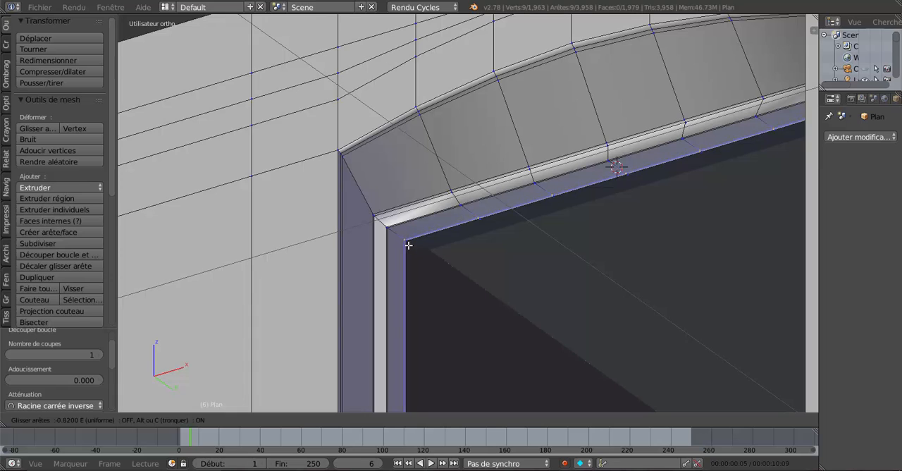
pyautogui.click(408, 245)
pyautogui.scroll(-5, 413, 249)
pyautogui.press('Tab')
pyautogui.scroll(-3, 453, 257)
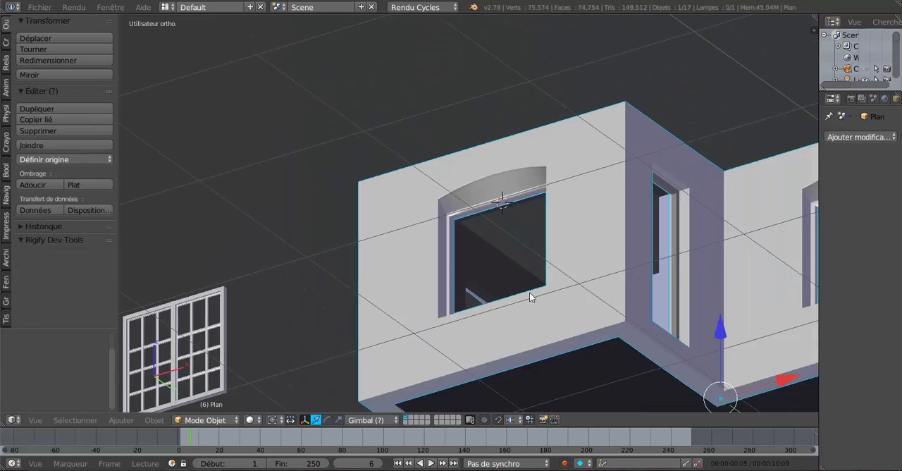
# Step: Add a single edge loop around the outer reveal under the arch, slid close to the rebate corner
pyautogui.moveTo(530, 293); pyautogui.dragTo(585, 288, button='middle')
pyautogui.scroll(4, 517, 250)
pyautogui.moveTo(518, 247); pyautogui.dragTo(500, 206, button='middle')
pyautogui.press('Tab')
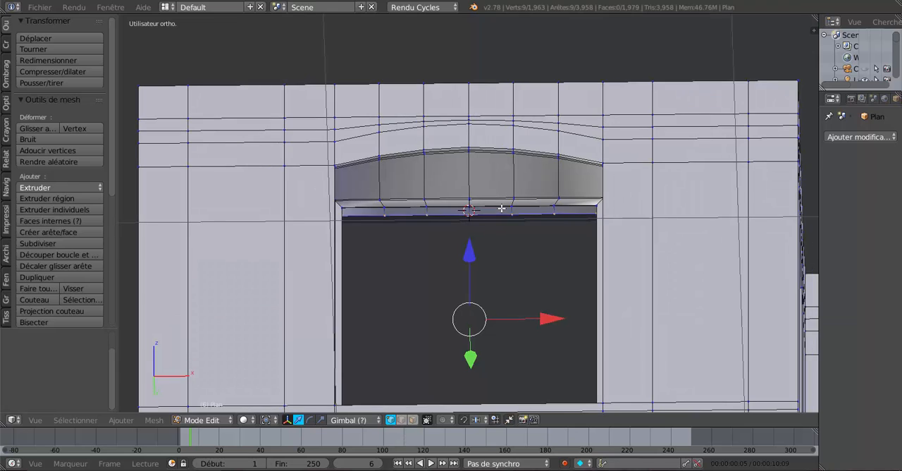
pyautogui.scroll(2, 508, 193)
pyautogui.press('Tab')
pyautogui.press('Tab')
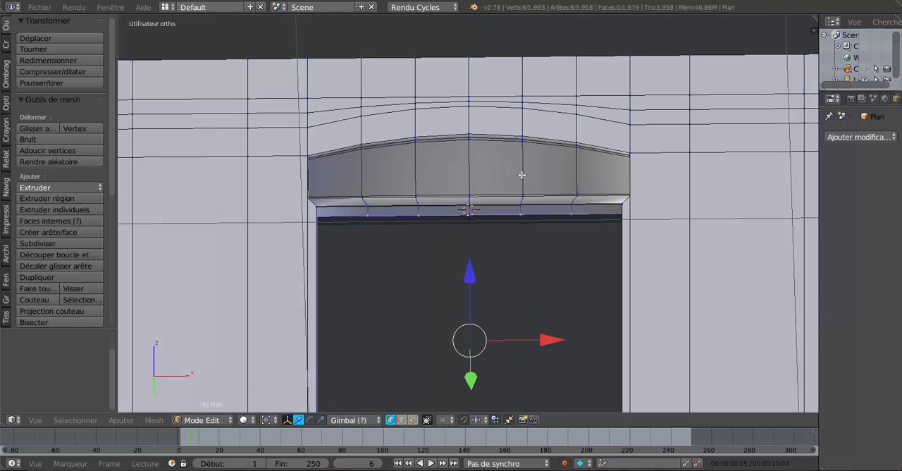
pyautogui.hotkey('ctrl', 'r')
pyautogui.scroll(3, 521, 175)
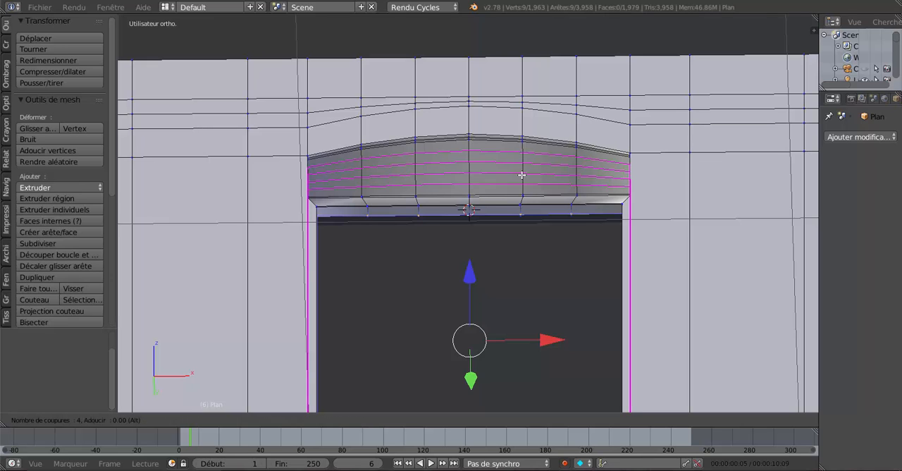
pyautogui.scroll(-3, 522, 174)
pyautogui.click(522, 174)
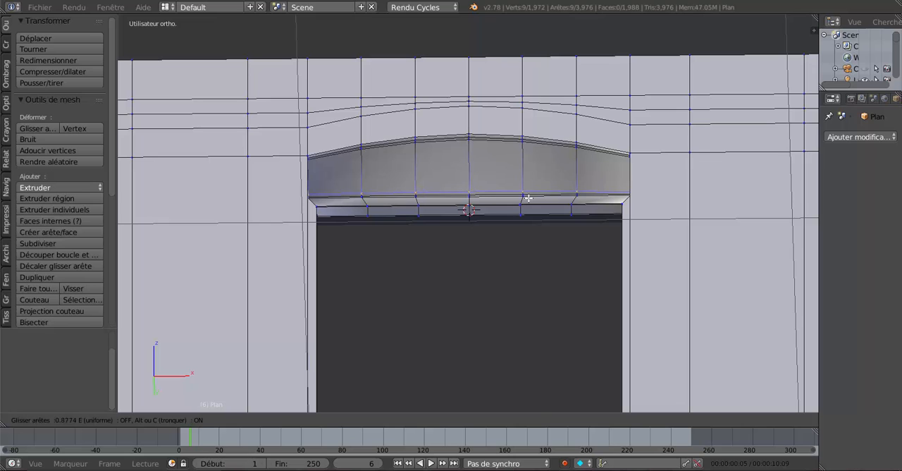
pyautogui.click(526, 188)
# Step: Examine the shading of the window opening from several angles, including the rebate corner under the arch and the whole front wall
pyautogui.press('Tab')
pyautogui.scroll(-2, 528, 203)
pyautogui.scroll(1, 526, 213)
pyautogui.moveTo(525, 214); pyautogui.dragTo(458, 218, button='middle')
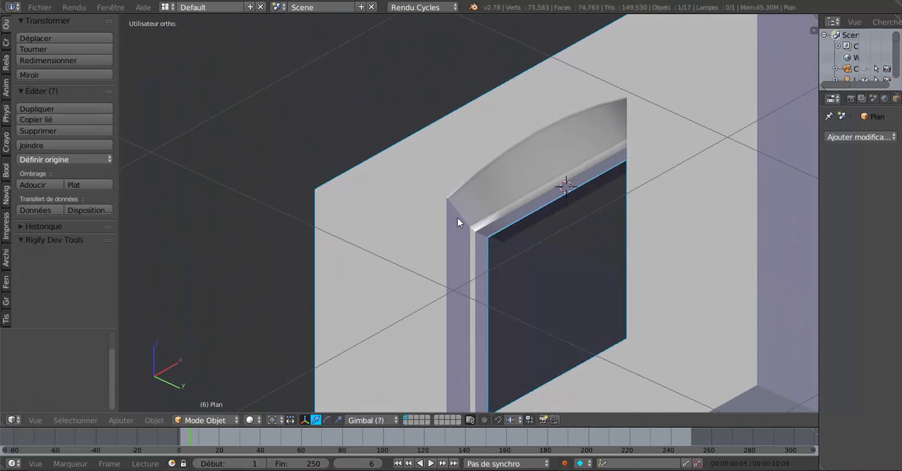
pyautogui.scroll(3, 506, 242)
pyautogui.scroll(3, 515, 226)
pyautogui.press('Tab')
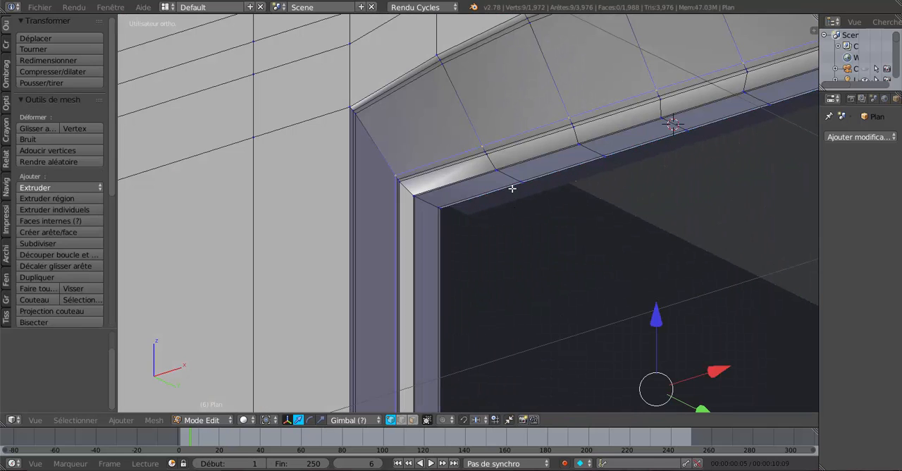
pyautogui.scroll(-1, 510, 183)
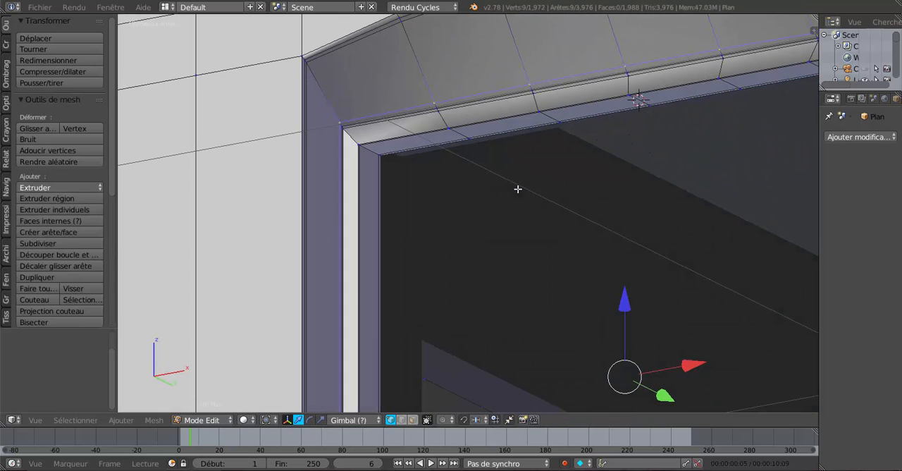
pyautogui.scroll(-5, 516, 182)
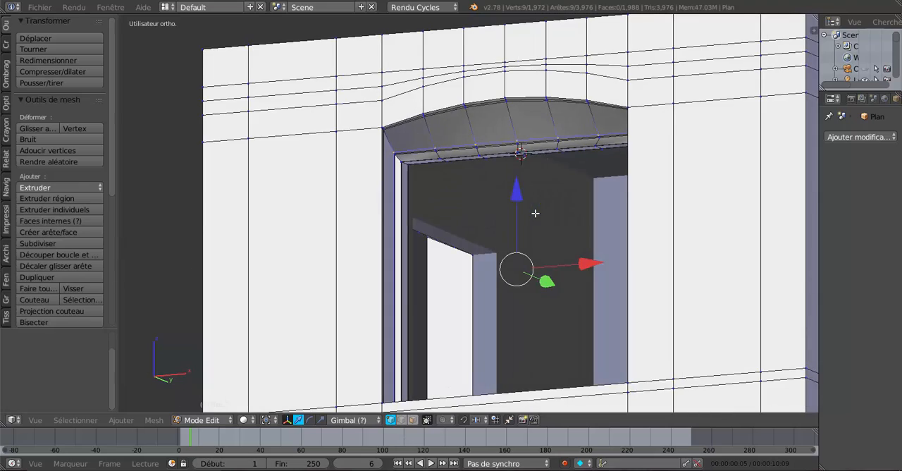
pyautogui.moveTo(541, 217); pyautogui.dragTo(555, 202, button='middle')
pyautogui.press('Tab')
pyautogui.scroll(-4, 554, 231)
pyautogui.moveTo(553, 231); pyautogui.dragTo(523, 281, button='middle')
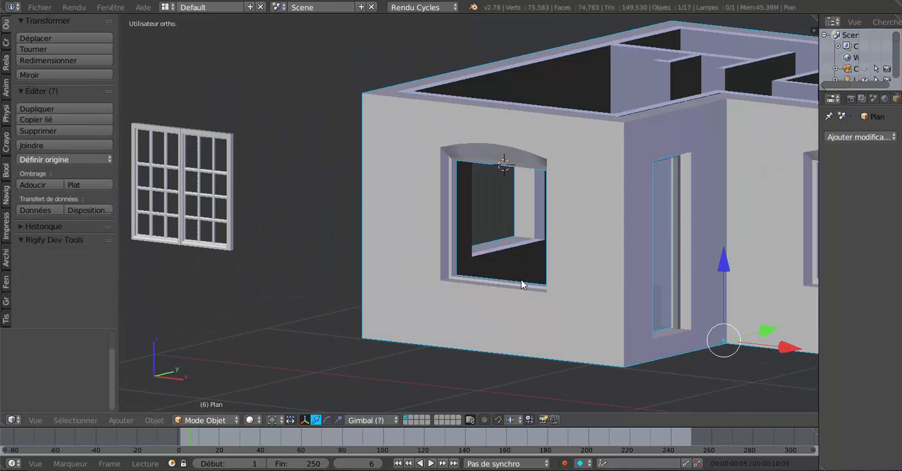
# Step: Unhide the casements and inspect how they sit against the rebate at the lower corner of the window opening
pyautogui.hotkey('alt', 'h')
pyautogui.scroll(5, 519, 277)
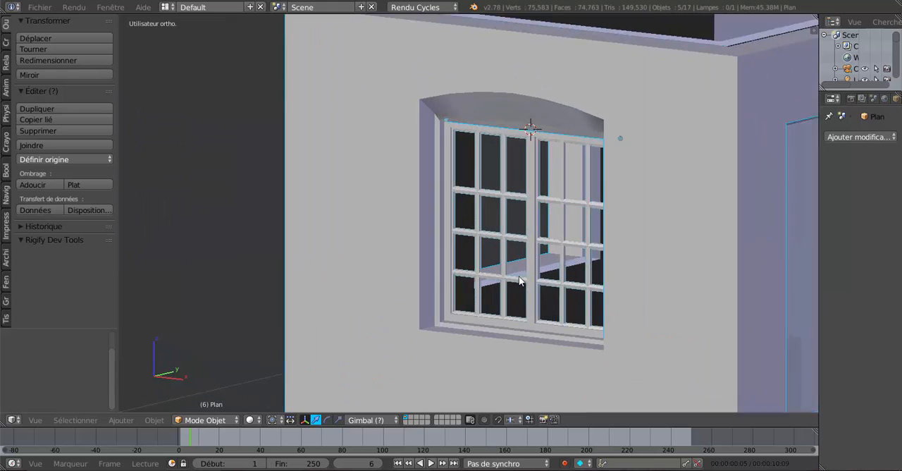
pyautogui.moveTo(519, 278); pyautogui.dragTo(566, 303, button='middle')
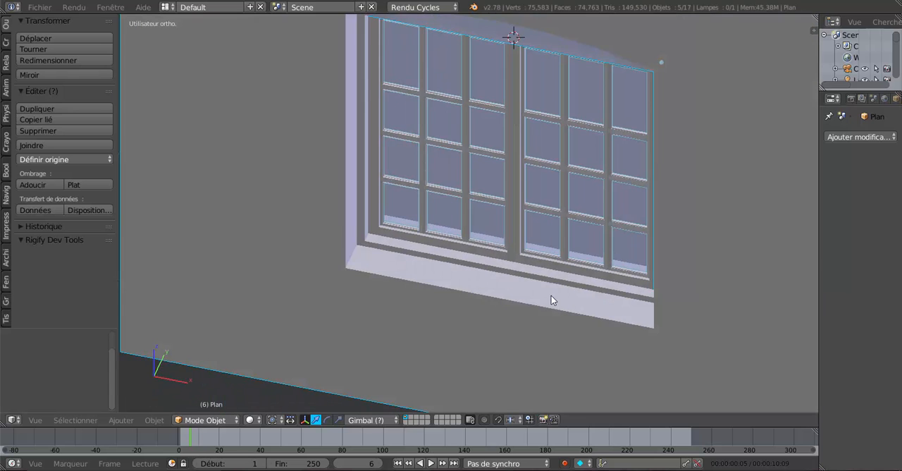
pyautogui.scroll(2, 553, 298)
pyautogui.moveTo(503, 284); pyautogui.dragTo(456, 239, button='middle')
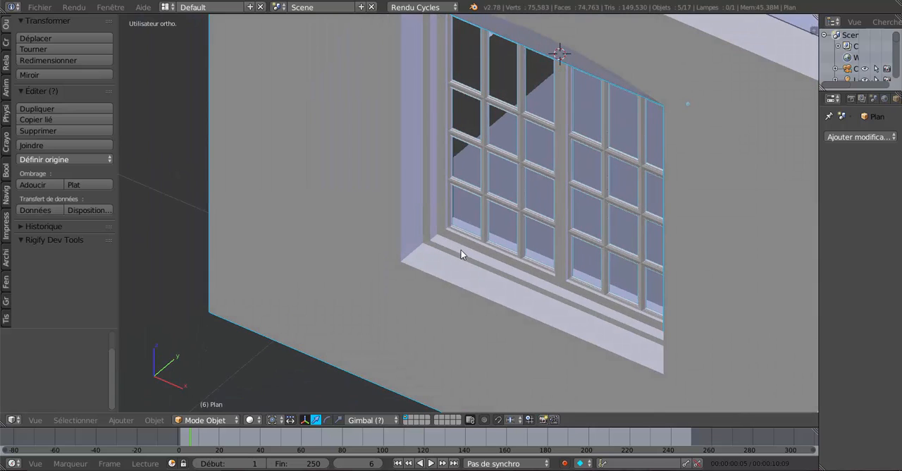
pyautogui.scroll(2, 461, 250)
pyautogui.rightClick(462, 303)
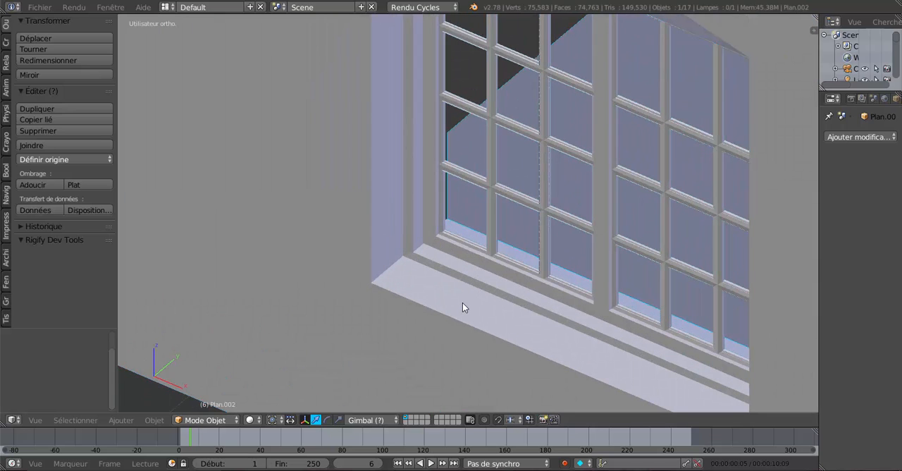
pyautogui.press('Tab')
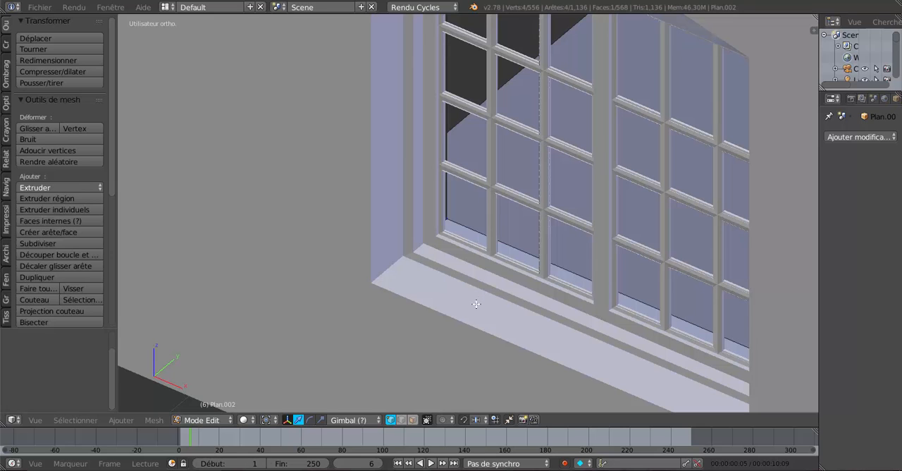
pyautogui.press('Tab')
pyautogui.press('Tab')
pyautogui.press('Tab')
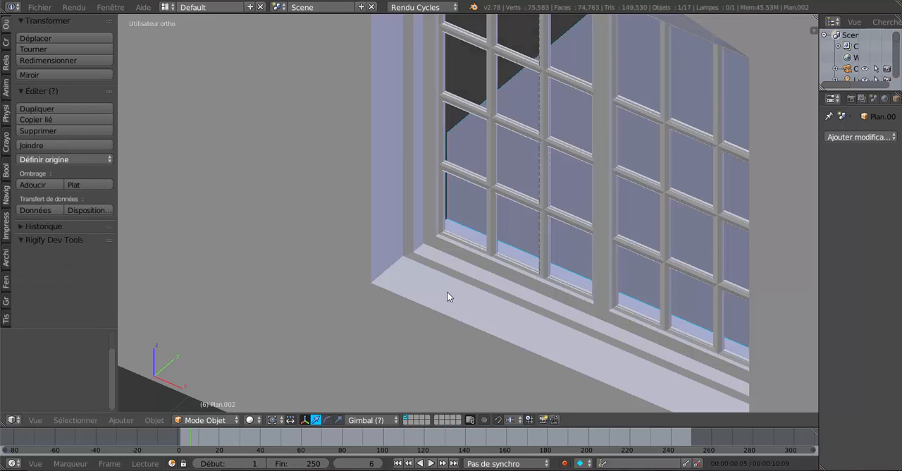
pyautogui.press('Tab')
pyautogui.press('Tab')
pyautogui.scroll(-4, 426, 251)
pyautogui.press('Tab')
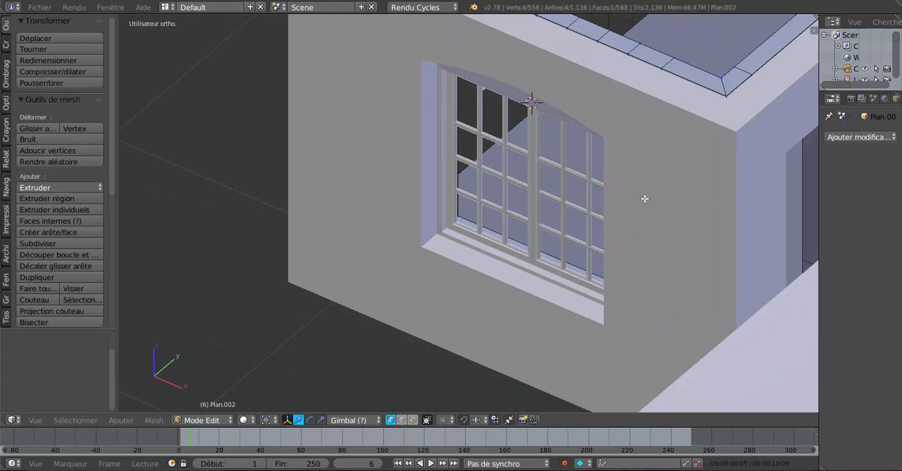
# Step: Open the house wall mesh for editing in face selection mode at the window opening's lower corner
pyautogui.press('Tab')
pyautogui.rightClick(656, 199)
pyautogui.press('Tab')
pyautogui.scroll(4, 490, 274)
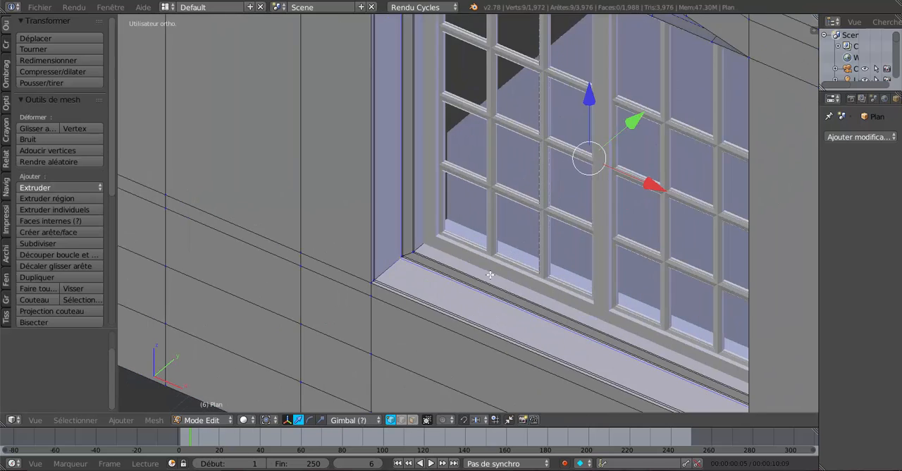
pyautogui.scroll(5, 447, 285)
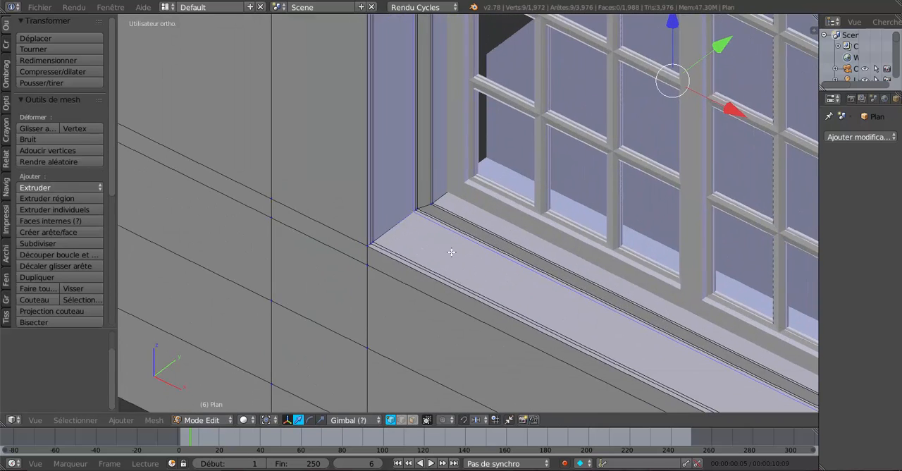
pyautogui.scroll(1, 433, 250)
pyautogui.keyDown('shift'); pyautogui.moveTo(421, 245); pyautogui.dragTo(486, 272, button='middle'); pyautogui.keyUp('shift')
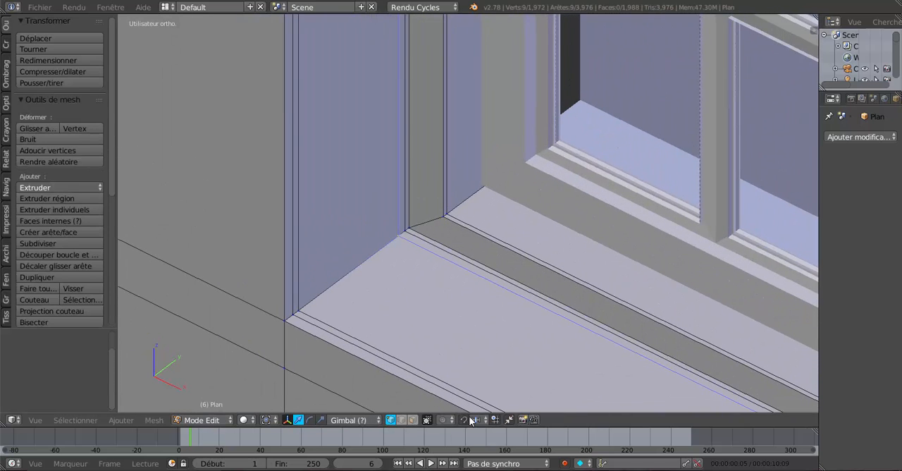
pyautogui.click(413, 420)
pyautogui.scroll(3, 411, 240)
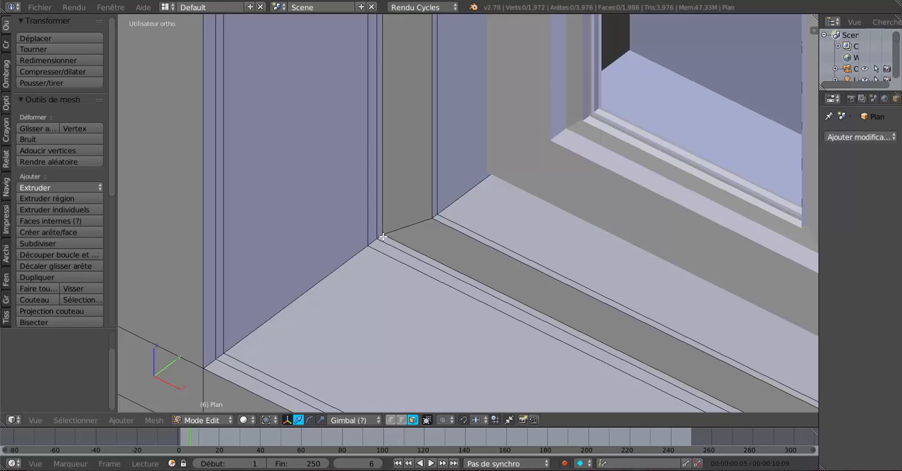
# Step: Select the rebate's front face loop together with the narrow face loops bordering it on both sides around the window opening
pyautogui.keyDown('alt'); pyautogui.rightClick(379, 240); pyautogui.keyUp('alt')
pyautogui.keyDown('alt'); pyautogui.keyDown('shift'); pyautogui.rightClick(384, 237); pyautogui.keyUp('shift'); pyautogui.keyUp('alt')
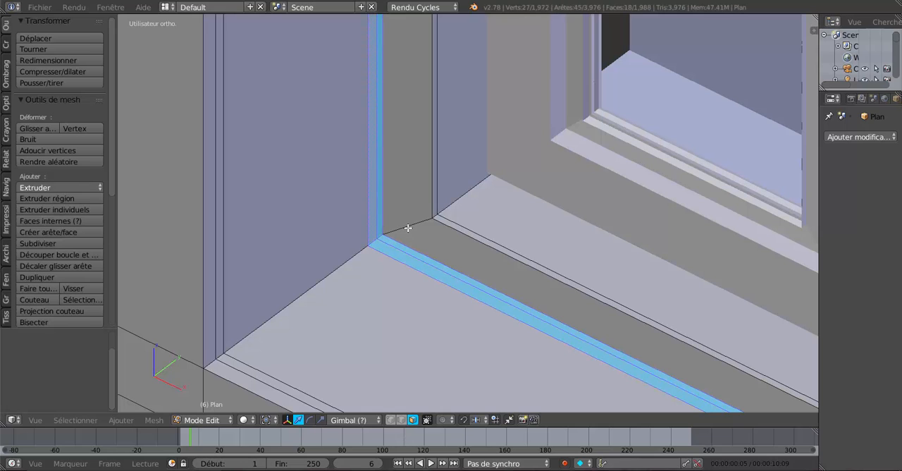
pyautogui.keyDown('alt'); pyautogui.keyDown('shift'); pyautogui.rightClick(408, 228); pyautogui.keyUp('shift'); pyautogui.keyUp('alt')
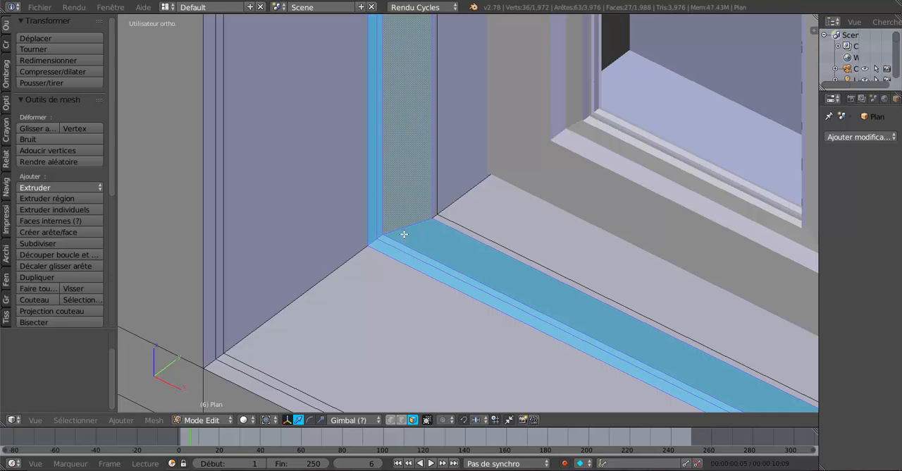
pyautogui.keyDown('alt'); pyautogui.keyDown('shift'); pyautogui.rightClick(437, 217); pyautogui.keyUp('shift'); pyautogui.keyUp('alt')
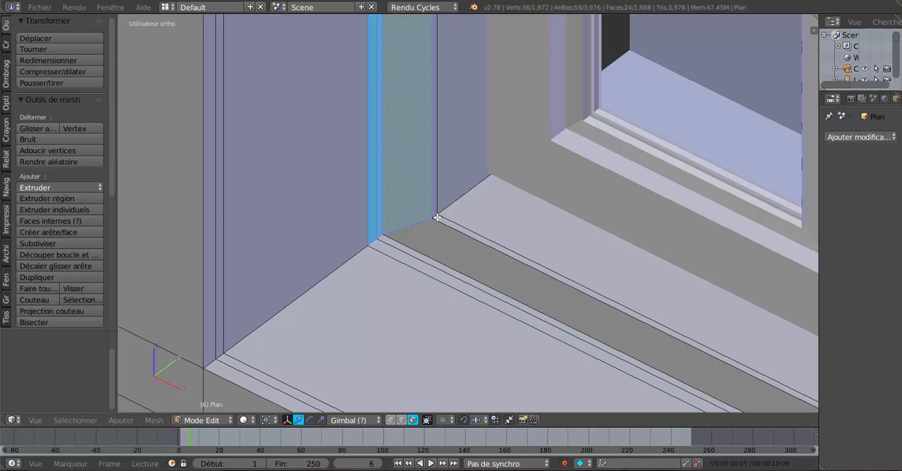
pyautogui.keyDown('alt'); pyautogui.keyDown('shift'); pyautogui.rightClick(438, 218); pyautogui.keyUp('shift'); pyautogui.keyUp('alt')
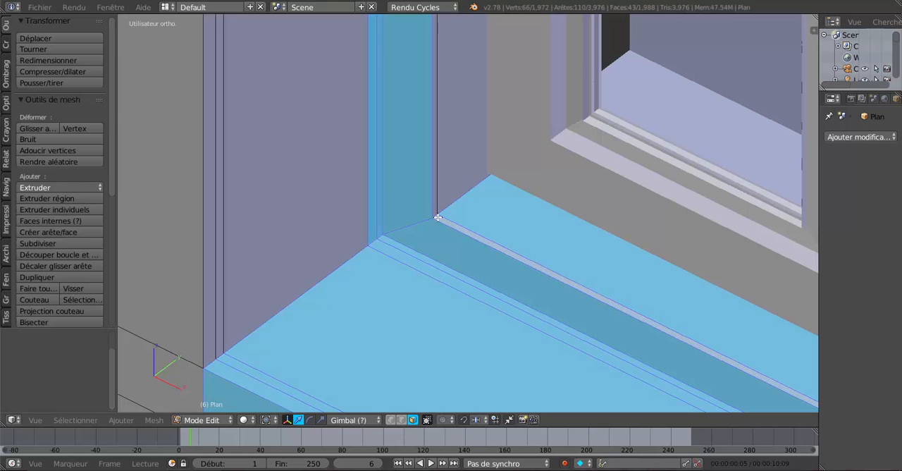
pyautogui.keyDown('alt'); pyautogui.keyDown('shift'); pyautogui.rightClick(438, 218); pyautogui.keyUp('shift'); pyautogui.keyUp('alt')
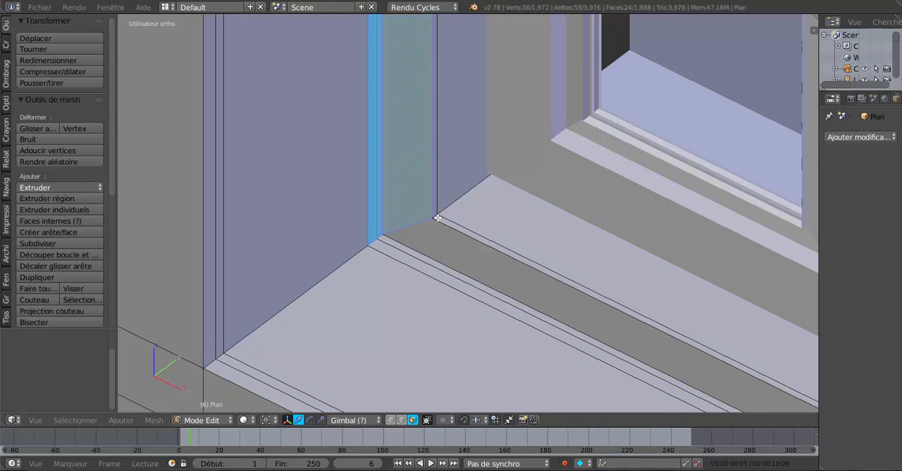
pyautogui.scroll(2, 438, 218)
pyautogui.keyDown('alt'); pyautogui.keyDown('shift'); pyautogui.rightClick(386, 215); pyautogui.keyUp('shift'); pyautogui.keyUp('alt')
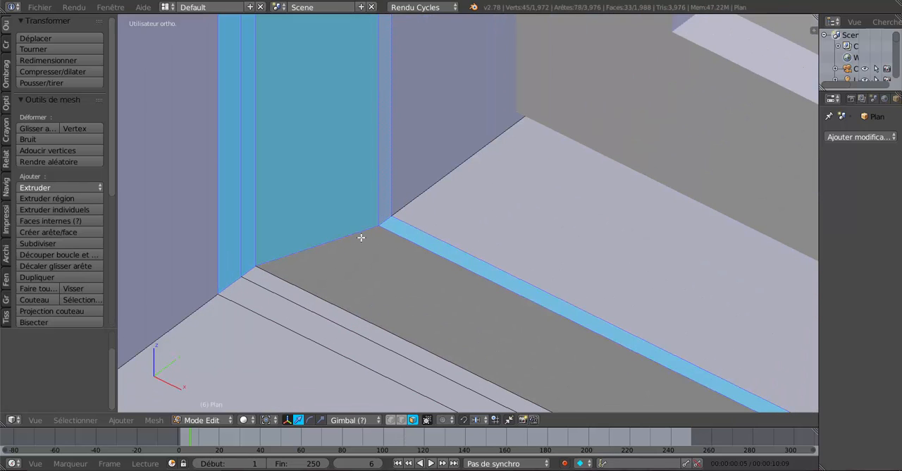
pyautogui.keyDown('shift'); pyautogui.rightClick(361, 237); pyautogui.keyUp('shift')
pyautogui.keyDown('shift'); pyautogui.rightClick(308, 304); pyautogui.keyUp('shift')
pyautogui.keyDown('alt'); pyautogui.keyDown('shift'); pyautogui.rightClick(257, 275); pyautogui.keyUp('shift'); pyautogui.keyUp('alt')
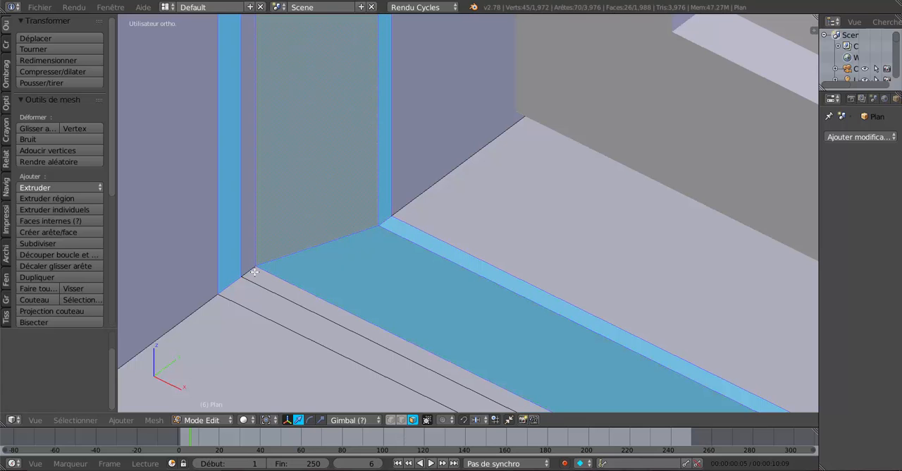
pyautogui.keyDown('alt'); pyautogui.keyDown('shift'); pyautogui.rightClick(256, 280); pyautogui.keyUp('shift'); pyautogui.keyUp('alt')
pyautogui.keyDown('shift'); pyautogui.rightClick(241, 289); pyautogui.keyUp('shift')
# Step: Move the selected rebate face loops along Y by 0.011 and check the lower corner in object mode
pyautogui.moveTo(240, 285); pyautogui.dragTo(531, 224, button='middle')
pyautogui.scroll(-3, 504, 270)
pyautogui.moveTo(620, 72); pyautogui.dragTo(624, 67)
pyautogui.scroll(3, 349, 255)
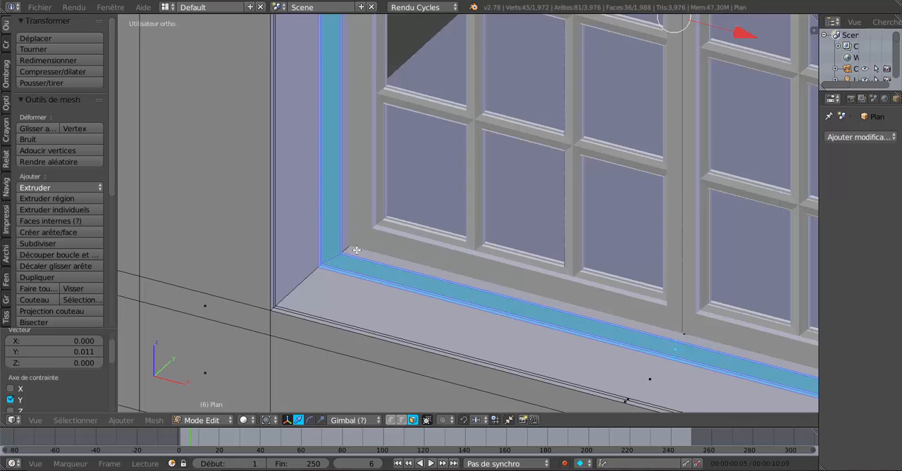
pyautogui.scroll(1, 356, 250)
pyautogui.press('Tab')
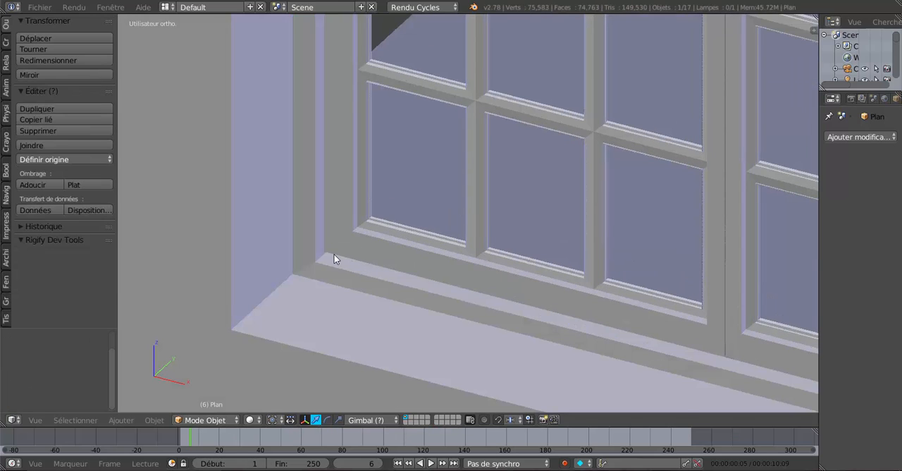
# Step: Add one edge loop around the inner reveal between the rebate and the casements in the house wall mesh
pyautogui.press('Tab')
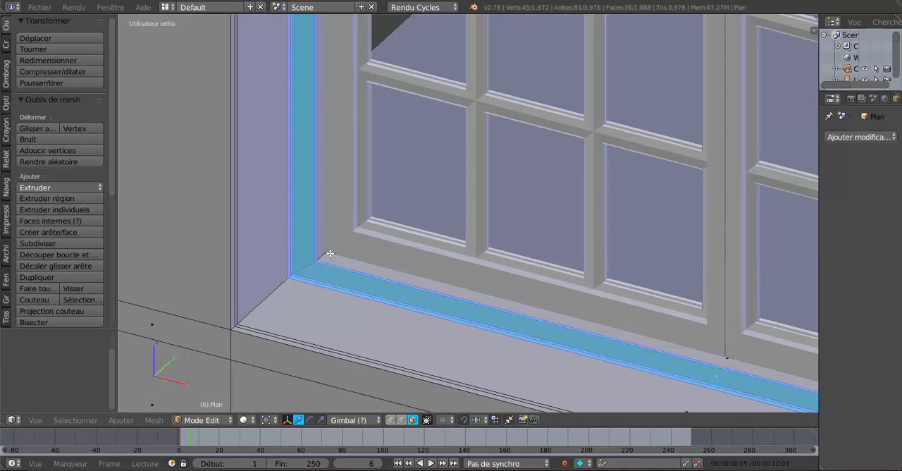
pyautogui.hotkey('ctrl', 'r')
pyautogui.click(330, 253)
pyautogui.rightClick(330, 253)
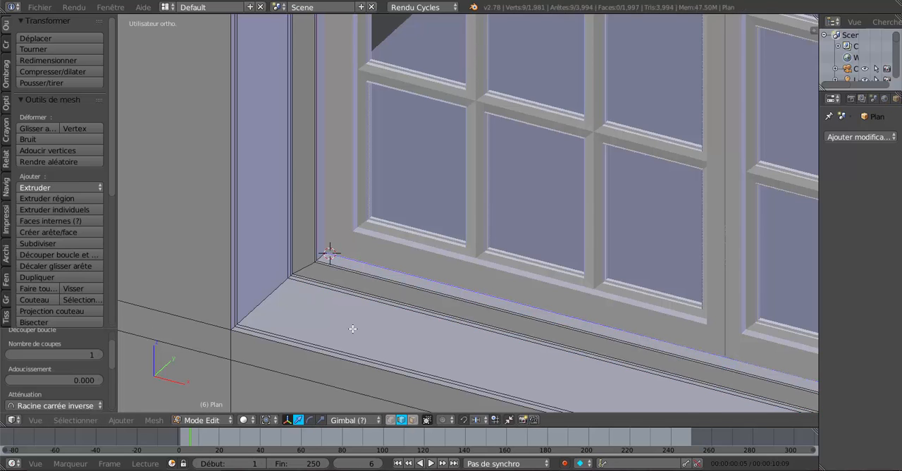
# Step: Set the wall mesh to face selection and examine the casements' fit from inside the house in object mode
pyautogui.scroll(1, 352, 329)
pyautogui.click(413, 419)
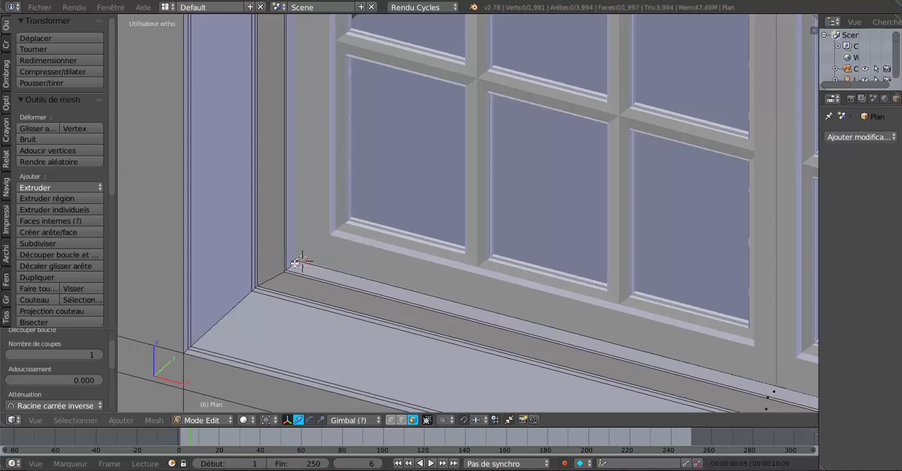
pyautogui.scroll(-4, 388, 303)
pyautogui.moveTo(505, 314); pyautogui.dragTo(393, 325, button='middle')
pyautogui.moveTo(539, 327); pyautogui.dragTo(520, 260, button='middle')
pyautogui.scroll(2, 466, 296)
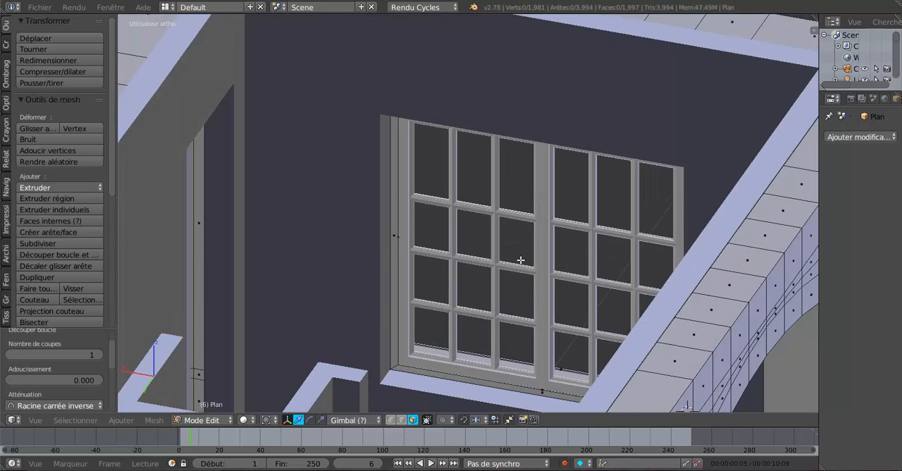
pyautogui.scroll(1, 520, 260)
pyautogui.scroll(1, 496, 280)
pyautogui.press('Tab')
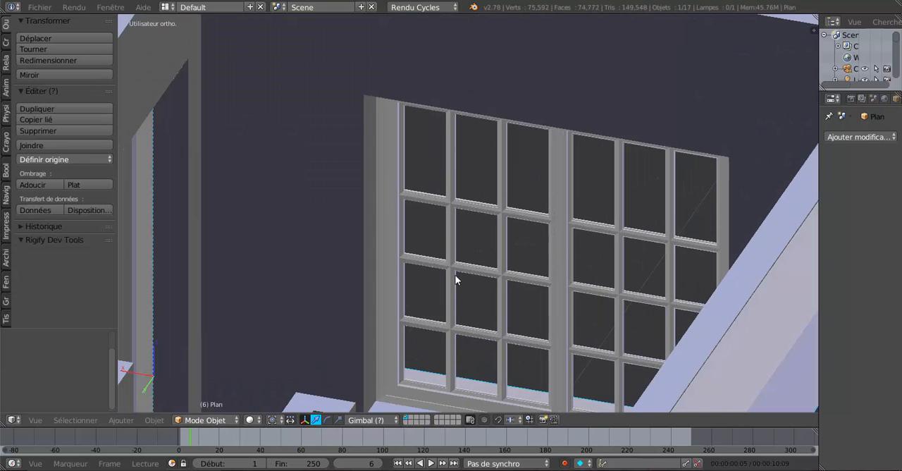
# Step: Select both casements of the front window, move them together by -0.012 along Y, and check their fit from outside
pyautogui.rightClick(465, 270)
pyautogui.keyDown('shift'); pyautogui.rightClick(596, 300); pyautogui.keyUp('shift')
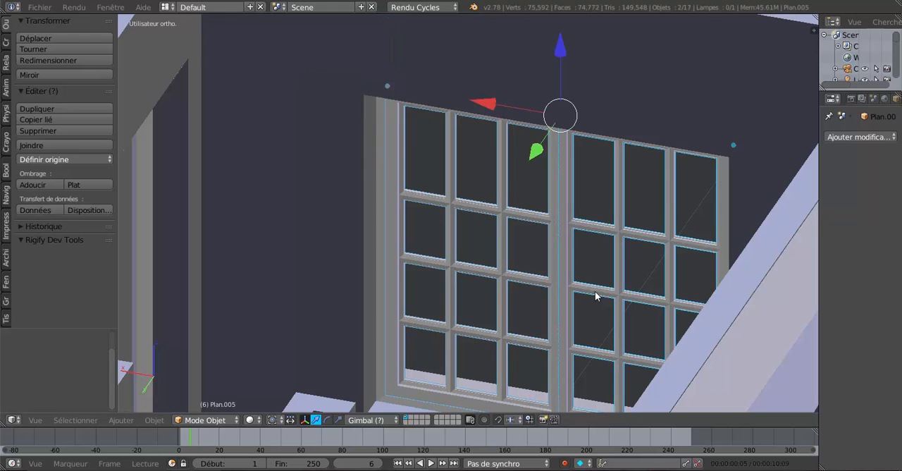
pyautogui.scroll(-1, 595, 291)
pyautogui.moveTo(595, 291); pyautogui.dragTo(565, 308, button='middle')
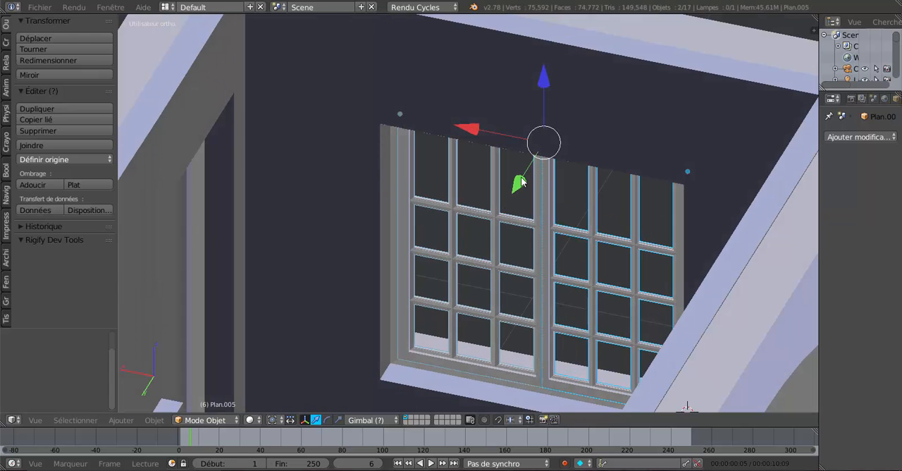
pyautogui.press('g')
pyautogui.press('y')
pyautogui.press('y')
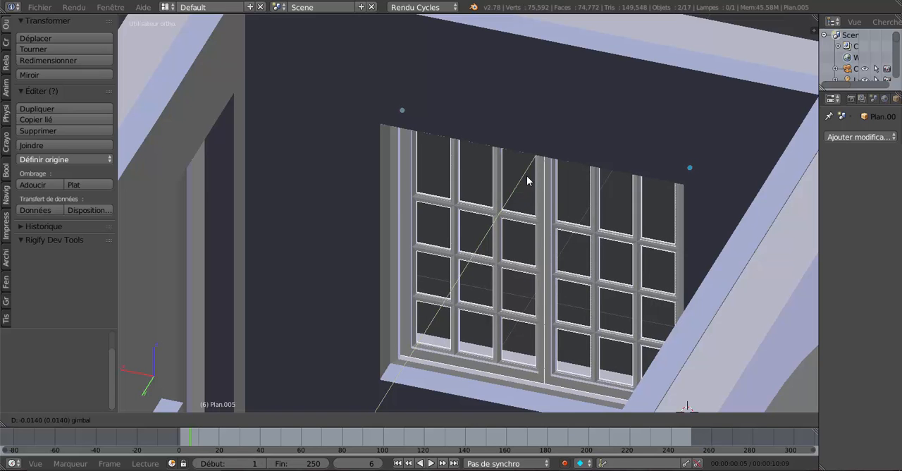
pyautogui.click(526, 175)
pyautogui.scroll(-4, 429, 262)
pyautogui.press('KP_1')
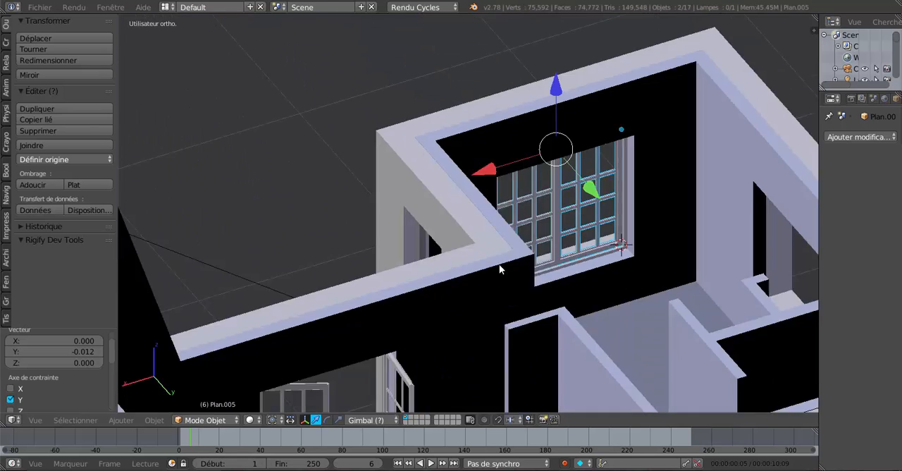
pyautogui.scroll(5, 536, 281)
pyautogui.moveTo(536, 276); pyautogui.dragTo(533, 283, button='middle')
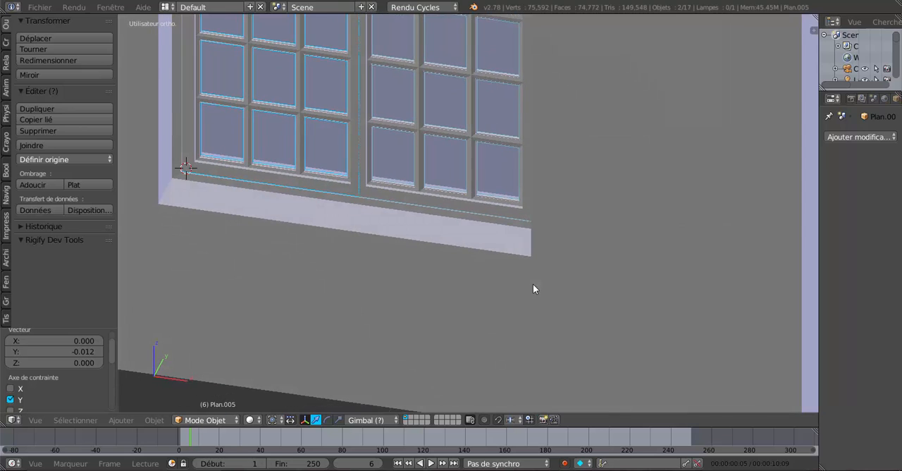
pyautogui.keyDown('shift'); pyautogui.moveTo(441, 250); pyautogui.dragTo(559, 329, button='middle'); pyautogui.keyUp('shift')
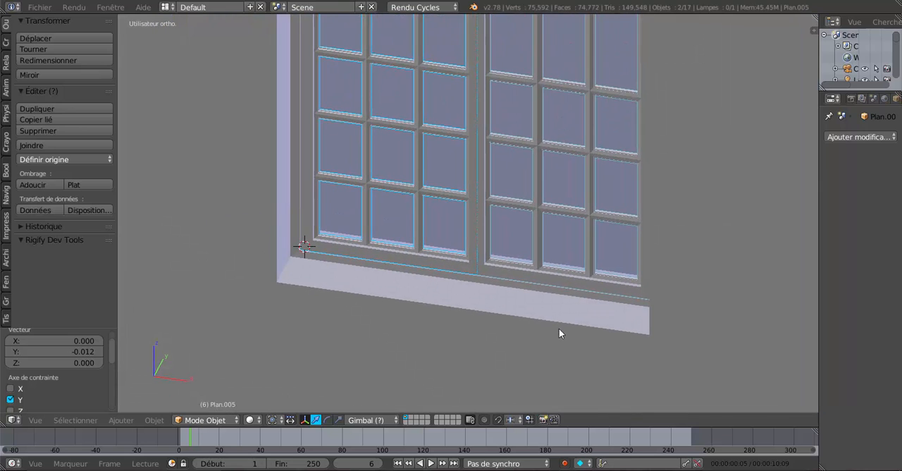
# Step: Open the house wall mesh for editing at the window opening's lower corner
pyautogui.rightClick(501, 321)
pyautogui.press('Tab')
pyautogui.scroll(2, 485, 338)
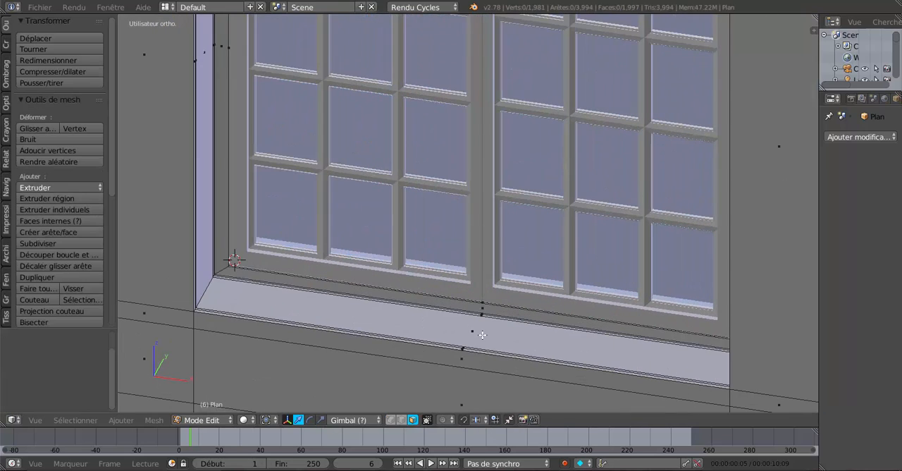
pyautogui.keyDown('shift'); pyautogui.moveTo(462, 337); pyautogui.dragTo(538, 321, button='middle'); pyautogui.keyUp('shift')
pyautogui.scroll(2, 538, 321)
pyautogui.scroll(1, 356, 310)
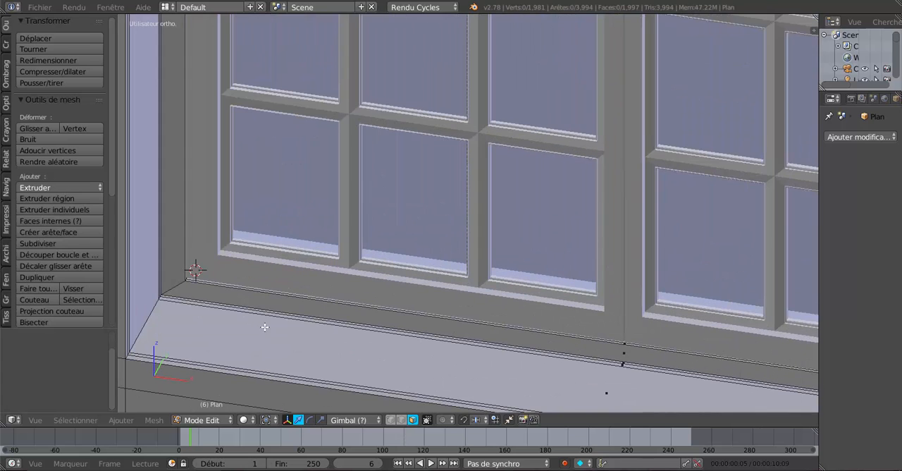
pyautogui.keyDown('shift'); pyautogui.moveTo(264, 326); pyautogui.dragTo(430, 315, button='middle'); pyautogui.keyUp('shift')
pyautogui.scroll(3, 422, 317)
pyautogui.scroll(1, 303, 331)
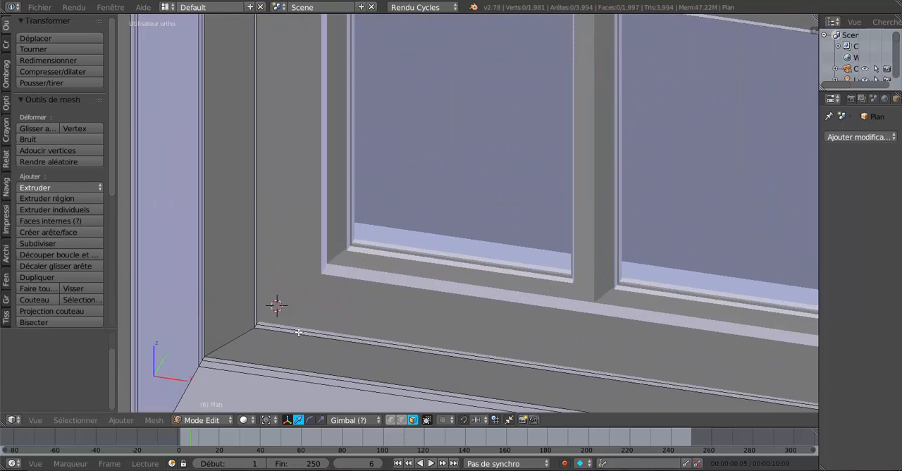
# Step: Select the rebate's front face loop and the two narrow loops on its outer side, and move them by -0.010 along Y
pyautogui.keyDown('alt'); pyautogui.rightClick(246, 339); pyautogui.keyUp('alt')
pyautogui.moveTo(206, 364); pyautogui.dragTo(419, 321, button='middle')
pyautogui.scroll(4, 500, 233)
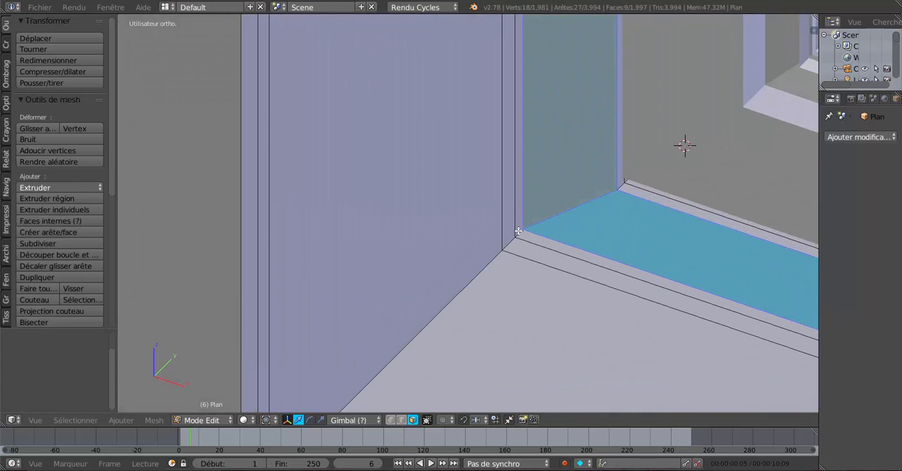
pyautogui.keyDown('alt'); pyautogui.keyDown('shift'); pyautogui.rightClick(520, 229); pyautogui.keyUp('shift'); pyautogui.keyUp('alt')
pyautogui.keyDown('alt'); pyautogui.keyDown('shift'); pyautogui.rightClick(512, 239); pyautogui.keyUp('shift'); pyautogui.keyUp('alt')
pyautogui.scroll(-8, 512, 244)
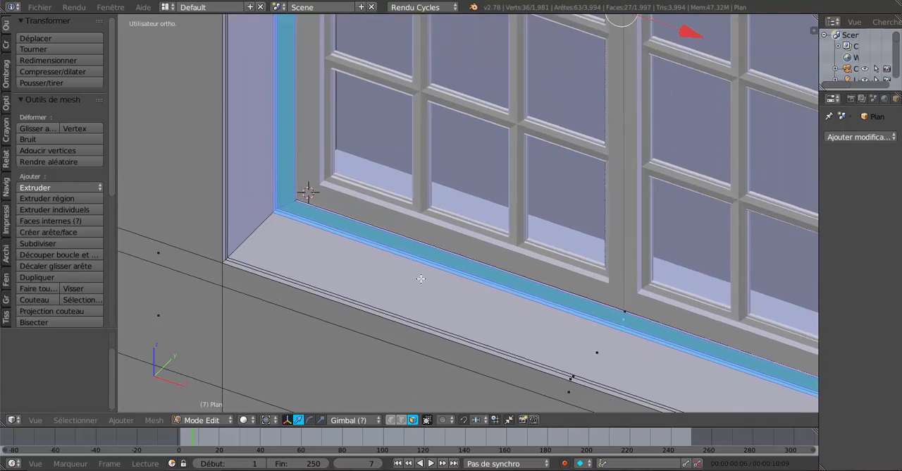
pyautogui.scroll(-3, 423, 276)
pyautogui.keyDown('shift'); pyautogui.moveTo(522, 241); pyautogui.dragTo(492, 290, button='middle'); pyautogui.keyUp('shift')
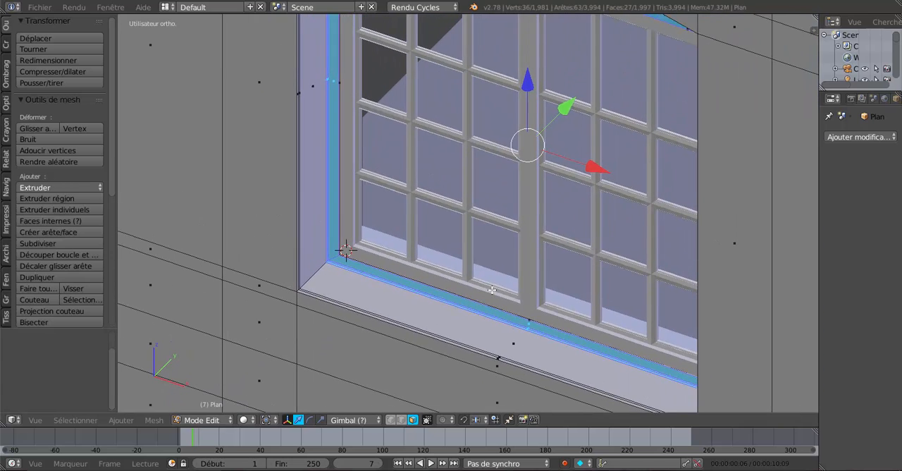
pyautogui.moveTo(565, 108); pyautogui.dragTo(561, 112)
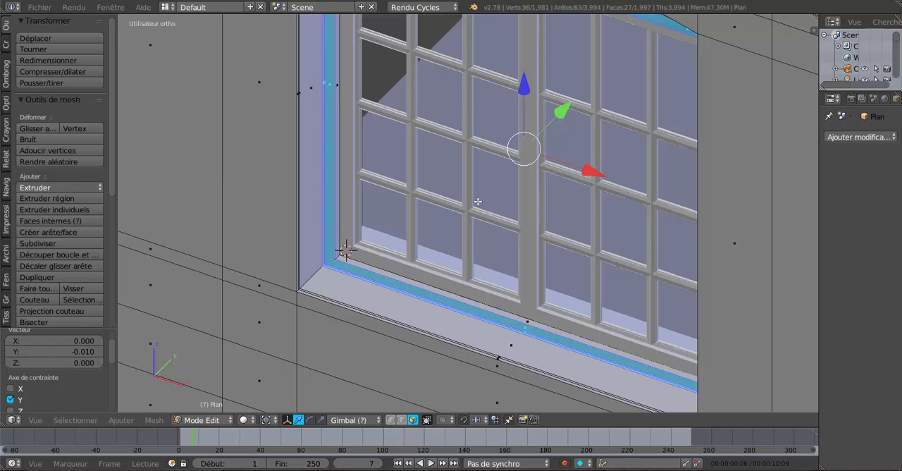
# Step: Add one edge loop around the reveal between the rebate and the casements, slid close to the casements
pyautogui.scroll(2, 406, 254)
pyautogui.keyDown('shift'); pyautogui.moveTo(471, 251); pyautogui.dragTo(674, 209, button='middle'); pyautogui.keyUp('shift')
pyautogui.scroll(2, 576, 236)
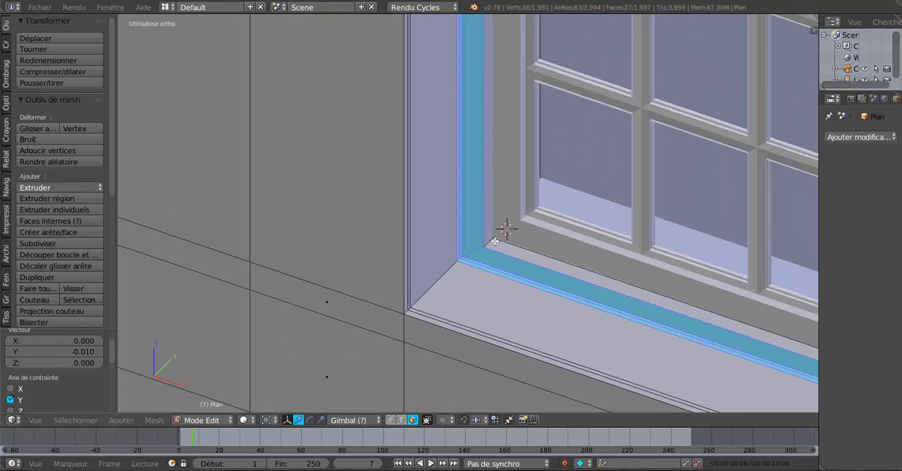
pyautogui.hotkey('ctrl', 'r')
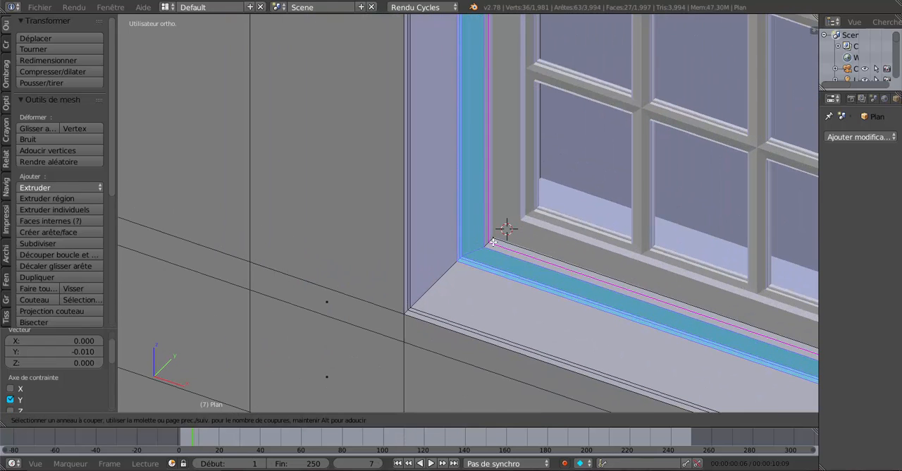
pyautogui.click(494, 241)
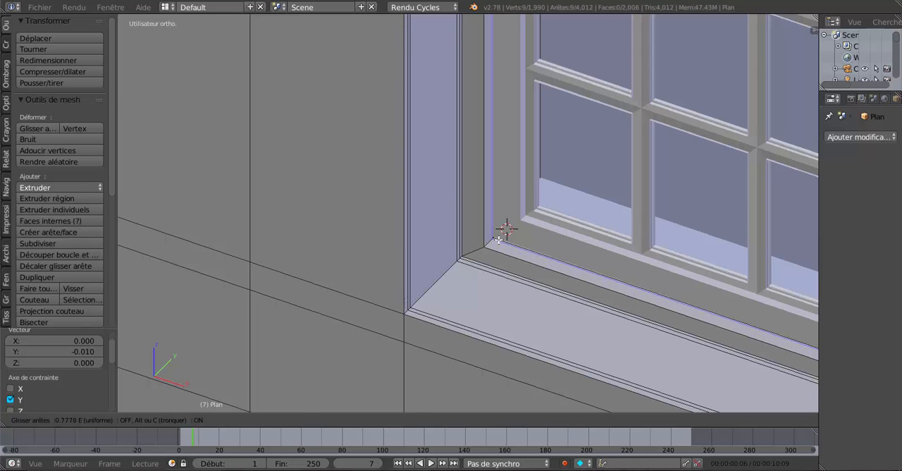
pyautogui.click(499, 239)
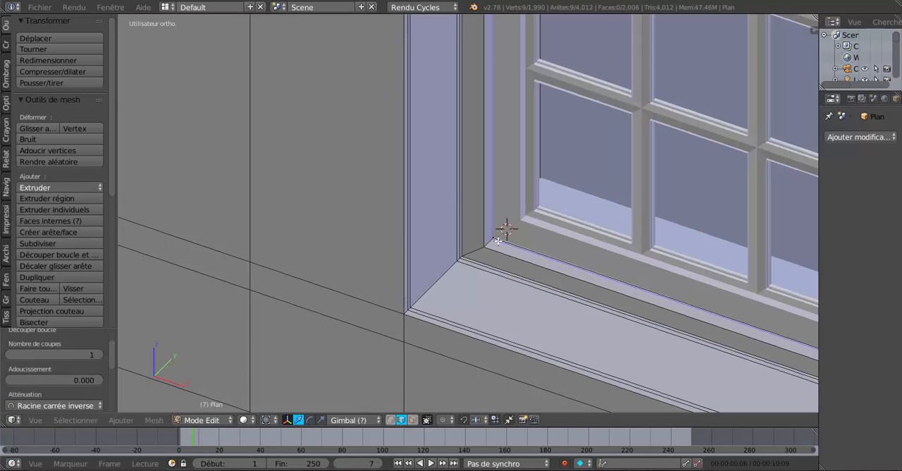
# Step: Extrude the narrow reveal face loop next to the casements and scale it inward to about 0.991
pyautogui.click(413, 420)
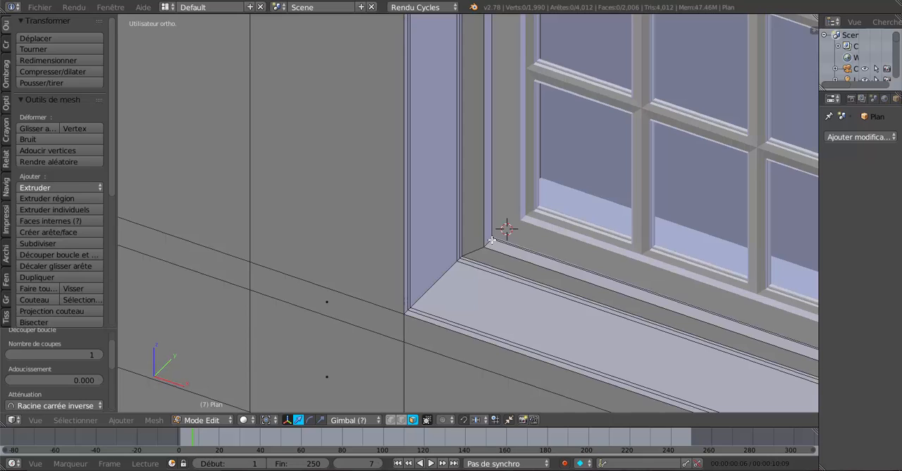
pyautogui.keyDown('alt'); pyautogui.rightClick(499, 241); pyautogui.keyUp('alt')
pyautogui.scroll(-5, 493, 267)
pyautogui.moveTo(599, 336); pyautogui.dragTo(679, 331, button='middle')
pyautogui.keyDown('shift'); pyautogui.moveTo(656, 293); pyautogui.dragTo(602, 338, button='middle'); pyautogui.keyUp('shift')
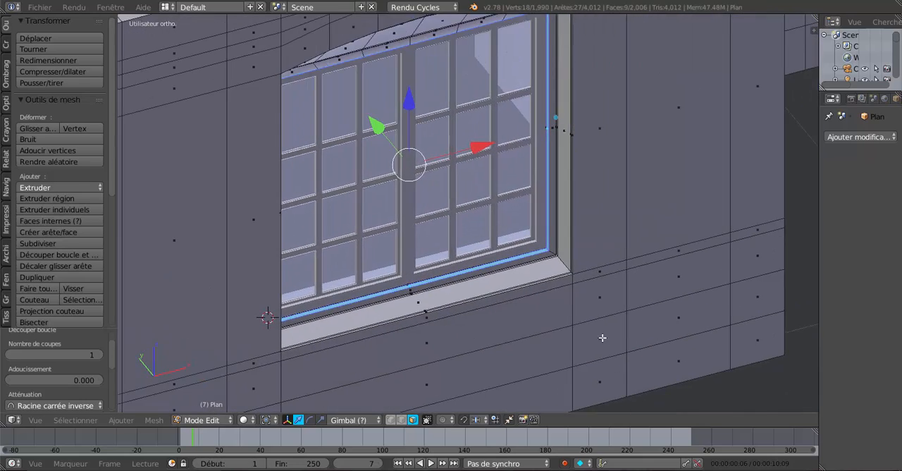
pyautogui.scroll(3, 598, 338)
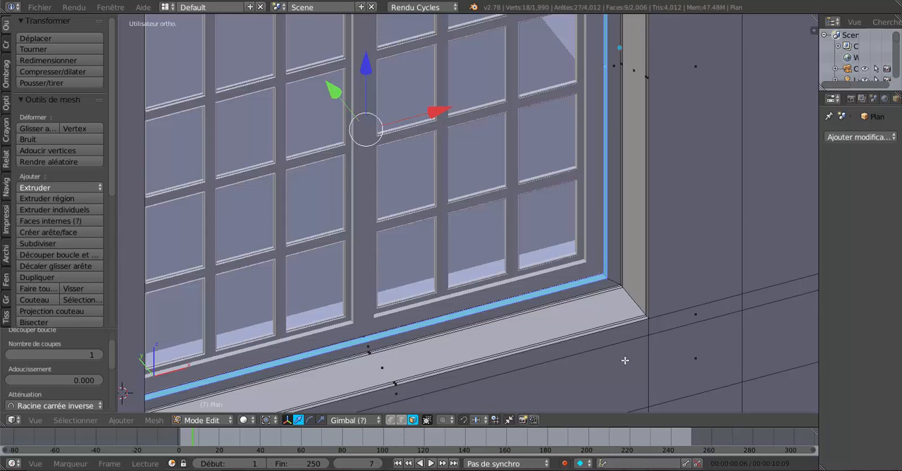
pyautogui.press('e')
pyautogui.press('s')
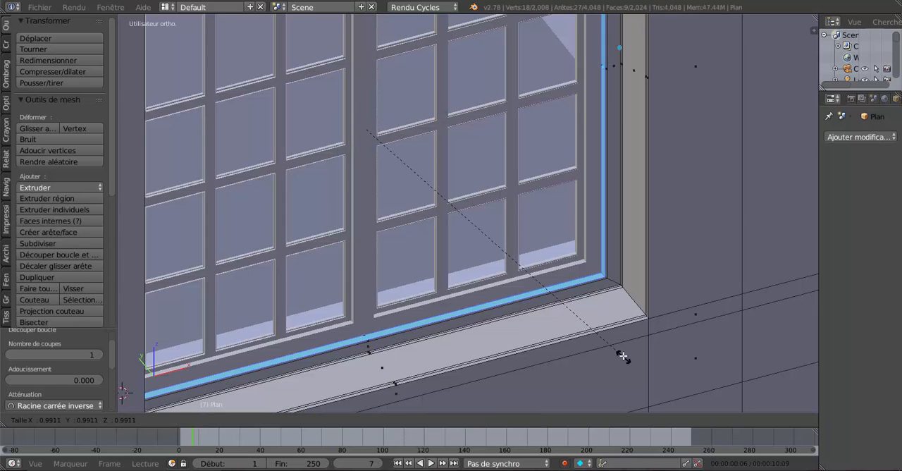
pyautogui.click(622, 355)
pyautogui.press('Tab')
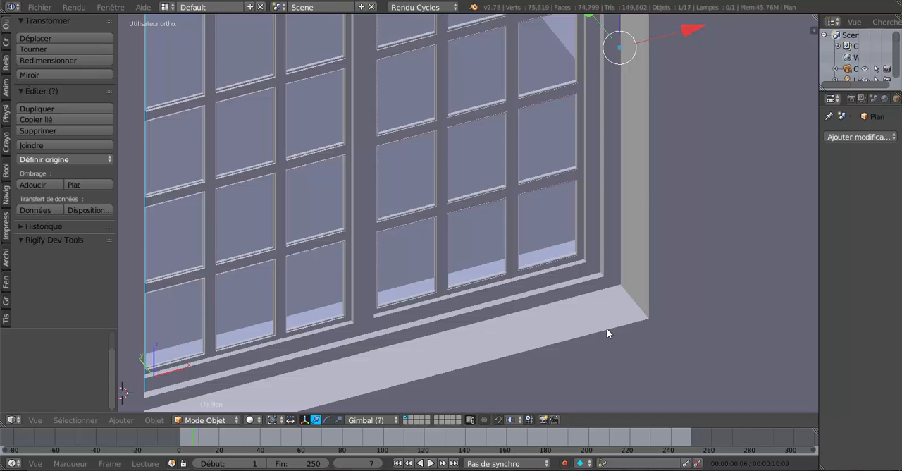
# Step: Test the right casement's opening by rotating it -35.862° about Z, and undo the rotation
pyautogui.scroll(-4, 607, 329)
pyautogui.moveTo(606, 328); pyautogui.dragTo(530, 289, button='middle')
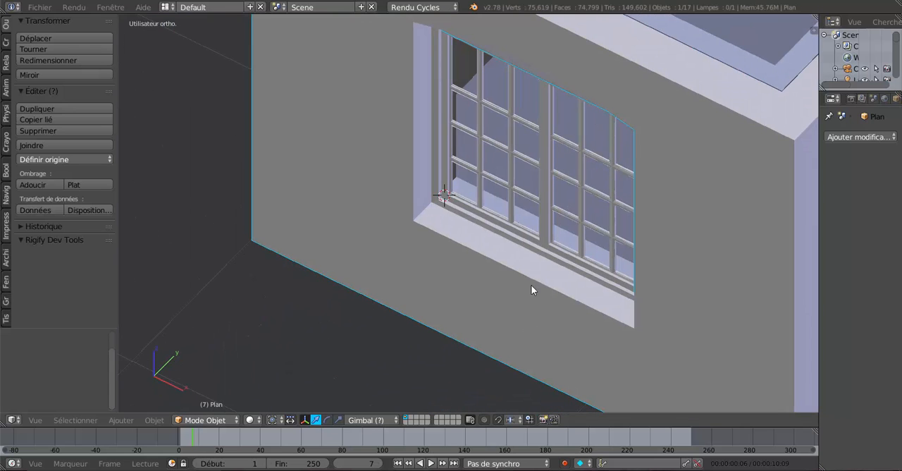
pyautogui.rightClick(548, 211)
pyautogui.moveTo(574, 234); pyautogui.dragTo(636, 215, button='middle')
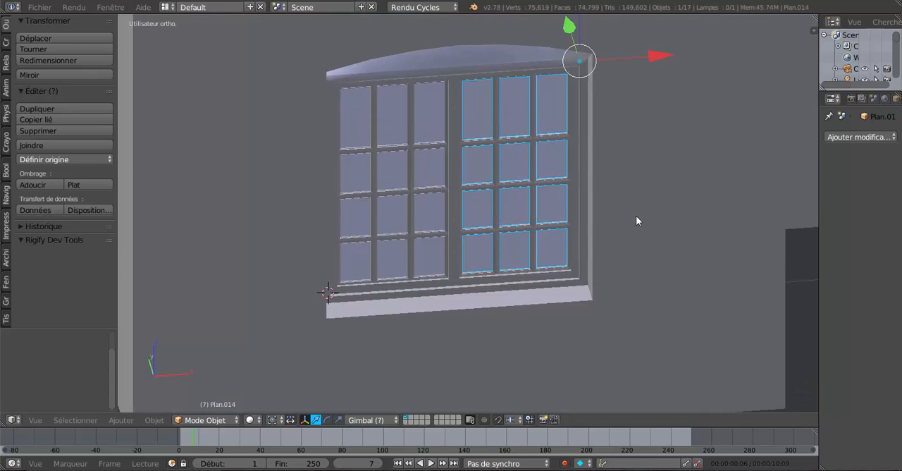
pyautogui.press('r')
pyautogui.press('z')
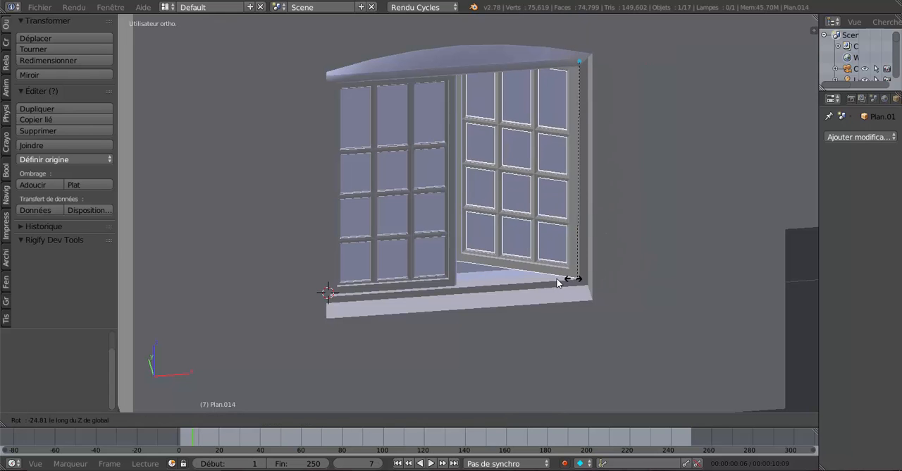
pyautogui.click(537, 281)
pyautogui.moveTo(616, 260); pyautogui.dragTo(466, 145, button='middle')
pyautogui.scroll(4, 515, 274)
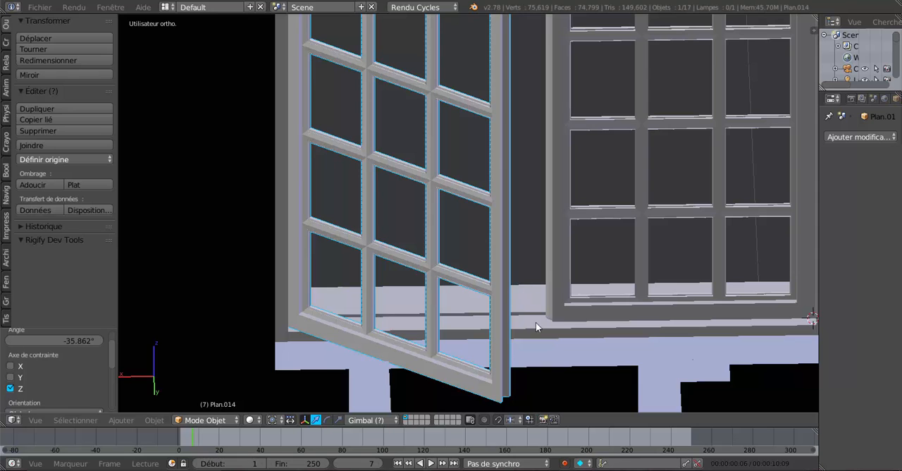
pyautogui.scroll(-4, 529, 324)
pyautogui.moveTo(427, 325); pyautogui.dragTo(654, 329, button='middle')
pyautogui.hotkey('ctrl', 'z')
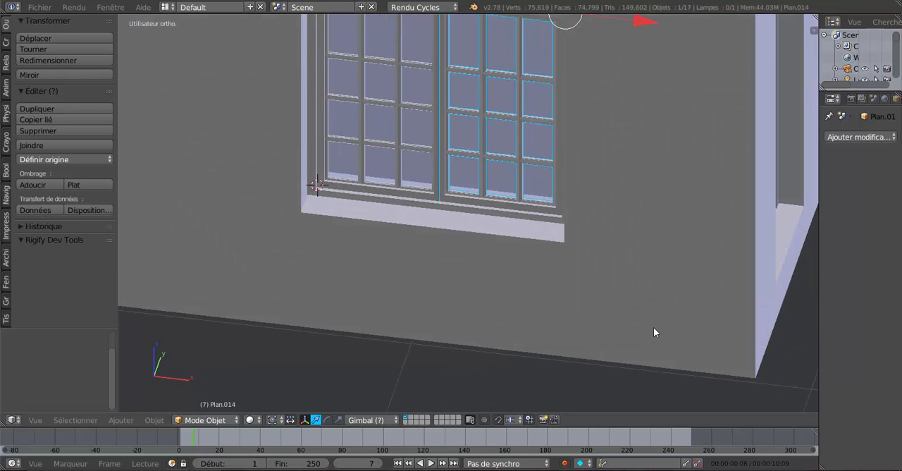
# Step: Select both casements of the front window and hide them
pyautogui.moveTo(652, 320); pyautogui.dragTo(628, 341, button='middle')
pyautogui.keyDown('shift'); pyautogui.rightClick(411, 173); pyautogui.keyUp('shift')
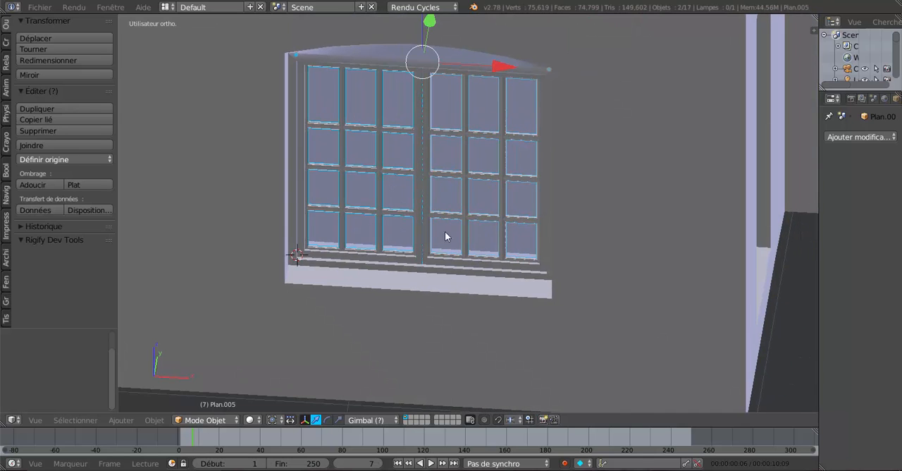
pyautogui.press('h')
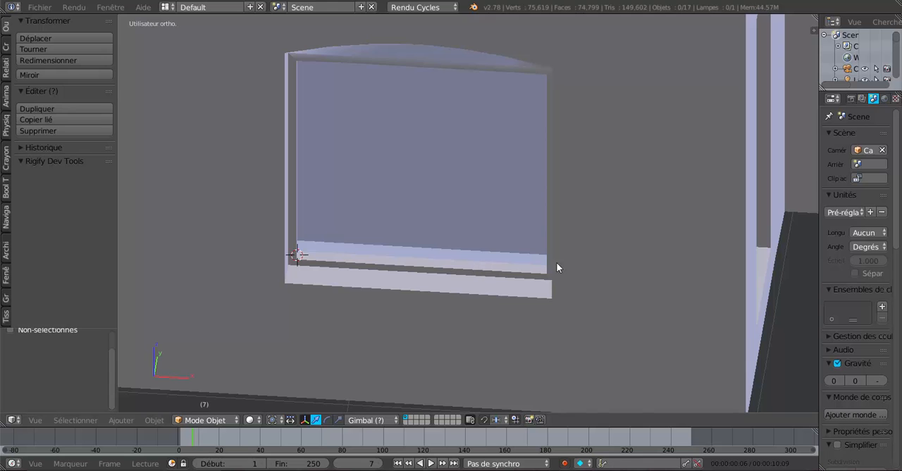
# Step: Dissolve the edge loop running along the middle of the window reveal strip, between the stop lip and the rebate
pyautogui.moveTo(556, 263); pyautogui.dragTo(328, 292, button='middle')
pyautogui.scroll(3, 536, 298)
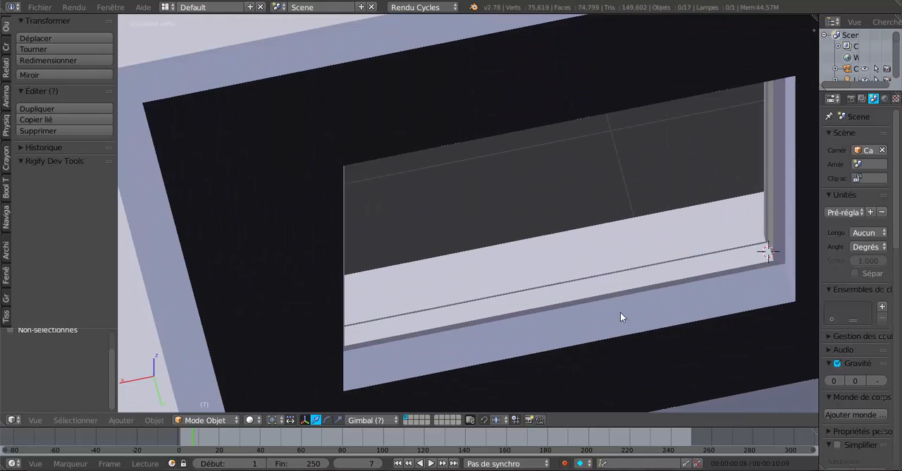
pyautogui.moveTo(620, 312); pyautogui.dragTo(540, 278, button='middle')
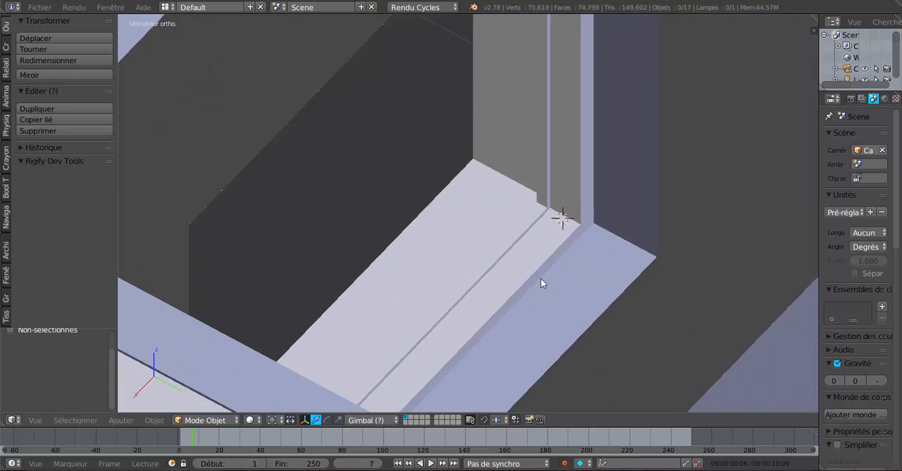
pyautogui.rightClick(544, 236)
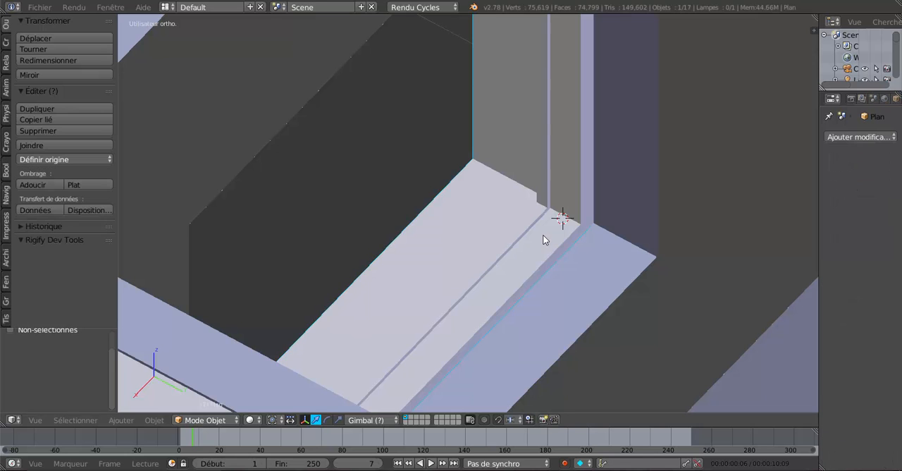
pyautogui.press('Tab')
pyautogui.moveTo(544, 235); pyautogui.dragTo(576, 235, button='middle')
pyautogui.scroll(2, 576, 235)
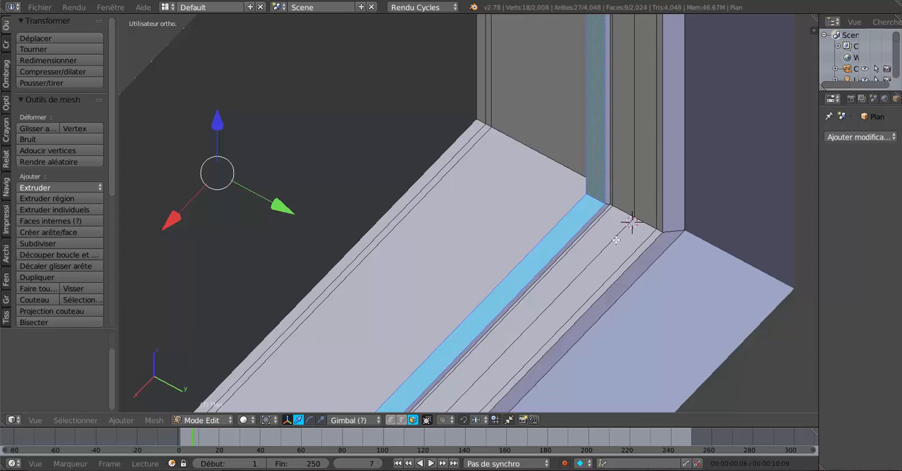
pyautogui.press('l')
pyautogui.rightClick(637, 182)
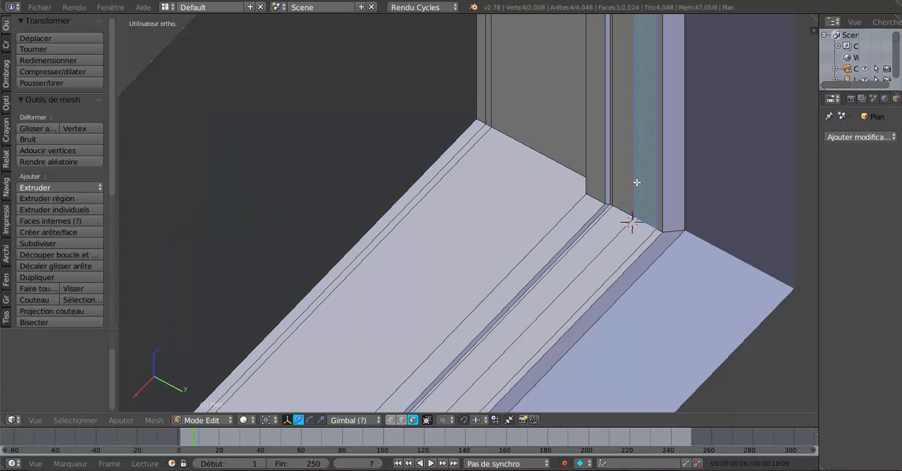
pyautogui.click(401, 420)
pyautogui.keyDown('alt'); pyautogui.rightClick(630, 140); pyautogui.keyUp('alt')
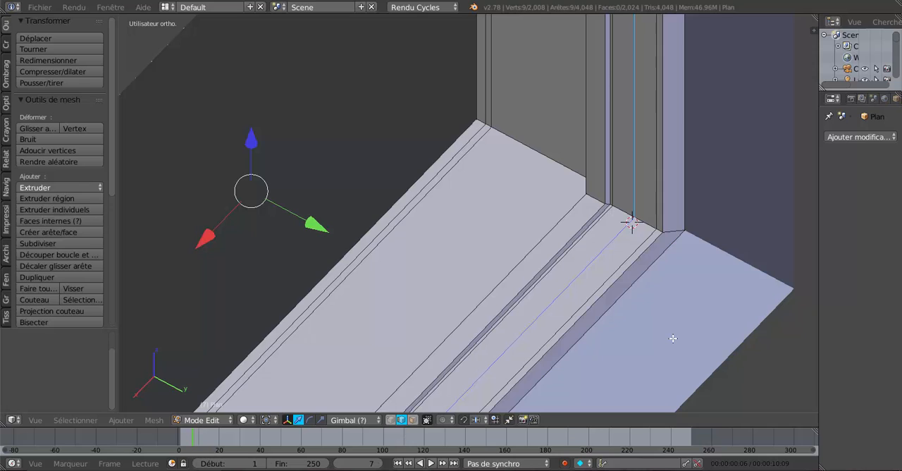
pyautogui.press('x')
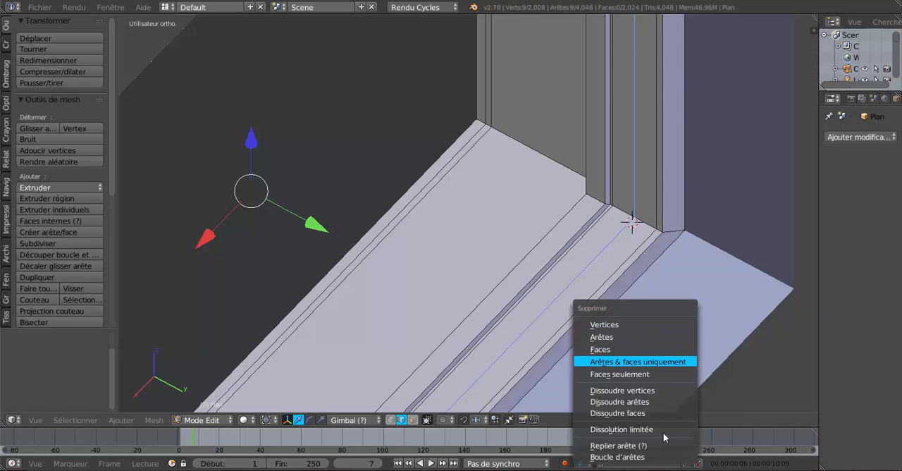
pyautogui.click(620, 401)
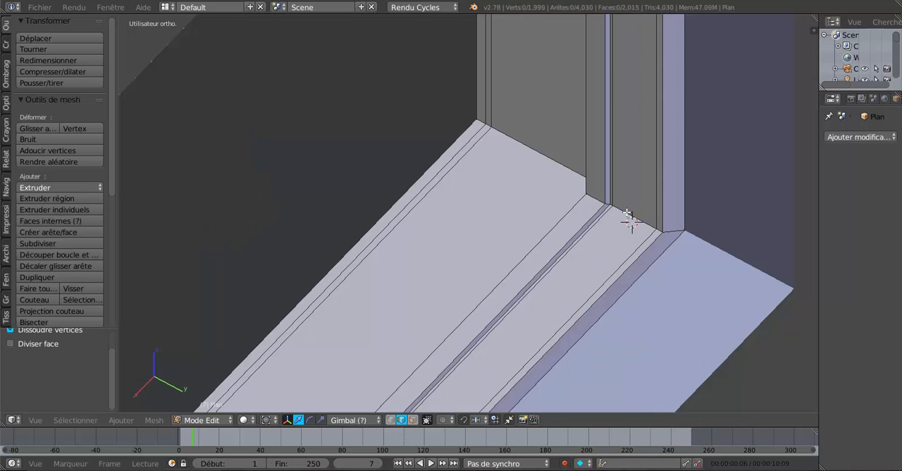
pyautogui.hotkey('ctrl', 'r')
pyautogui.scroll(1, 628, 215)
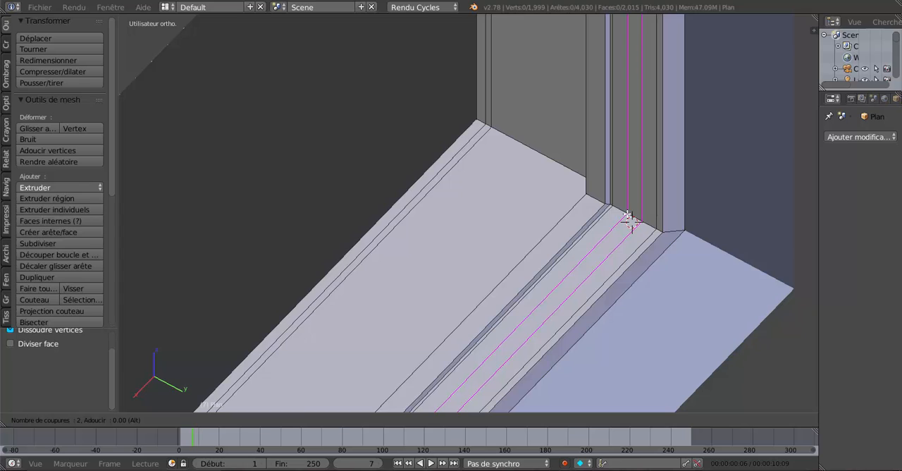
pyautogui.press('Escape')
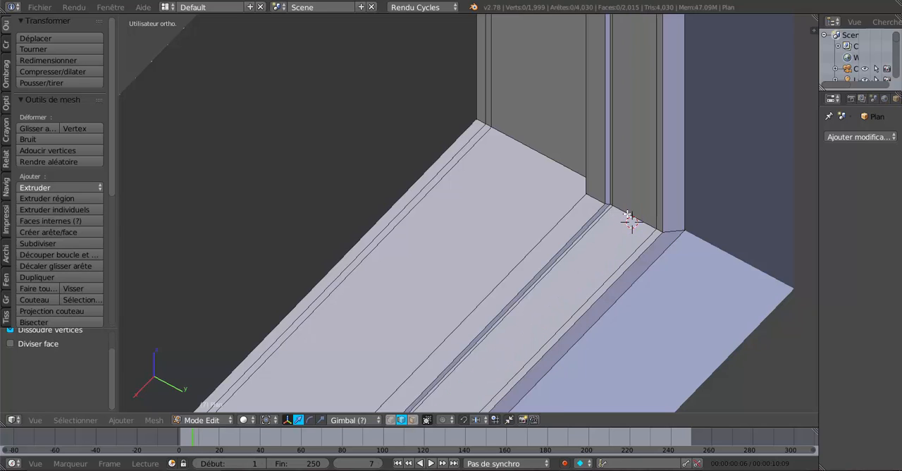
# Step: Add two edge loops around the same reveal strip, sliding one towards the stop lip and the other towards the rebate
pyautogui.hotkey('ctrl', 'r')
pyautogui.click(628, 215)
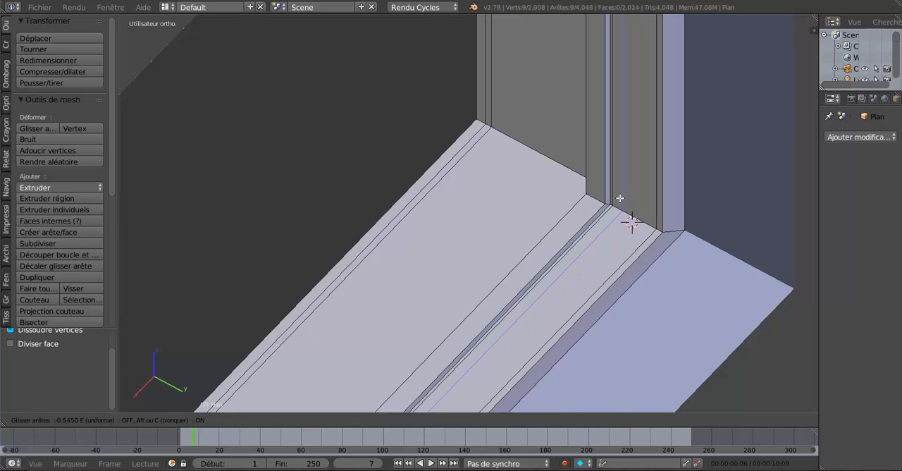
pyautogui.click(619, 198)
pyautogui.hotkey('ctrl', 'r')
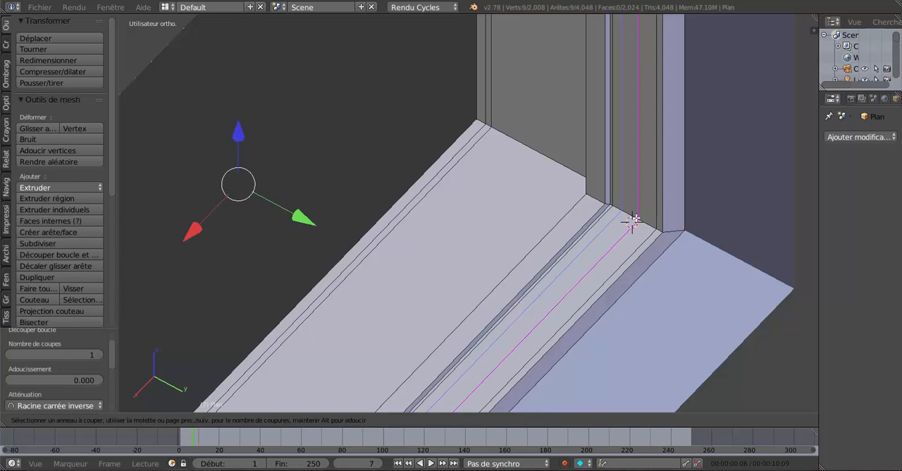
pyautogui.click(633, 220)
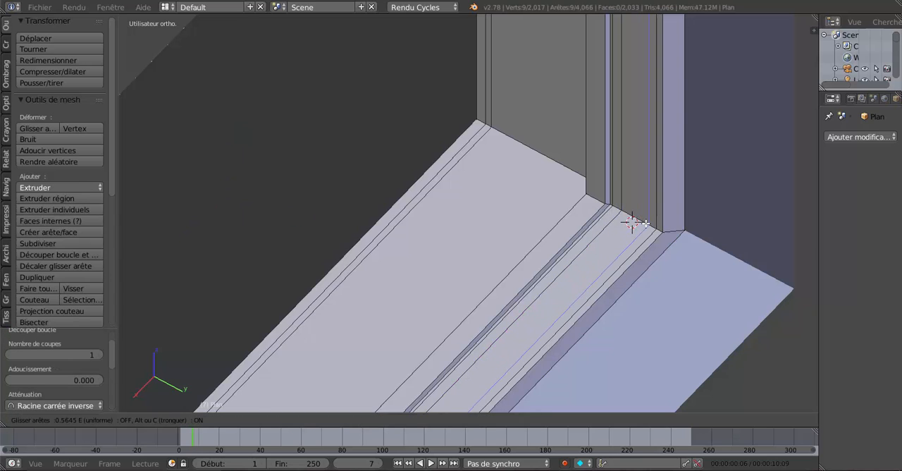
pyautogui.click(638, 220)
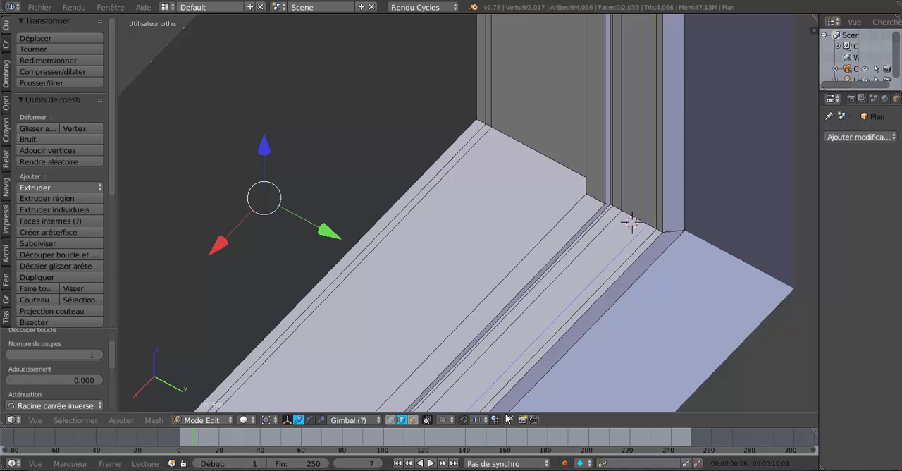
# Step: Extrude the face loop between the two new edge loops and scale it outward to about 1.0175 to form a groove
pyautogui.click(413, 420)
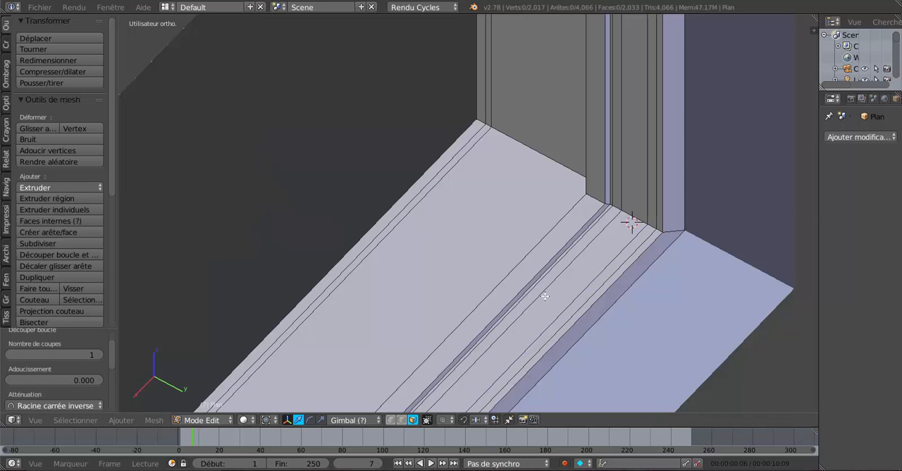
pyautogui.keyDown('alt'); pyautogui.rightClick(630, 220); pyautogui.keyUp('alt')
pyautogui.scroll(-2, 612, 254)
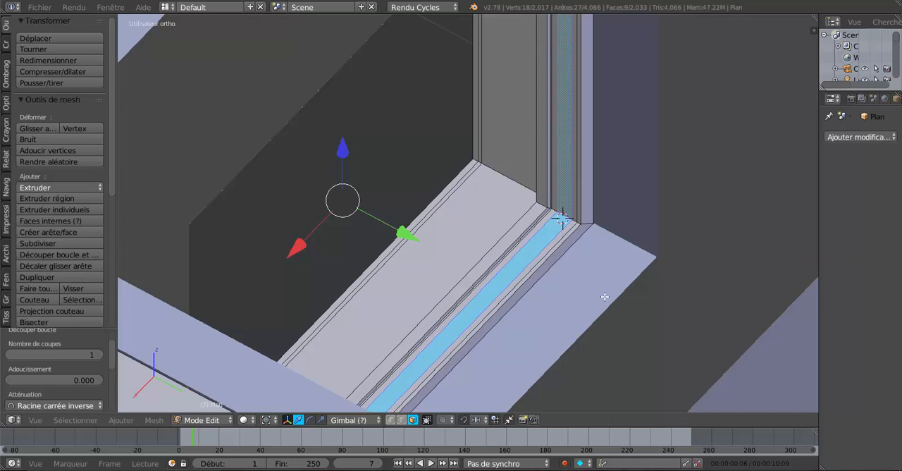
pyautogui.press('e')
pyautogui.press('Escape')
pyautogui.press('s')
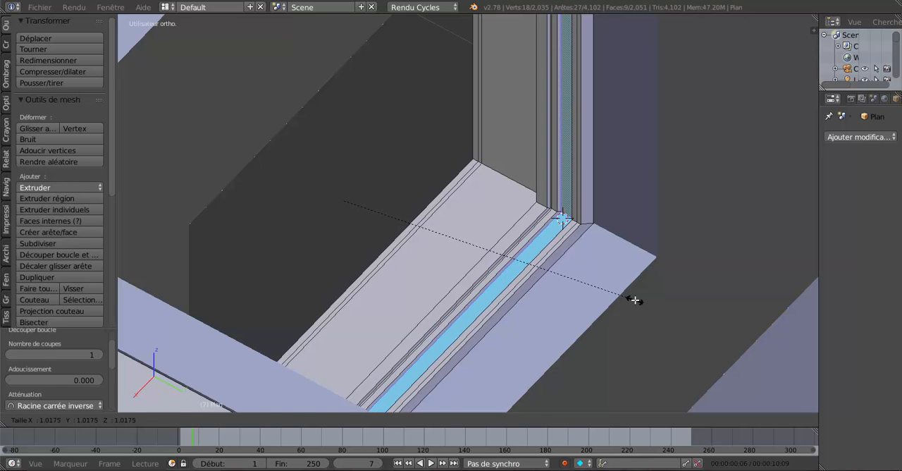
pyautogui.click(634, 301)
# Step: Examine the groove around the window reveal from inside and outside the house
pyautogui.press('Tab')
pyautogui.scroll(-3, 586, 301)
pyautogui.moveTo(584, 293); pyautogui.dragTo(482, 319, button='middle')
pyautogui.scroll(4, 505, 288)
pyautogui.scroll(2, 542, 271)
pyautogui.press('Tab')
pyautogui.scroll(-2, 536, 270)
pyautogui.scroll(-3, 515, 278)
pyautogui.scroll(-1, 479, 321)
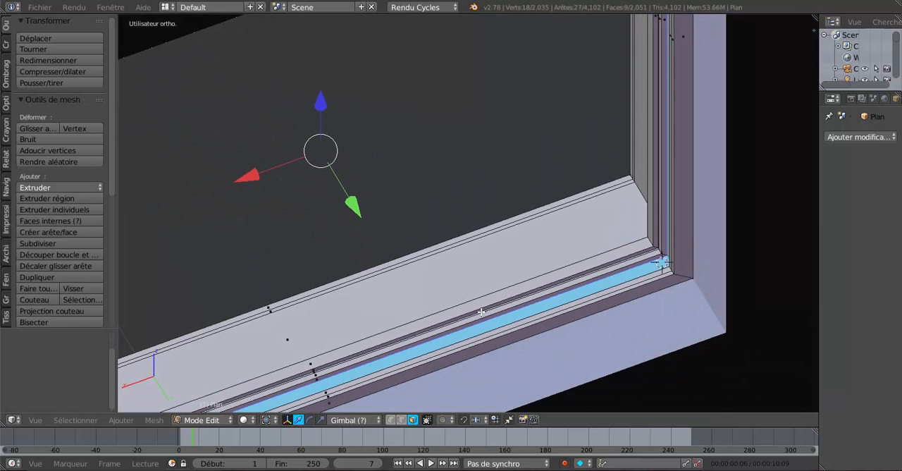
pyautogui.scroll(3, 533, 316)
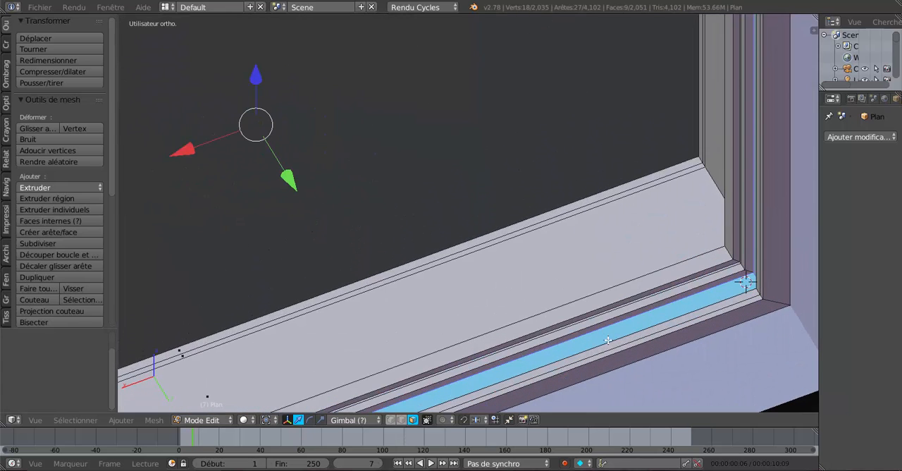
pyautogui.keyDown('shift'); pyautogui.moveTo(608, 341); pyautogui.dragTo(618, 221, button='middle'); pyautogui.keyUp('shift')
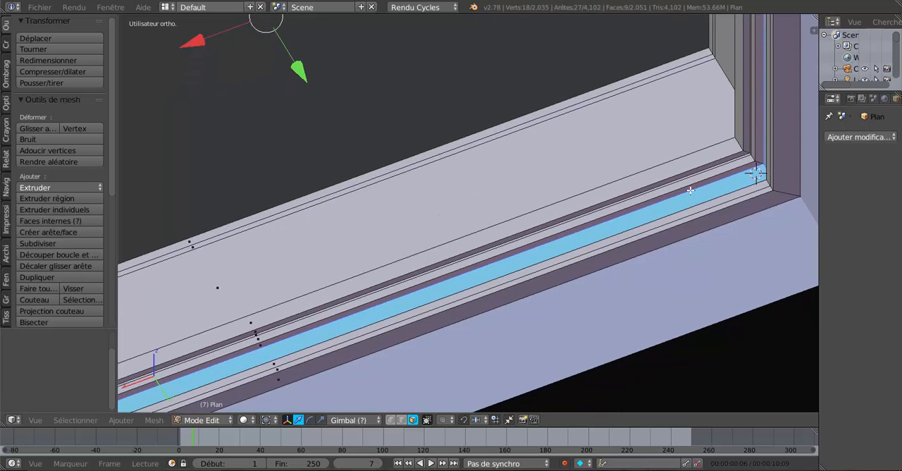
pyautogui.scroll(-2, 437, 332)
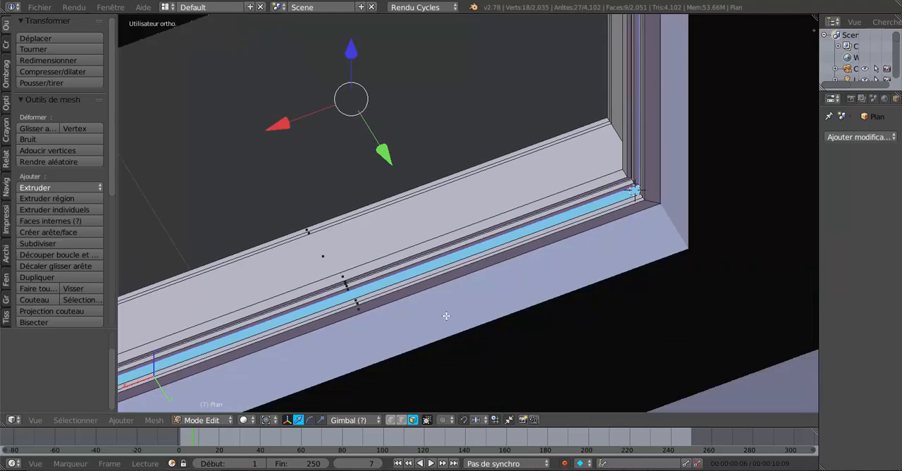
pyautogui.scroll(-3, 615, 205)
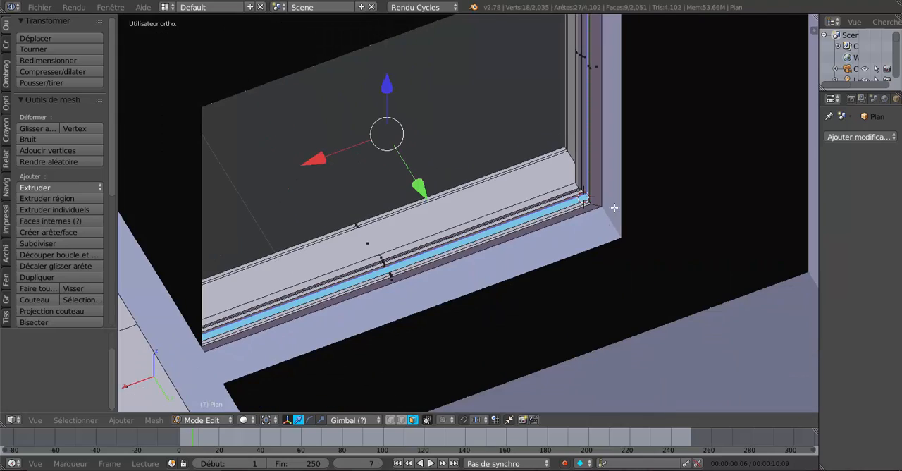
pyautogui.moveTo(400, 203); pyautogui.dragTo(425, 262, button='middle')
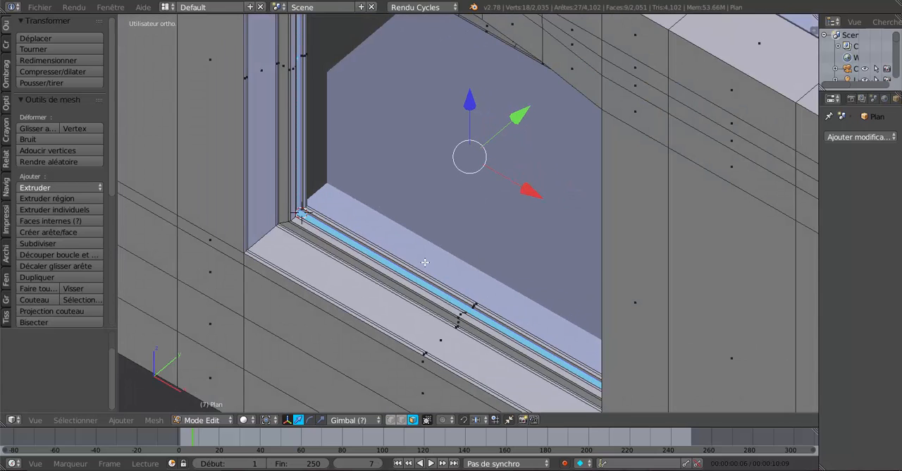
pyautogui.scroll(2, 358, 276)
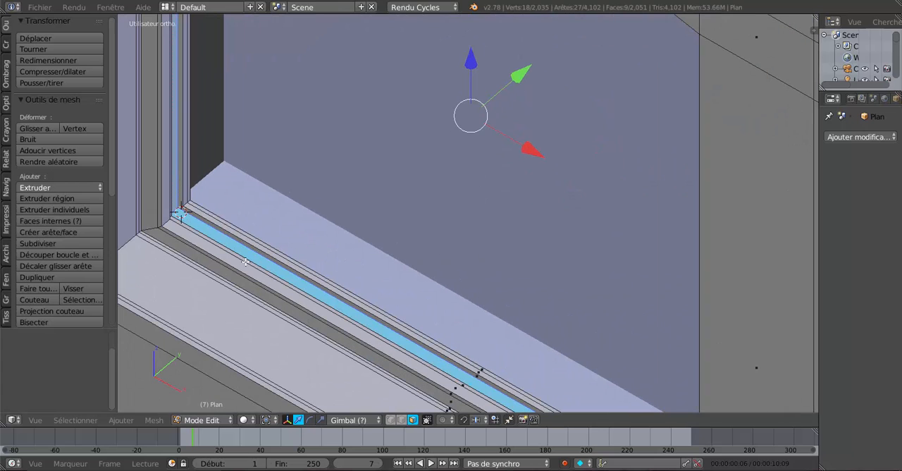
pyautogui.scroll(-4, 348, 301)
pyautogui.moveTo(333, 303); pyautogui.dragTo(459, 290, button='middle')
# Step: Leave mesh editing, unhide the front window's casements and select the right casement
pyautogui.press('Tab')
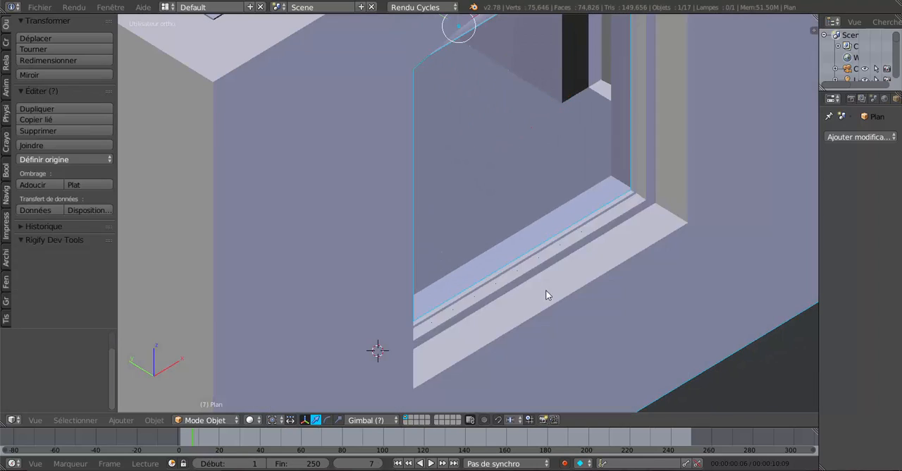
pyautogui.moveTo(544, 289); pyautogui.dragTo(446, 294, button='middle')
pyautogui.scroll(-4, 460, 320)
pyautogui.scroll(2, 446, 294)
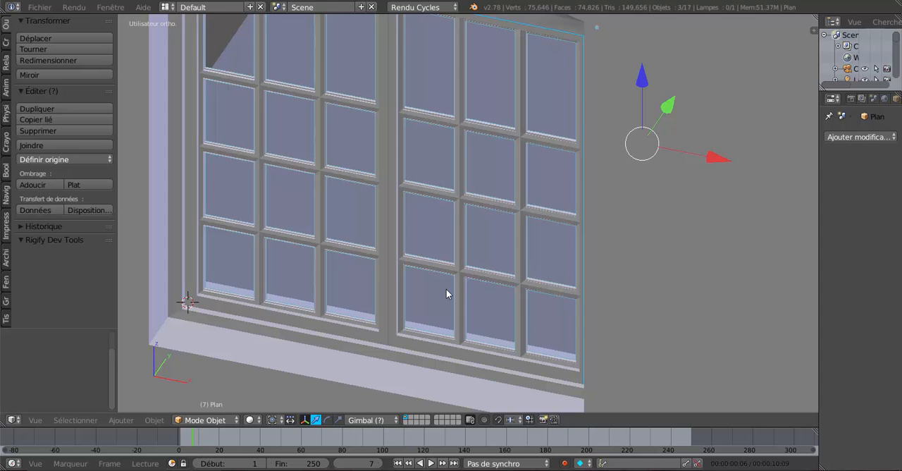
pyautogui.scroll(-2, 458, 278)
pyautogui.rightClick(504, 166)
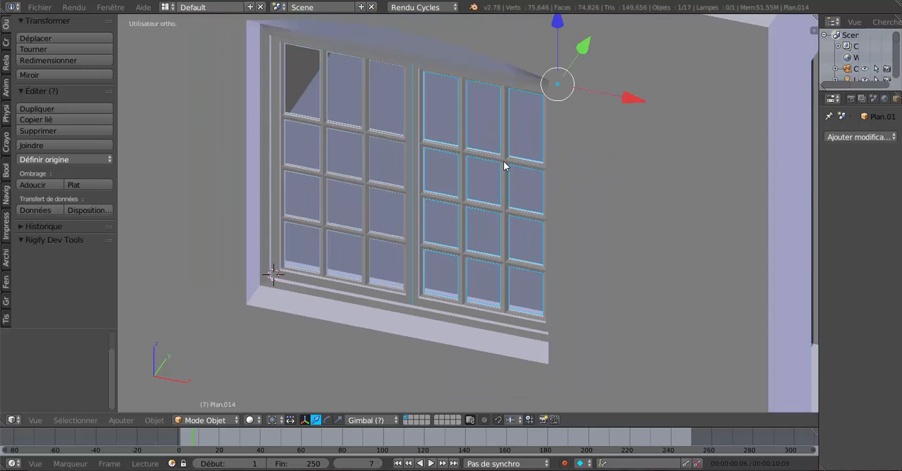
# Step: Add a UV sphere on the ground outside the house, in front of the window wall, and scale it to 0.205
pyautogui.scroll(-4, 595, 226)
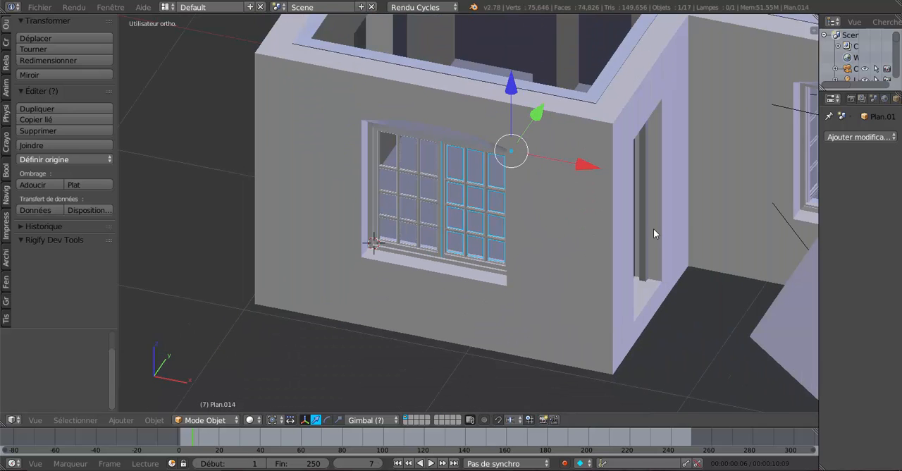
pyautogui.scroll(-4, 654, 228)
pyautogui.moveTo(440, 295); pyautogui.dragTo(565, 271, button='middle')
pyautogui.scroll(-2, 553, 286)
pyautogui.scroll(2, 566, 271)
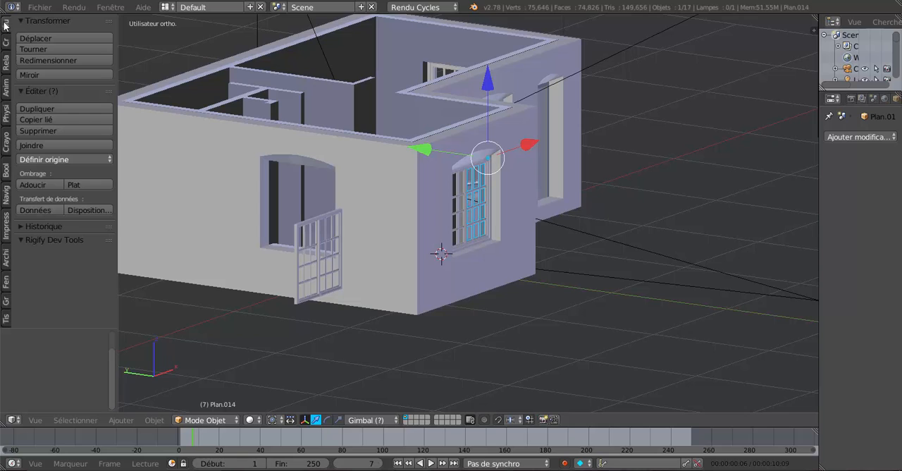
pyautogui.click(5, 42)
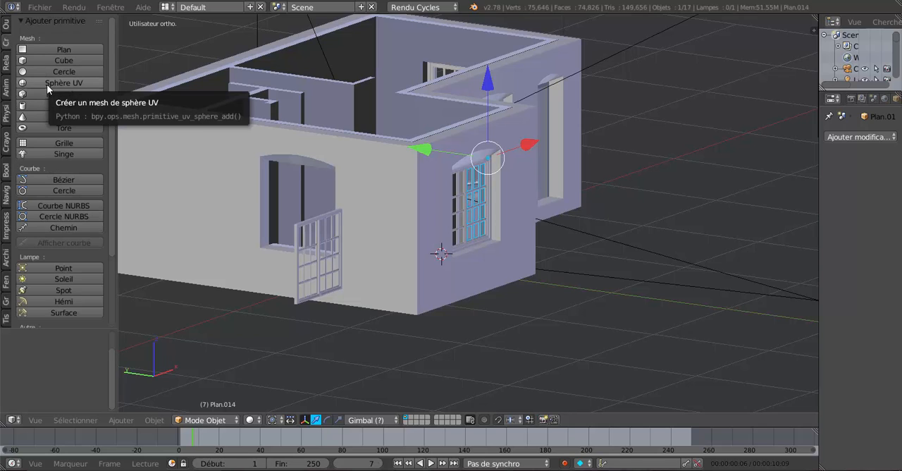
pyautogui.scroll(-3, 512, 224)
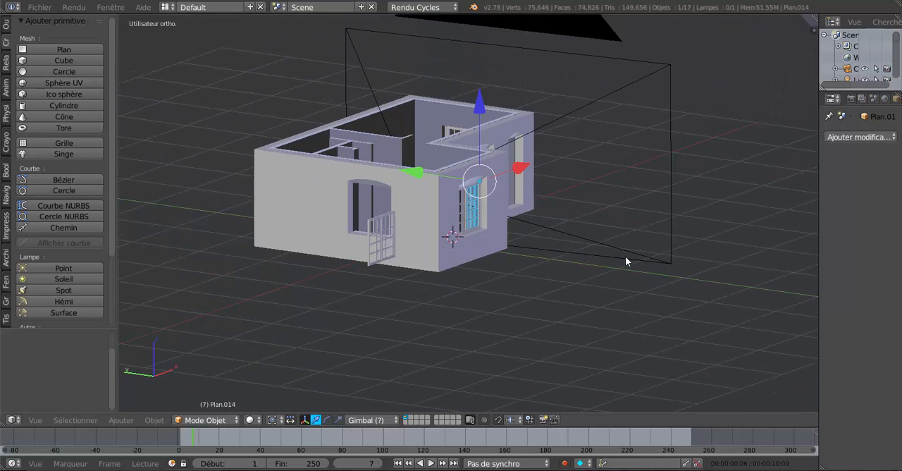
pyautogui.press('KP_7')
pyautogui.click(334, 295)
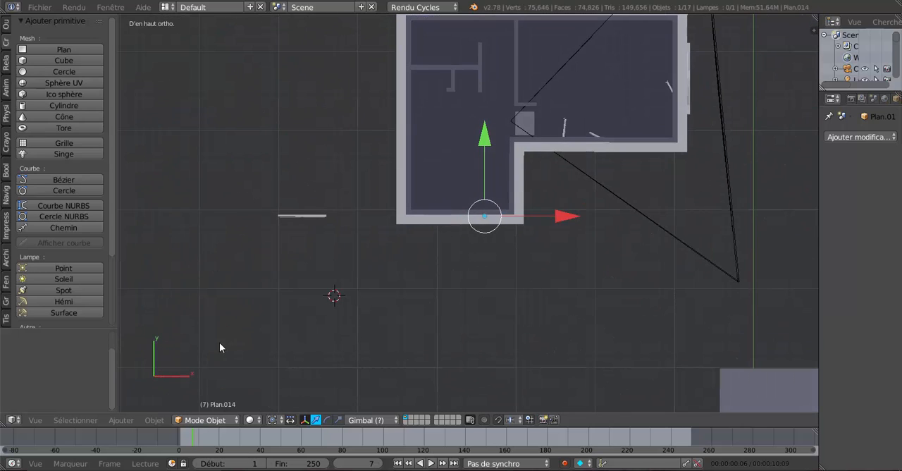
pyautogui.click(31, 83)
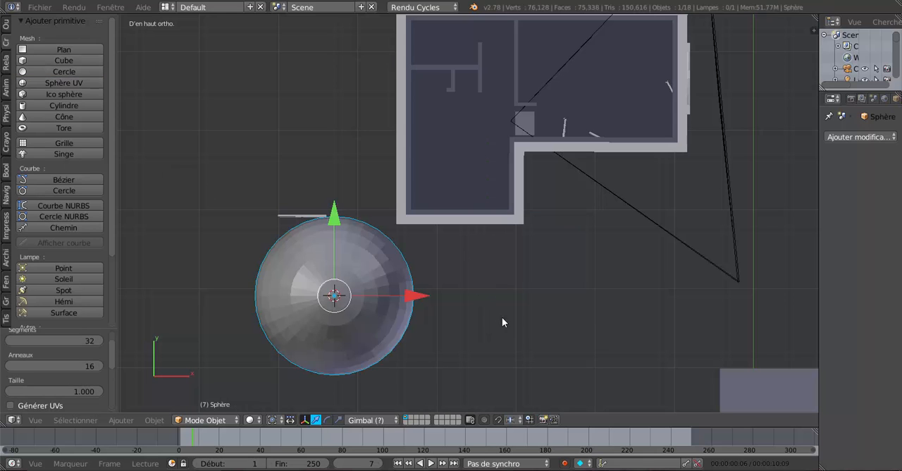
pyautogui.press('s')
pyautogui.click(383, 307)
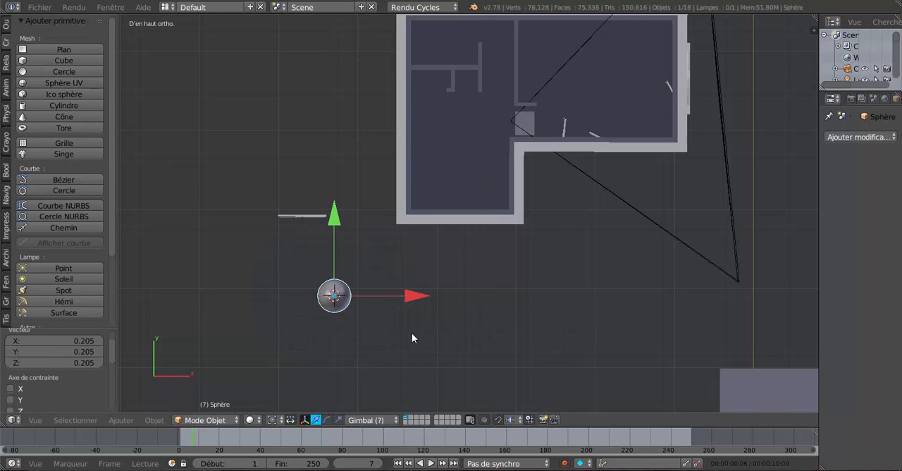
pyautogui.moveTo(413, 336); pyautogui.dragTo(520, 220, button='middle')
pyautogui.scroll(3, 510, 236)
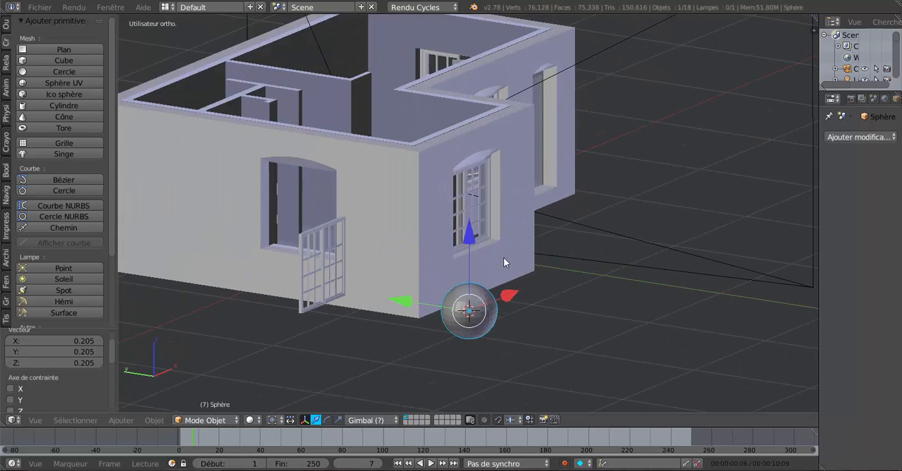
# Step: Start editing the sphere's mesh in edge selection mode and select the whole mesh
pyautogui.press('Tab')
pyautogui.scroll(7, 528, 307)
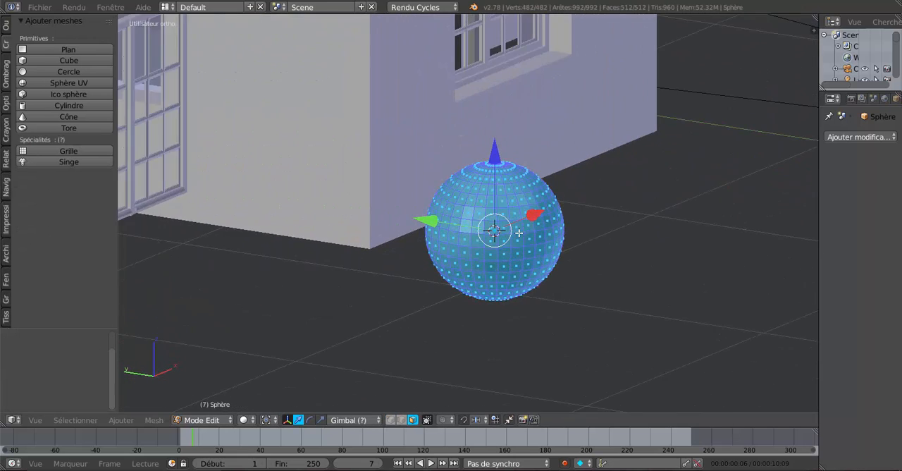
pyautogui.scroll(2, 526, 213)
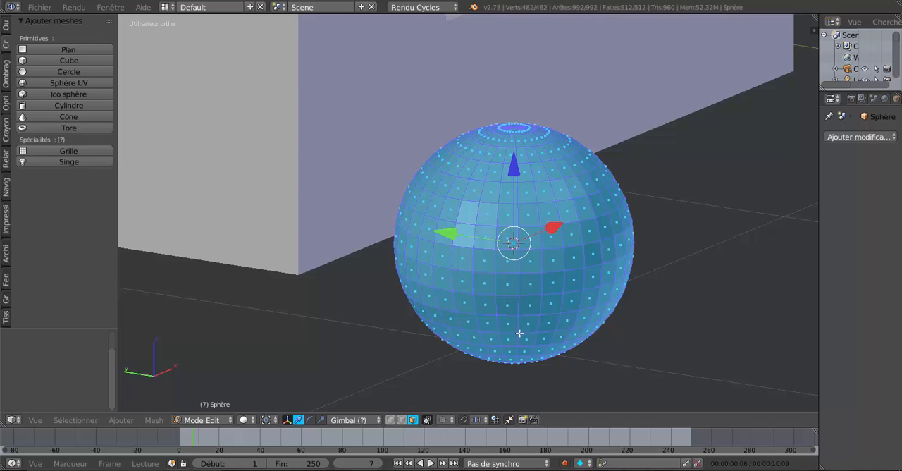
pyautogui.click(402, 419)
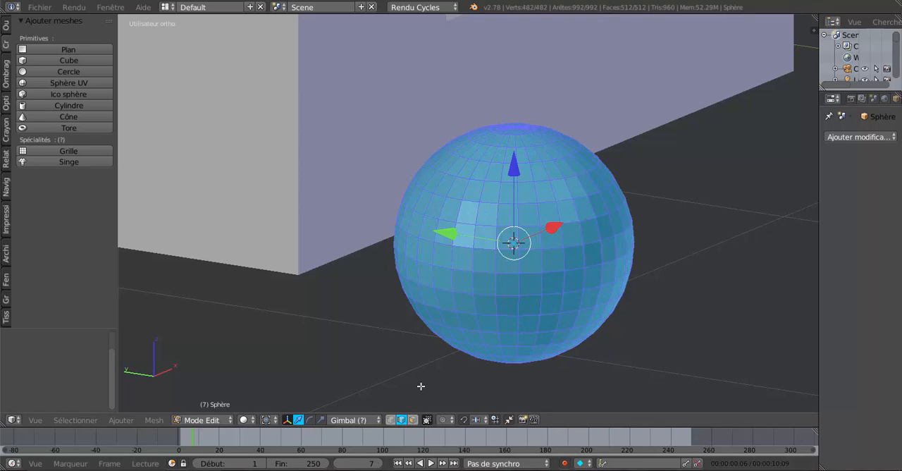
pyautogui.keyDown('alt'); pyautogui.rightClick(541, 181); pyautogui.keyUp('alt')
pyautogui.scroll(-3, 519, 250)
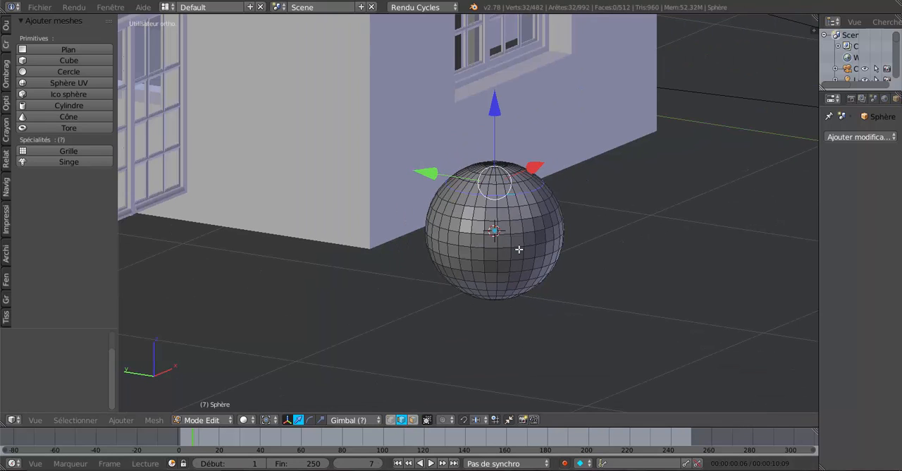
pyautogui.press('a')
pyautogui.press('a')
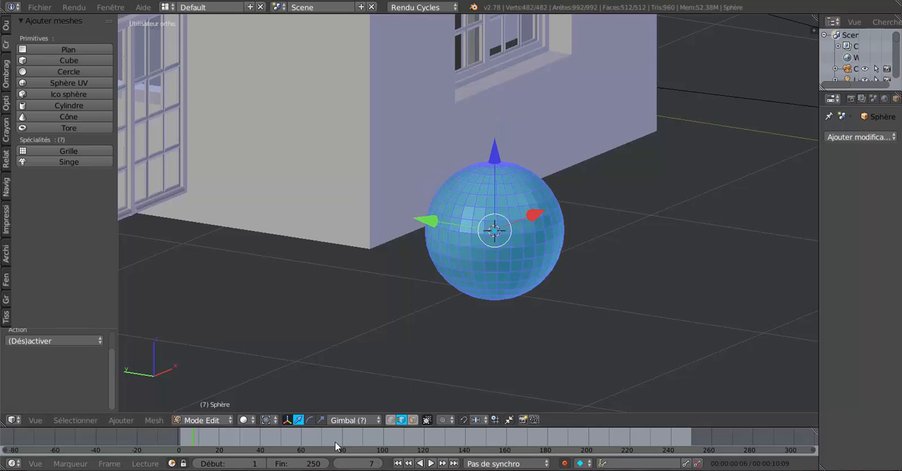
# Step: Stretch the whole sphere along the Z axis with the scale manipulator, by 2.182 and again by 1.155
pyautogui.click(320, 419)
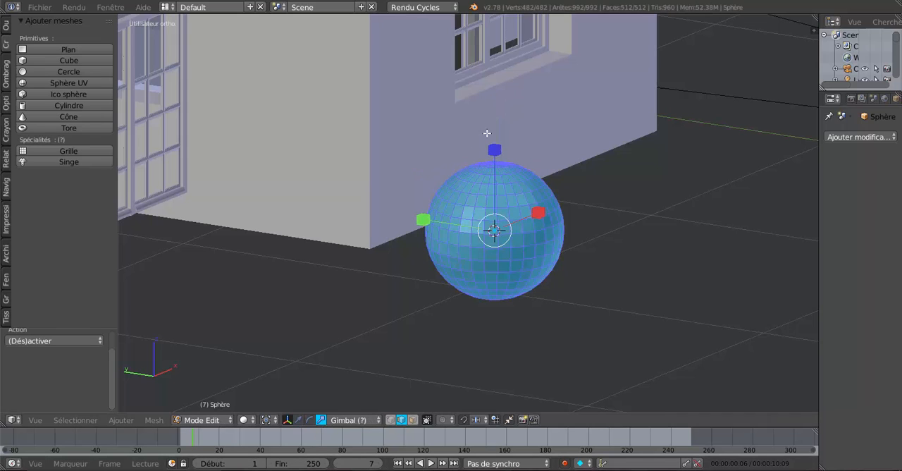
pyautogui.moveTo(498, 145); pyautogui.dragTo(516, 69)
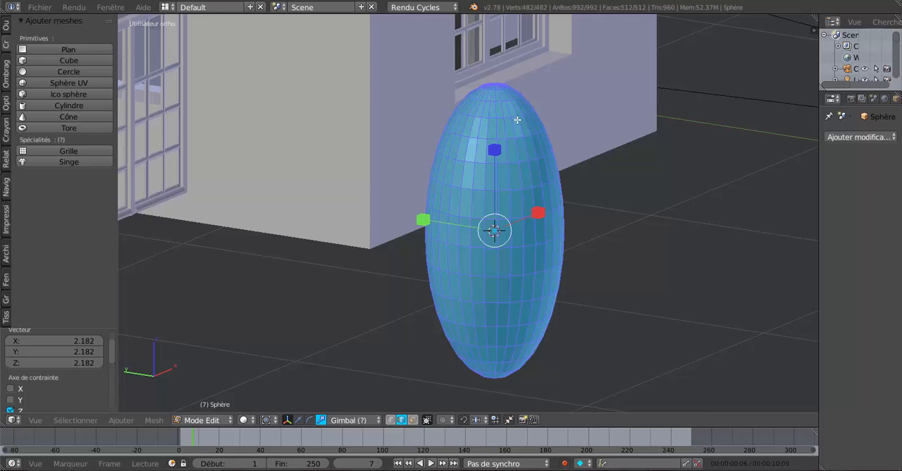
pyautogui.moveTo(518, 120); pyautogui.dragTo(489, 190, button='middle')
pyautogui.moveTo(490, 147); pyautogui.dragTo(492, 135)
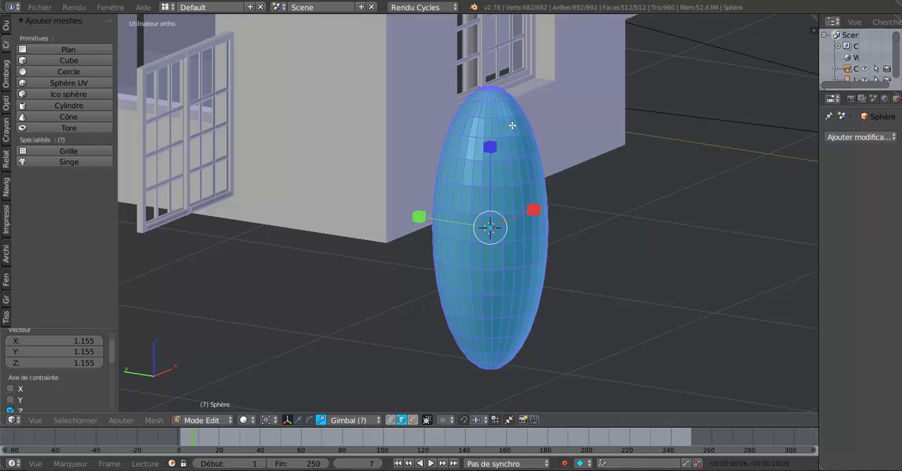
# Step: Select the horizontal edge loops near both ends of the stretched sphere and rip the mesh along them without moving the edges
pyautogui.scroll(2, 510, 118)
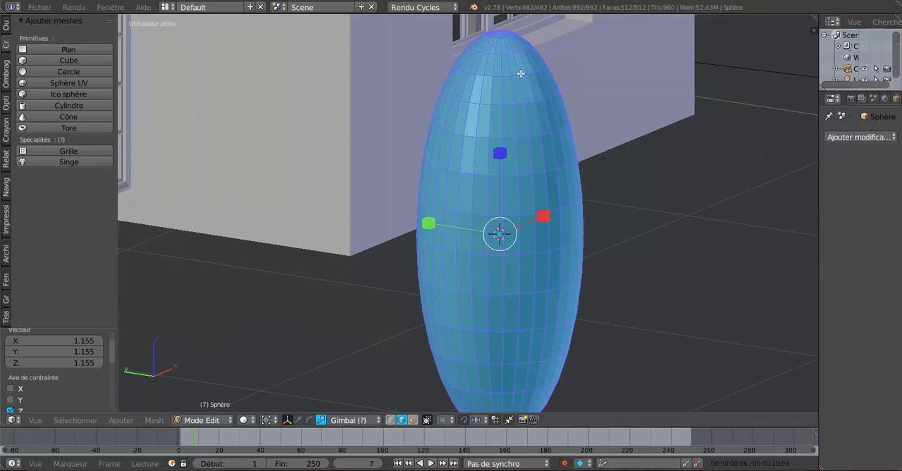
pyautogui.keyDown('alt'); pyautogui.rightClick(523, 74); pyautogui.keyUp('alt')
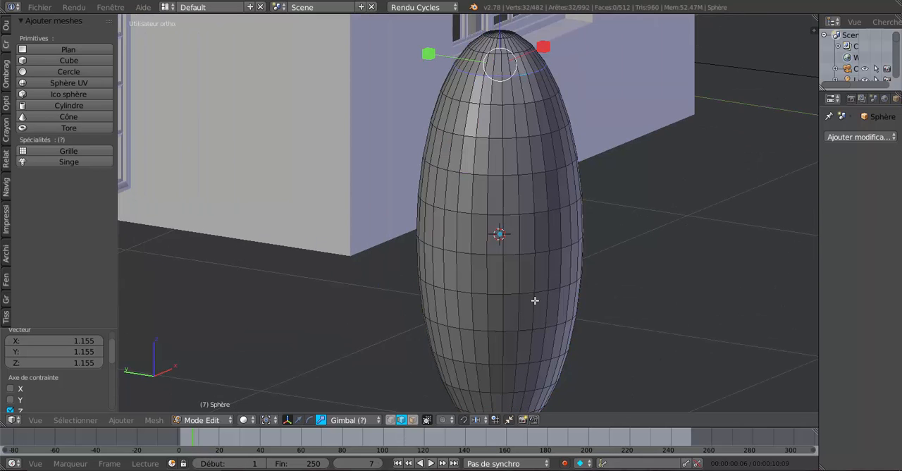
pyautogui.scroll(-2, 553, 211)
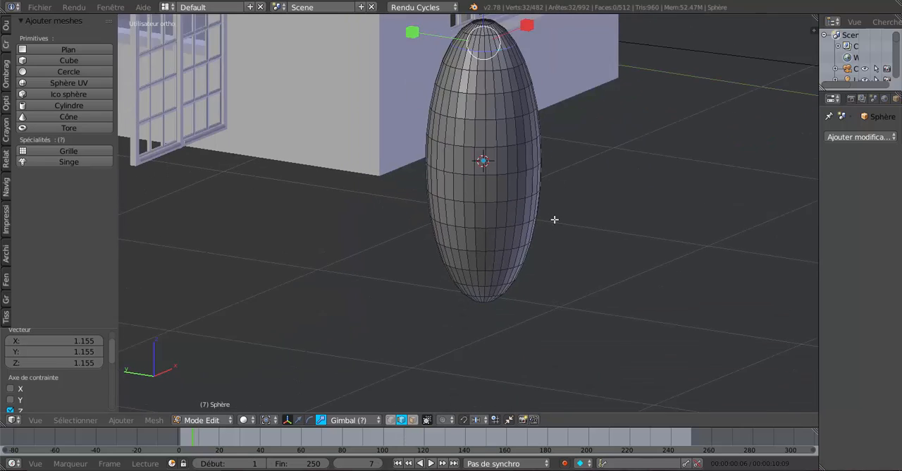
pyautogui.keyDown('shift'); pyautogui.moveTo(555, 219); pyautogui.dragTo(557, 136, button='middle'); pyautogui.keyUp('shift')
pyautogui.scroll(1, 547, 196)
pyautogui.keyDown('shift'); pyautogui.moveTo(568, 189); pyautogui.dragTo(568, 336, button='middle'); pyautogui.keyUp('shift')
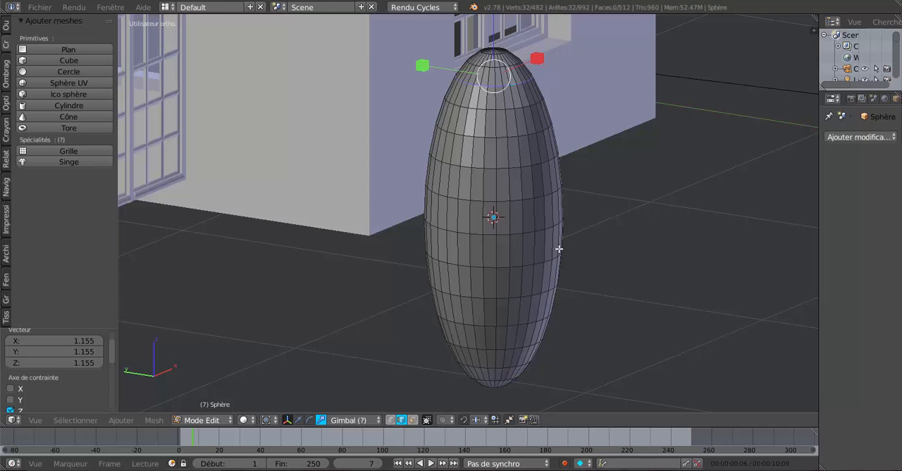
pyautogui.keyDown('shift'); pyautogui.moveTo(586, 343); pyautogui.dragTo(597, 166, button='middle'); pyautogui.keyUp('shift')
pyautogui.scroll(2, 564, 212)
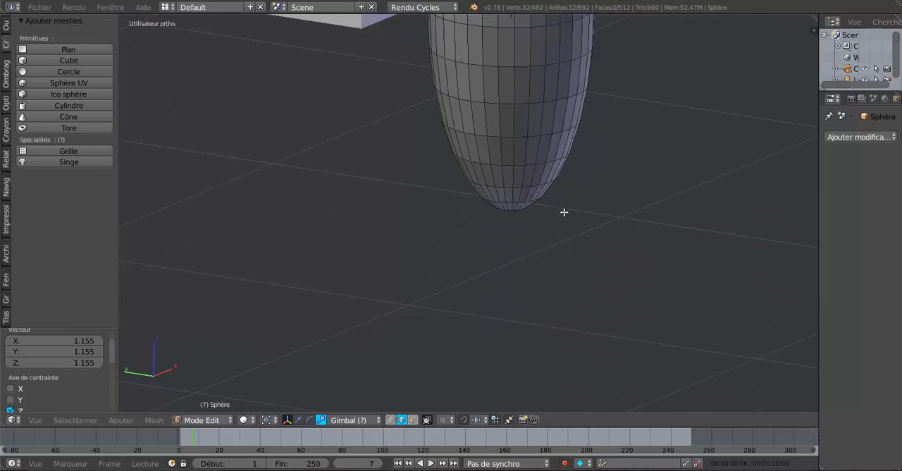
pyautogui.keyDown('alt'); pyautogui.keyDown('shift'); pyautogui.click(525, 181); pyautogui.keyUp('shift'); pyautogui.keyUp('alt')
pyautogui.scroll(-5, 538, 226)
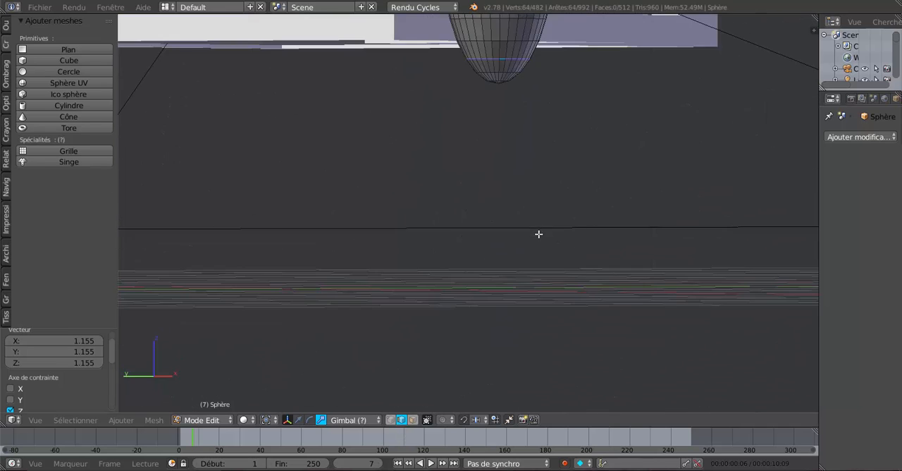
pyautogui.press('v')
pyautogui.click(563, 321)
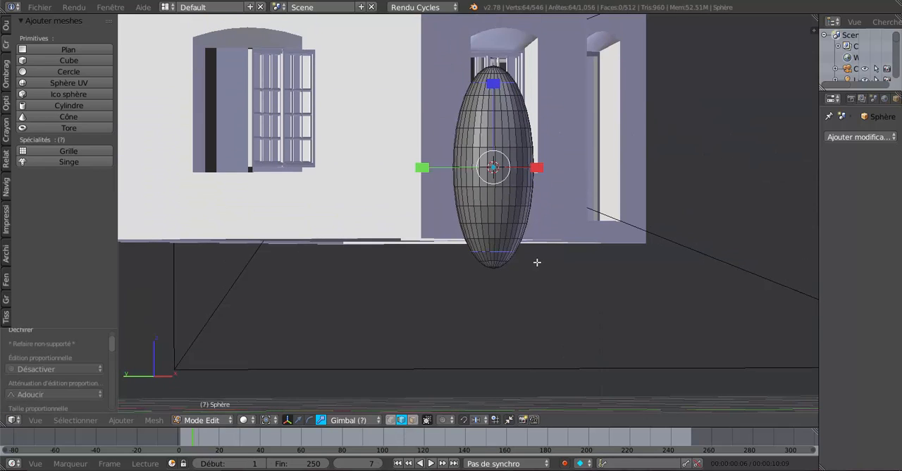
# Step: Select the detached middle section through its linked geometry and delete its vertices, keeping the two end caps
pyautogui.click(495, 184)
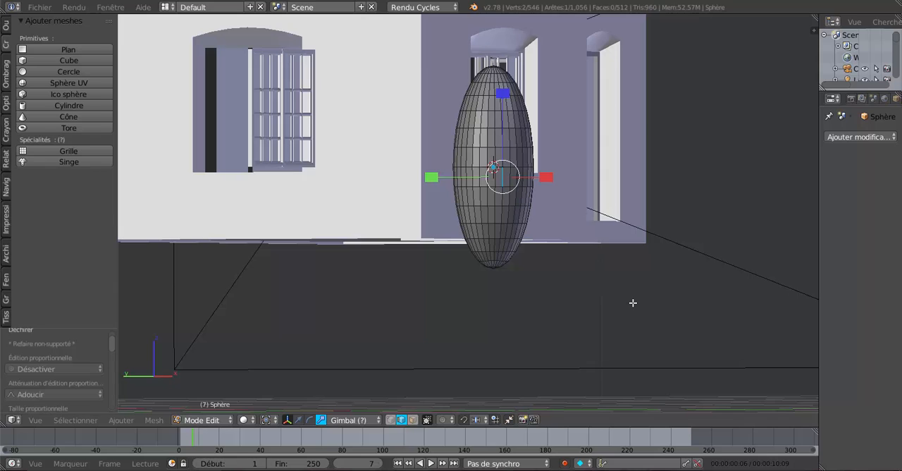
pyautogui.hotkey('ctrl', 'l')
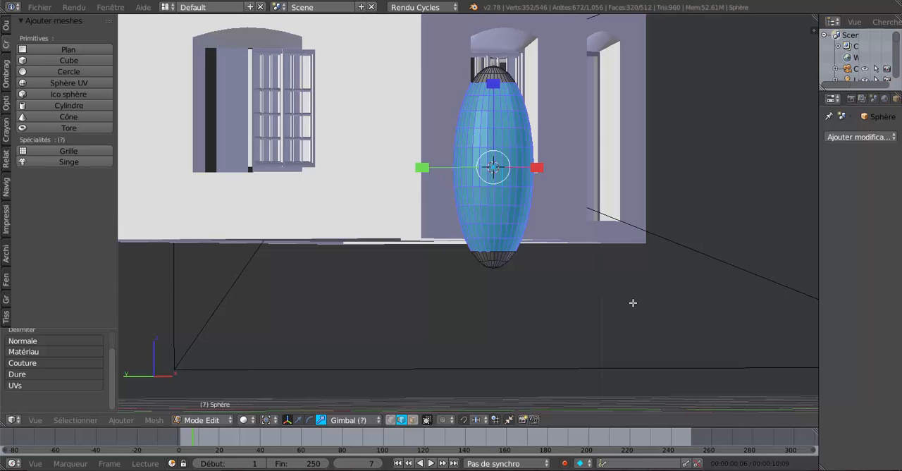
pyautogui.press('x')
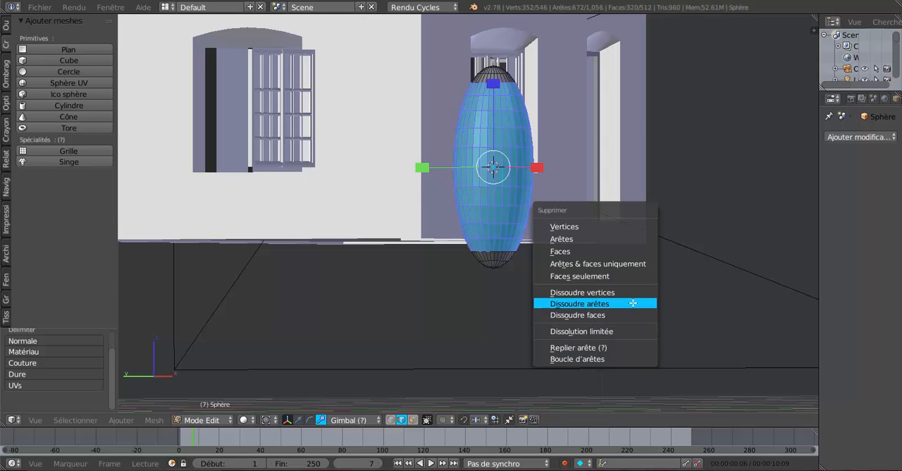
pyautogui.click(625, 227)
# Step: Select the open rim loops of the upper and lower caps together
pyautogui.moveTo(632, 224); pyautogui.dragTo(664, 238, button='middle')
pyautogui.scroll(2, 663, 238)
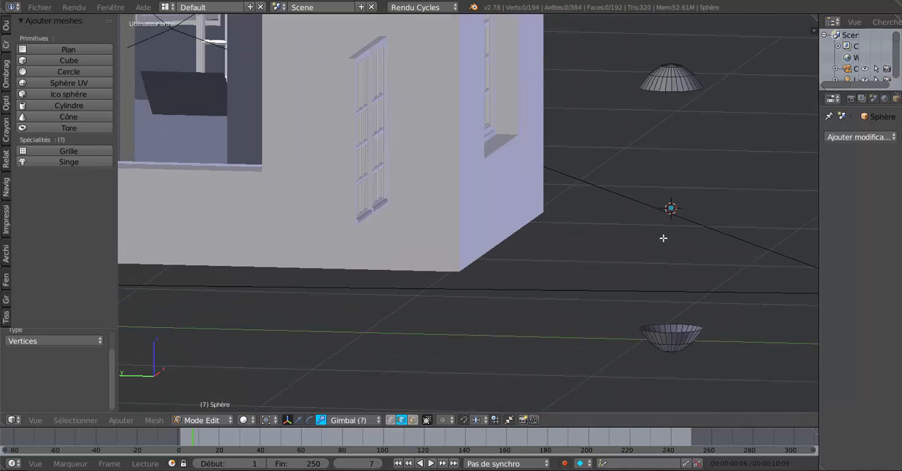
pyautogui.keyDown('alt'); pyautogui.rightClick(675, 92); pyautogui.keyUp('alt')
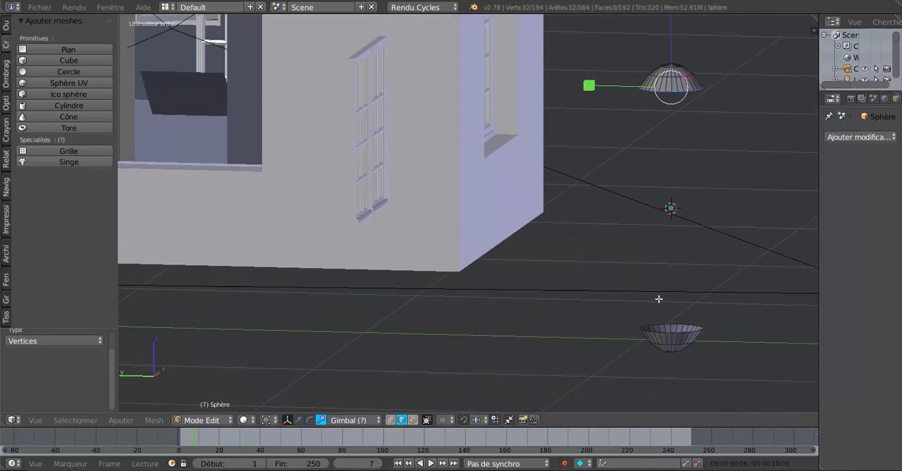
pyautogui.keyDown('alt'); pyautogui.keyDown('shift'); pyautogui.rightClick(670, 324); pyautogui.keyUp('shift'); pyautogui.keyUp('alt')
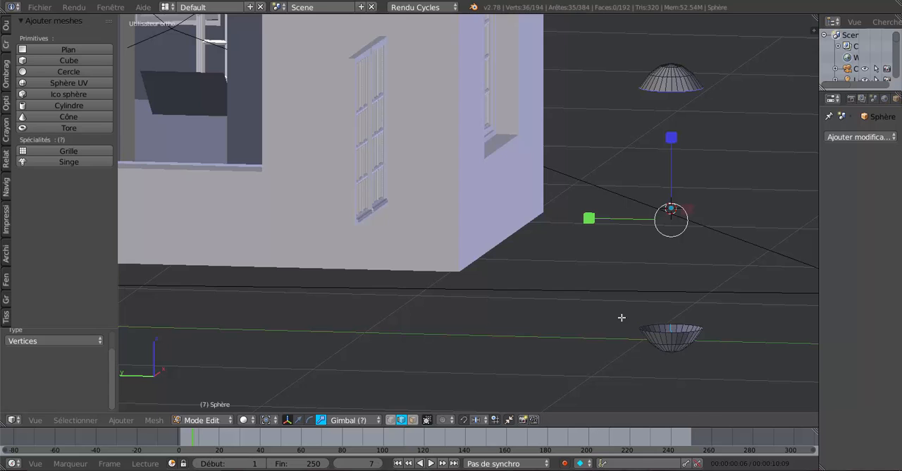
pyautogui.scroll(1, 674, 321)
pyautogui.keyDown('shift'); pyautogui.moveTo(674, 319); pyautogui.dragTo(595, 288, button='middle'); pyautogui.keyUp('shift')
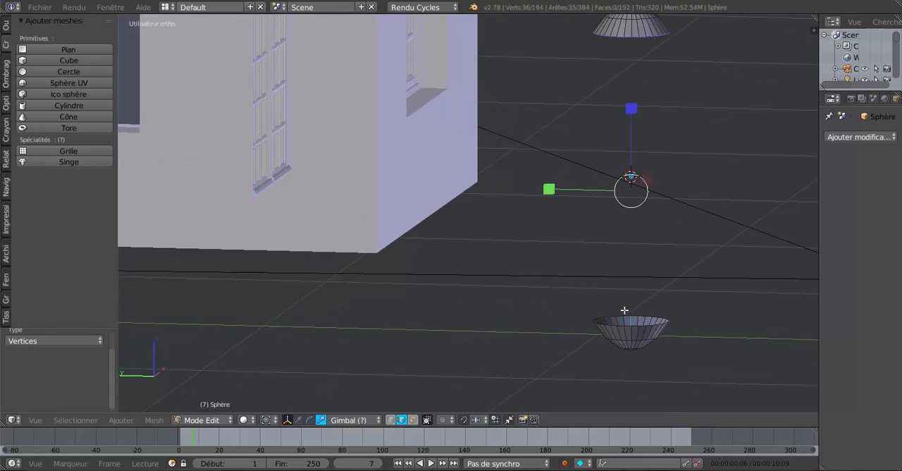
pyautogui.hotkey('ctrl', 'z')
pyautogui.scroll(1, 649, 311)
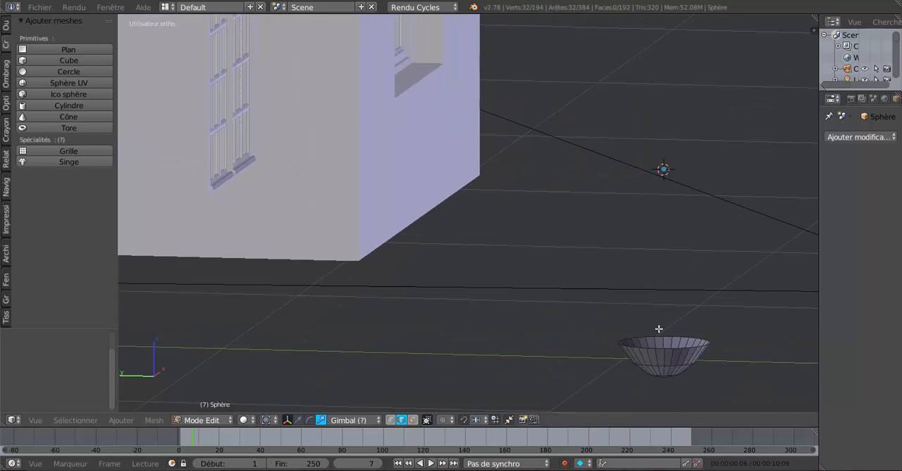
pyautogui.keyDown('alt'); pyautogui.keyDown('shift'); pyautogui.rightClick(660, 335); pyautogui.keyUp('shift'); pyautogui.keyUp('alt')
pyautogui.scroll(-3, 524, 343)
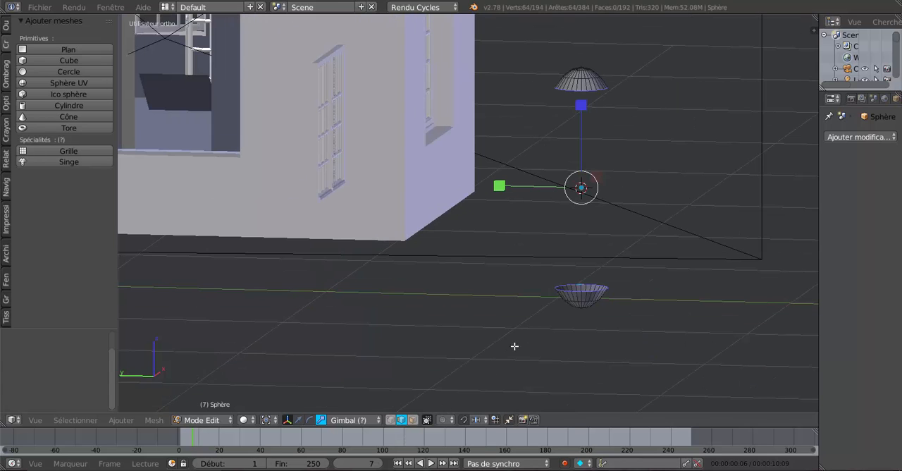
# Step: Connect the two cap rims with straight faces using the LoopTools Bridge command
pyautogui.click(7, 28)
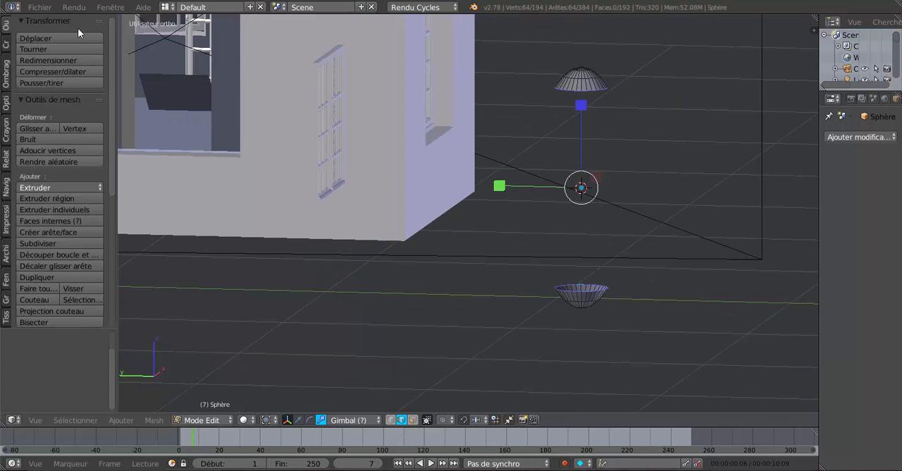
pyautogui.moveTo(111, 106); pyautogui.dragTo(115, 283)
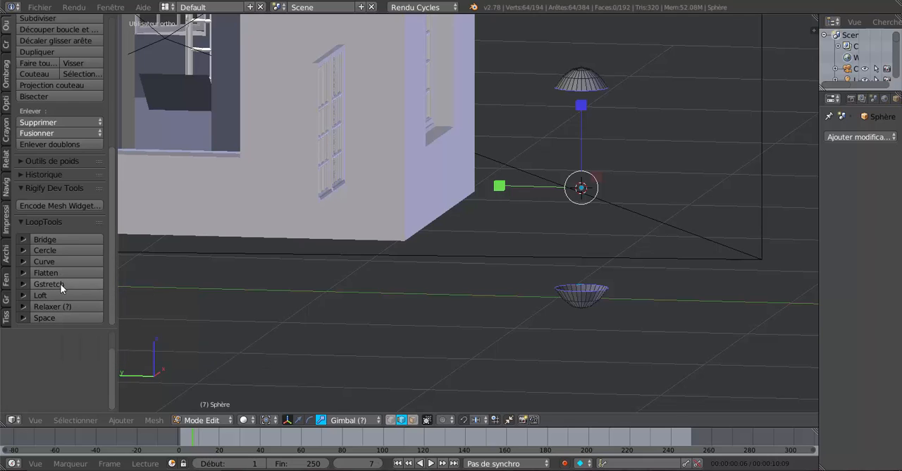
pyautogui.click(48, 239)
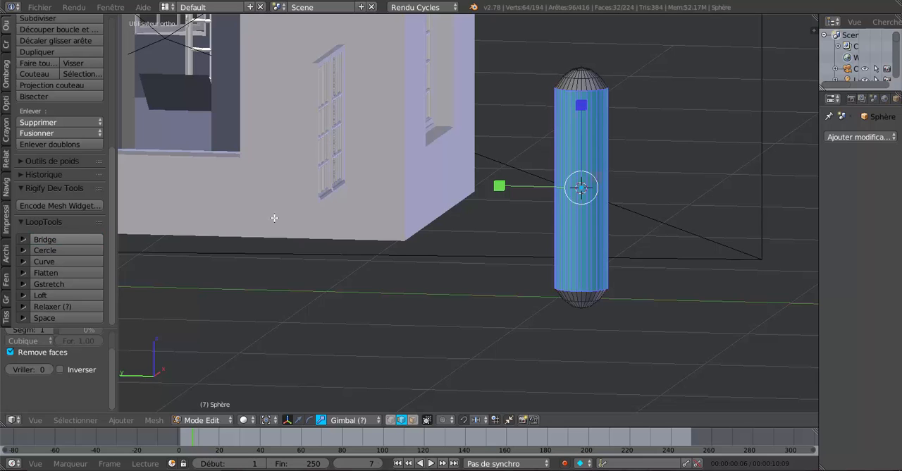
# Step: Select the horizontal edge loop inside the top cap together with the matching loop inside the bottom cap
pyautogui.keyDown('shift'); pyautogui.moveTo(683, 231); pyautogui.dragTo(615, 242, button='middle'); pyautogui.keyUp('shift')
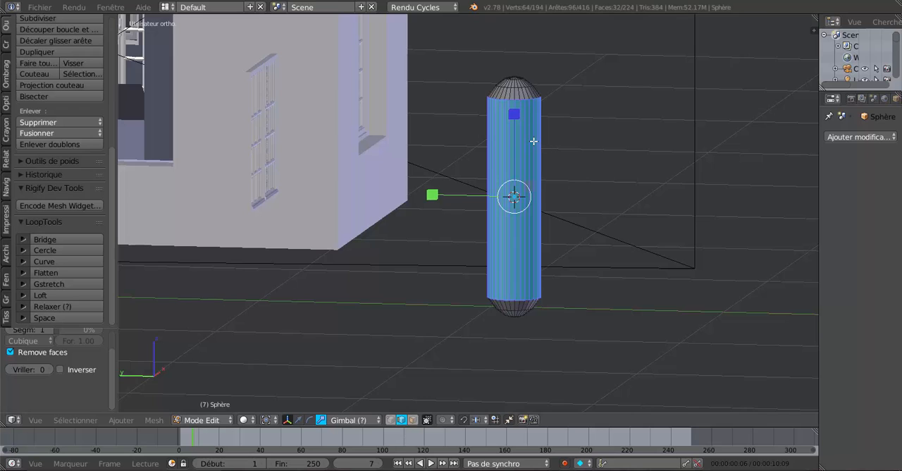
pyautogui.keyDown('shift'); pyautogui.moveTo(599, 188); pyautogui.dragTo(601, 272, button='middle'); pyautogui.keyUp('shift')
pyautogui.scroll(3, 598, 237)
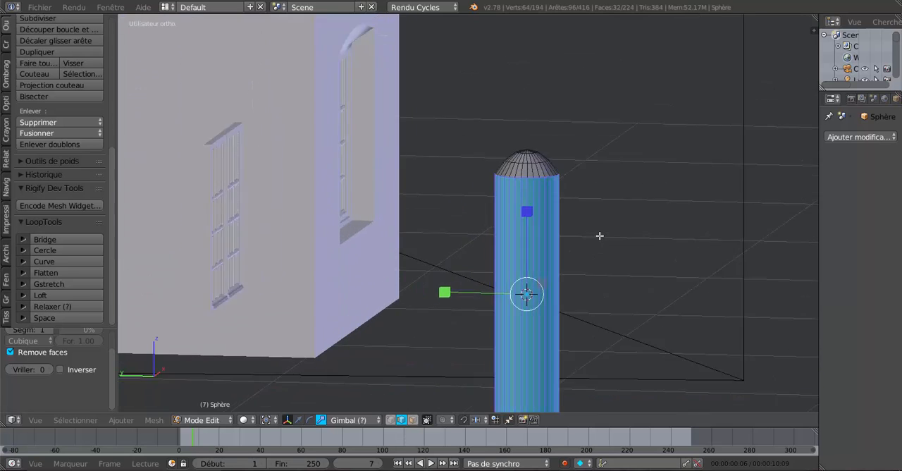
pyautogui.keyDown('alt'); pyautogui.rightClick(555, 139); pyautogui.keyUp('alt')
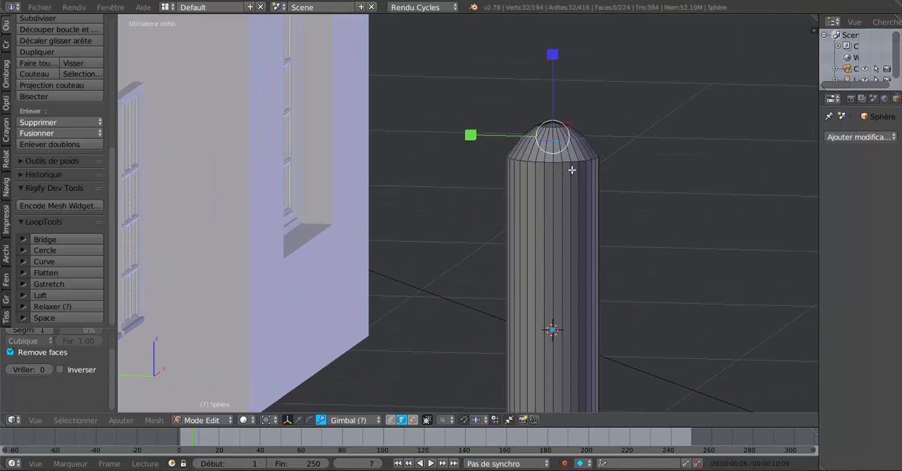
pyautogui.keyDown('shift'); pyautogui.moveTo(612, 280); pyautogui.dragTo(576, 82, button='middle'); pyautogui.keyUp('shift')
pyautogui.keyDown('shift'); pyautogui.moveTo(564, 286); pyautogui.dragTo(563, 200, button='middle'); pyautogui.keyUp('shift')
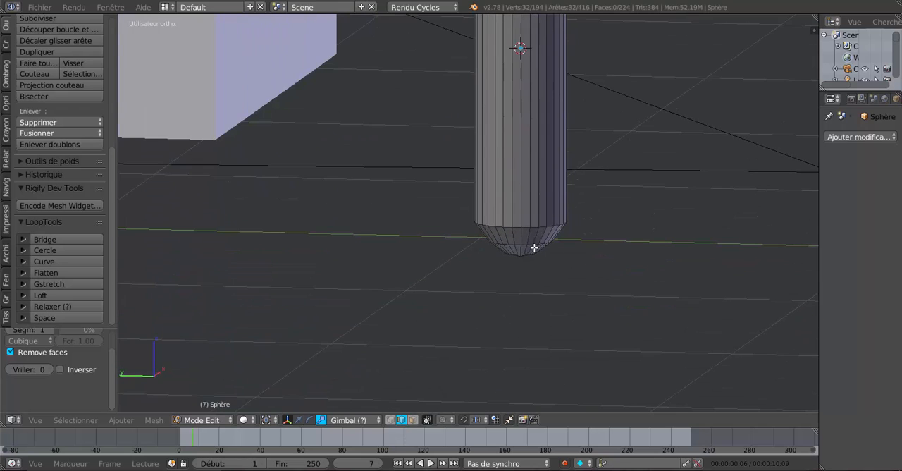
pyautogui.keyDown('alt'); pyautogui.keyDown('shift'); pyautogui.rightClick(525, 244); pyautogui.keyUp('shift'); pyautogui.keyUp('alt')
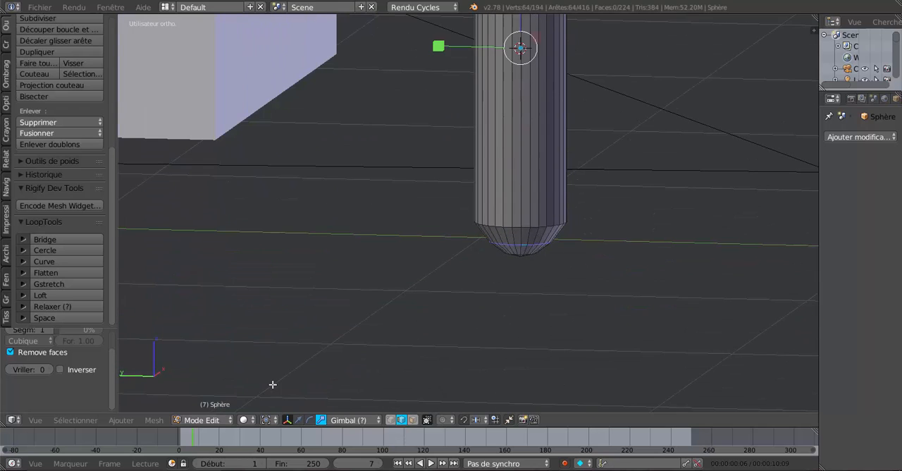
# Step: Set the pivot point to individual origins and scale the selected loops inside both end caps outward by about 1.077
pyautogui.click(243, 420)
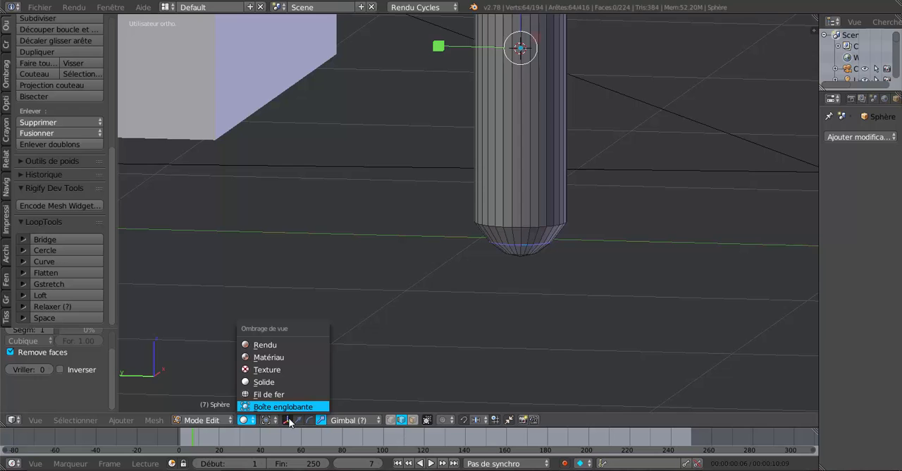
pyautogui.click(266, 420)
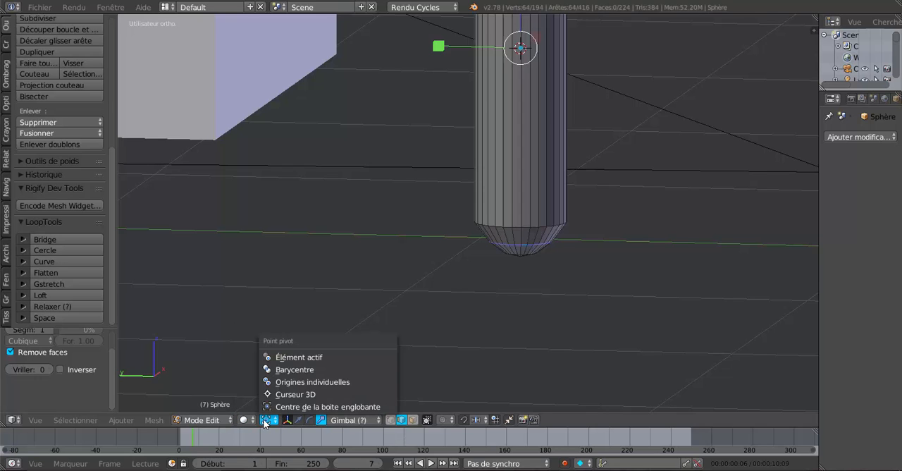
pyautogui.click(273, 383)
pyautogui.scroll(-2, 642, 274)
pyautogui.scroll(-2, 638, 274)
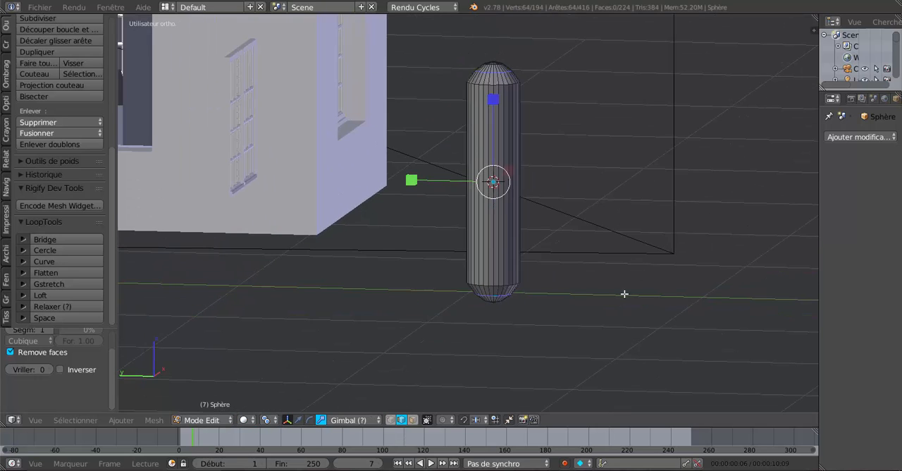
pyautogui.press('s')
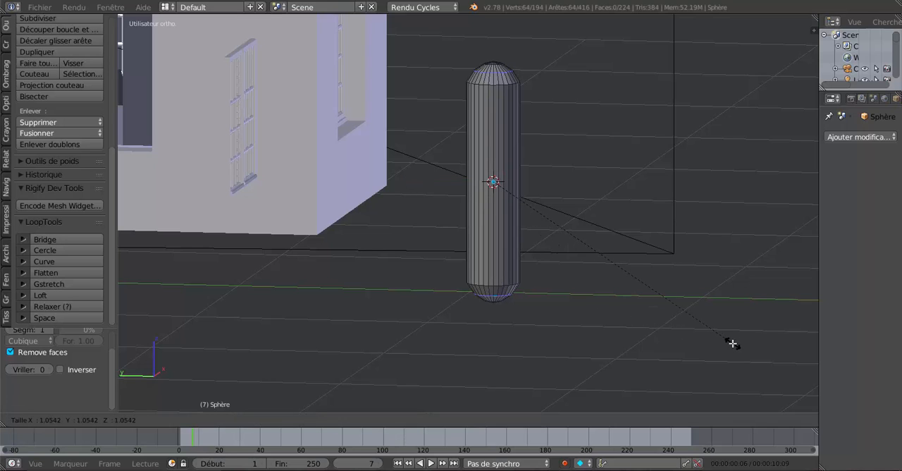
pyautogui.click(769, 365)
pyautogui.moveTo(682, 324)
pyautogui.mouseDown(button='middle')
pyautogui.moveTo(647, 313)
pyautogui.moveTo(668, 320)
pyautogui.mouseUp(button='middle')
pyautogui.scroll(-1, 546, 244)
pyautogui.scroll(2, 536, 232)
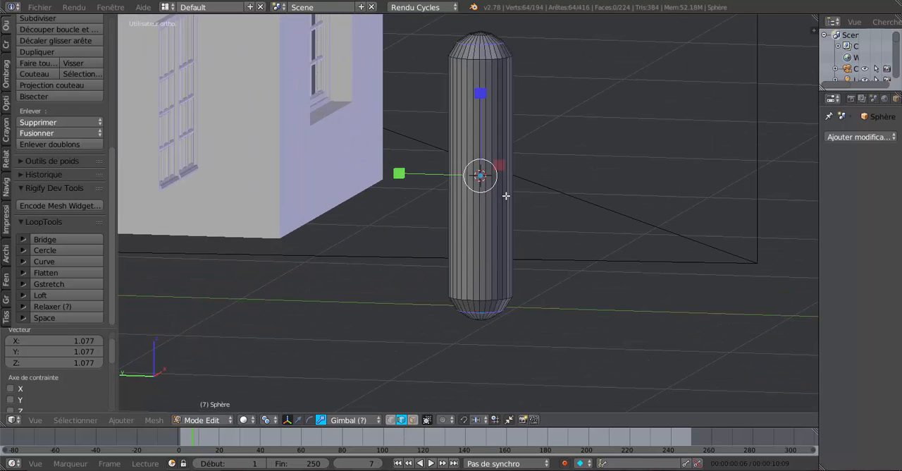
# Step: Cut an edge loop around the pin at mid-height and a second loop slid close beneath it
pyautogui.hotkey('ctrl', 'r')
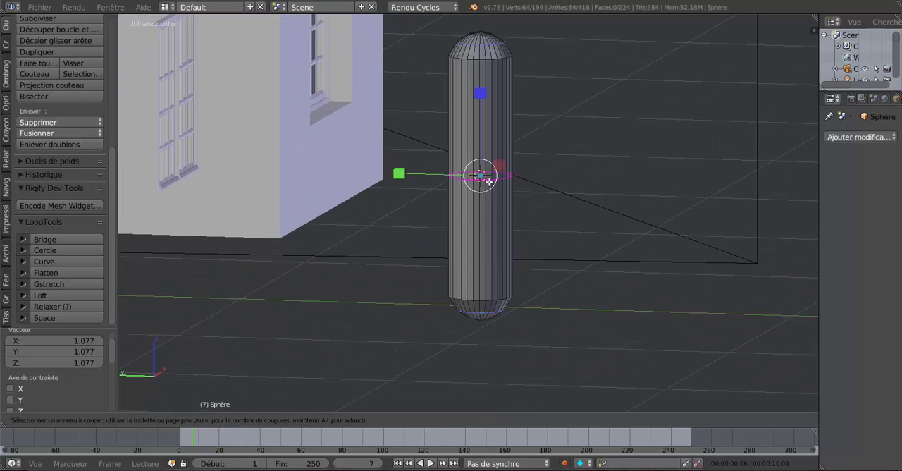
pyautogui.click(488, 181)
pyautogui.scroll(2, 505, 185)
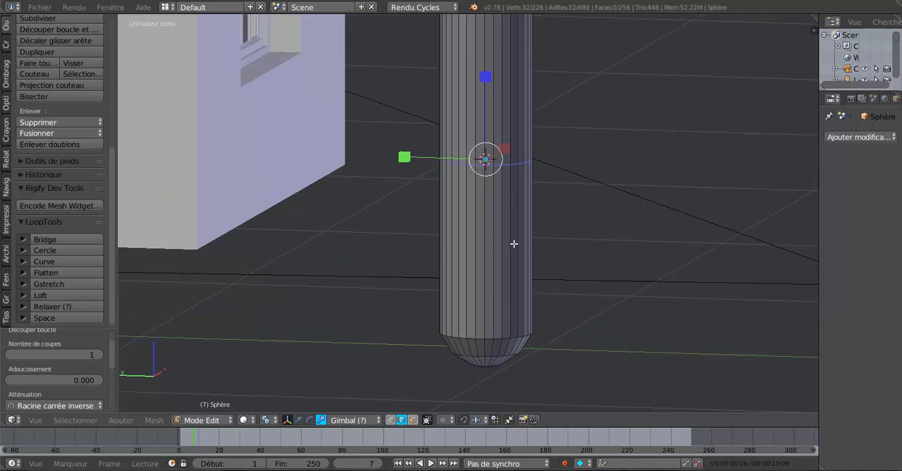
pyautogui.hotkey('ctrl', 'r')
pyautogui.click(524, 251)
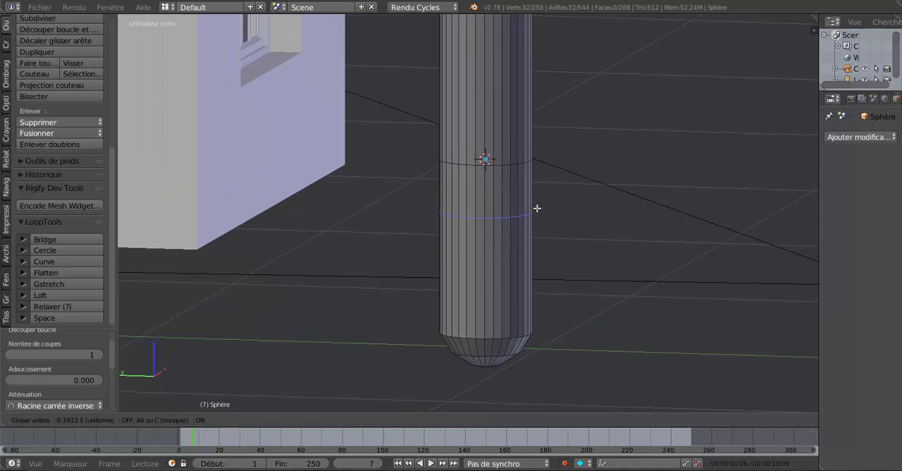
pyautogui.click(549, 172)
# Step: Add two more loop cuts on the pin's upper half, sliding each down close to the middle loops
pyautogui.hotkey('ctrl', 'r')
pyautogui.click(525, 80)
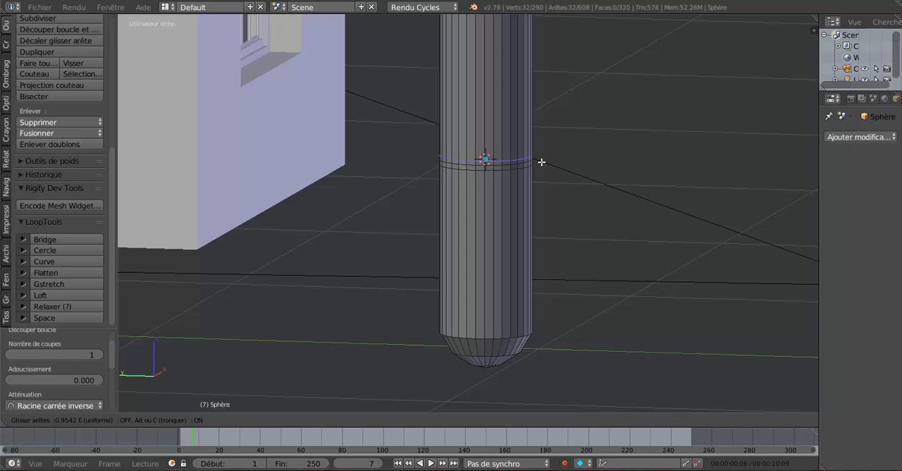
pyautogui.click(541, 162)
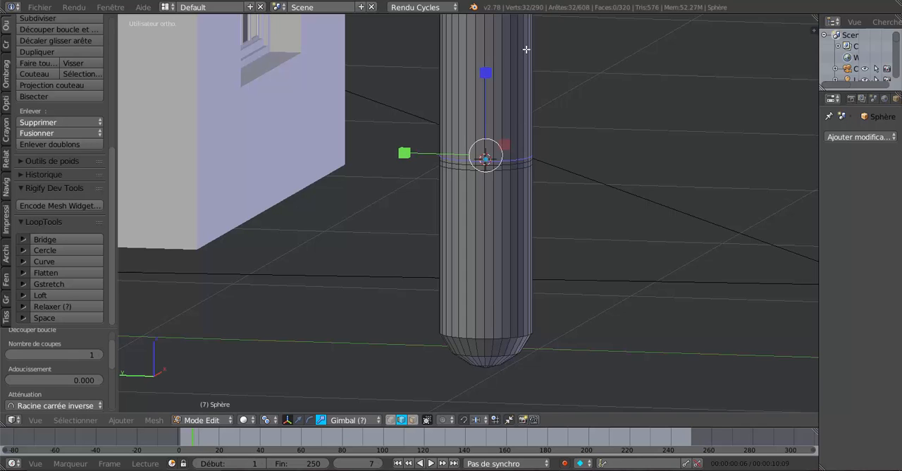
pyautogui.hotkey('ctrl', 'r')
pyautogui.click(528, 54)
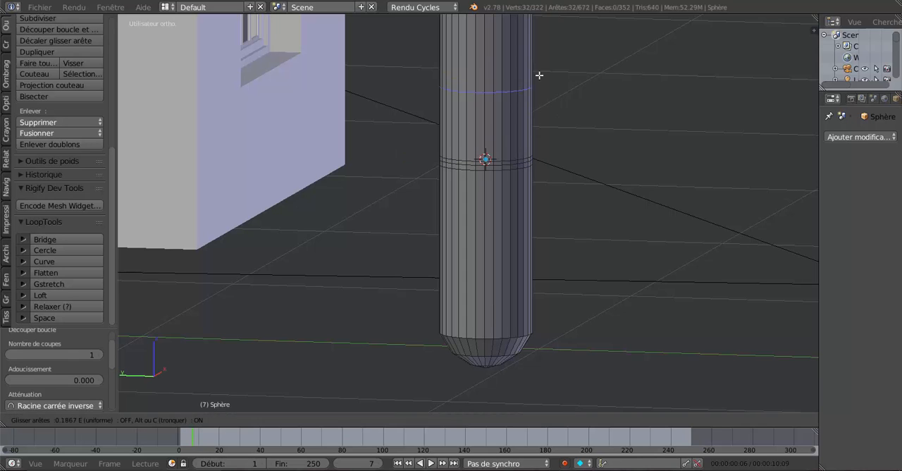
pyautogui.click(555, 133)
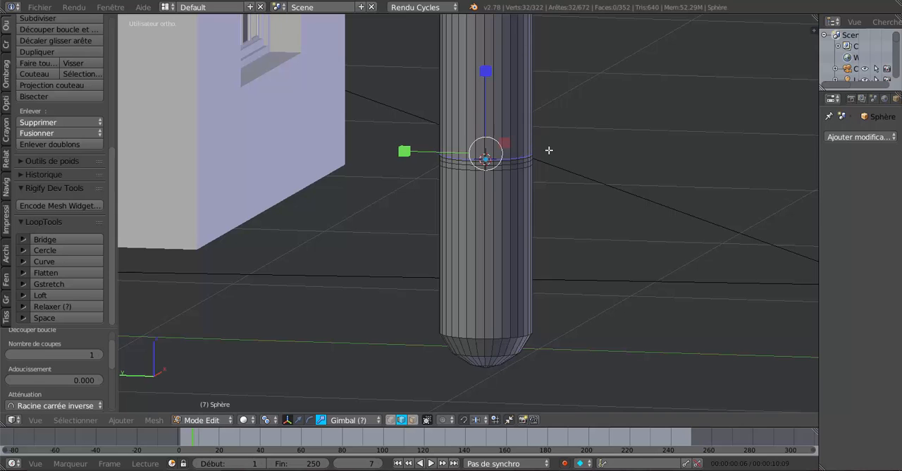
# Step: Edge-slide the lowest of the middle loops upward by a factor of about -0.629, closer to its neighbour
pyautogui.scroll(2, 525, 197)
pyautogui.keyDown('alt'); pyautogui.rightClick(535, 150); pyautogui.keyUp('alt')
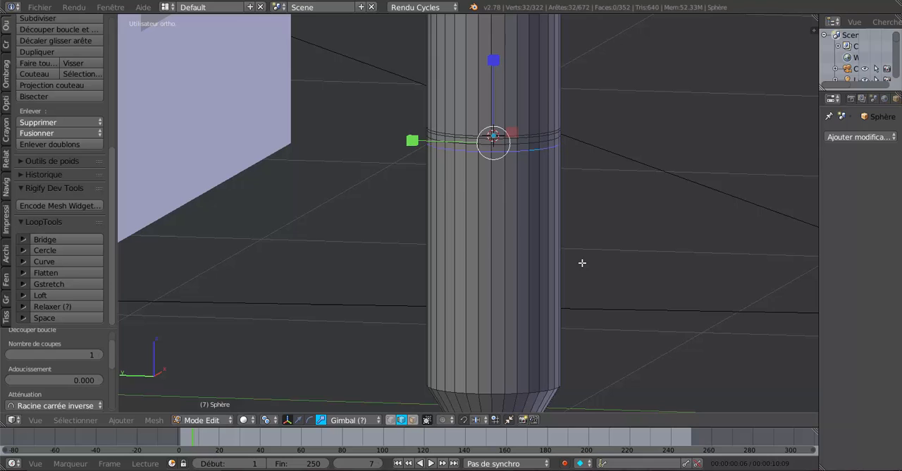
pyautogui.press('g')
pyautogui.press('g')
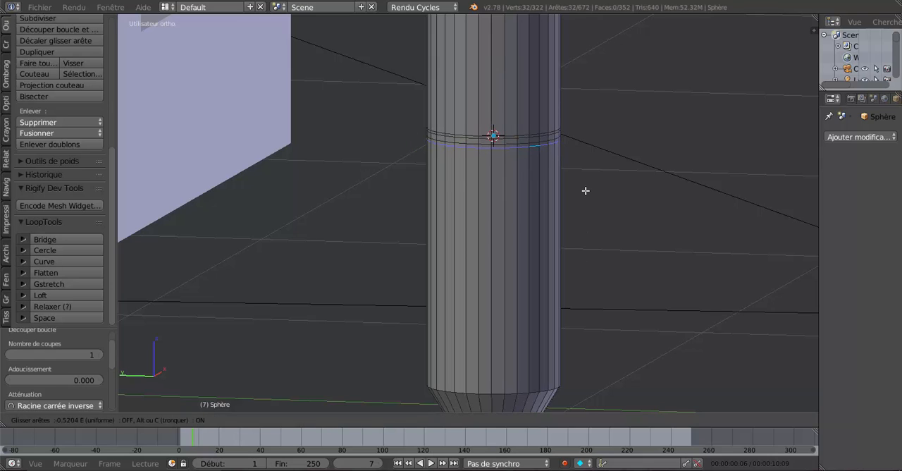
pyautogui.click(587, 185)
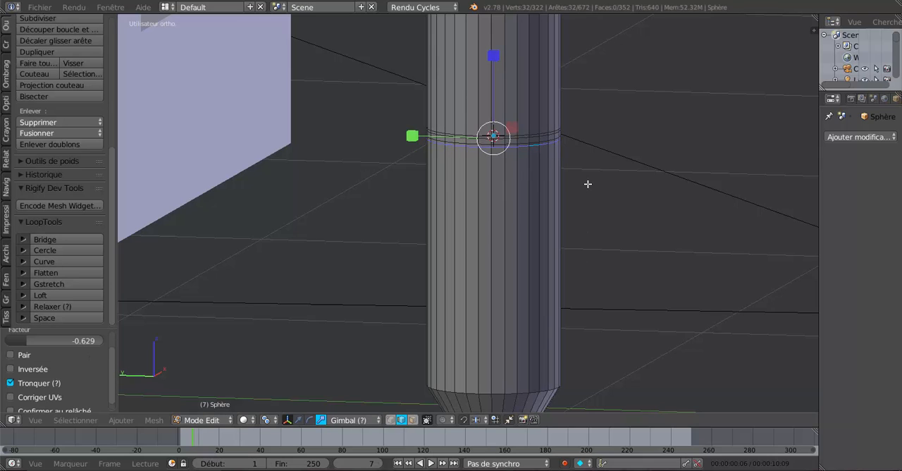
pyautogui.keyDown('shift'); pyautogui.moveTo(591, 182); pyautogui.dragTo(558, 222, button='middle'); pyautogui.keyUp('shift')
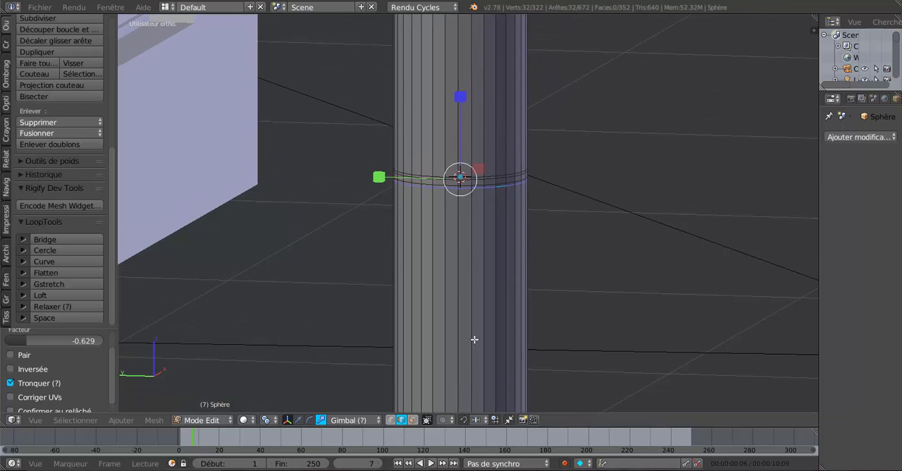
# Step: Select the central ring of faces in face mode, extrude it and scale it inward to about 0.904
pyautogui.click(412, 420)
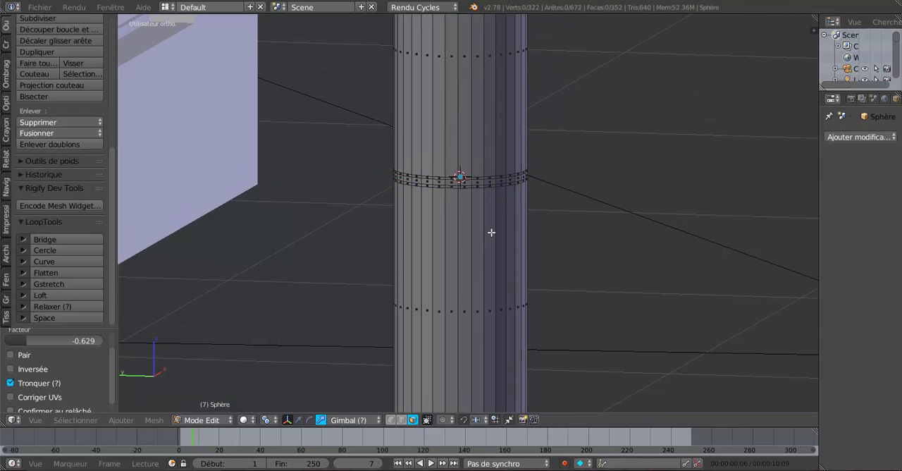
pyautogui.scroll(3, 491, 232)
pyautogui.keyDown('alt'); pyautogui.click(533, 155); pyautogui.keyUp('alt')
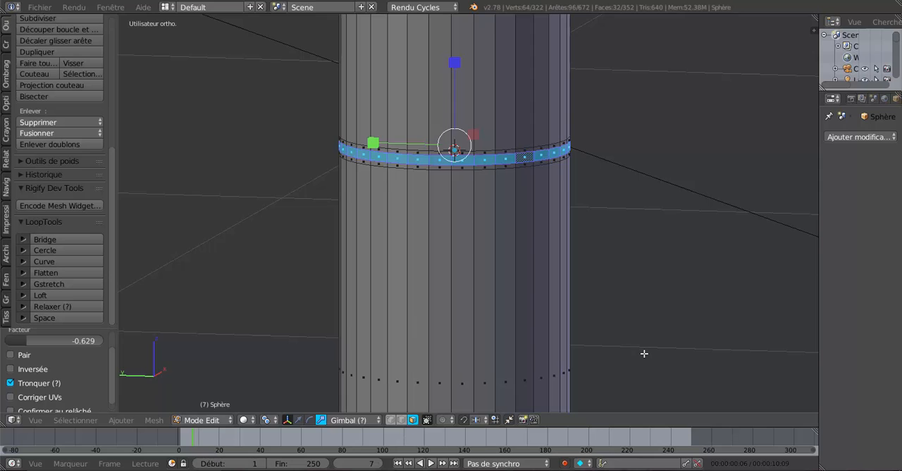
pyautogui.press('e')
pyautogui.press('s')
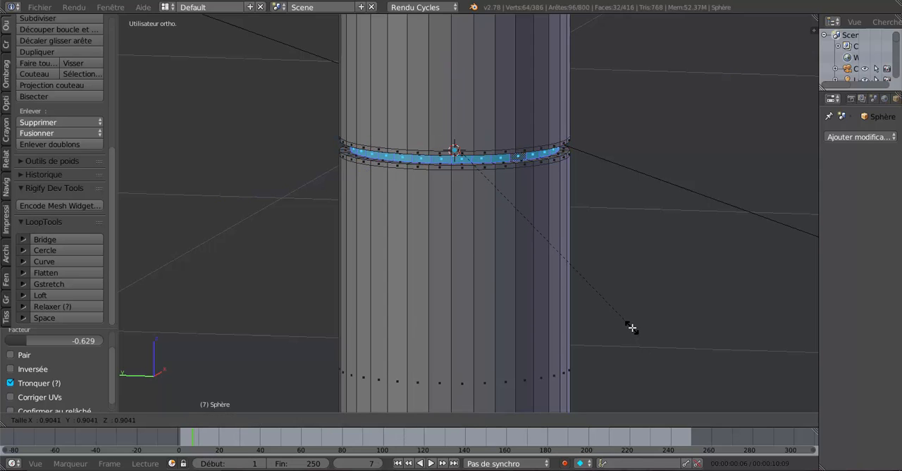
pyautogui.click(632, 328)
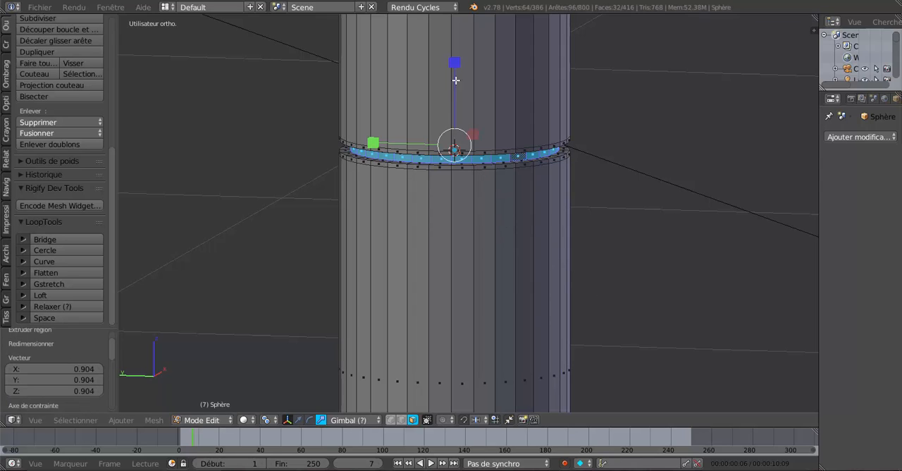
# Step: Scale the inset face ring to about 0.864 along Z, then extrude it again outward by about 1.12
pyautogui.moveTo(455, 62); pyautogui.dragTo(456, 74)
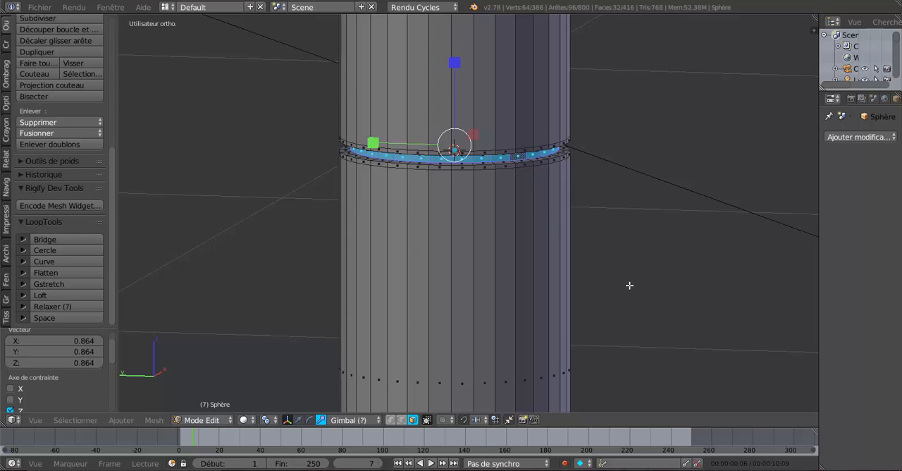
pyautogui.press('s')
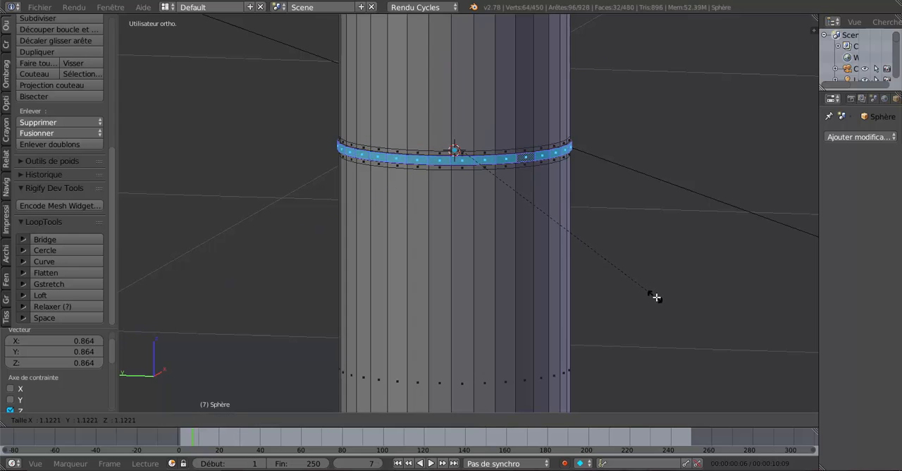
pyautogui.click(655, 298)
pyautogui.press('Tab')
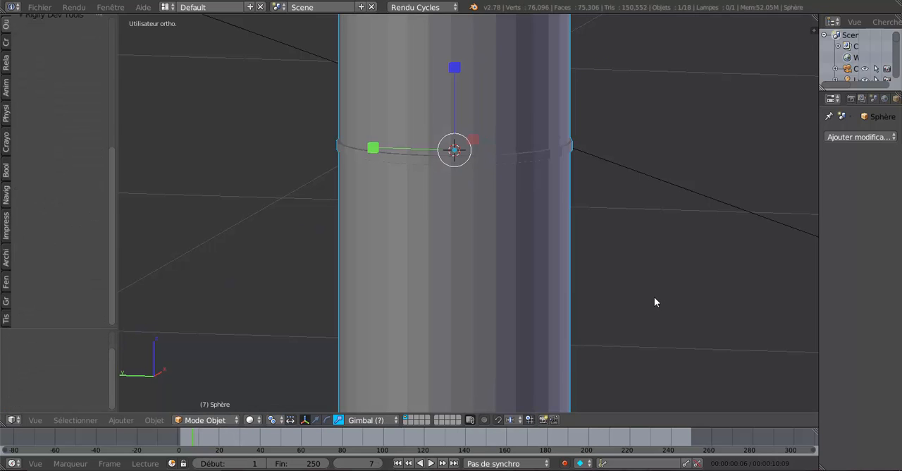
# Step: Reduce the height of the extruded central ring by scaling it along Z in Edit mode
pyautogui.scroll(-1, 645, 296)
pyautogui.press('Tab')
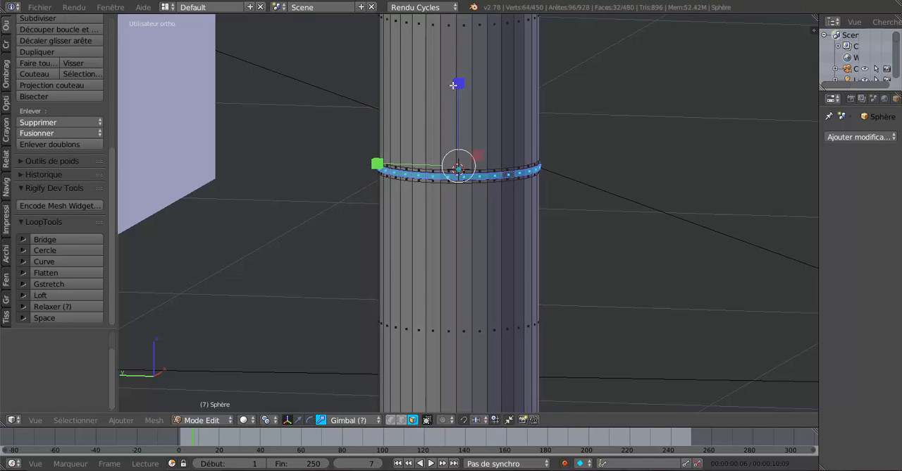
pyautogui.moveTo(458, 86); pyautogui.dragTo(458, 96)
pyautogui.press('Tab')
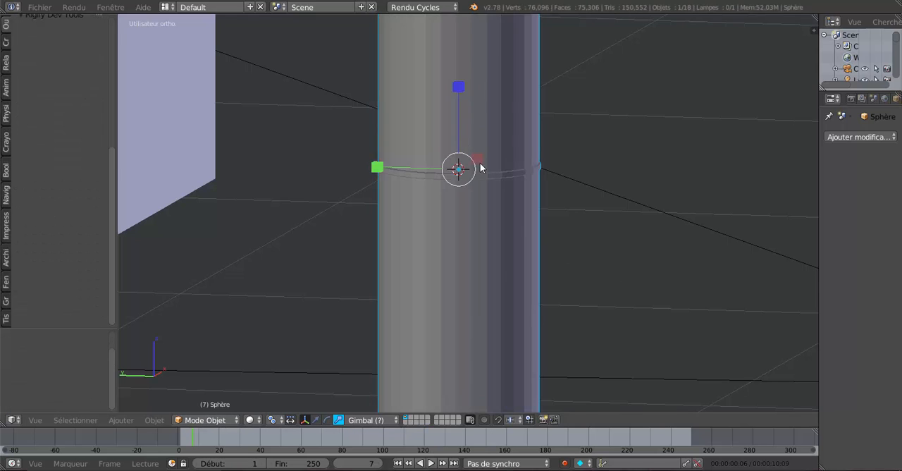
# Step: Examine the central ring and groove on the pin, both shaded in Object mode and as a mesh in Edit mode
pyautogui.moveTo(526, 170); pyautogui.dragTo(514, 197, button='middle')
pyautogui.scroll(-3, 534, 170)
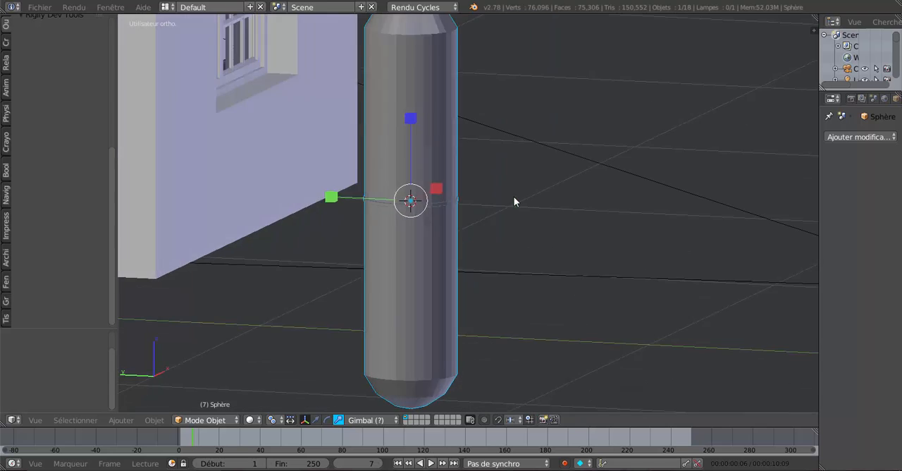
pyautogui.scroll(5, 469, 229)
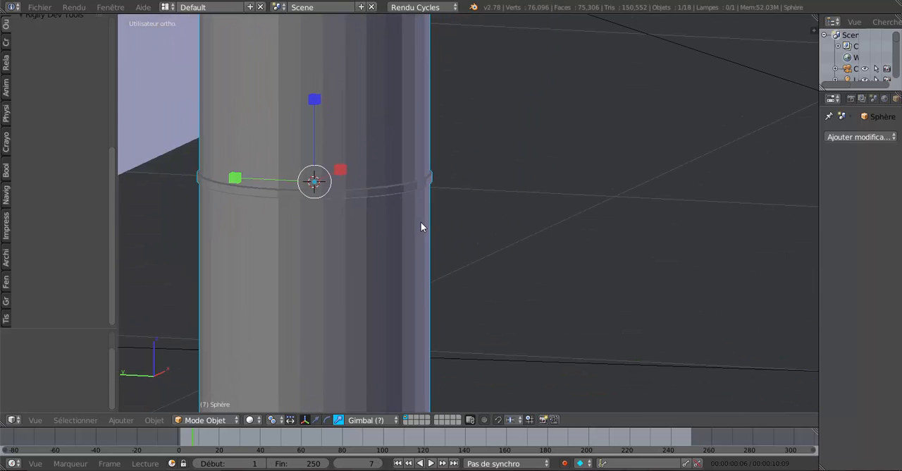
pyautogui.scroll(-4, 412, 194)
pyautogui.press('Tab')
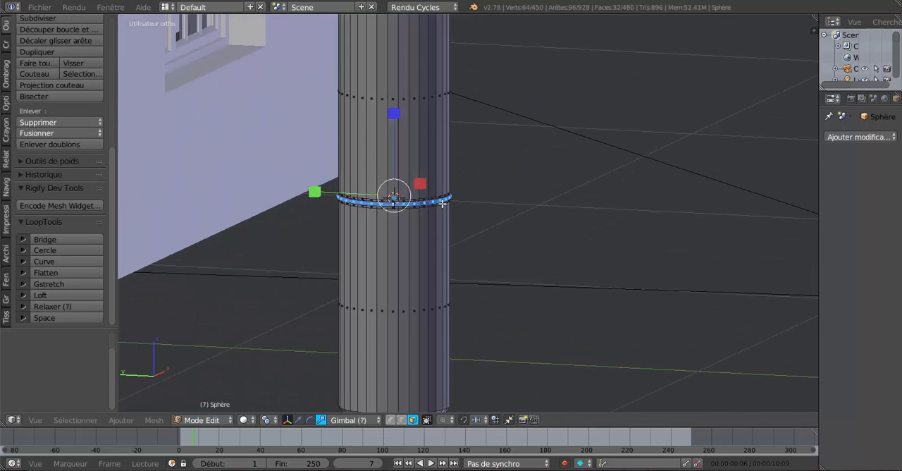
pyautogui.scroll(-2, 460, 208)
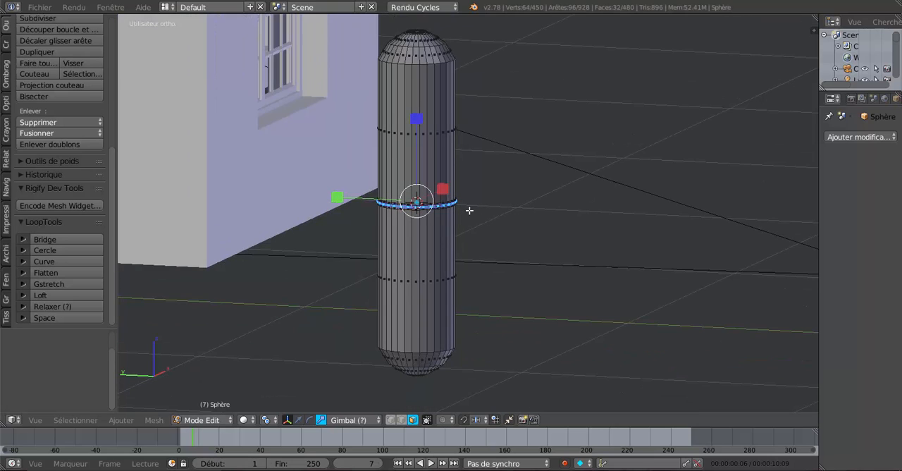
# Step: Return the pin to Object mode and show its object editing and shading tools
pyautogui.press('Tab')
pyautogui.click(5, 25)
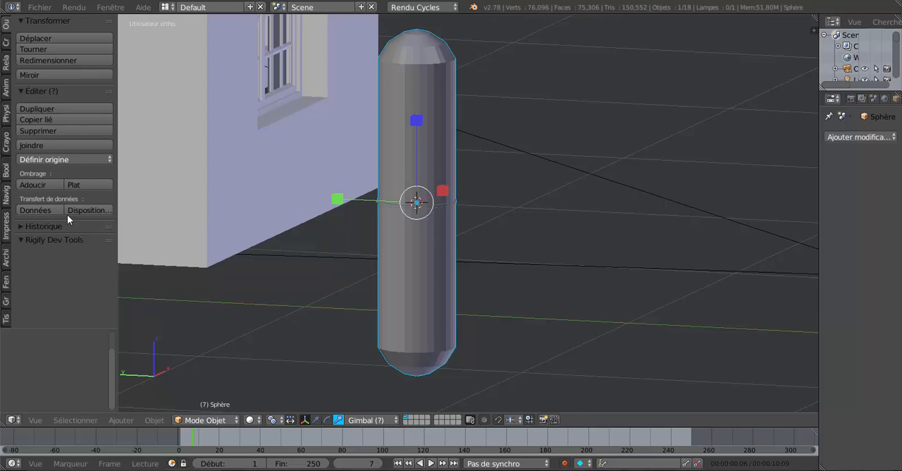
# Step: Select all faces of the central ring and groove through wireframe display and scale them along Z by about 2.14
pyautogui.press('Tab')
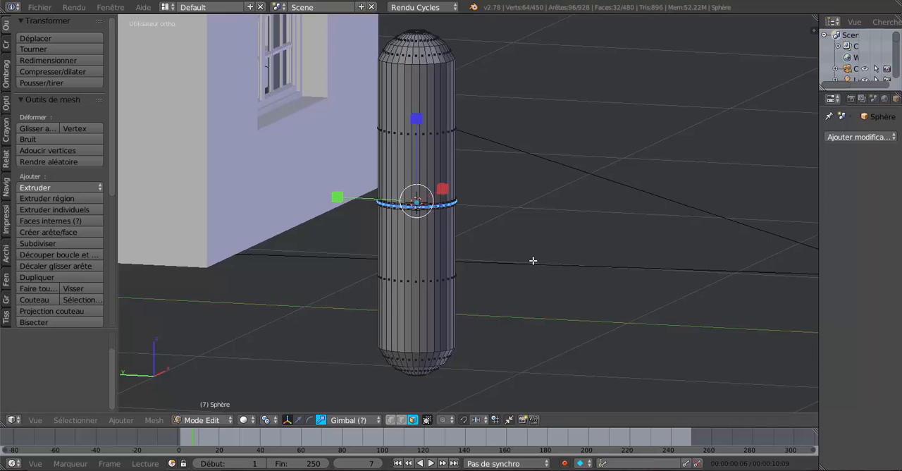
pyautogui.moveTo(533, 260); pyautogui.dragTo(552, 245, button='middle')
pyautogui.press('z')
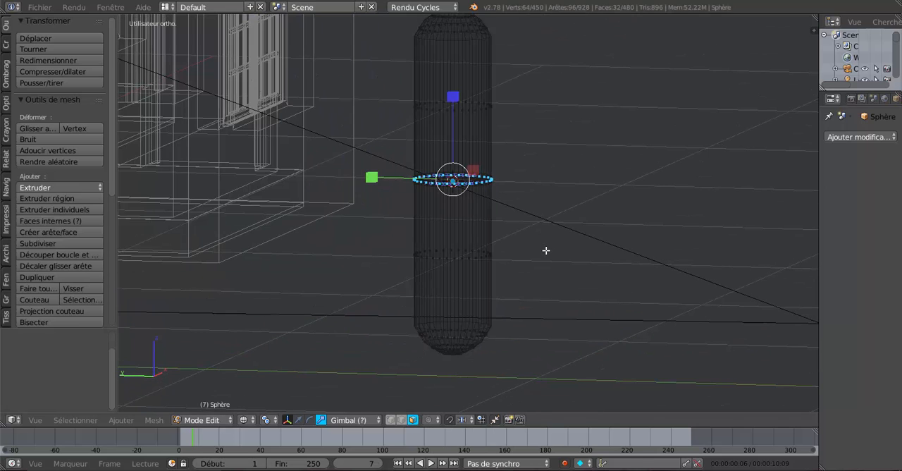
pyautogui.press('c')
pyautogui.moveTo(414, 184)
pyautogui.mouseDown()
pyautogui.moveTo(508, 183)
pyautogui.moveTo(414, 181)
pyautogui.mouseUp()
pyautogui.rightClick(409, 181)
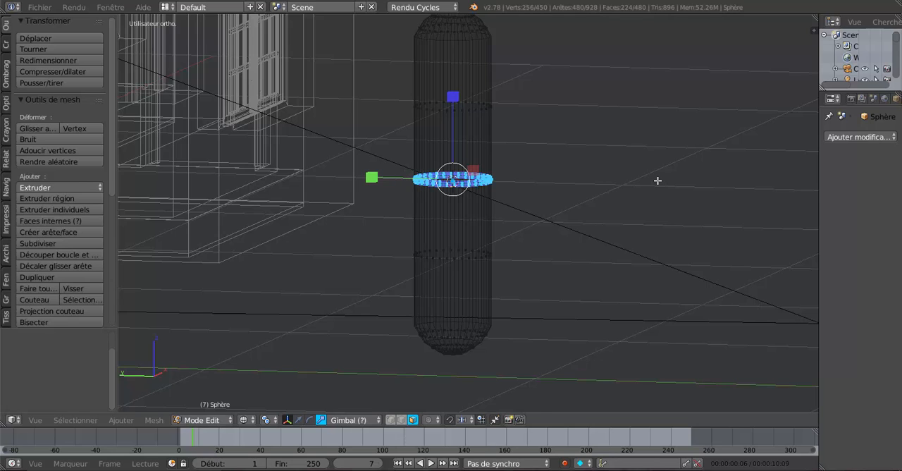
pyautogui.press('z')
pyautogui.press('s')
pyautogui.press('z')
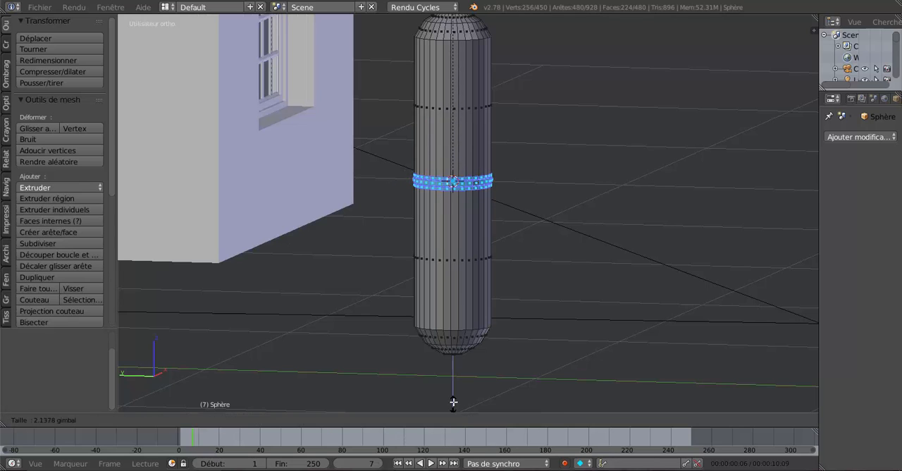
pyautogui.click(454, 402)
pyautogui.press('Tab')
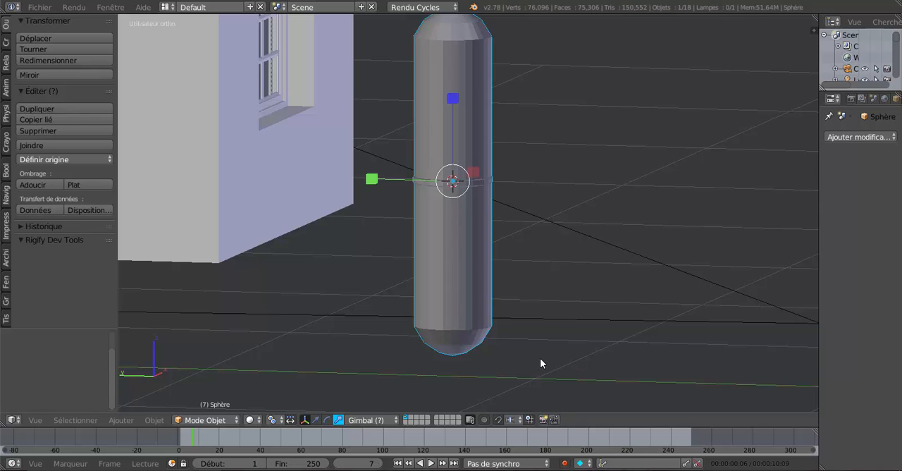
# Step: Stretch the selected central ring band further along Z in Edit mode, then apply smooth shading to the pin in Object mode
pyautogui.press('Tab')
pyautogui.moveTo(453, 95); pyautogui.dragTo(479, 31)
pyautogui.press('Tab')
pyautogui.scroll(-2, 530, 164)
pyautogui.scroll(2, 531, 170)
pyautogui.click(33, 185)
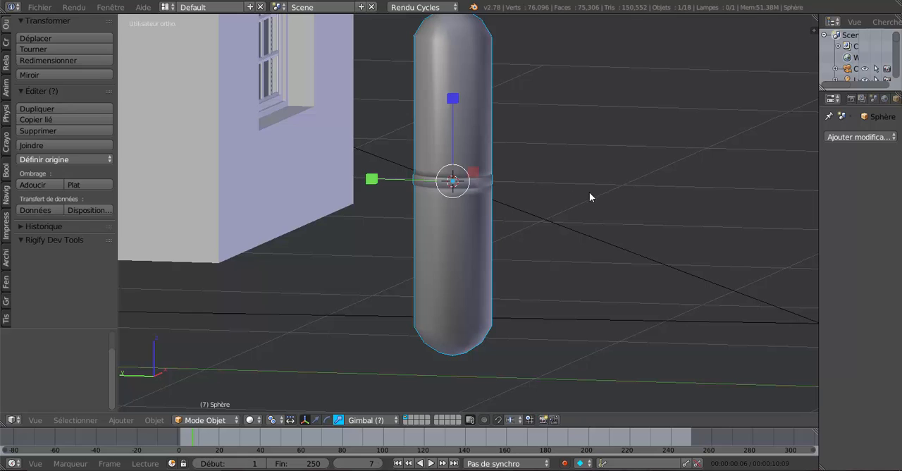
# Step: Add an edge loop around the pin's upper shaft and slide it close to the top dome with a factor of about -0.966
pyautogui.press('Tab')
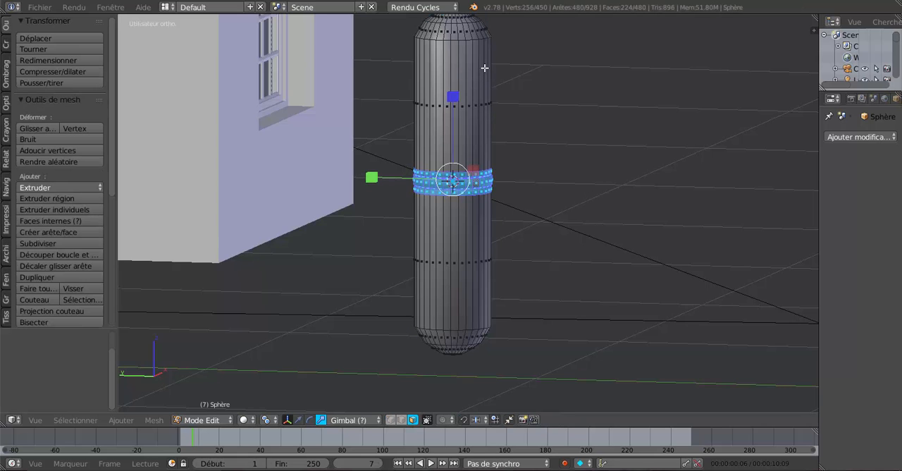
pyautogui.hotkey('ctrl', 'r')
pyautogui.click(489, 84)
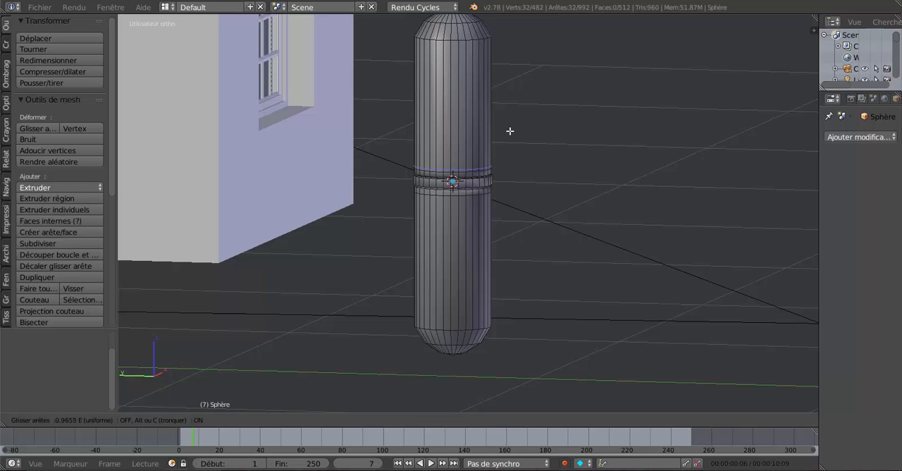
pyautogui.click(509, 130)
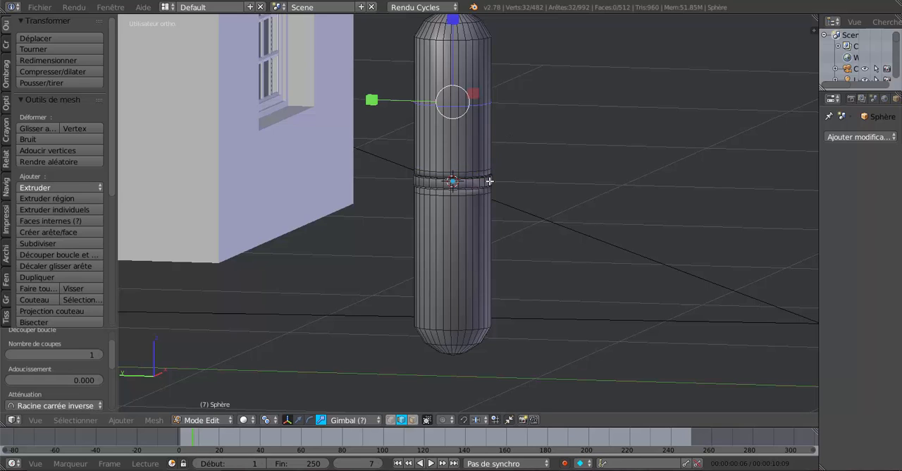
pyautogui.press('g')
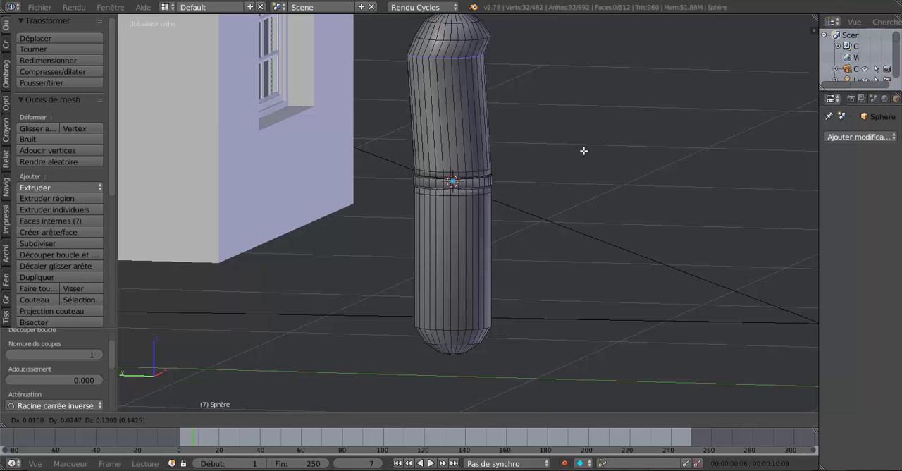
pyautogui.rightClick(587, 196)
pyautogui.press('g')
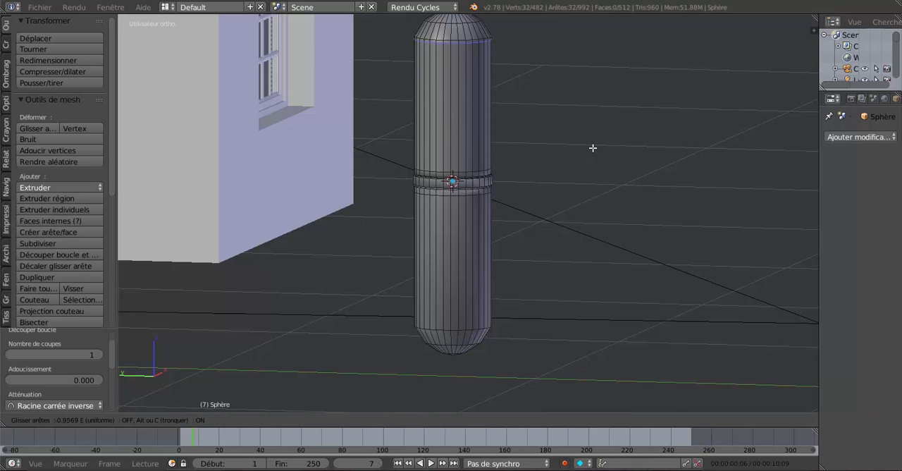
pyautogui.rightClick(592, 147)
# Step: Slide the edge loops just above and below the central groove towards the ring, with factors of about 0.864 and -0.823
pyautogui.scroll(3, 490, 200)
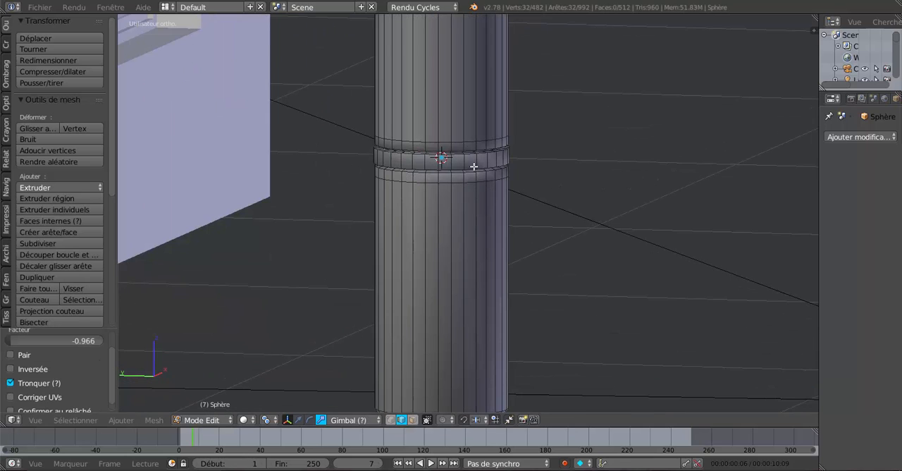
pyautogui.press('g')
pyautogui.press('g')
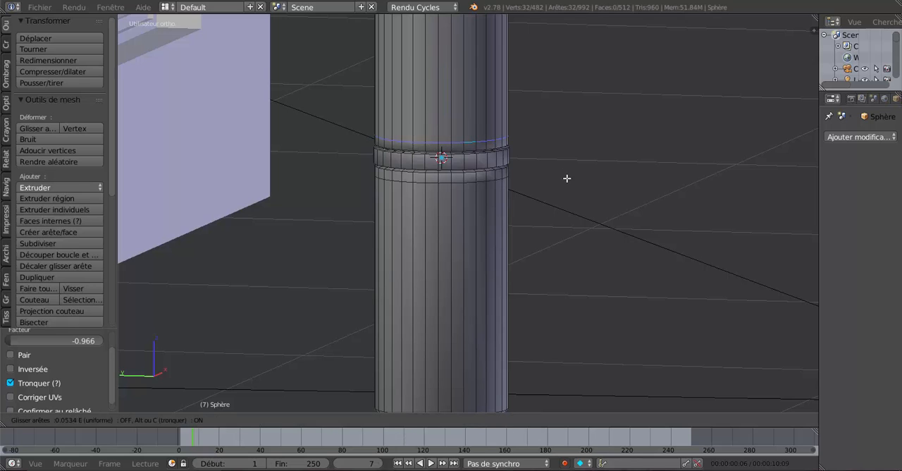
pyautogui.click(557, 269)
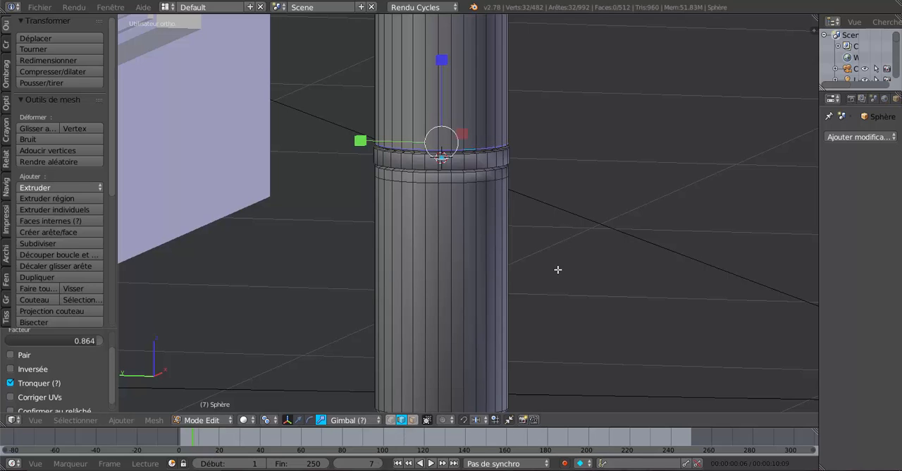
pyautogui.keyDown('alt'); pyautogui.rightClick(481, 181); pyautogui.keyUp('alt')
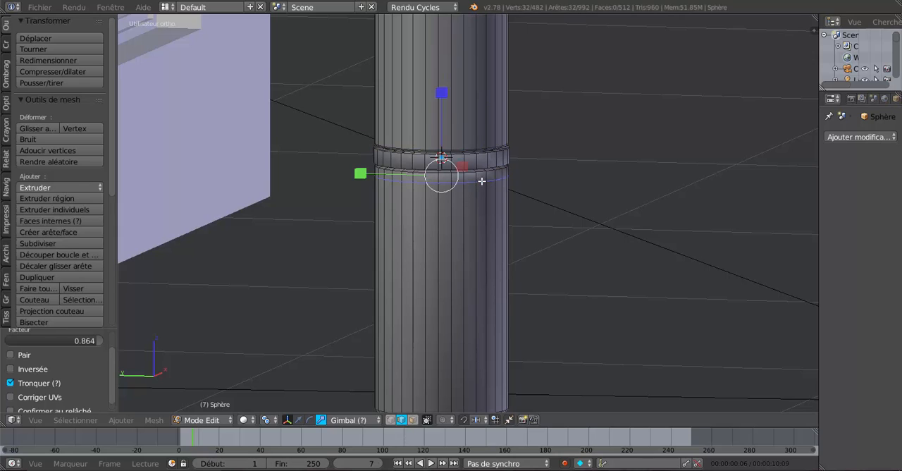
pyautogui.press('g')
pyautogui.press('g')
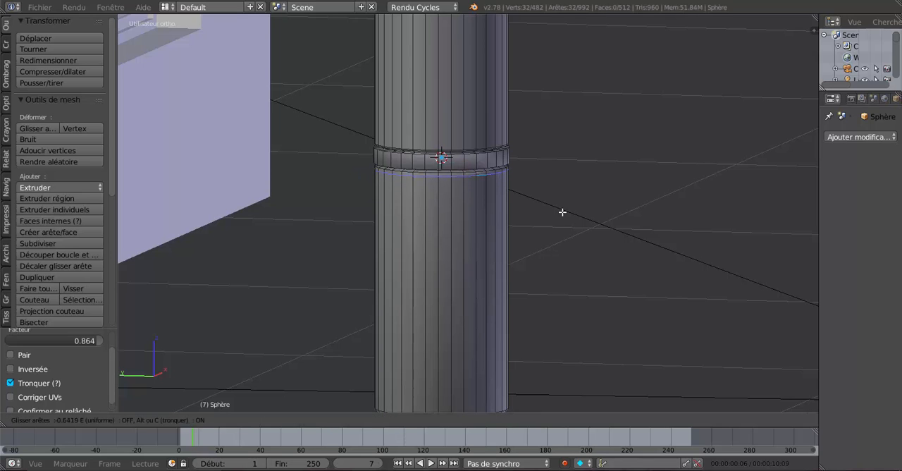
pyautogui.click(564, 191)
# Step: Add two edge loops on the outer face of the central ring, one near its upper edge and one near its lower edge
pyautogui.scroll(2, 514, 171)
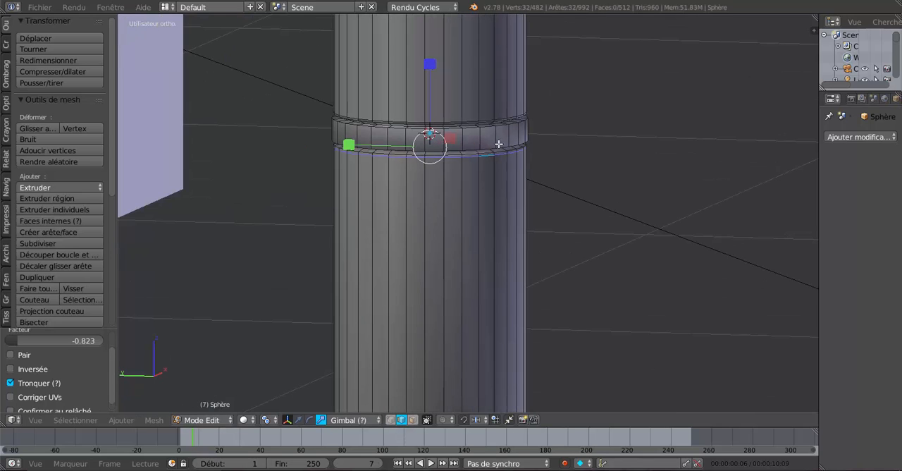
pyautogui.hotkey('ctrl', 'r')
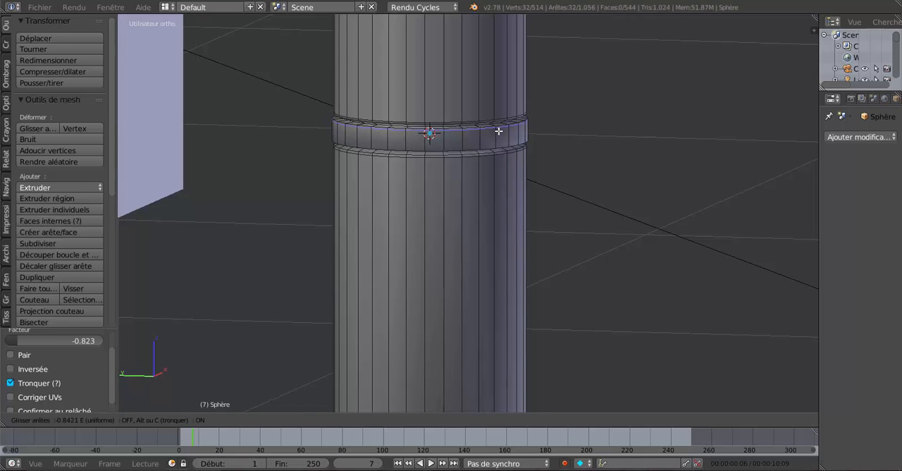
pyautogui.click(498, 133)
pyautogui.hotkey('ctrl', 'r')
pyautogui.click(496, 136)
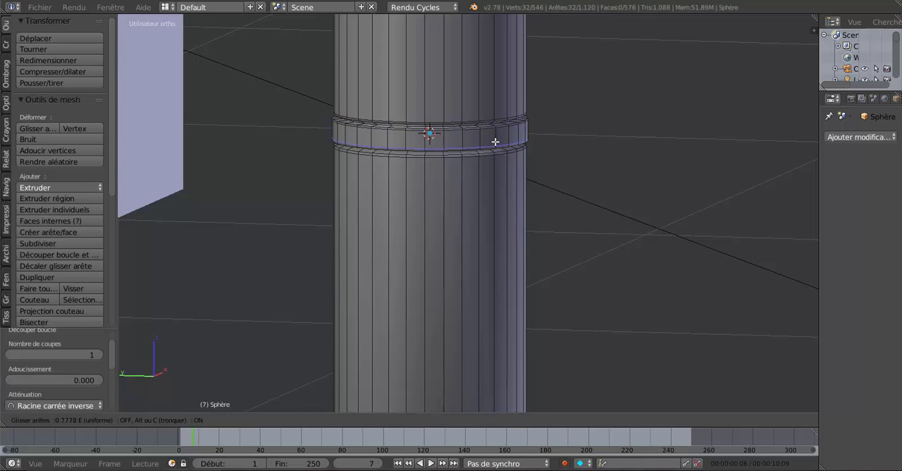
pyautogui.click(495, 140)
# Step: Add an edge loop around the lower shaft, slid close to the bottom dome at about 0.91, and return to Object mode
pyautogui.scroll(-6, 518, 225)
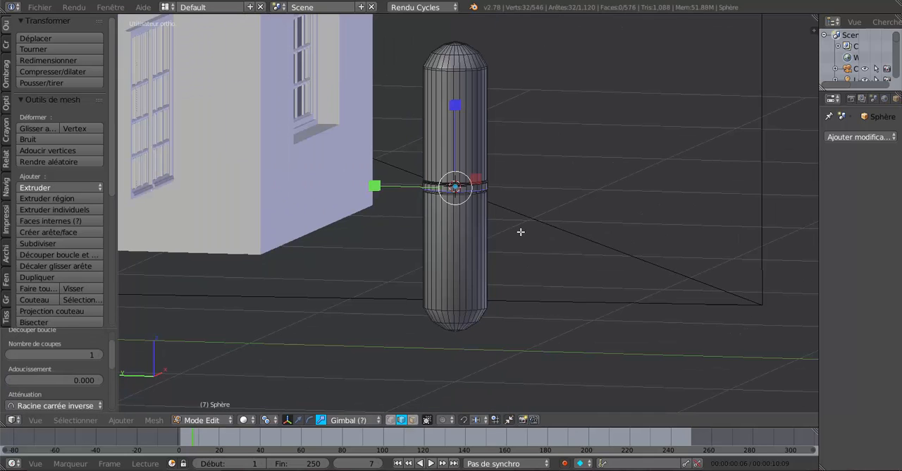
pyautogui.hotkey('ctrl', 'r')
pyautogui.click(465, 216)
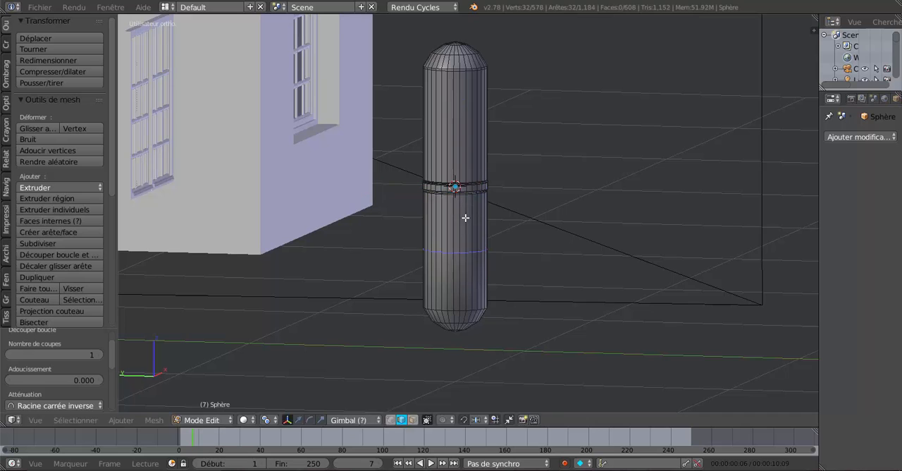
pyautogui.click(492, 272)
pyautogui.press('Tab')
pyautogui.scroll(-2, 493, 274)
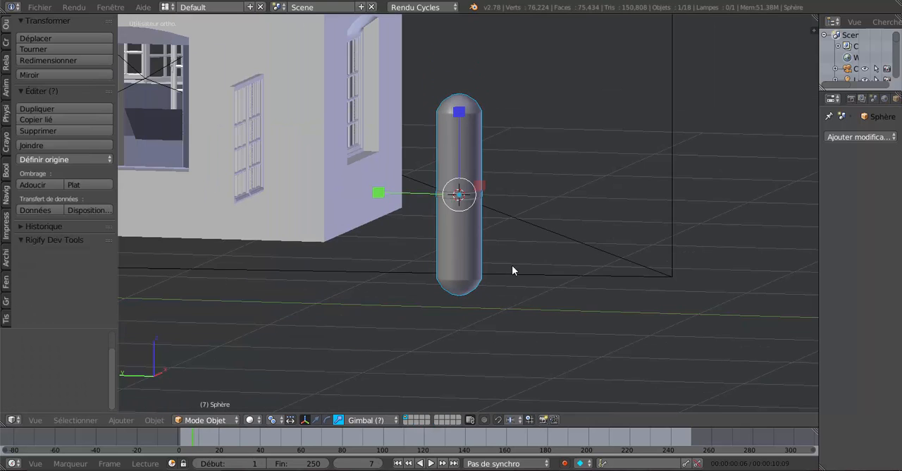
pyautogui.moveTo(512, 265); pyautogui.dragTo(508, 274, button='middle')
# Step: Add an edge loop to the lowest band of the top dome and slide it to the dome's base with a factor of about 0.920
pyautogui.scroll(4, 507, 272)
pyautogui.scroll(3, 497, 261)
pyautogui.press('Tab')
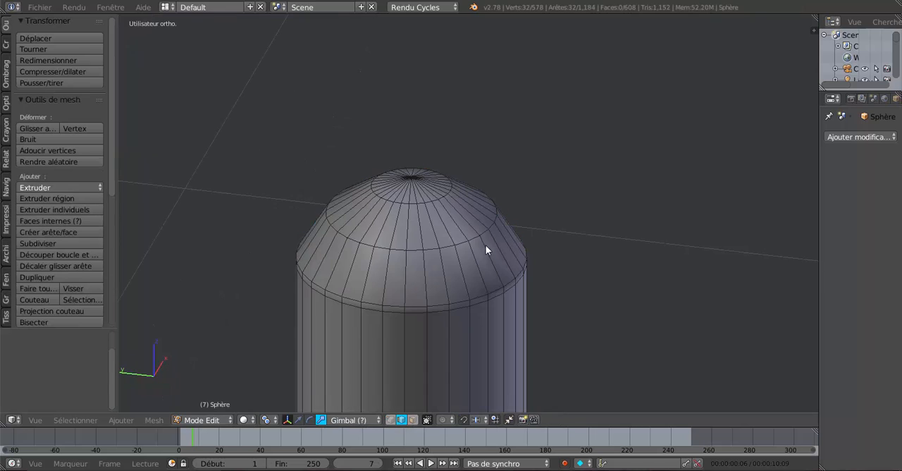
pyautogui.hotkey('ctrl', 'r')
pyautogui.click(485, 251)
pyautogui.rightClick(486, 251)
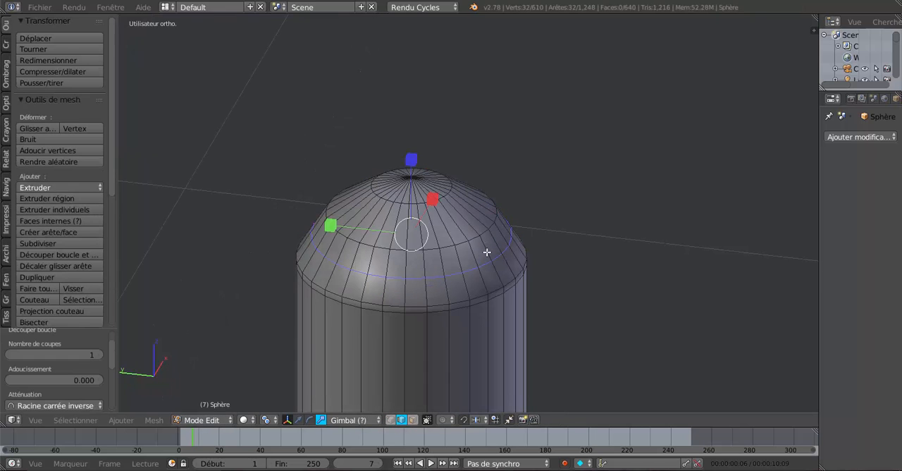
pyautogui.press('g')
pyautogui.press('g')
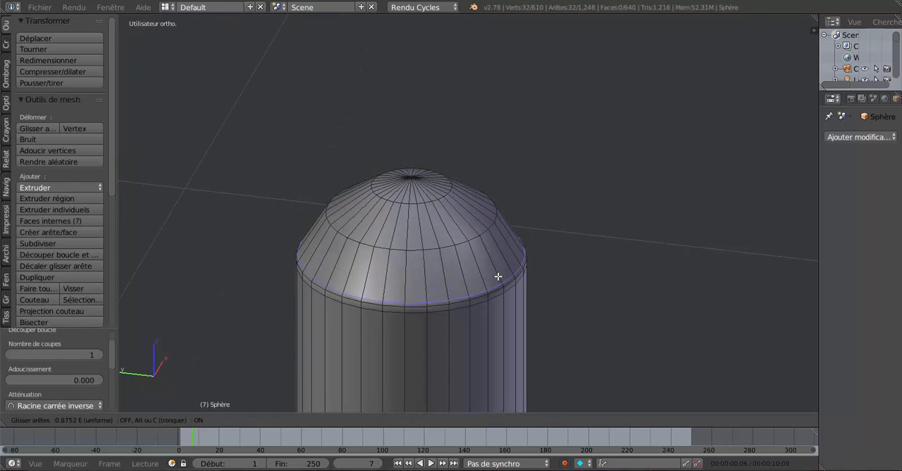
pyautogui.click(498, 278)
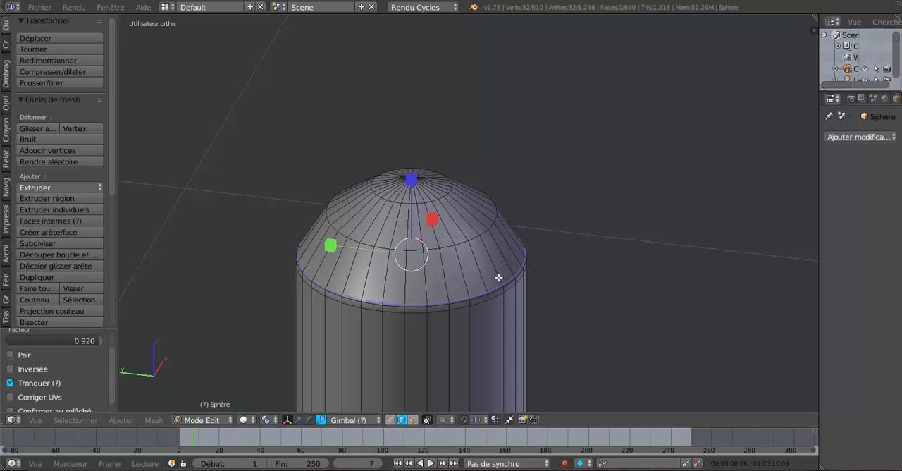
# Step: Scale the edge loop midway up the top dome to about 0.961, then slide it downward with a factor of about 0.482
pyautogui.keyDown('alt'); pyautogui.rightClick(463, 243); pyautogui.keyUp('alt')
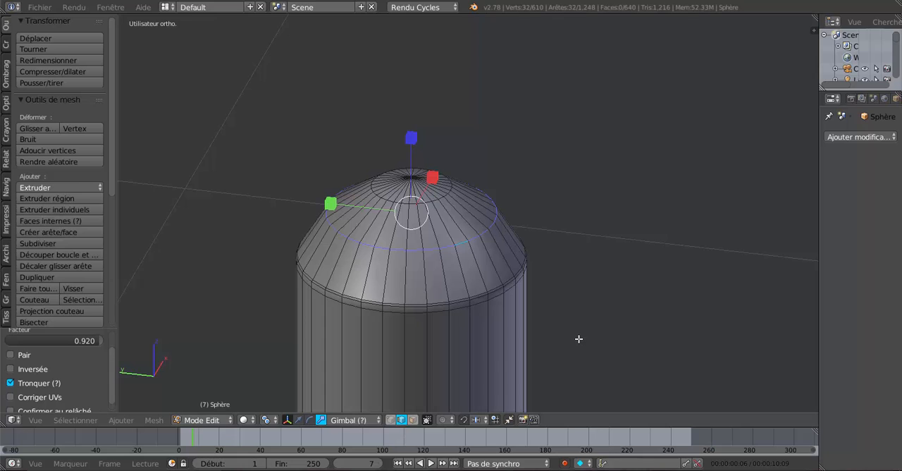
pyautogui.press('s')
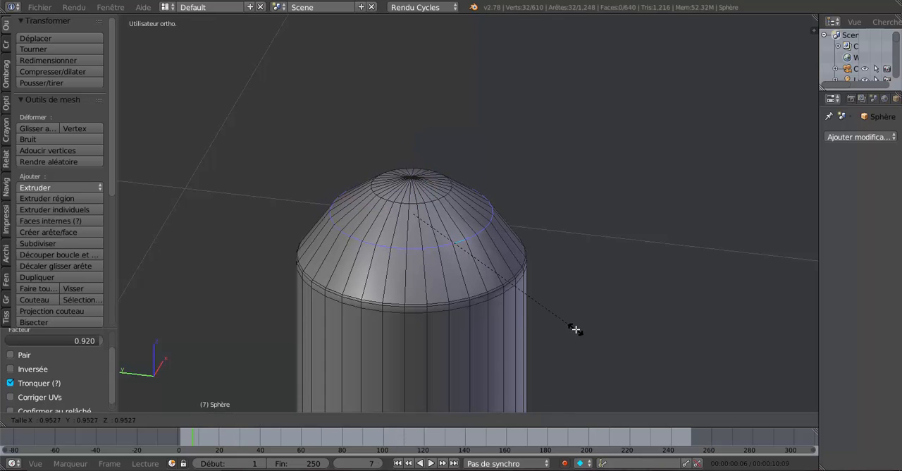
pyautogui.click(577, 329)
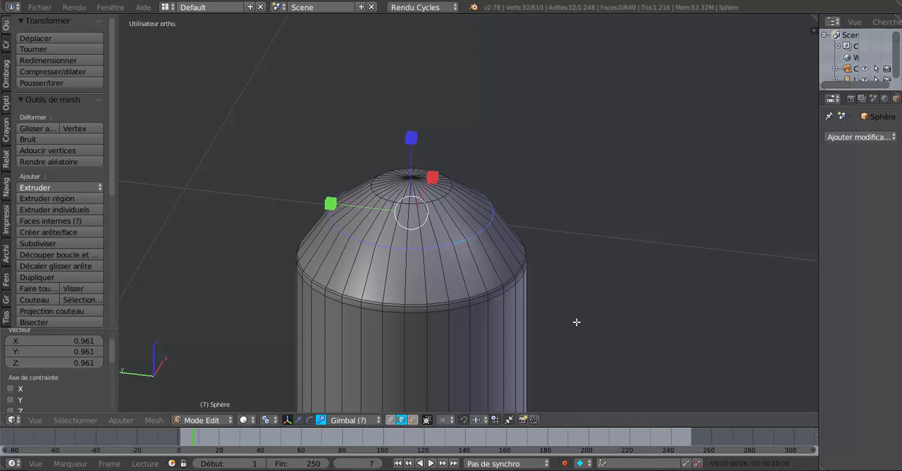
pyautogui.press('g')
pyautogui.press('g')
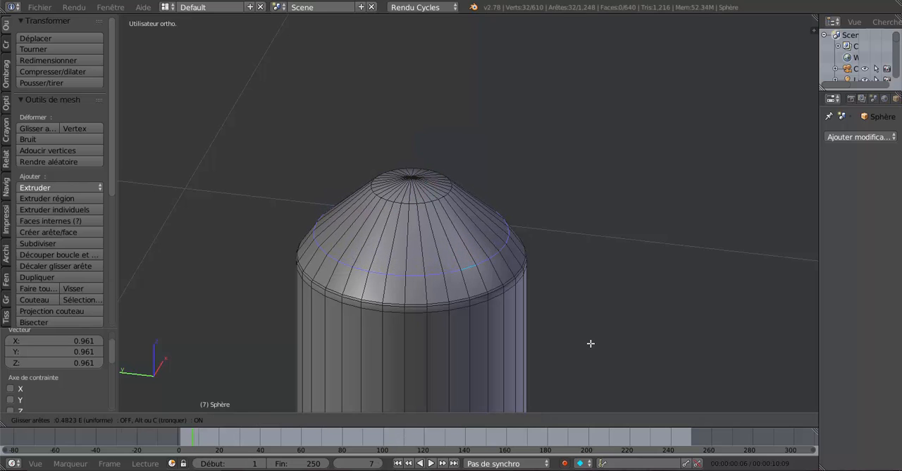
pyautogui.click(580, 332)
# Step: Add a centred edge loop in the band above, scale it to about 1.097 to round the top dome, and return to Object mode
pyautogui.hotkey('ctrl', 'r')
pyautogui.click(468, 229)
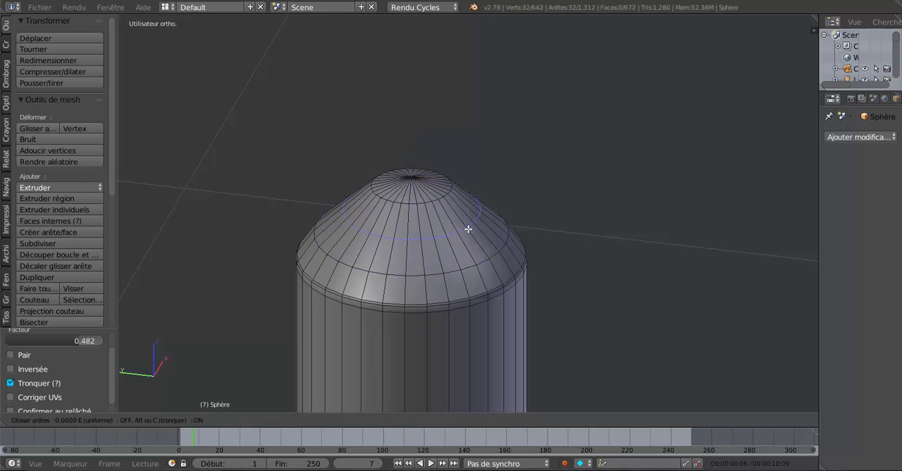
pyautogui.rightClick(468, 229)
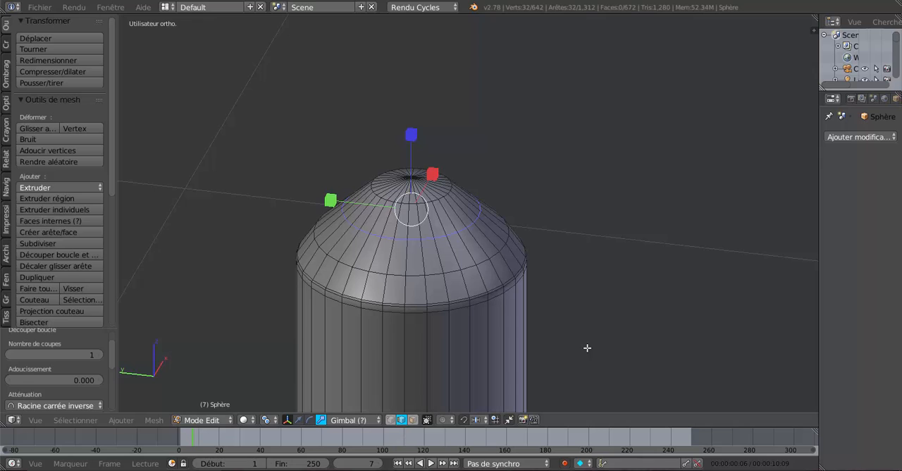
pyautogui.press('s')
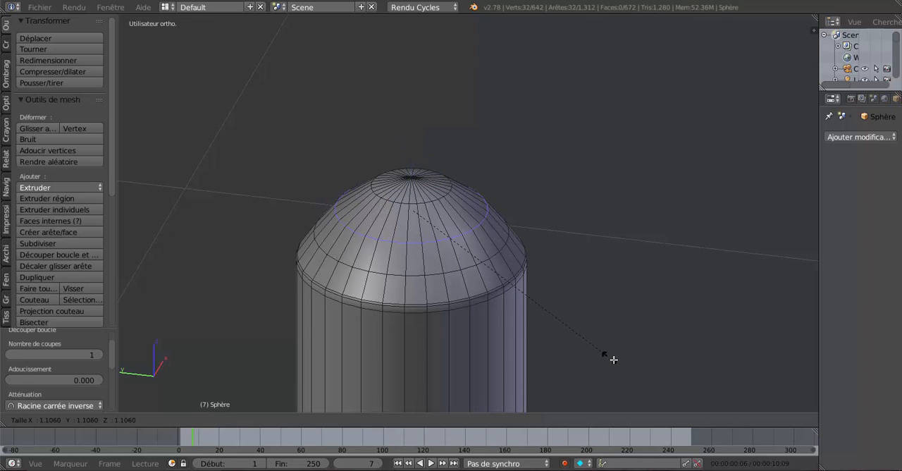
pyautogui.click(607, 357)
pyautogui.scroll(-3, 604, 355)
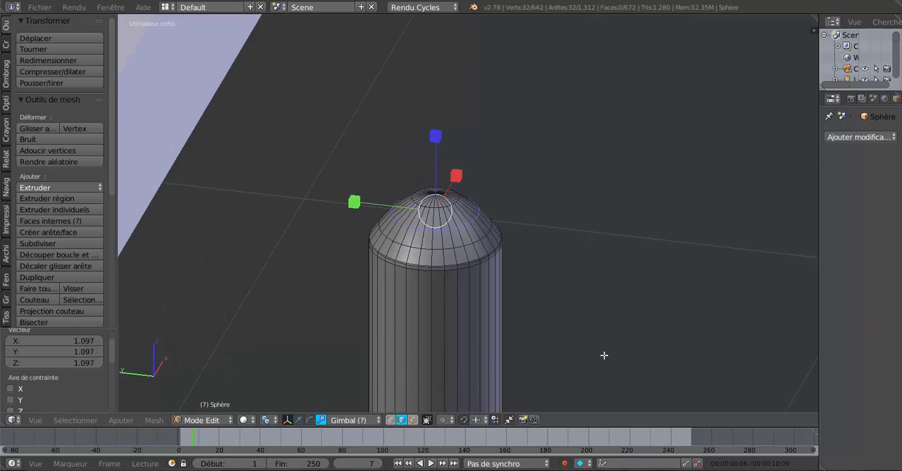
pyautogui.press('Tab')
pyautogui.moveTo(603, 355); pyautogui.dragTo(579, 281, button='middle')
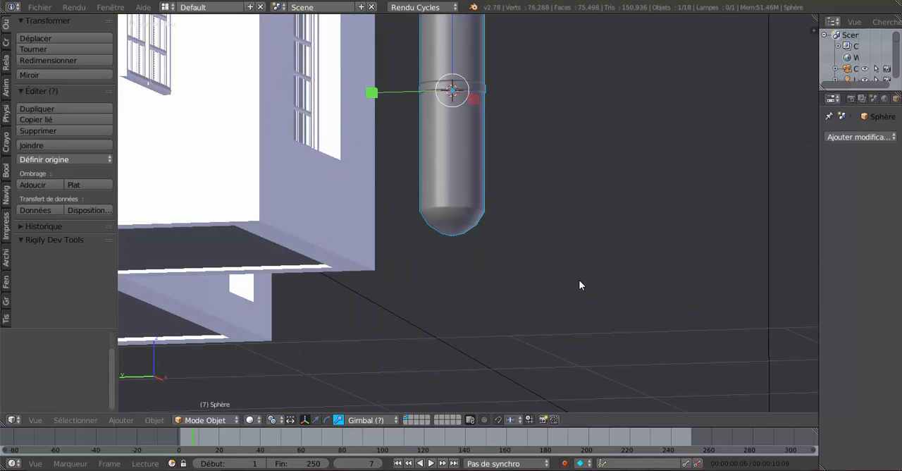
# Step: Add a centred edge loop in the upper band of the pin's bottom dome and scale it to about 1.034
pyautogui.press('Tab')
pyautogui.scroll(5, 528, 250)
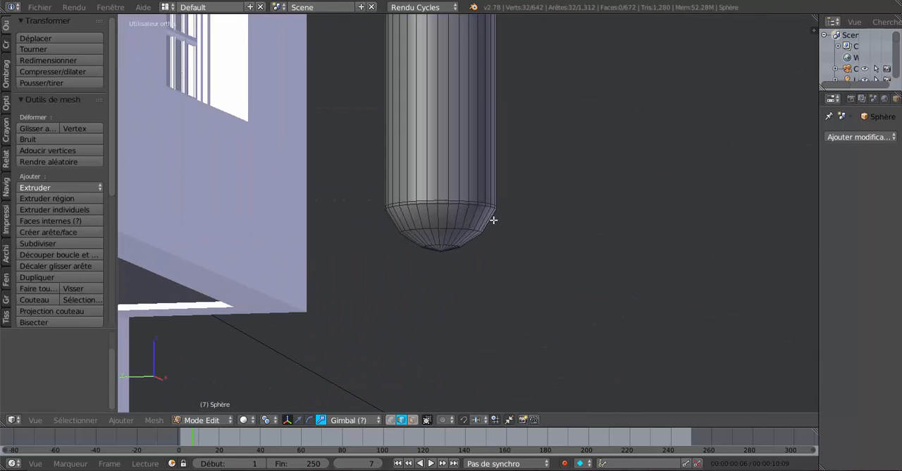
pyautogui.scroll(1, 470, 239)
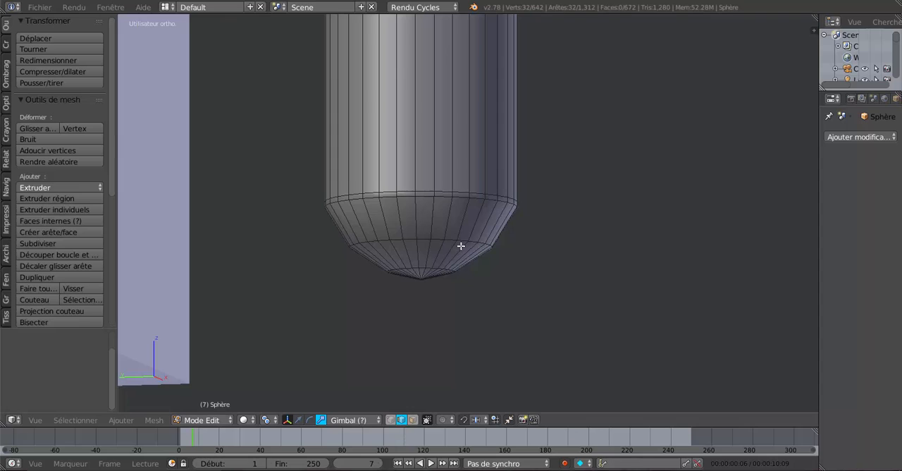
pyautogui.scroll(1, 461, 246)
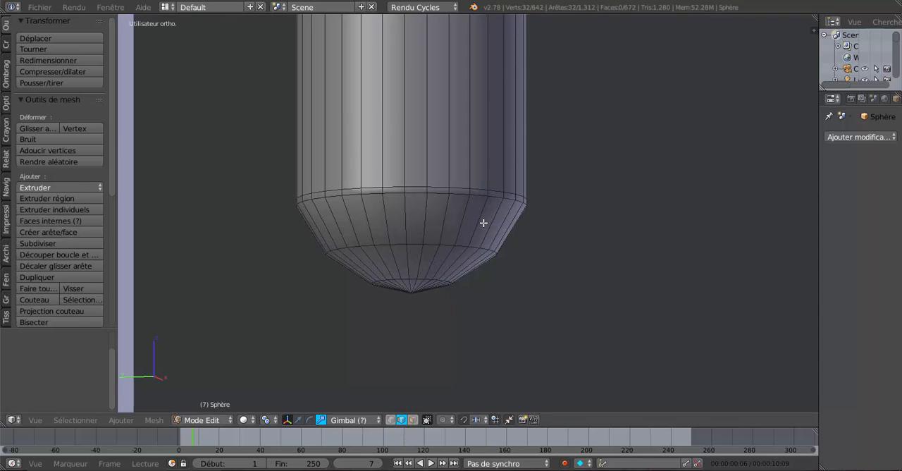
pyautogui.hotkey('ctrl', 'r')
pyautogui.click(483, 223)
pyautogui.rightClick(484, 223)
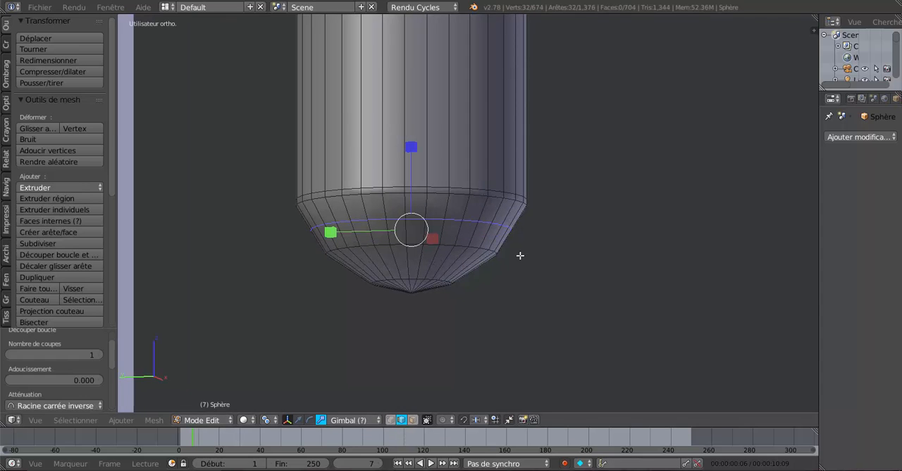
pyautogui.press('s')
pyautogui.click(562, 306)
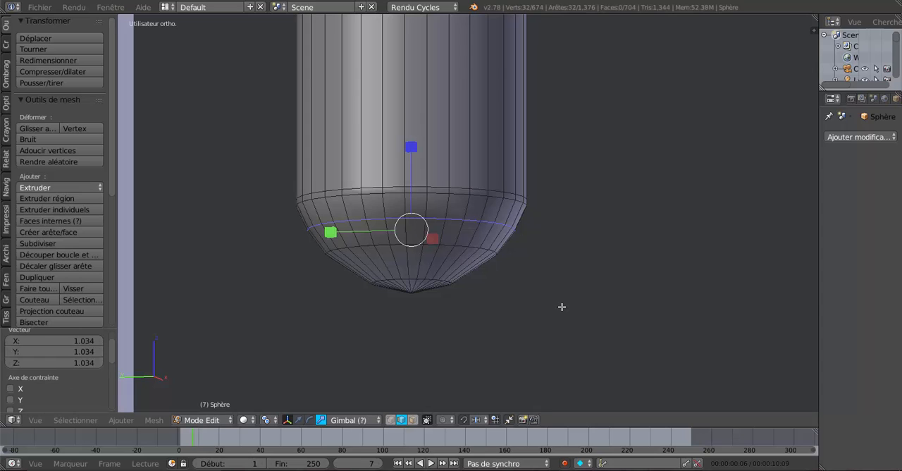
# Step: Add another edge loop just above, slide it close to the bottom dome's base, and return to Object mode
pyautogui.hotkey('ctrl', 'r')
pyautogui.click(483, 212)
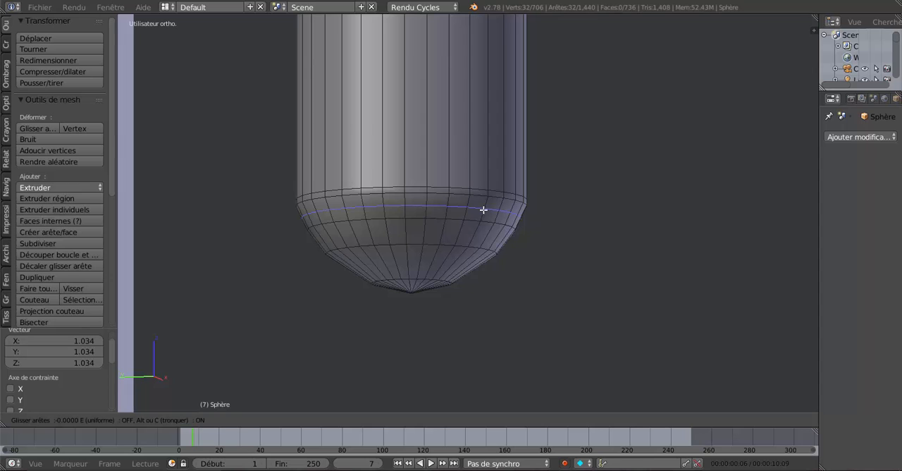
pyautogui.click(486, 203)
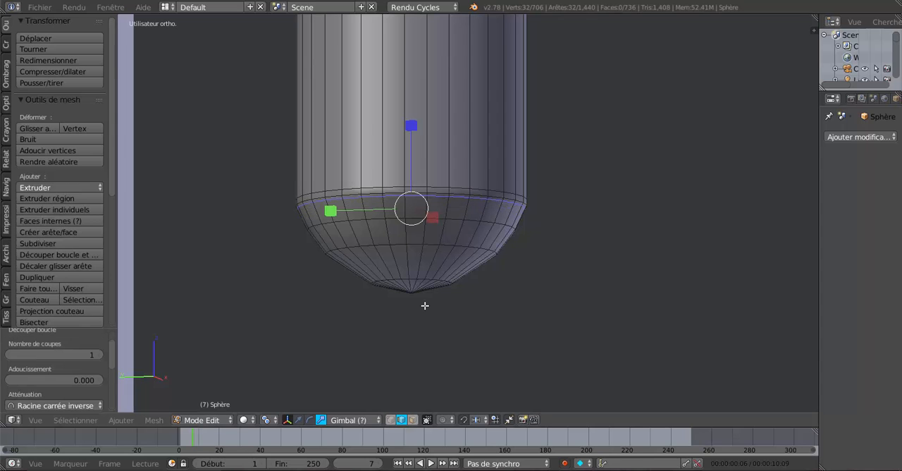
pyautogui.scroll(-4, 425, 305)
pyautogui.press('Tab')
# Step: Widen the properties area and give the hinge pin a new material
pyautogui.scroll(2, 513, 219)
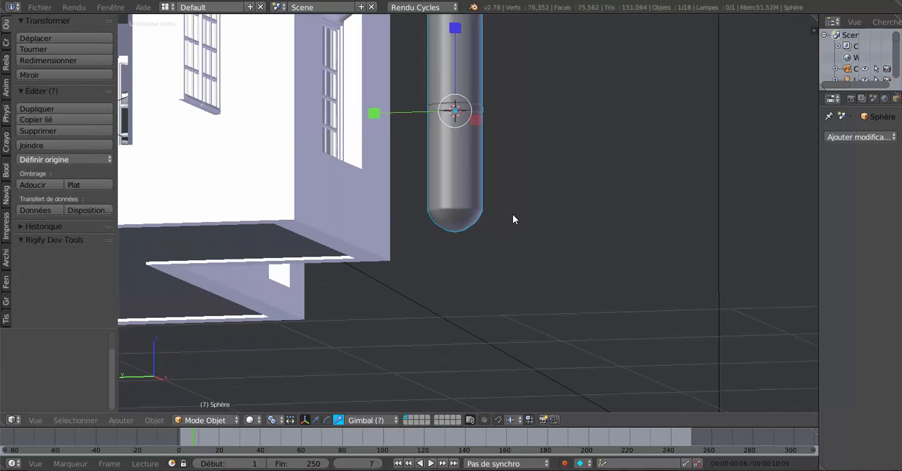
pyautogui.moveTo(512, 217); pyautogui.dragTo(627, 302, button='middle')
pyautogui.scroll(1, 472, 257)
pyautogui.press('Tab')
pyautogui.press('Tab')
pyautogui.scroll(-5, 472, 256)
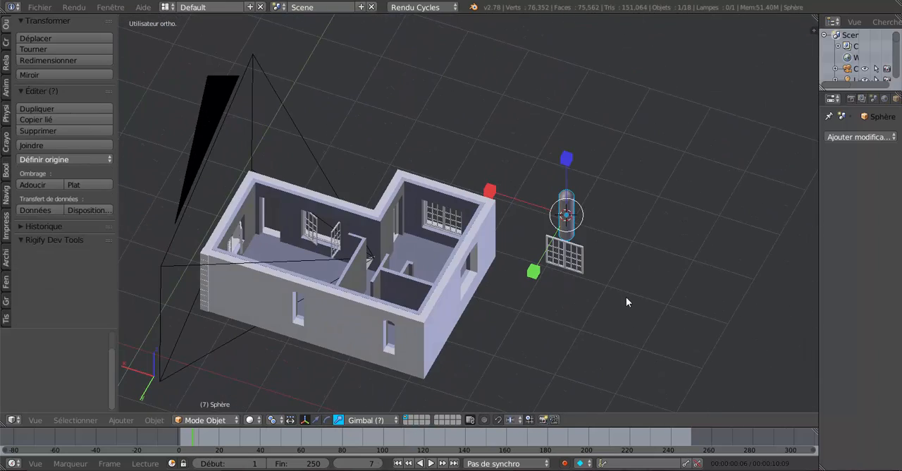
pyautogui.scroll(6, 433, 247)
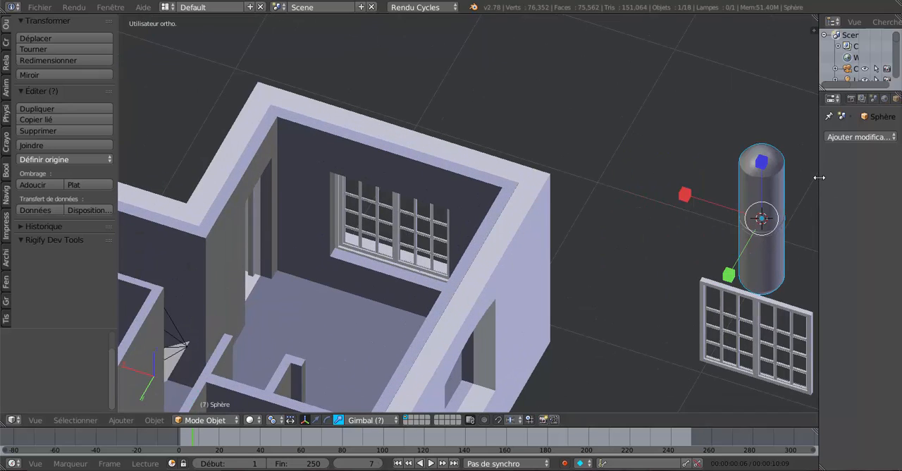
pyautogui.moveTo(819, 177); pyautogui.dragTo(671, 174)
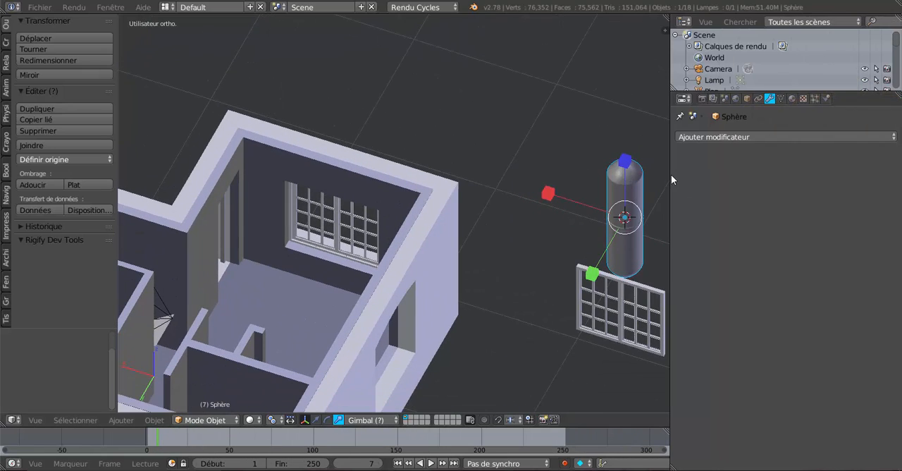
pyautogui.click(791, 99)
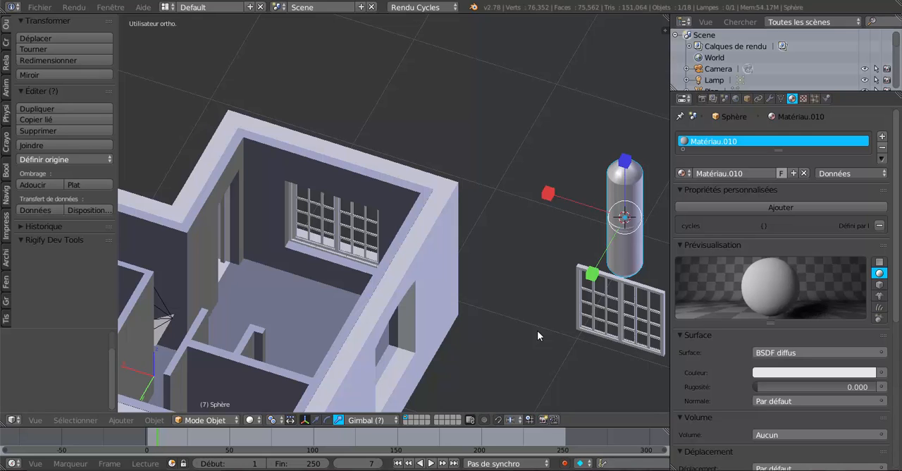
# Step: Move the hinge pin about 1.909 along X towards the window wall and scale it to about 0.196
pyautogui.click(315, 420)
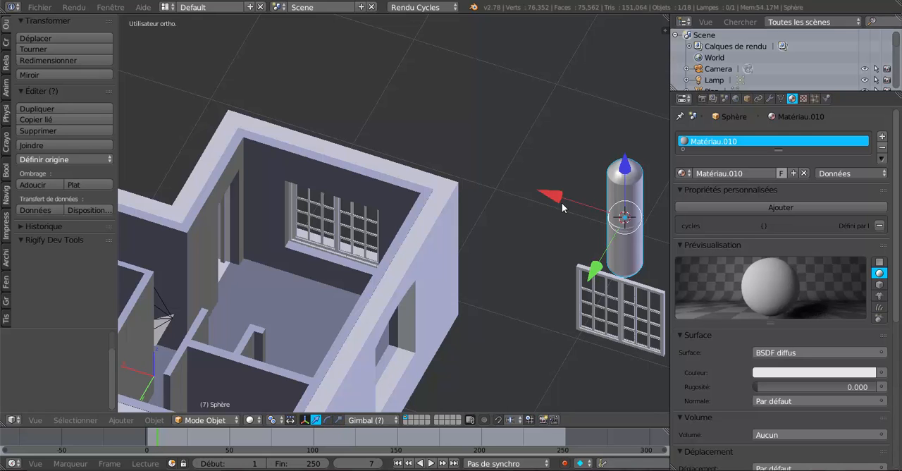
pyautogui.moveTo(562, 202); pyautogui.dragTo(283, 70)
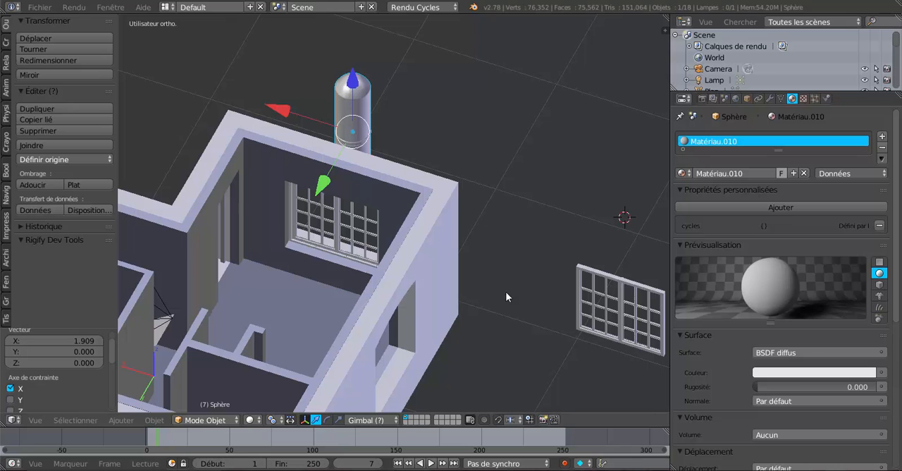
pyautogui.press('s')
pyautogui.click(399, 139)
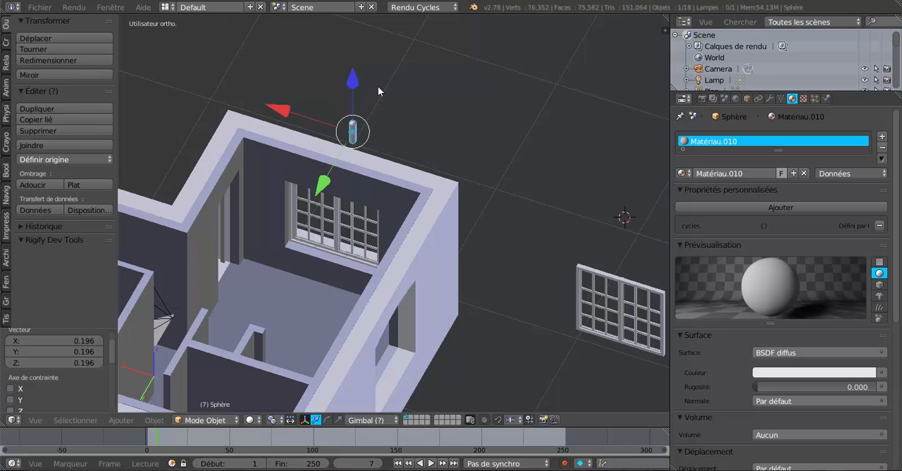
# Step: Move the pin about 0.810 along Y to the window and scale it to about 0.377
pyautogui.moveTo(323, 185); pyautogui.dragTo(274, 272)
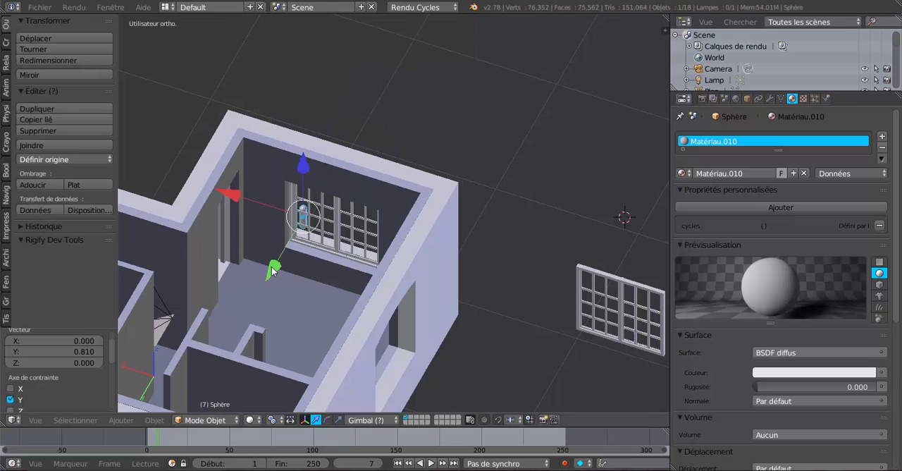
pyautogui.moveTo(274, 272); pyautogui.dragTo(365, 290, button='middle')
pyautogui.press('s')
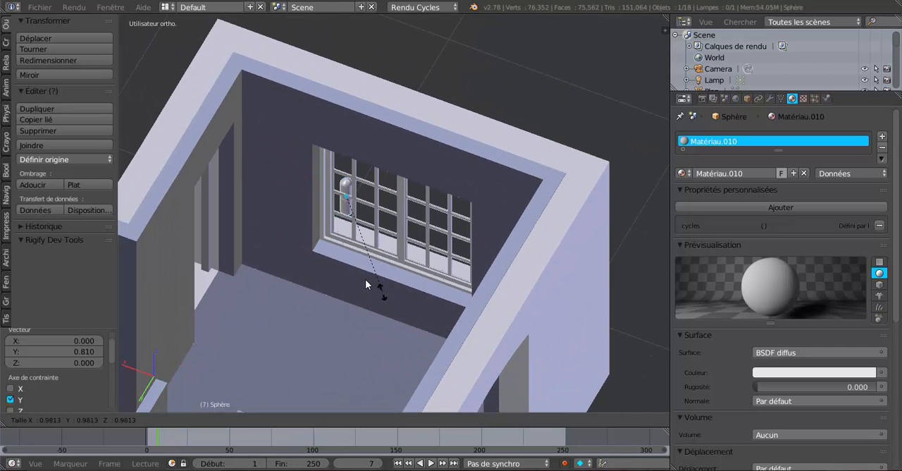
pyautogui.click(342, 236)
# Step: Put the casement nearest the pin (Plan.014) into Edit mode with vertex selection
pyautogui.scroll(6, 342, 238)
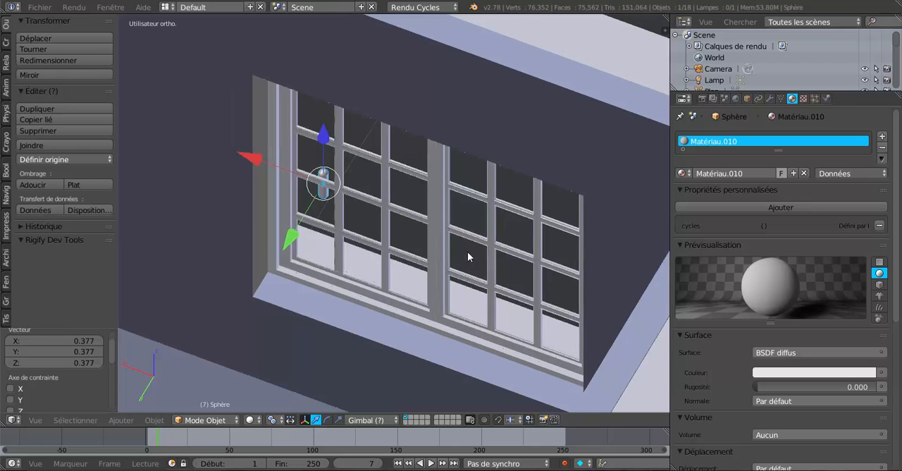
pyautogui.scroll(1, 444, 244)
pyautogui.moveTo(444, 243); pyautogui.dragTo(362, 359, button='middle')
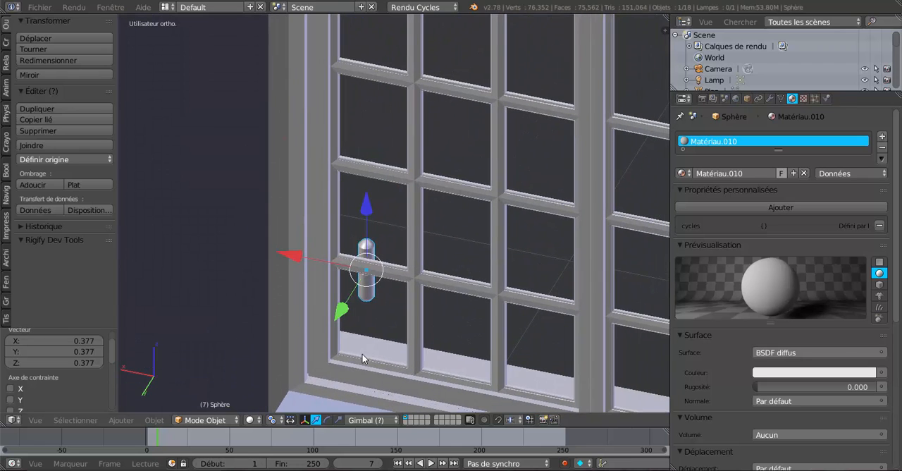
pyautogui.rightClick(405, 182)
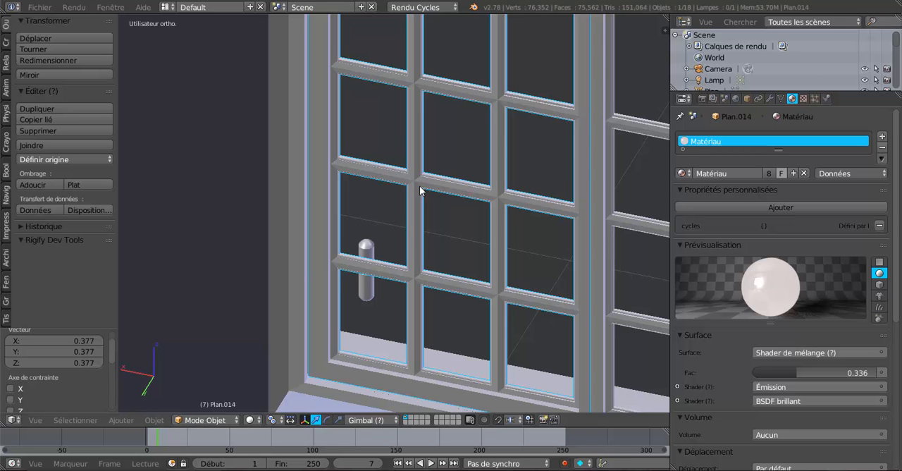
pyautogui.press('Tab')
pyautogui.keyDown('shift'); pyautogui.moveTo(419, 187); pyautogui.dragTo(443, 276, button='middle'); pyautogui.keyUp('shift')
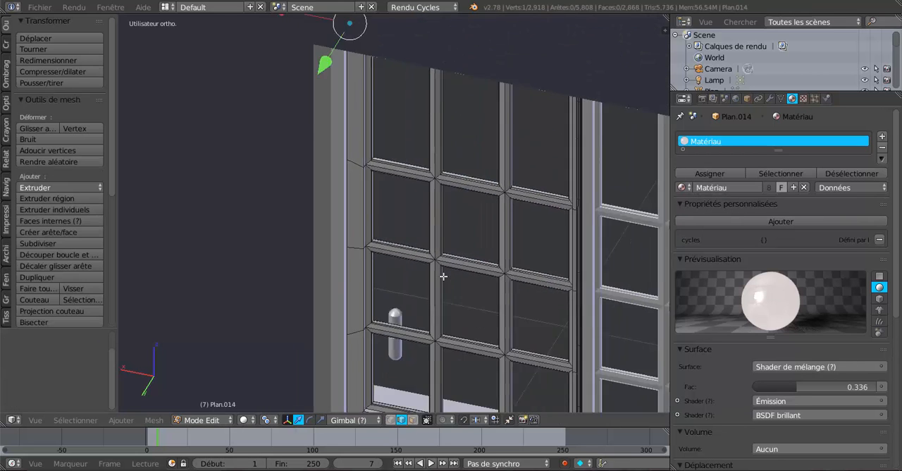
pyautogui.scroll(2, 369, 205)
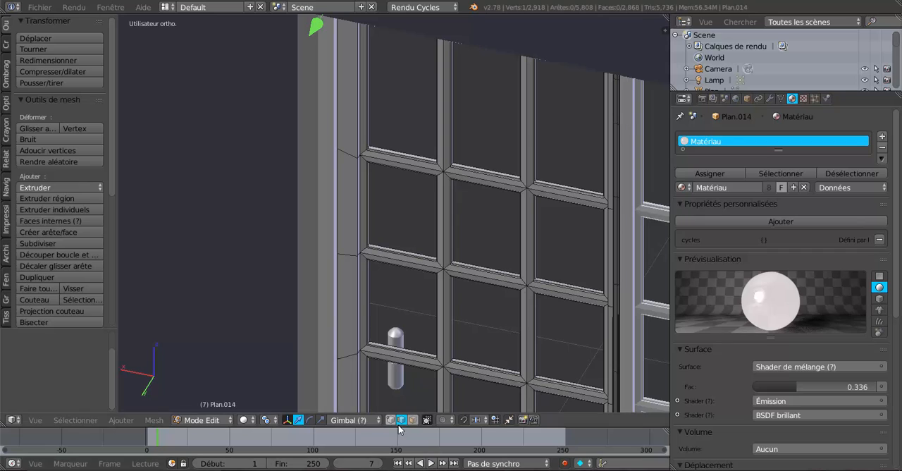
pyautogui.click(391, 419)
# Step: Snap the 3D cursor to the upper vertex on the casement frame's outer edge and return to Object mode
pyautogui.rightClick(342, 148)
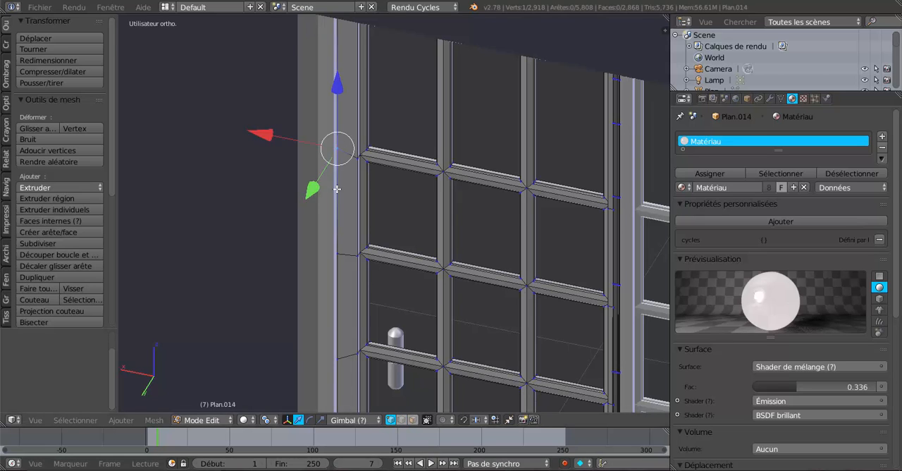
pyautogui.scroll(-2, 337, 189)
pyautogui.scroll(2, 370, 210)
pyautogui.hotkey('shift', 's')
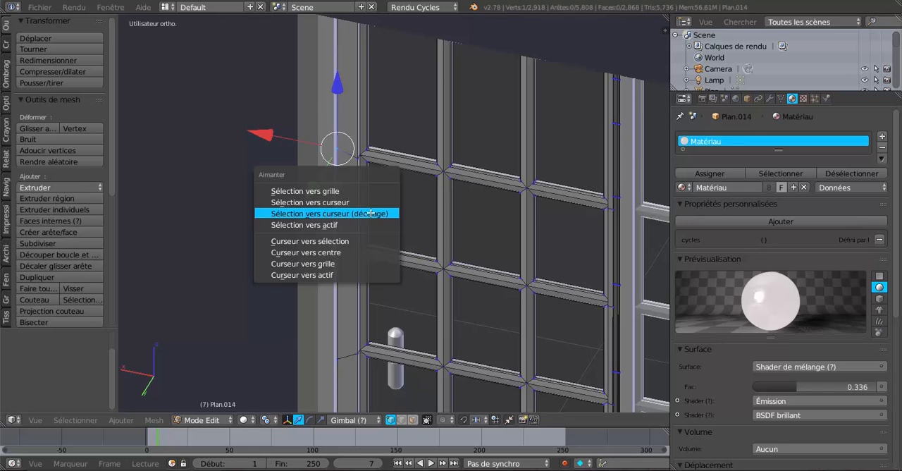
pyautogui.click(347, 243)
pyautogui.press('Tab')
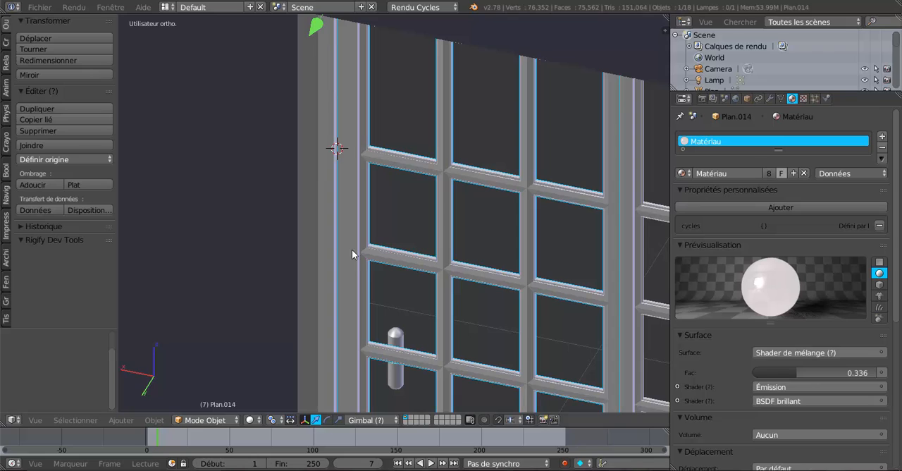
# Step: Snap the hinge pin to the 3D cursor with offset and scale it to about 0.703
pyautogui.rightClick(396, 331)
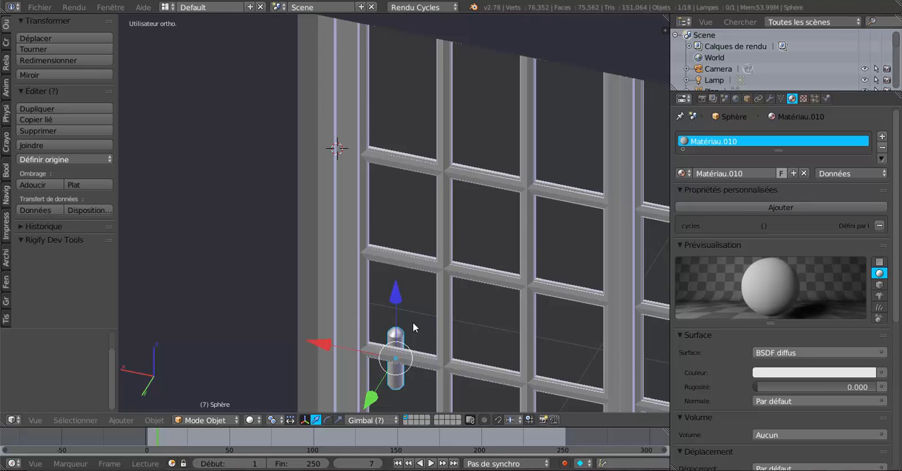
pyautogui.hotkey('shift', 's')
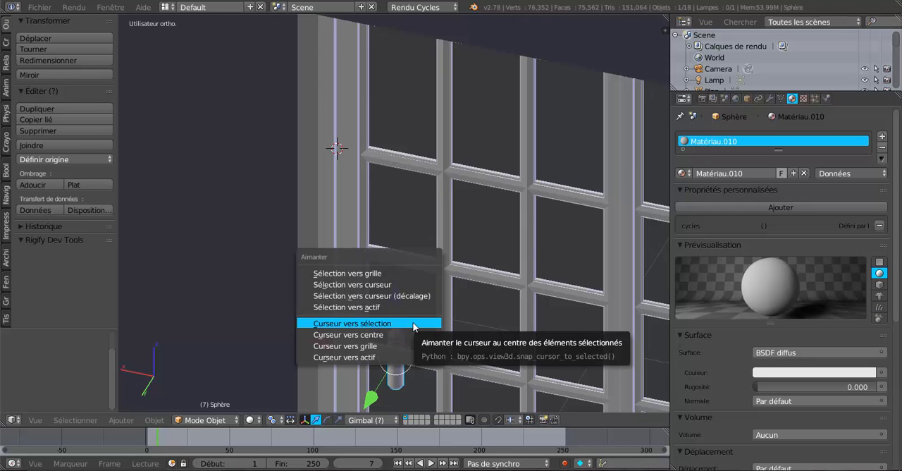
pyautogui.click(376, 307)
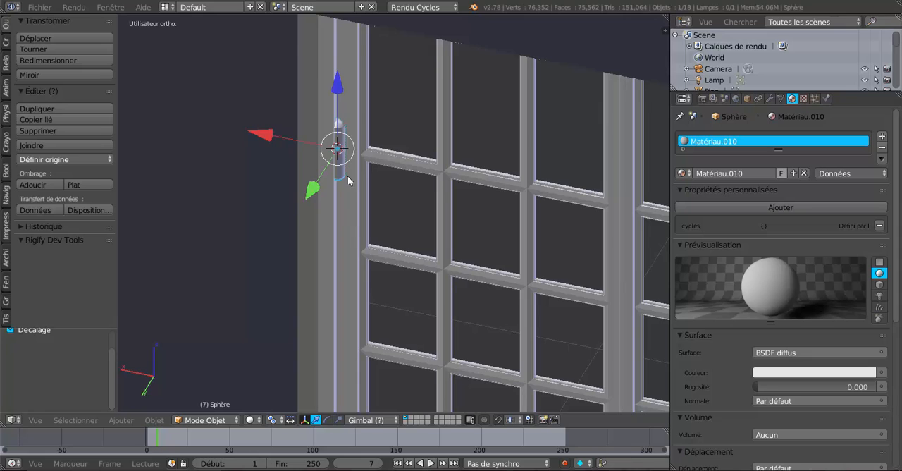
pyautogui.scroll(-1, 348, 175)
pyautogui.press('s')
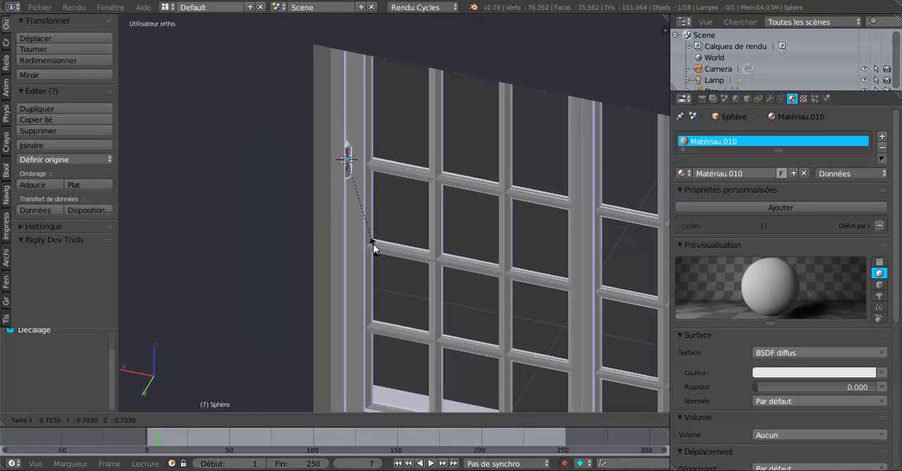
pyautogui.click(372, 240)
# Step: Shift the hinge pin about -0.005 along X onto the casement's frame
pyautogui.moveTo(277, 148); pyautogui.dragTo(279, 146)
pyautogui.moveTo(435, 193); pyautogui.dragTo(435, 217, button='middle')
pyautogui.scroll(3, 445, 222)
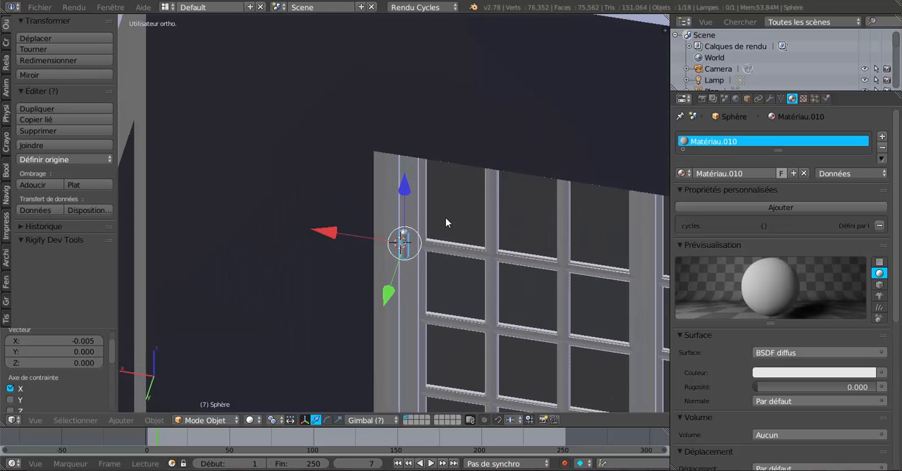
pyautogui.scroll(5, 445, 223)
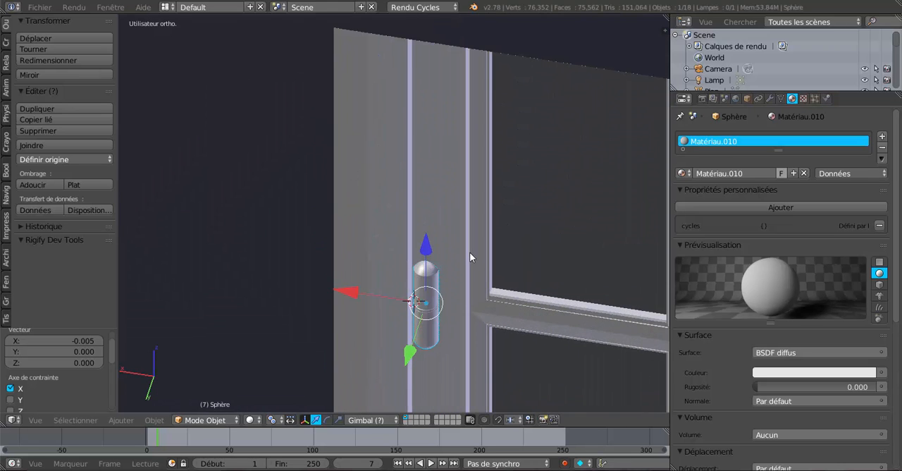
# Step: Fine-tune the hinge pin's position on the frame by moving it about 0.000746 along X
pyautogui.scroll(-6, 469, 251)
pyautogui.moveTo(476, 246); pyautogui.dragTo(455, 202, button='middle')
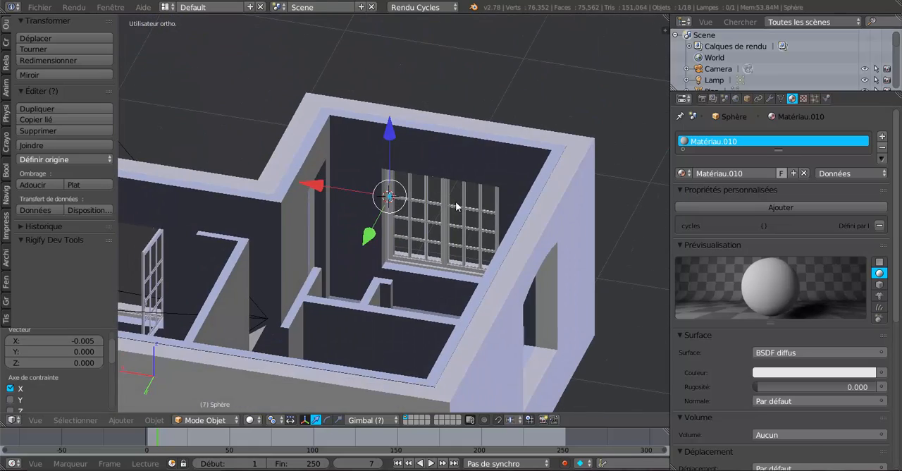
pyautogui.scroll(6, 391, 219)
pyautogui.moveTo(393, 202); pyautogui.dragTo(482, 312, button='middle')
pyautogui.scroll(7, 423, 296)
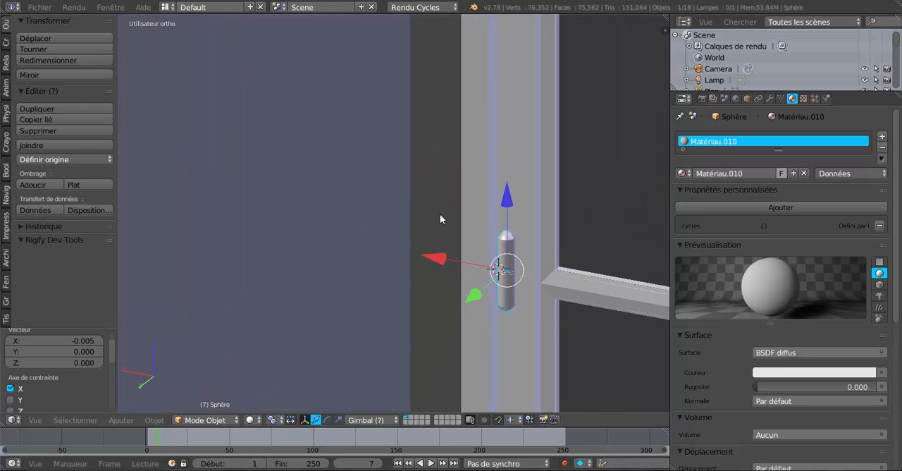
pyautogui.keyDown('shift'); pyautogui.moveTo(492, 252); pyautogui.dragTo(381, 217, button='middle'); pyautogui.keyUp('shift')
pyautogui.keyDown('shift'); pyautogui.moveTo(328, 210); pyautogui.dragTo(489, 246, button='middle'); pyautogui.keyUp('shift')
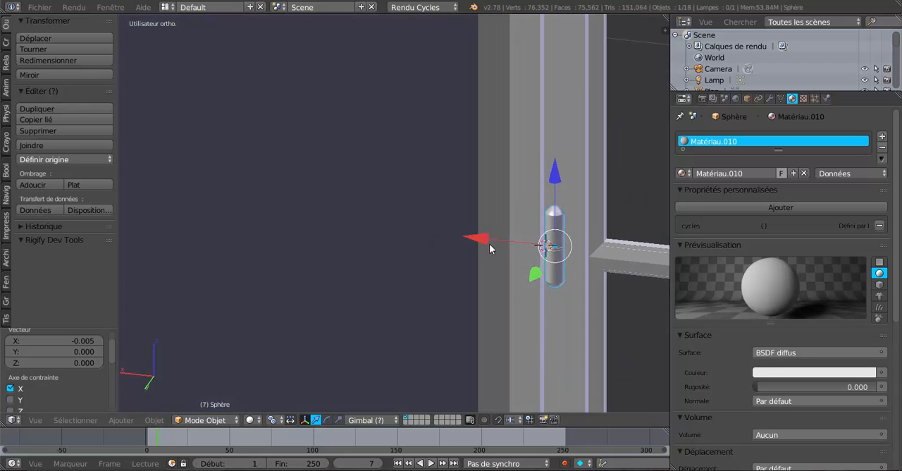
pyautogui.moveTo(476, 245); pyautogui.dragTo(479, 234)
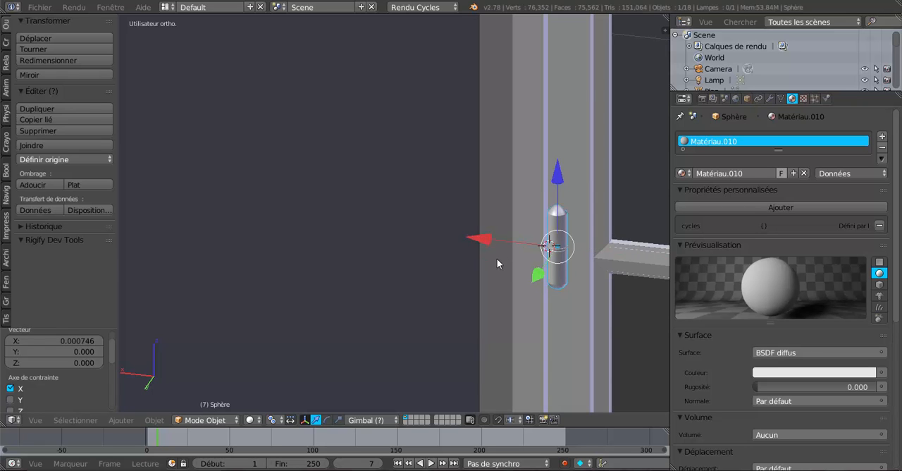
# Step: Move the hinge pin about 0.004 along Y on the casement's frame
pyautogui.moveTo(497, 258); pyautogui.dragTo(462, 262, button='middle')
pyautogui.keyDown('shift'); pyautogui.moveTo(306, 270); pyautogui.dragTo(463, 251, button='middle'); pyautogui.keyUp('shift')
pyautogui.moveTo(241, 284); pyautogui.dragTo(237, 286)
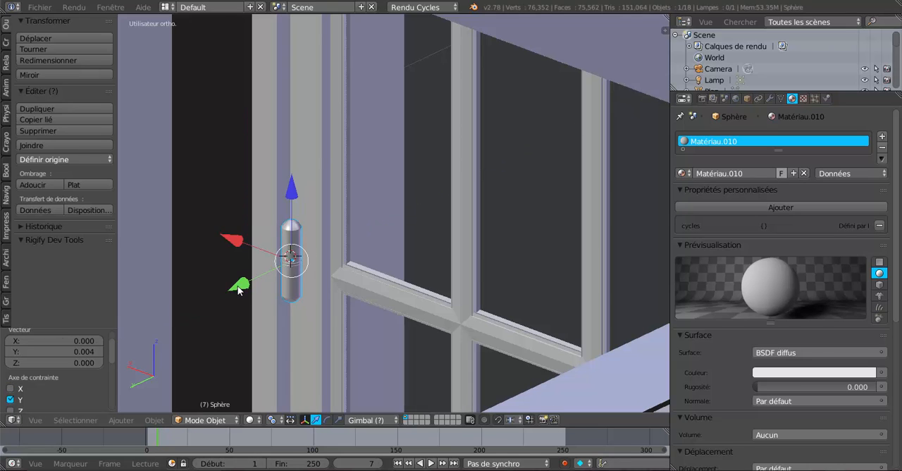
pyautogui.scroll(-4, 410, 285)
pyautogui.moveTo(410, 284); pyautogui.dragTo(436, 286, button='middle')
pyautogui.scroll(3, 448, 290)
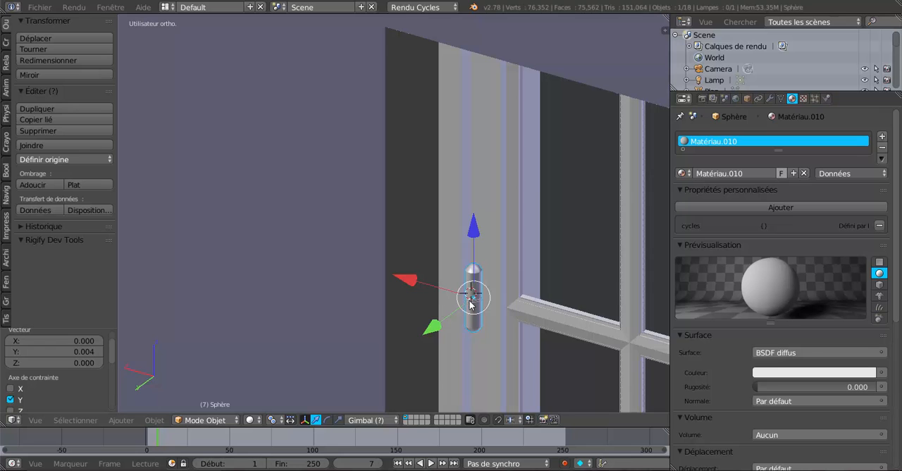
# Step: Examine the hinge pin's seating against the casement frame's profile in a top orthographic wireframe view
pyautogui.scroll(2, 470, 301)
pyautogui.scroll(-6, 473, 303)
pyautogui.press('KP_7')
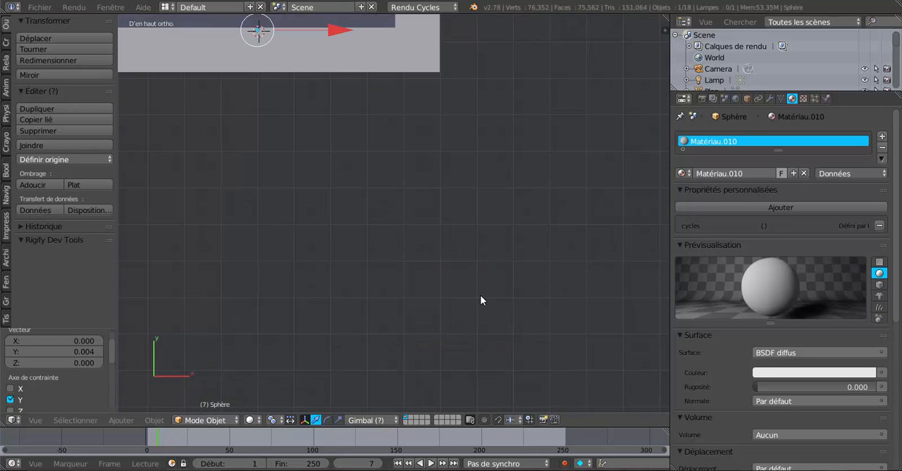
pyautogui.keyDown('shift'); pyautogui.moveTo(443, 221); pyautogui.dragTo(527, 374, button='middle'); pyautogui.keyUp('shift')
pyautogui.scroll(3, 362, 270)
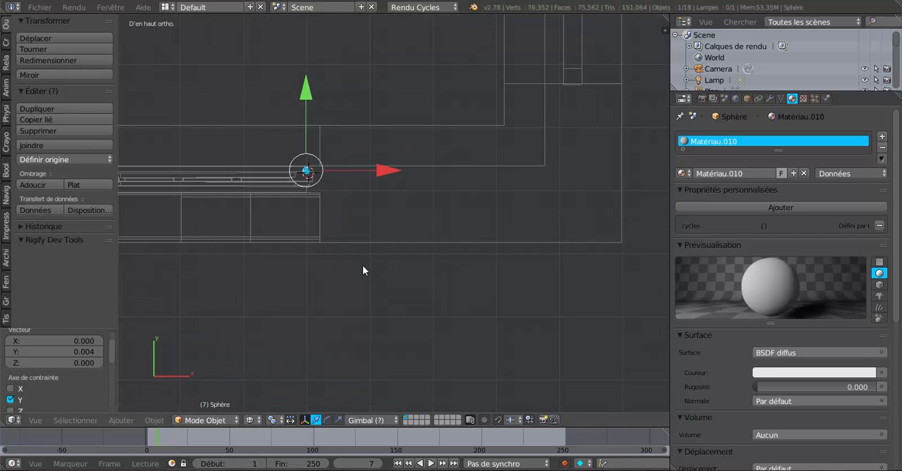
pyautogui.scroll(3, 362, 265)
pyautogui.keyDown('shift'); pyautogui.moveTo(416, 272); pyautogui.dragTo(587, 339, button='middle'); pyautogui.keyUp('shift')
pyautogui.scroll(8, 494, 229)
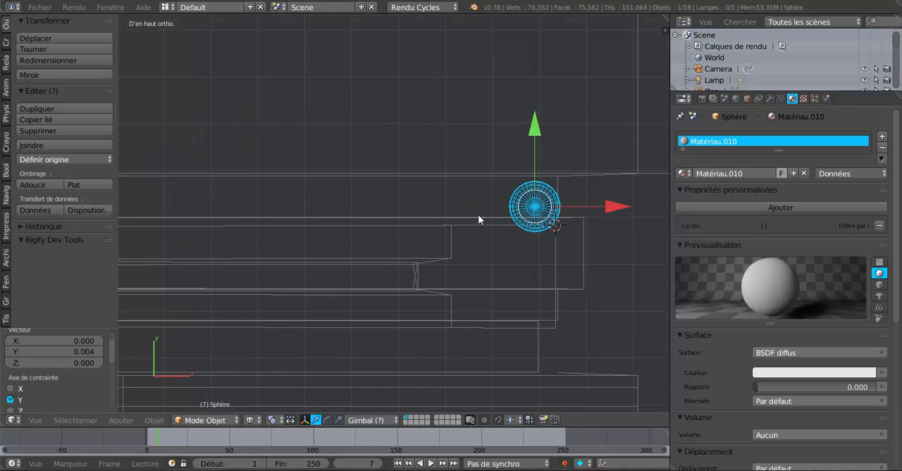
pyautogui.keyDown('shift'); pyautogui.moveTo(500, 259); pyautogui.dragTo(375, 269, button='middle'); pyautogui.keyUp('shift')
pyautogui.scroll(2, 394, 277)
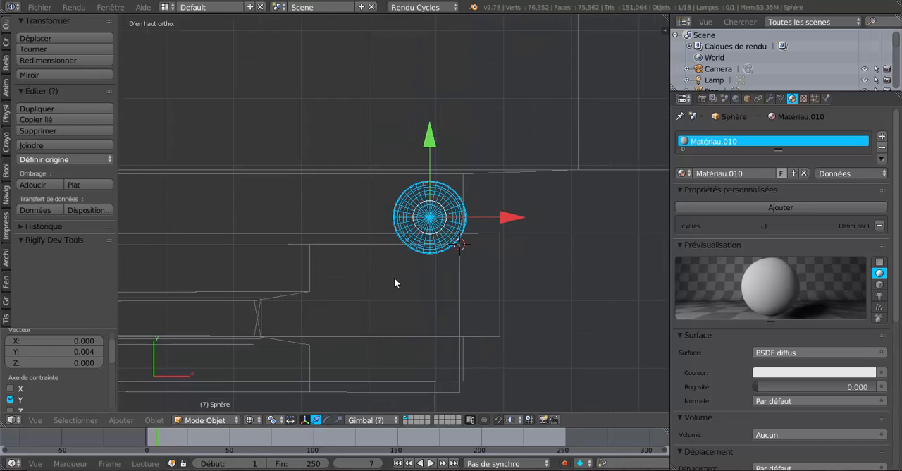
pyautogui.scroll(-3, 429, 275)
pyautogui.scroll(2, 452, 282)
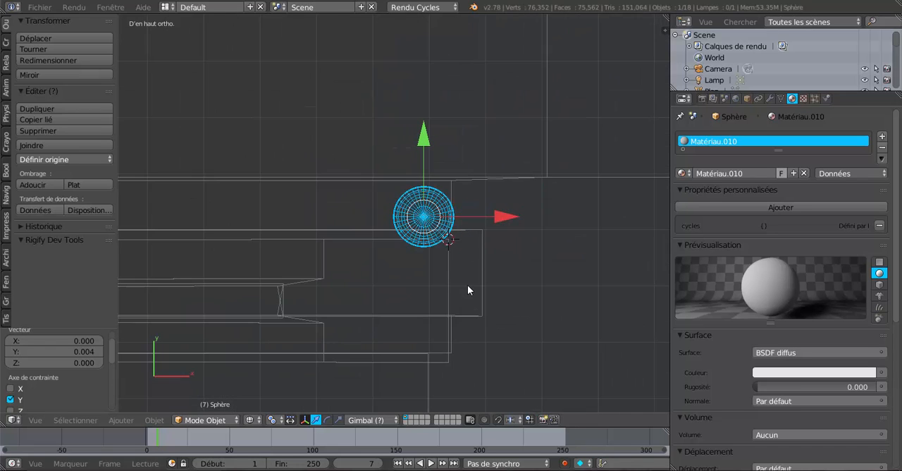
pyautogui.press('z')
pyautogui.press('z')
pyautogui.scroll(-3, 382, 275)
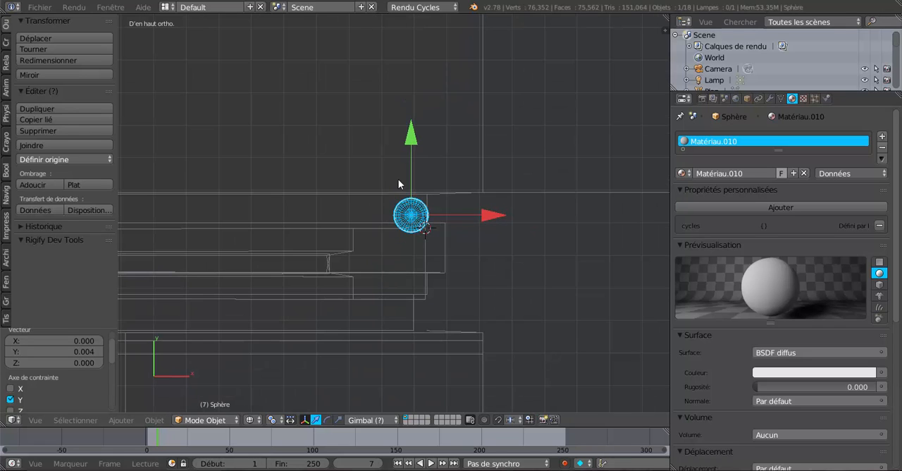
pyautogui.scroll(2, 405, 146)
pyautogui.scroll(-4, 416, 215)
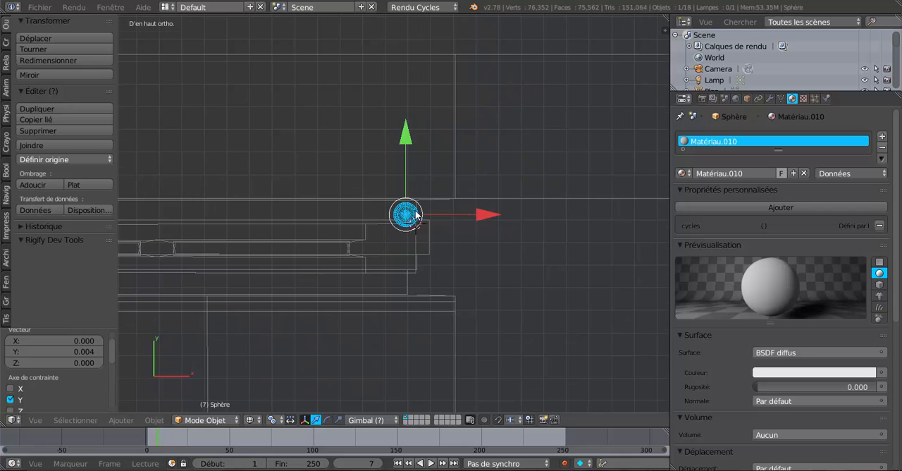
# Step: Inspect the hinge pin on the window frame in solid shading from several angles
pyautogui.press('z')
pyautogui.moveTo(419, 250)
pyautogui.mouseDown(button='middle')
pyautogui.moveTo(421, 275)
pyautogui.moveTo(425, 155)
pyautogui.moveTo(427, 226)
pyautogui.moveTo(425, 204)
pyautogui.moveTo(423, 215)
pyautogui.moveTo(501, 321)
pyautogui.moveTo(478, 266)
pyautogui.moveTo(499, 263)
pyautogui.moveTo(453, 260)
pyautogui.mouseUp(button='middle')
pyautogui.scroll(-3, 453, 257)
pyautogui.keyDown('shift'); pyautogui.moveTo(370, 261); pyautogui.dragTo(389, 286, button='middle'); pyautogui.keyUp('shift')
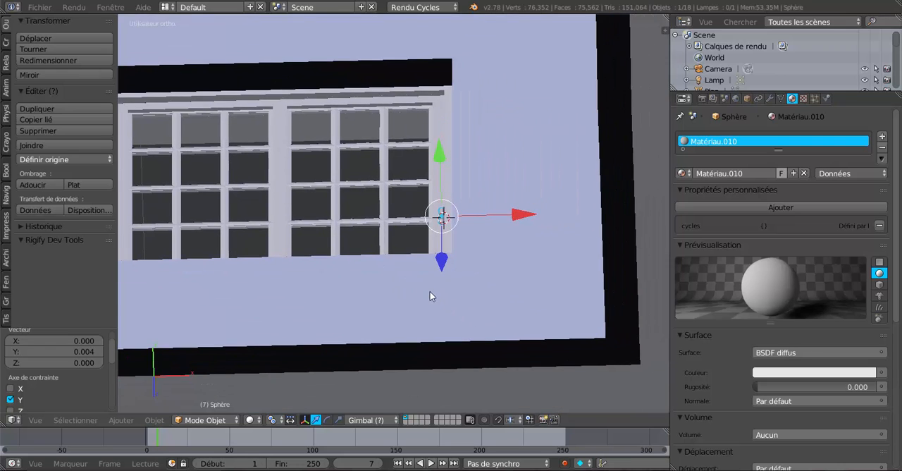
pyautogui.scroll(6, 431, 292)
pyautogui.moveTo(446, 290); pyautogui.dragTo(438, 267, button='middle')
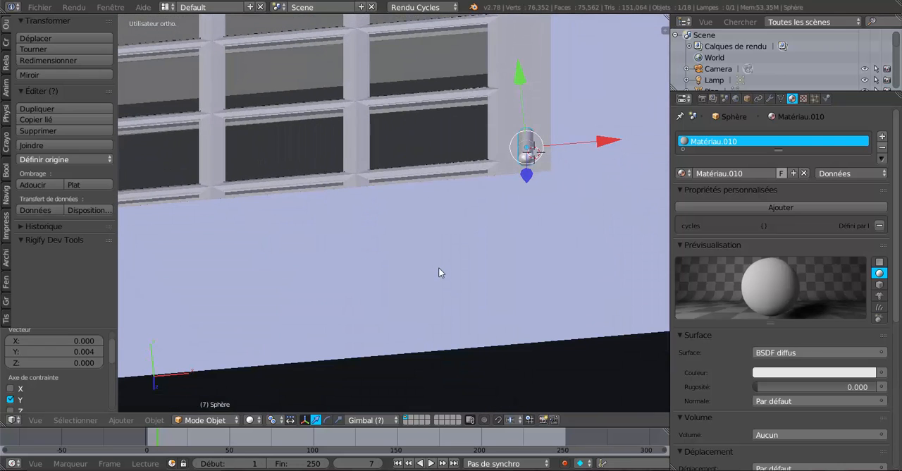
pyautogui.press('KP_7')
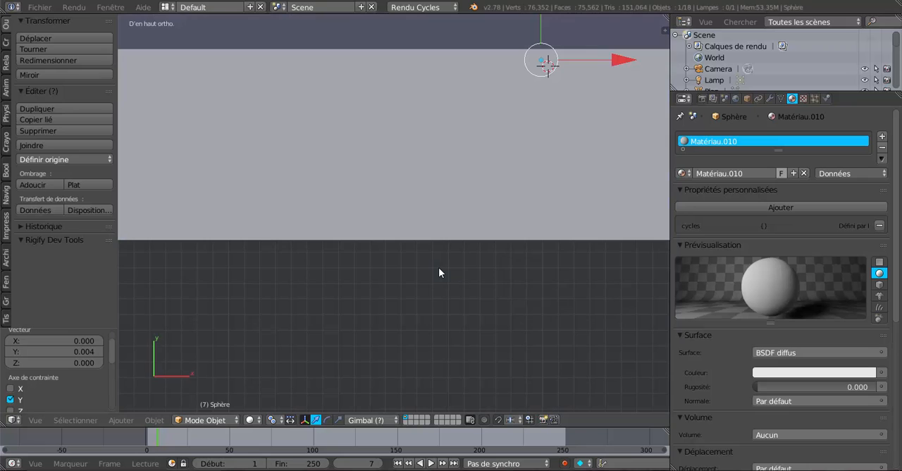
pyautogui.keyDown('shift'); pyautogui.moveTo(455, 244); pyautogui.dragTo(388, 296, button='middle'); pyautogui.keyUp('shift')
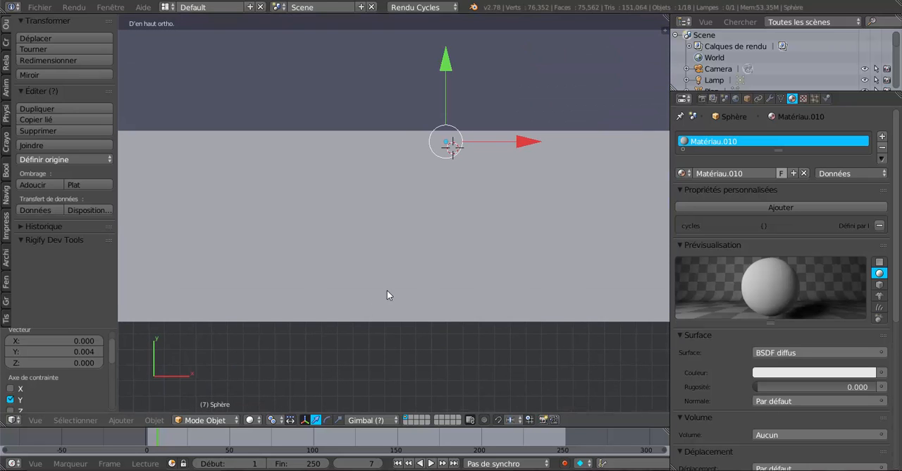
pyautogui.moveTo(477, 205); pyautogui.dragTo(485, 239, button='middle')
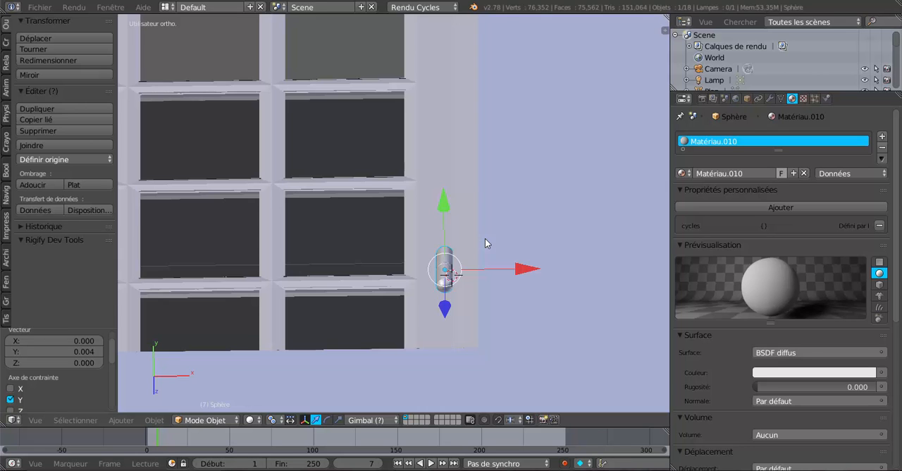
# Step: In the top wireframe view, nudge the hinge pin slightly along positive Y and negative X inside the frame's outer edge
pyautogui.press('KP_7')
pyautogui.press('z')
pyautogui.scroll(2, 485, 238)
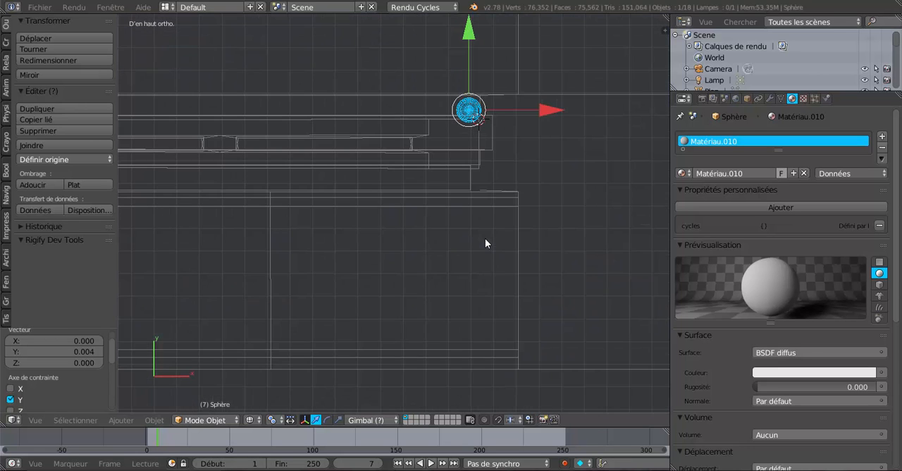
pyautogui.keyDown('shift'); pyautogui.moveTo(481, 169); pyautogui.dragTo(446, 212, button='middle'); pyautogui.keyUp('shift')
pyautogui.scroll(2, 445, 209)
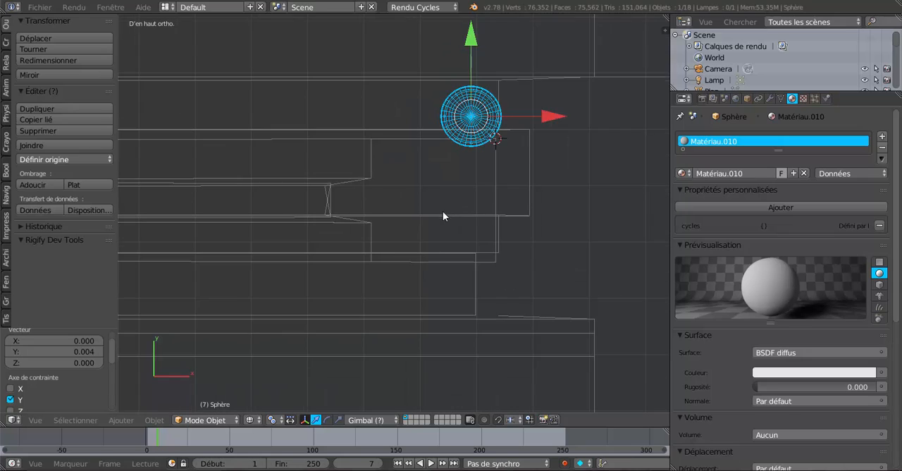
pyautogui.keyDown('shift'); pyautogui.moveTo(443, 211); pyautogui.dragTo(404, 251, button='middle'); pyautogui.keyUp('shift')
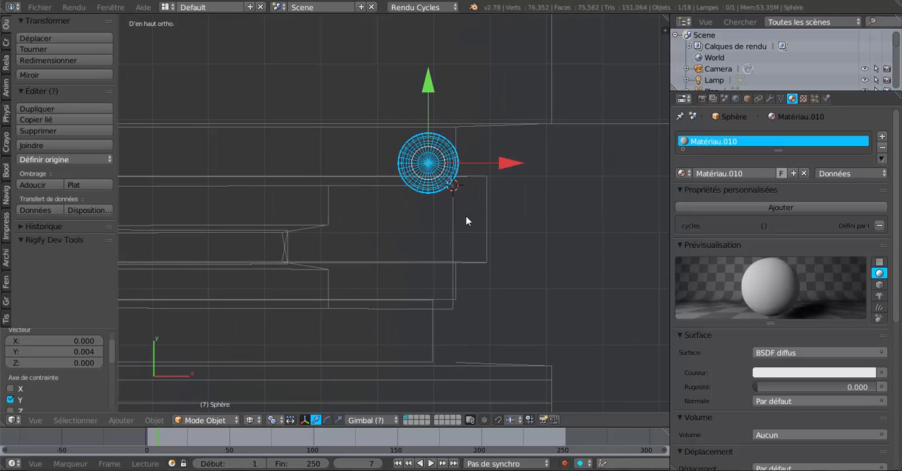
pyautogui.moveTo(428, 86); pyautogui.dragTo(429, 77)
pyautogui.moveTo(506, 156); pyautogui.dragTo(503, 159)
pyautogui.press('Tab')
pyautogui.press('Tab')
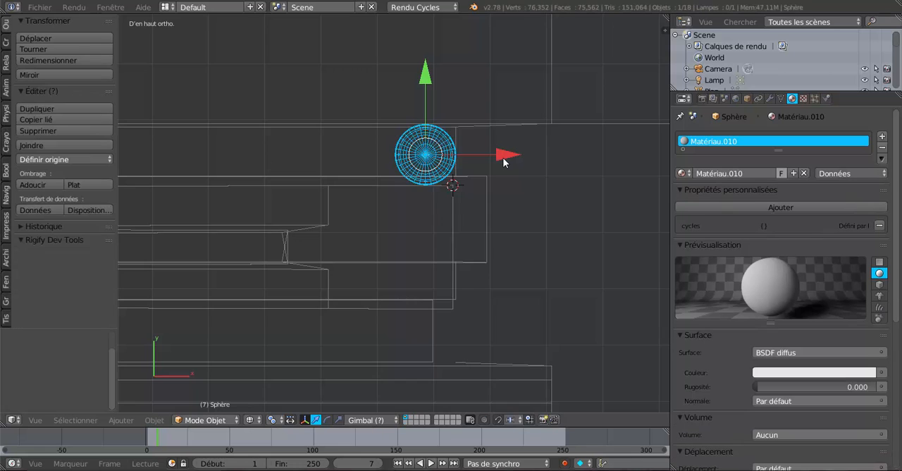
# Step: Check the repositioned hinge pin on the window frame in solid shading, close up and from across the room
pyautogui.hotkey('shift', 'z')
pyautogui.scroll(-6, 505, 161)
pyautogui.moveTo(507, 155); pyautogui.dragTo(277, 132, button='middle')
pyautogui.scroll(-4, 347, 100)
pyautogui.moveTo(401, 102); pyautogui.dragTo(362, 128, button='middle')
pyautogui.scroll(3, 362, 132)
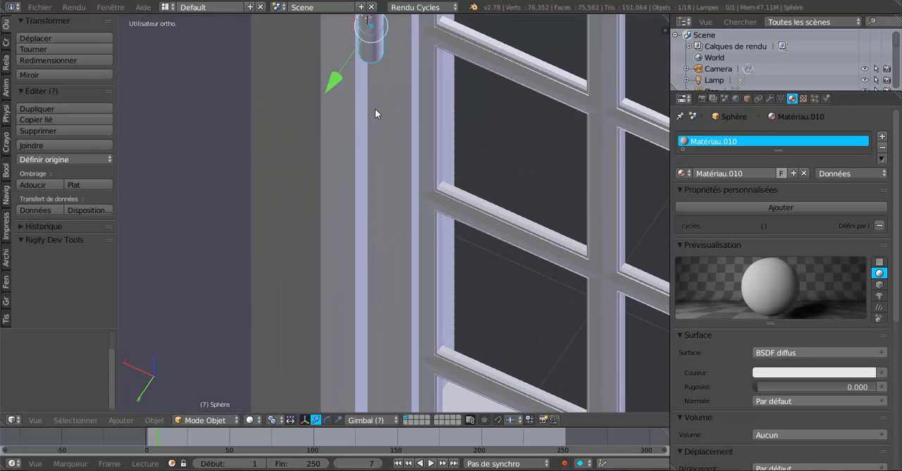
pyautogui.scroll(-3, 375, 108)
pyautogui.moveTo(398, 151); pyautogui.dragTo(443, 129, button='middle')
pyautogui.scroll(-6, 456, 87)
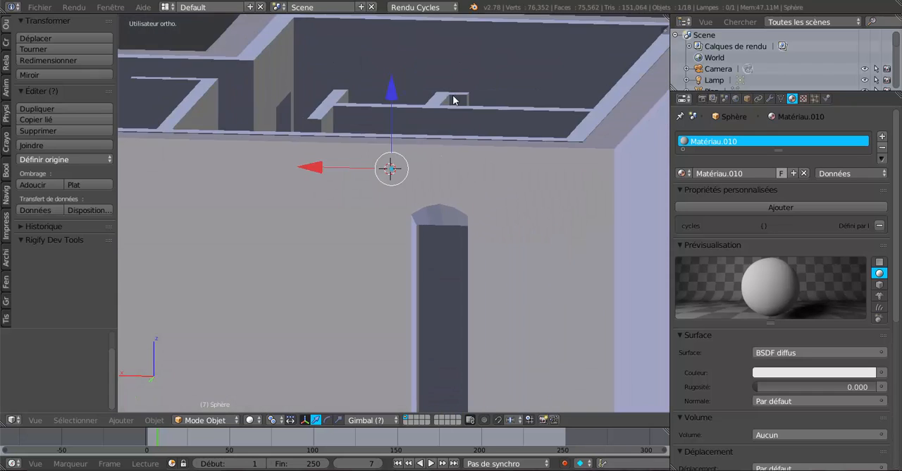
# Step: Hide the Plan wall object surrounding the window
pyautogui.scroll(2, 437, 161)
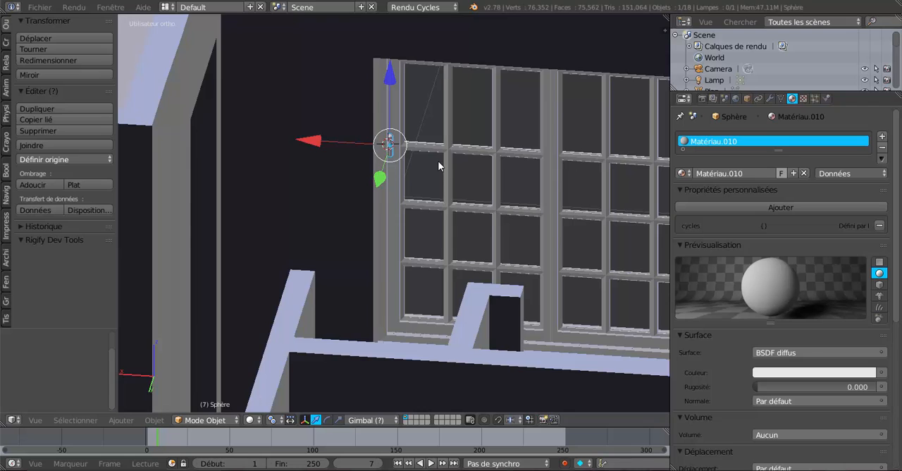
pyautogui.scroll(-3, 438, 161)
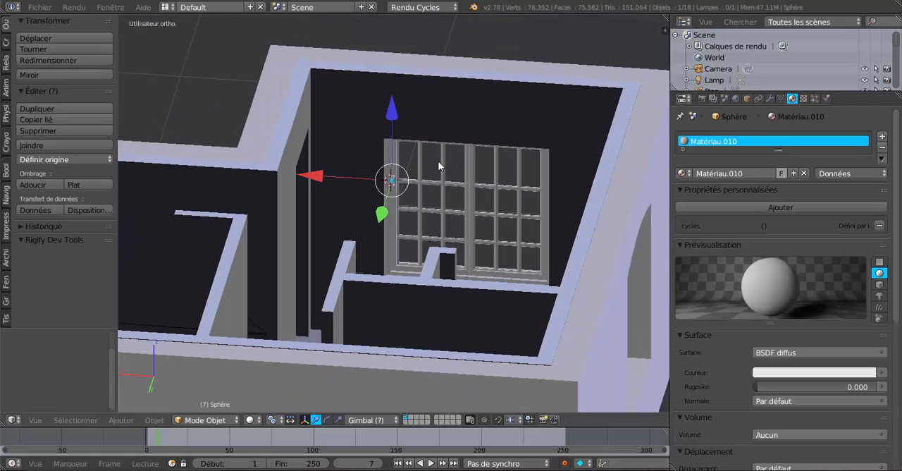
pyautogui.rightClick(340, 118)
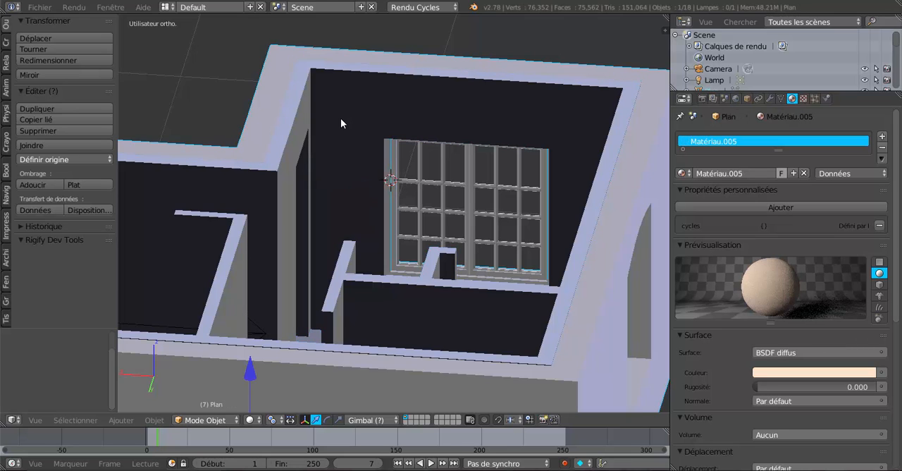
pyautogui.press('h')
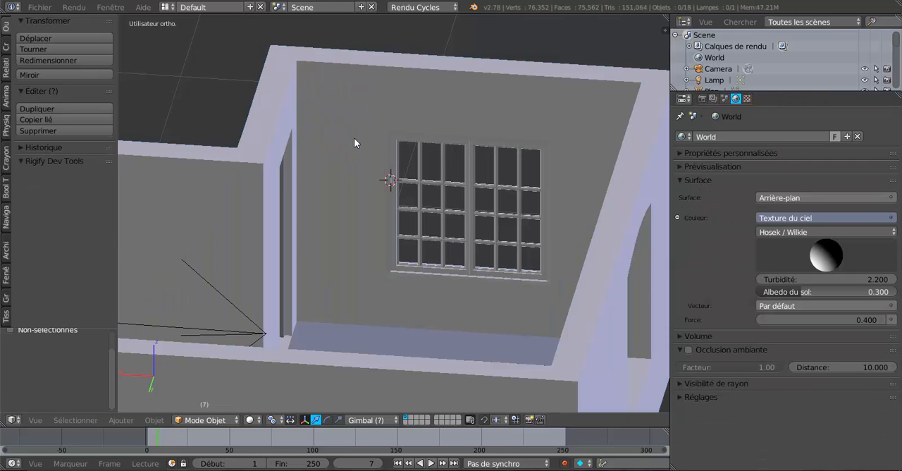
pyautogui.scroll(3, 355, 141)
pyautogui.scroll(5, 348, 188)
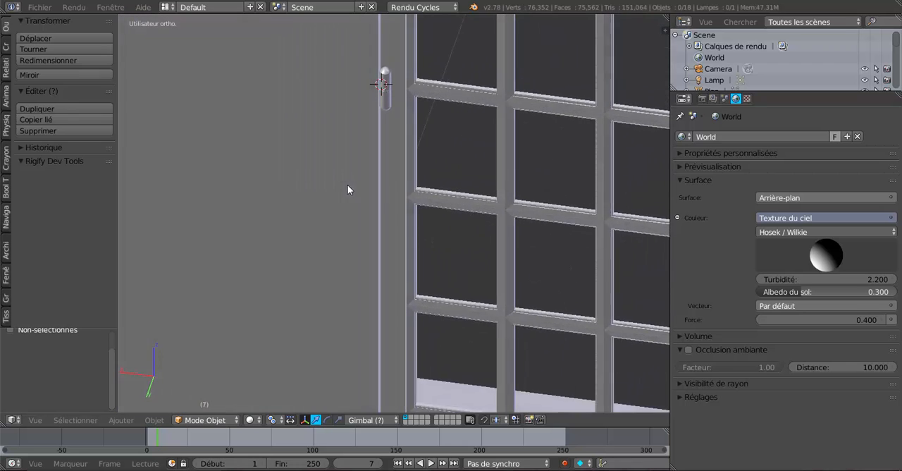
# Step: Raise the hinge pin about 0.075 along Z on the casement's frame
pyautogui.moveTo(348, 185); pyautogui.dragTo(356, 169, button='middle')
pyautogui.scroll(-4, 353, 139)
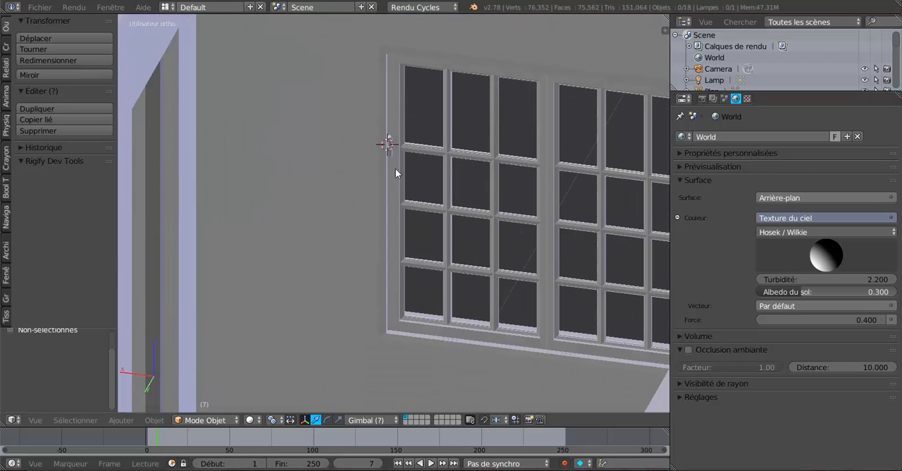
pyautogui.rightClick(389, 146)
pyautogui.moveTo(389, 80); pyautogui.dragTo(392, 40)
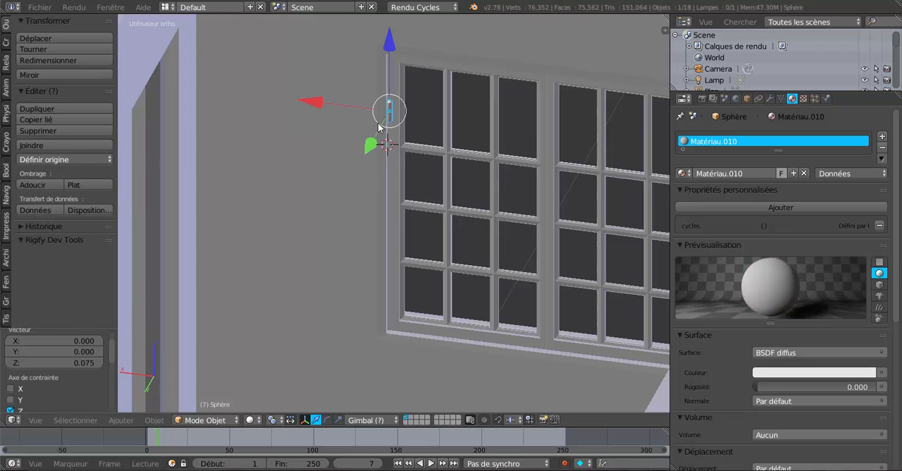
# Step: Duplicate the hinge pin and lower the copy about 0.374 along Z towards the foot of the casement
pyautogui.hotkey('shift', 'd')
pyautogui.rightClick(380, 152)
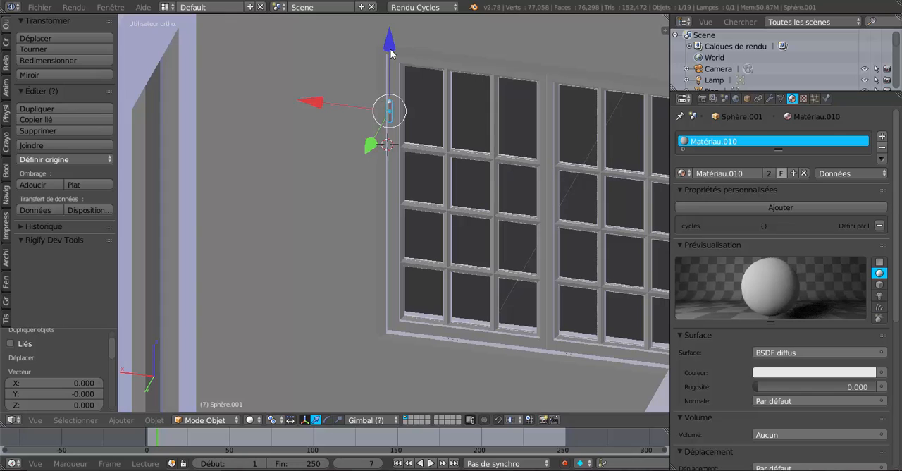
pyautogui.moveTo(392, 50); pyautogui.dragTo(406, 215)
pyautogui.click(407, 219)
pyautogui.moveTo(409, 221); pyautogui.dragTo(432, 208, button='middle')
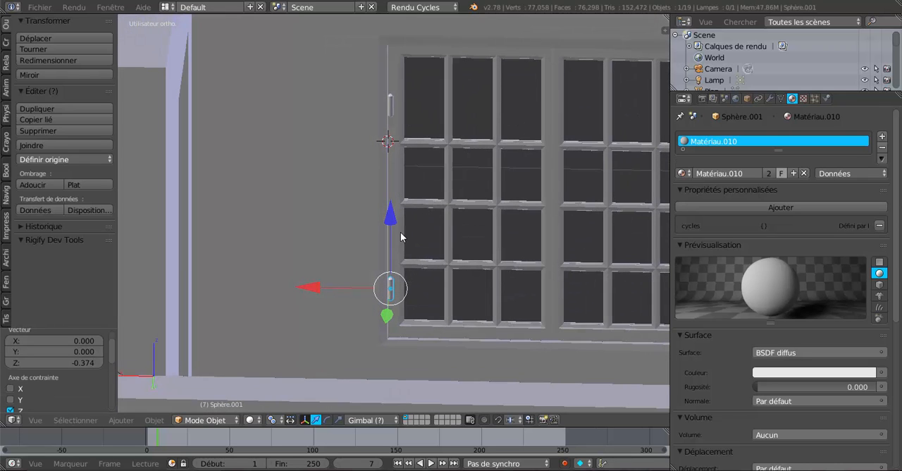
pyautogui.scroll(-3, 400, 232)
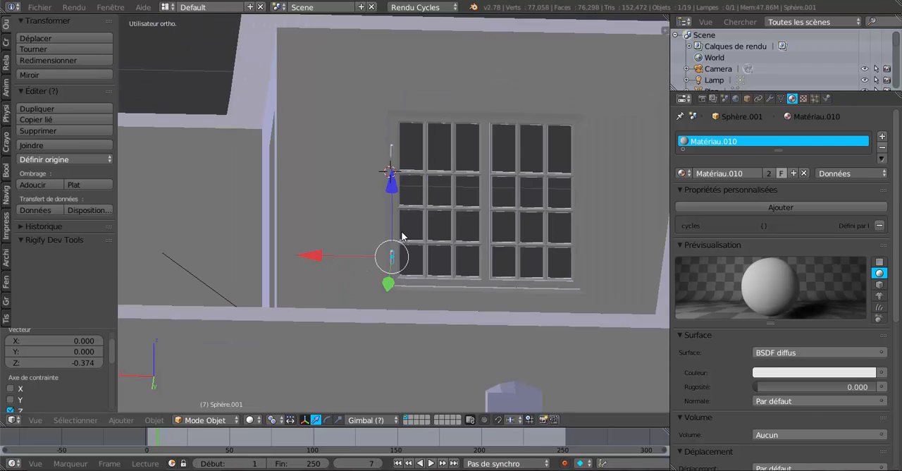
# Step: In the front wireframe view, raise the lower hinge pin about 0.030 along Z
pyautogui.moveTo(494, 223)
pyautogui.mouseDown(button='middle')
pyautogui.moveTo(347, 246)
pyautogui.moveTo(264, 236)
pyautogui.moveTo(313, 235)
pyautogui.moveTo(297, 235)
pyautogui.mouseUp(button='middle')
pyautogui.press('z')
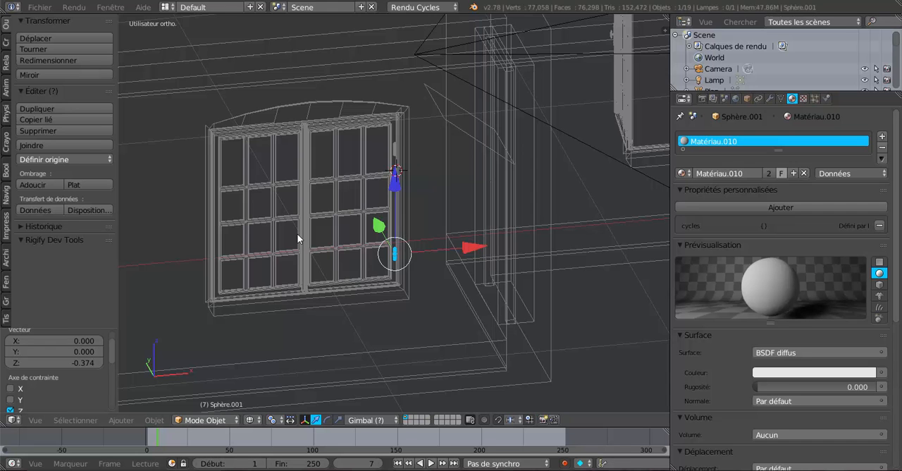
pyautogui.press('KP_1')
pyautogui.scroll(2, 296, 233)
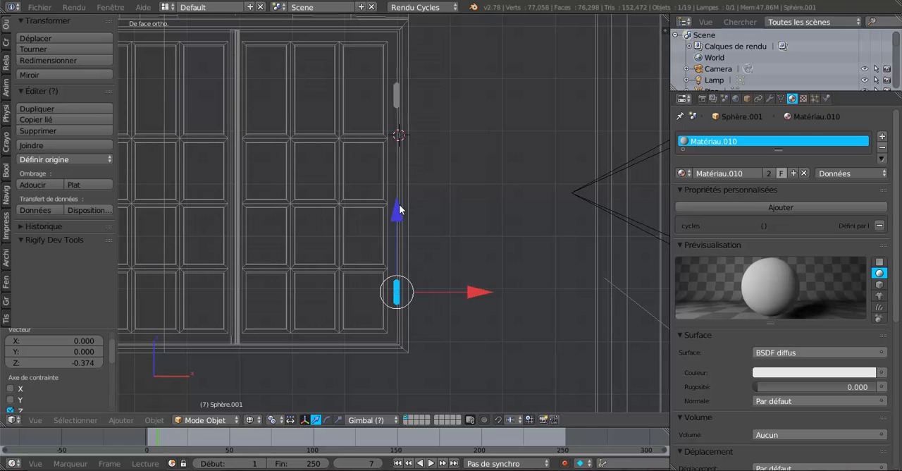
pyautogui.moveTo(398, 214); pyautogui.dragTo(403, 186)
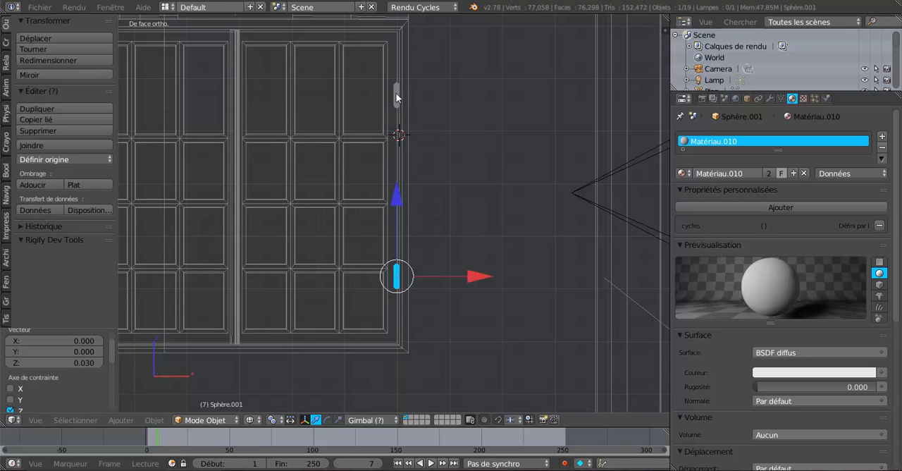
# Step: Lower the upper hinge pin about 0.006 along Z
pyautogui.rightClick(397, 96)
pyautogui.scroll(-1, 397, 31)
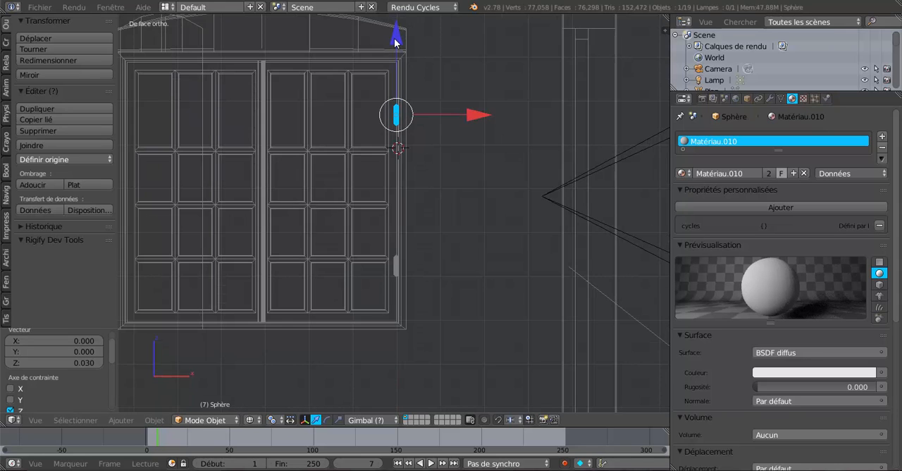
pyautogui.moveTo(395, 38); pyautogui.dragTo(395, 39)
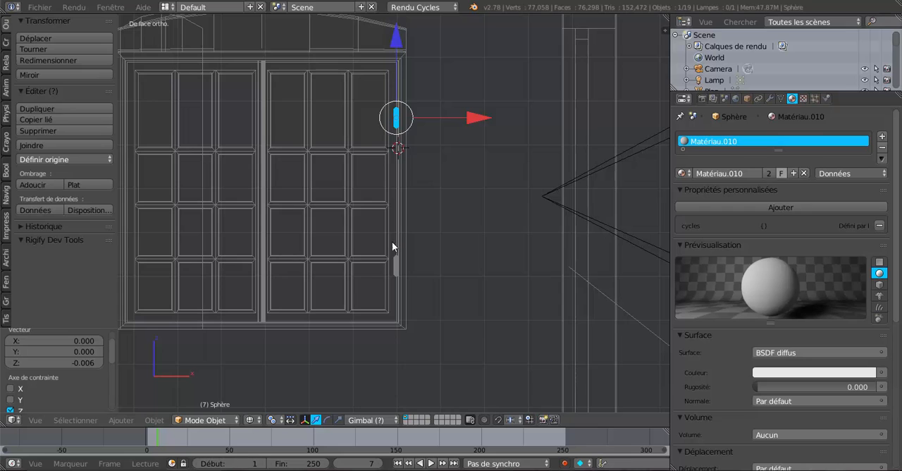
# Step: Duplicate the upper and lower hinge pins together and move the copies about -0.551 along X onto the opposite casement
pyautogui.rightClick(396, 262)
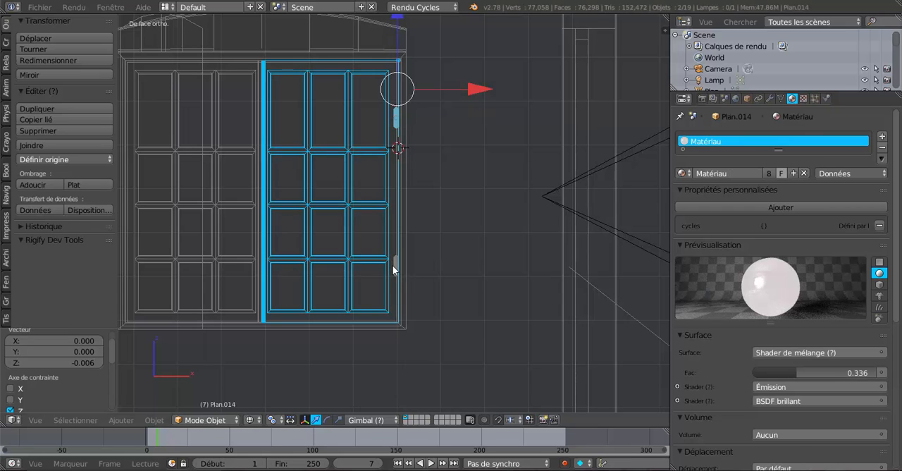
pyautogui.rightClick(398, 266)
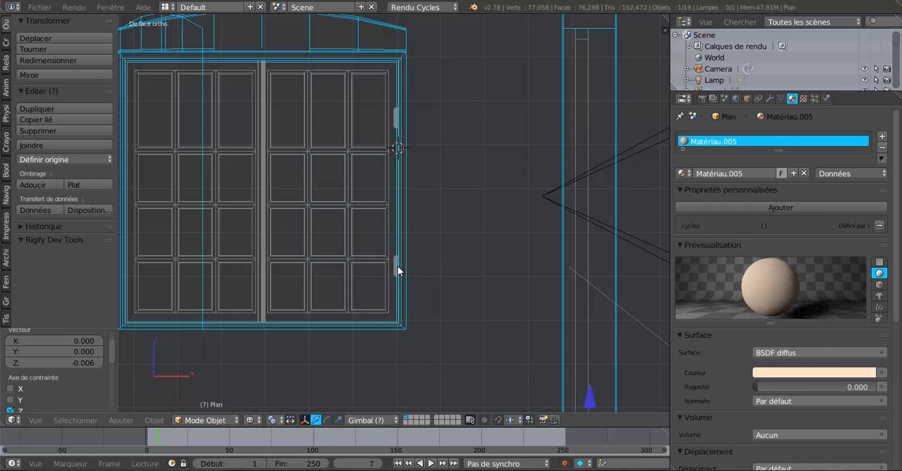
pyautogui.keyDown('shift'); pyautogui.rightClick(397, 121); pyautogui.keyUp('shift')
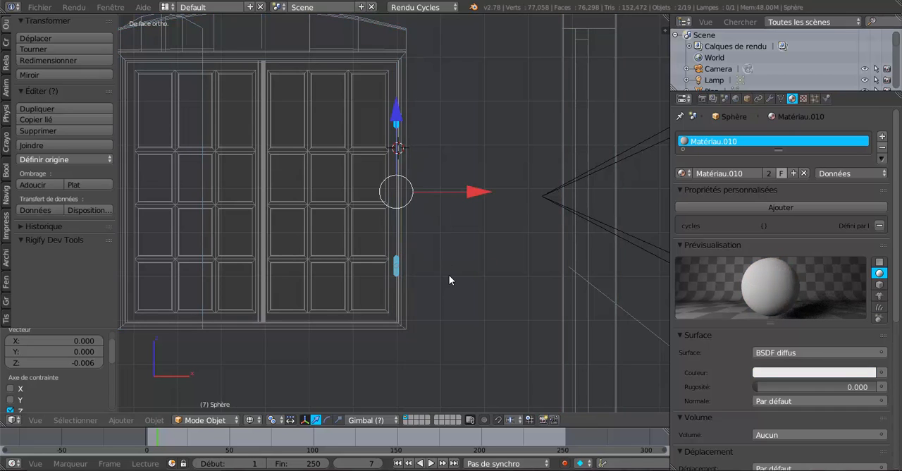
pyautogui.hotkey('shift', 'd')
pyautogui.press('Escape')
pyautogui.press('g')
pyautogui.press('x')
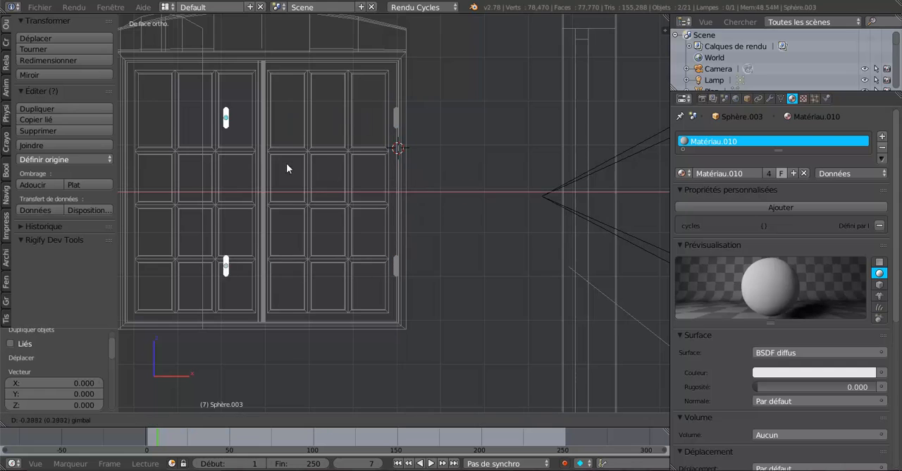
pyautogui.click(230, 159)
# Step: Move the two copied hinge pins another -0.036 or so along X towards the opposite casement's outer edge
pyautogui.keyDown('shift'); pyautogui.moveTo(270, 164); pyautogui.dragTo(460, 183, button='middle'); pyautogui.keyUp('shift')
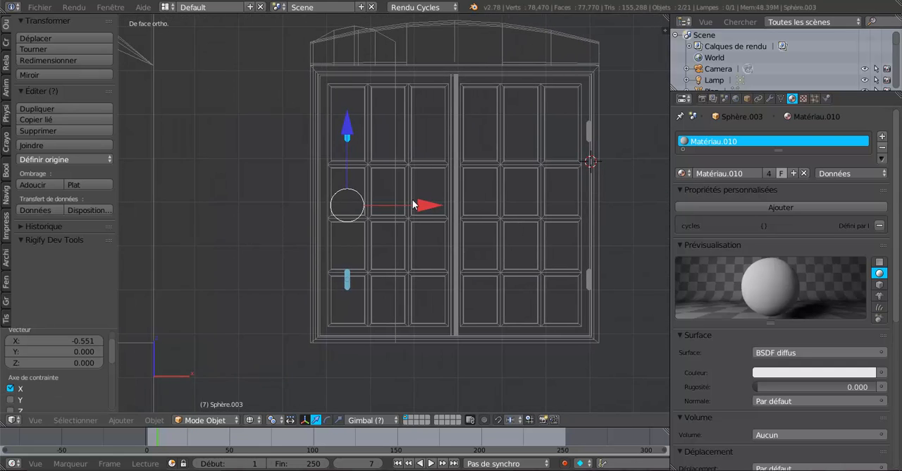
pyautogui.scroll(2, 414, 204)
pyautogui.press('g')
pyautogui.press('x')
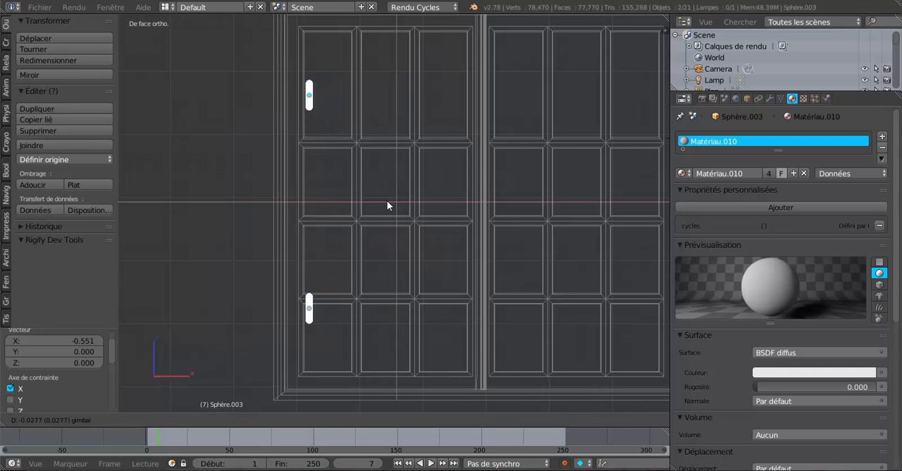
pyautogui.click(383, 201)
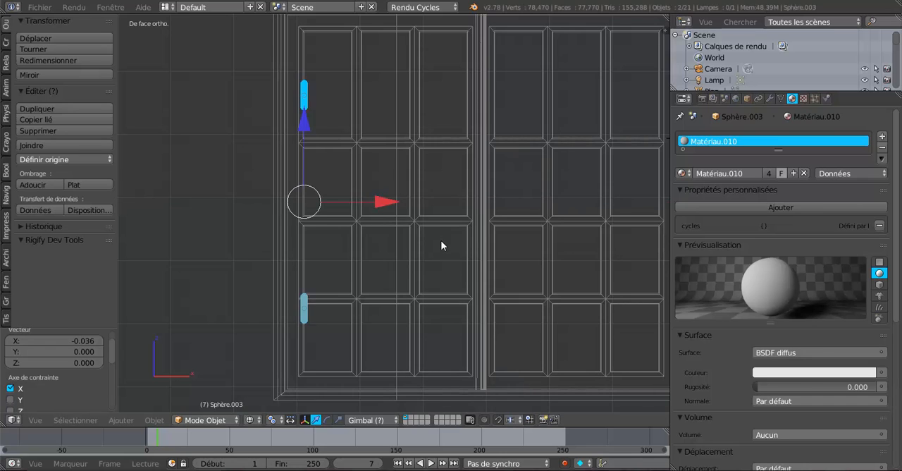
# Step: Examine in the top wireframe view how the copied hinge pins sit against the window frame's outer edge
pyautogui.press('KP_7')
pyautogui.scroll(3, 333, 260)
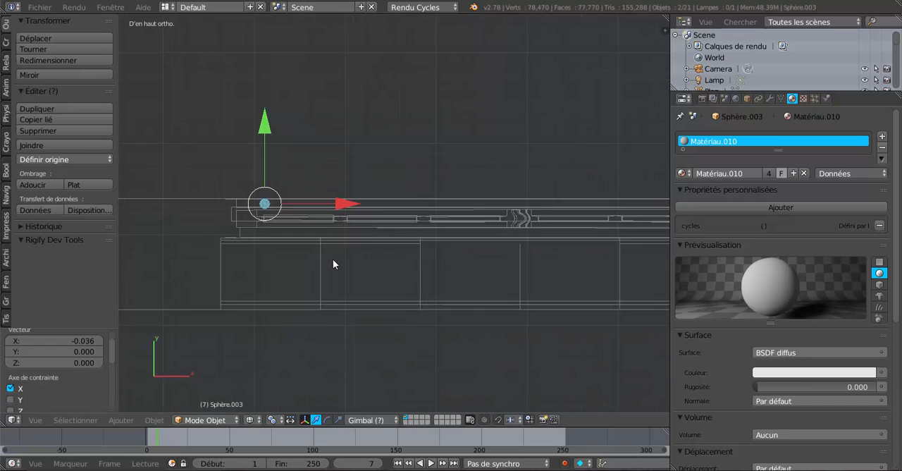
pyautogui.scroll(-5, 266, 249)
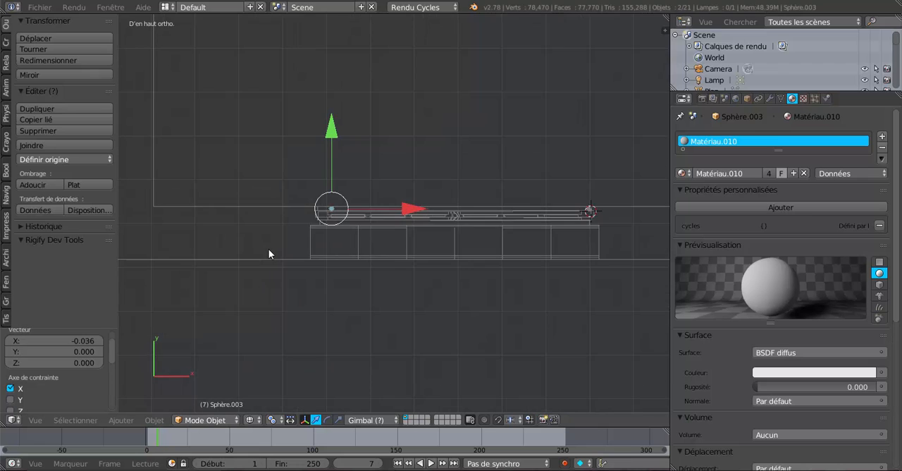
pyautogui.scroll(3, 269, 249)
pyautogui.scroll(1, 269, 248)
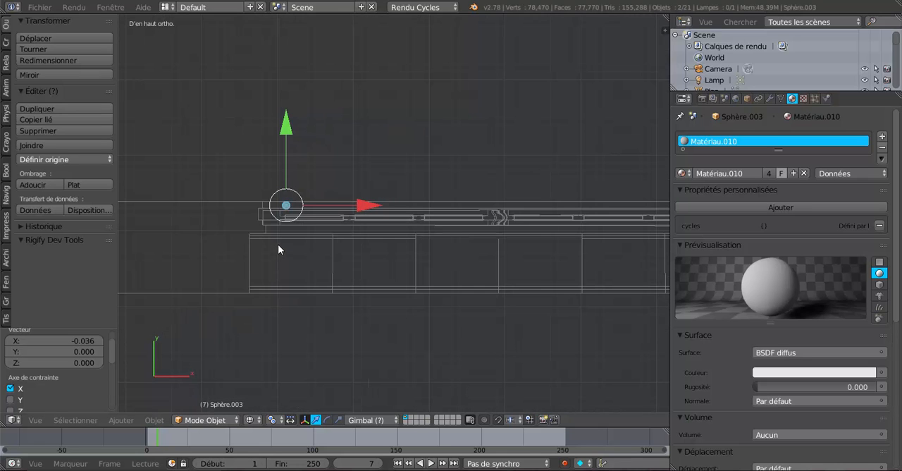
pyautogui.scroll(3, 280, 245)
pyautogui.keyDown('shift'); pyautogui.moveTo(312, 241); pyautogui.dragTo(479, 236, button='middle'); pyautogui.keyUp('shift')
pyautogui.scroll(4, 419, 218)
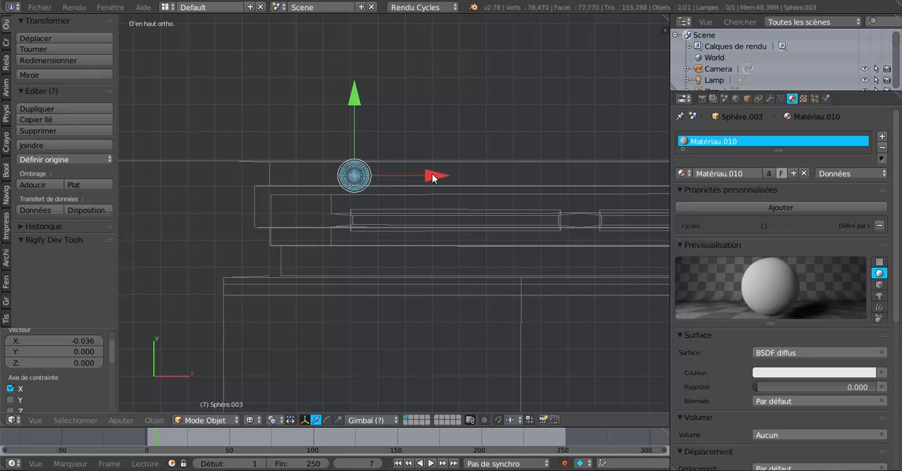
pyautogui.scroll(-10, 432, 177)
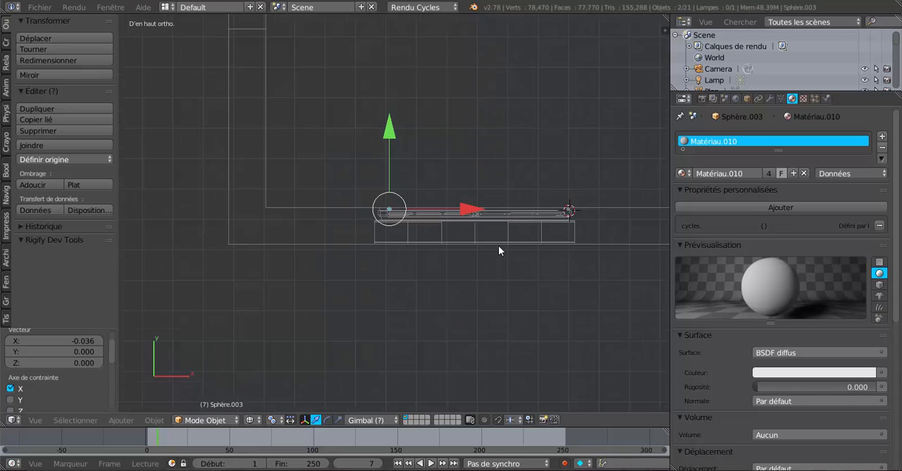
pyautogui.moveTo(503, 246); pyautogui.dragTo(306, 202, button='middle')
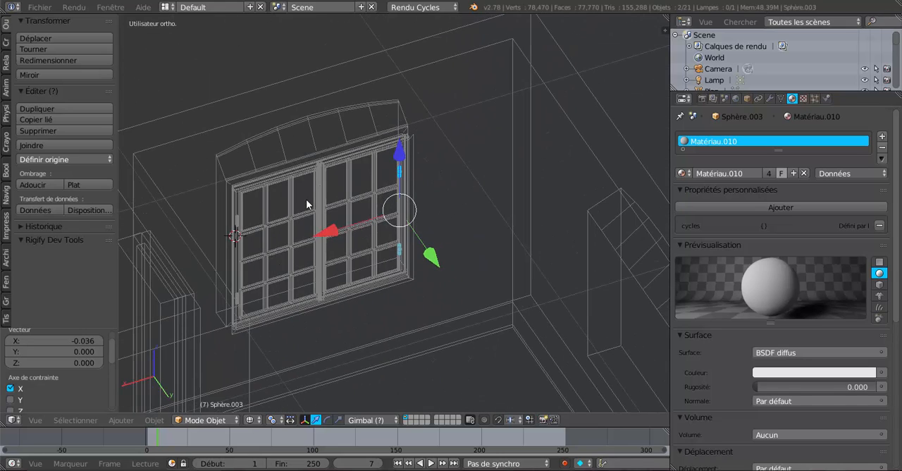
# Step: In shaded view, shift the copied hinge pins about -0.023 along X to the joint between casement and frame
pyautogui.press('z')
pyautogui.scroll(3, 331, 205)
pyautogui.moveTo(399, 188); pyautogui.dragTo(375, 236, button='middle')
pyautogui.scroll(3, 379, 240)
pyautogui.moveTo(341, 235); pyautogui.dragTo(431, 235)
pyautogui.moveTo(431, 234); pyautogui.dragTo(432, 256, button='middle')
pyautogui.scroll(-3, 495, 212)
pyautogui.scroll(-4, 455, 263)
pyautogui.moveTo(417, 275); pyautogui.dragTo(429, 266)
pyautogui.moveTo(557, 252); pyautogui.dragTo(480, 251, button='middle')
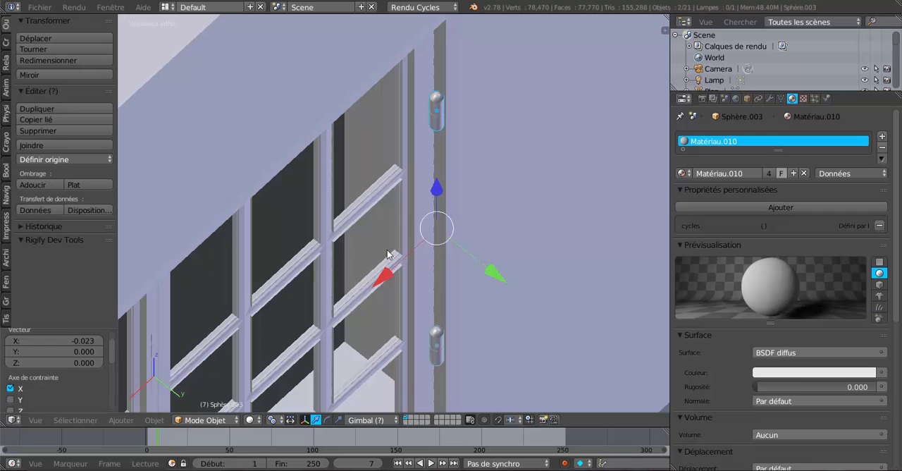
# Step: In the top wireframe view, nudge the copied hinge pins about 0.00075 along X to line up with the frame edge
pyautogui.press('KP_7')
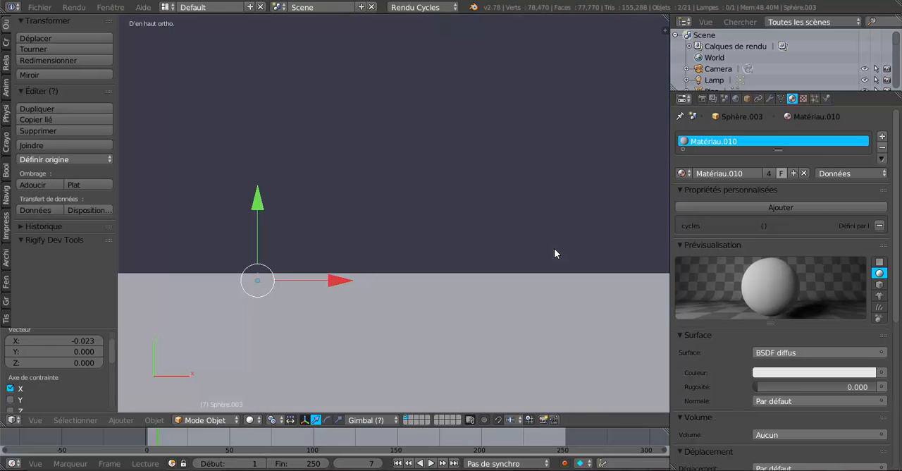
pyautogui.press('z')
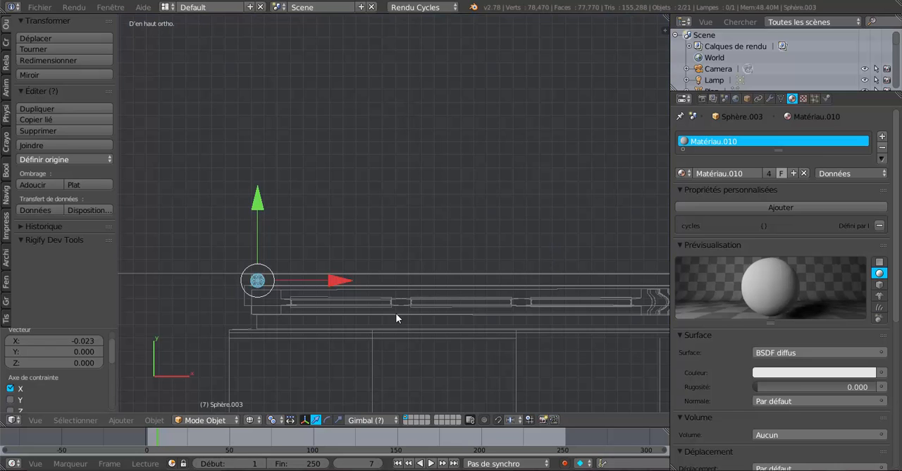
pyautogui.keyDown('shift'); pyautogui.moveTo(384, 308); pyautogui.dragTo(470, 255, button='middle'); pyautogui.keyUp('shift')
pyautogui.scroll(4, 446, 258)
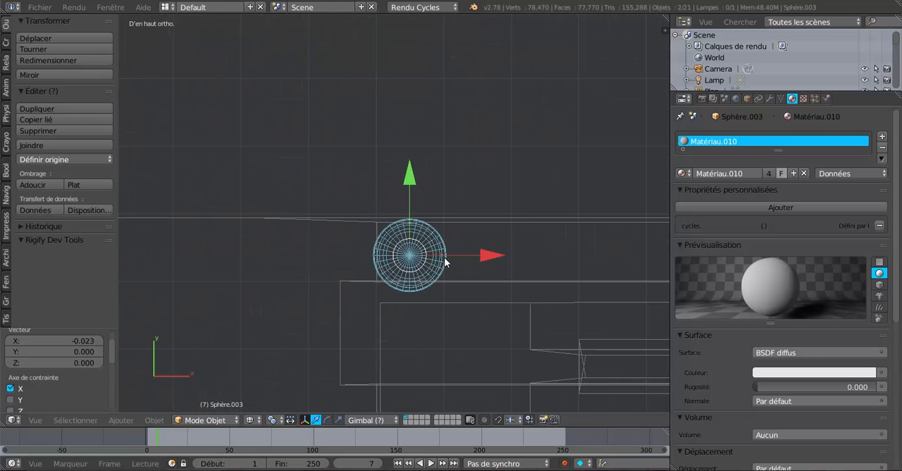
pyautogui.moveTo(489, 255); pyautogui.dragTo(489, 261)
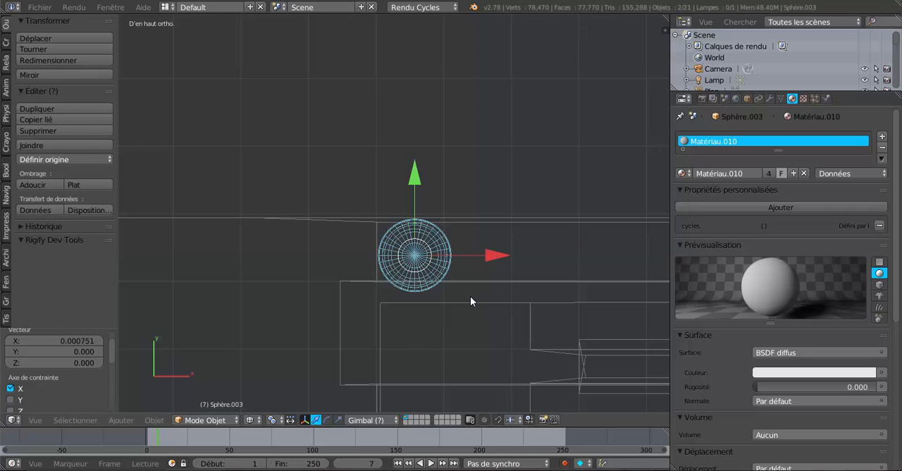
# Step: Compare in top view the copied pins' alignment with the frame against the original pins at the window's other end
pyautogui.scroll(-4, 471, 303)
pyautogui.scroll(-4, 501, 294)
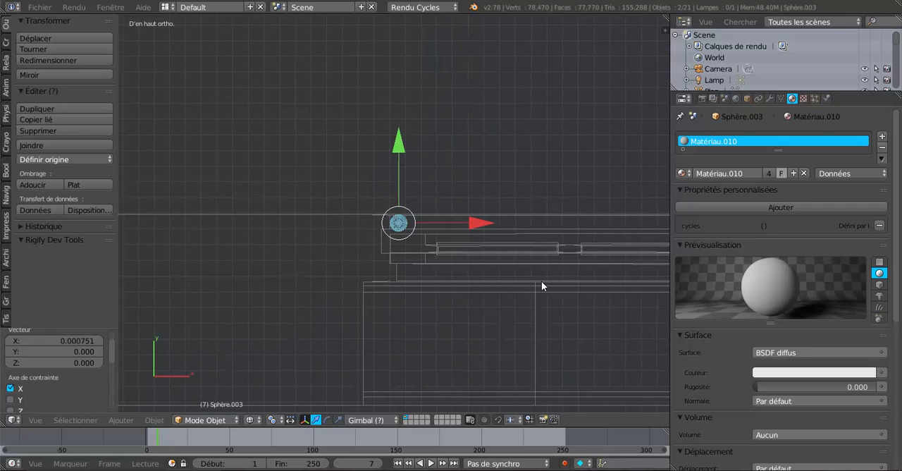
pyautogui.keyDown('shift'); pyautogui.moveTo(556, 282); pyautogui.dragTo(427, 281, button='middle'); pyautogui.keyUp('shift')
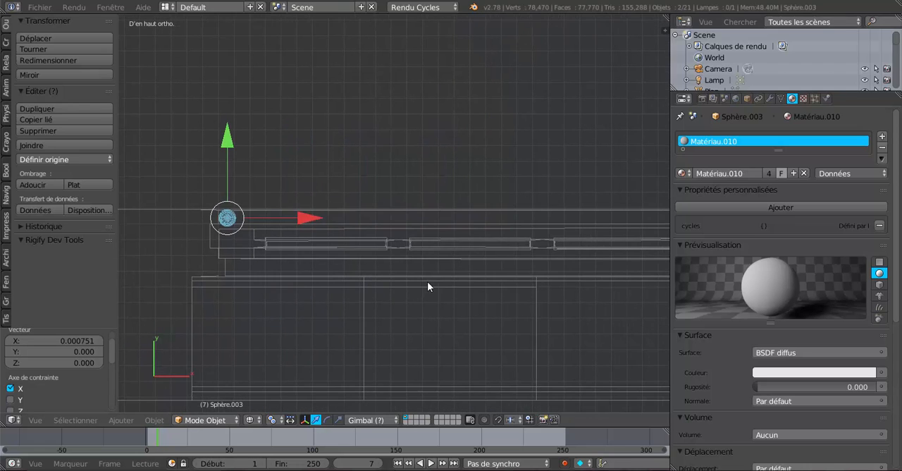
pyautogui.scroll(3, 359, 277)
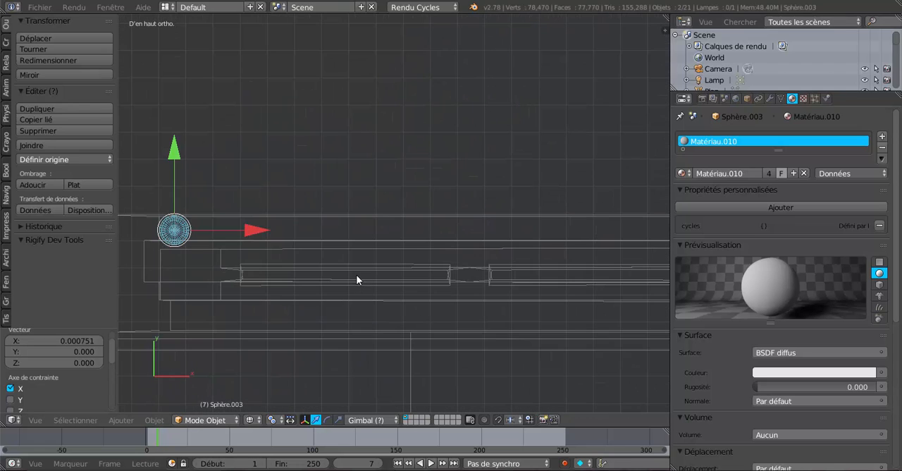
pyautogui.scroll(1, 356, 279)
pyautogui.keyDown('shift'); pyautogui.moveTo(361, 278); pyautogui.dragTo(549, 279, button='middle'); pyautogui.keyUp('shift')
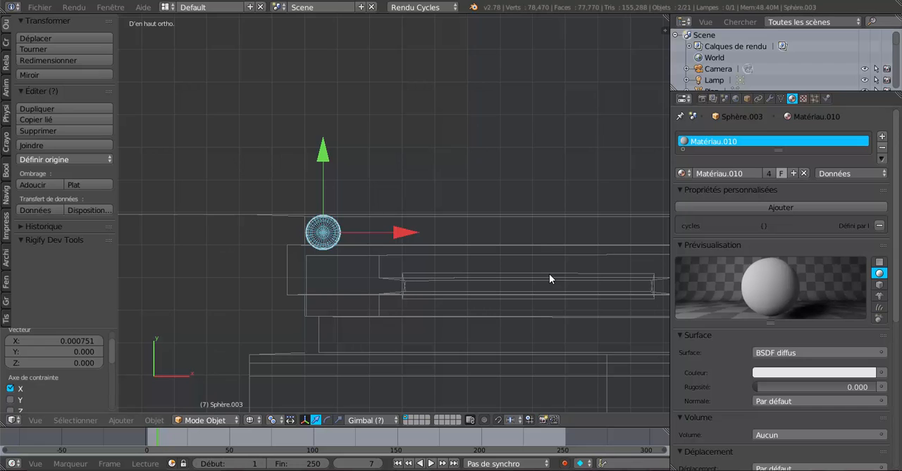
pyautogui.scroll(2, 387, 241)
pyautogui.scroll(-5, 387, 242)
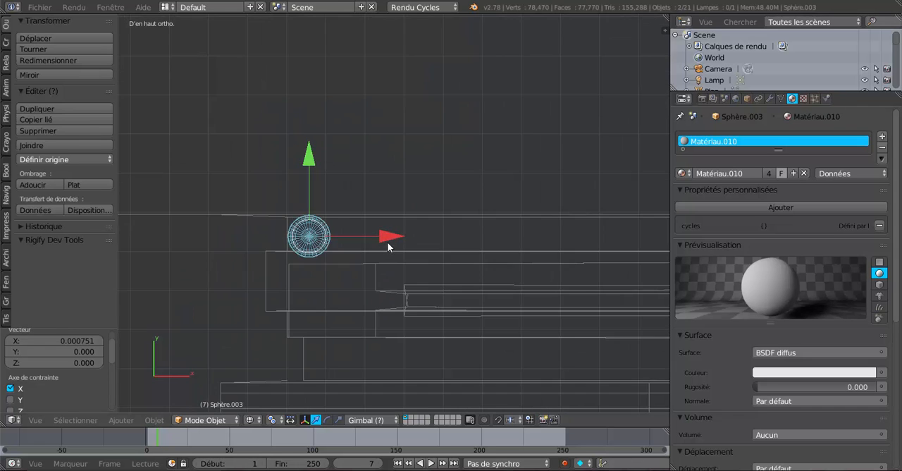
pyautogui.moveTo(429, 260)
pyautogui.keyDown('shift'); pyautogui.mouseDown(button='middle')
pyautogui.moveTo(562, 258)
pyautogui.moveTo(540, 266)
pyautogui.moveTo(423, 247)
pyautogui.mouseUp(button='middle'); pyautogui.keyUp('shift')
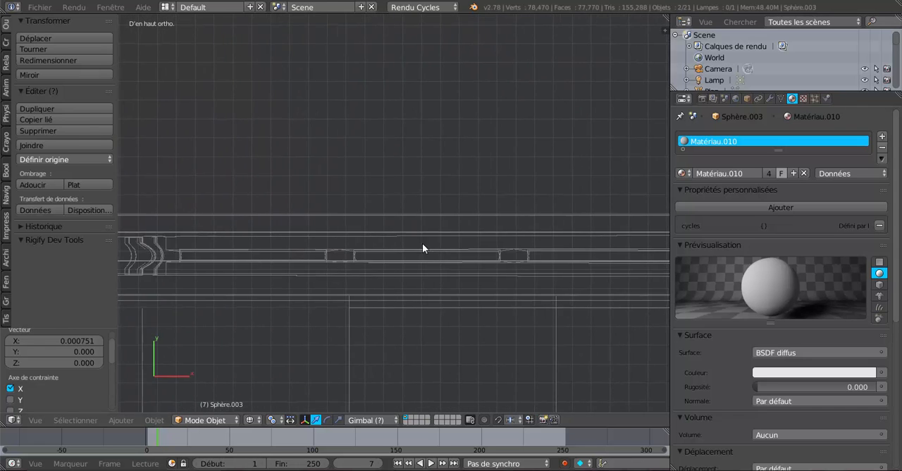
pyautogui.scroll(3, 422, 243)
pyautogui.scroll(5, 288, 247)
pyautogui.scroll(2, 288, 247)
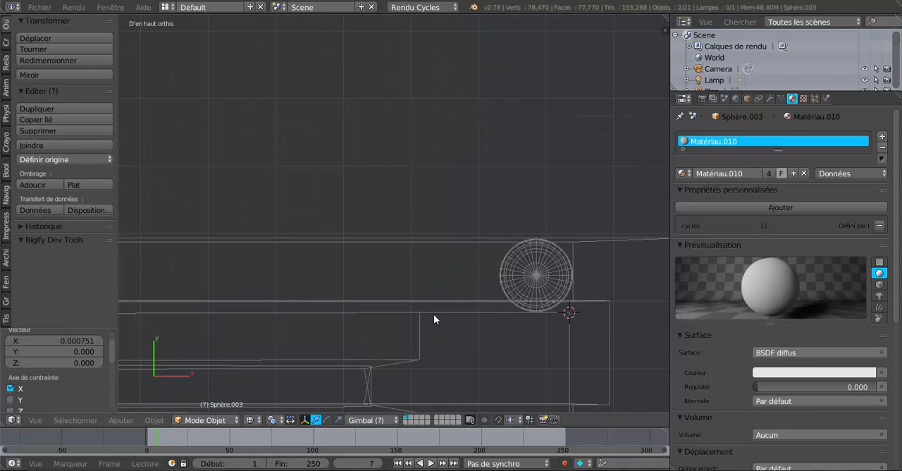
pyautogui.scroll(-5, 365, 315)
pyautogui.keyDown('shift'); pyautogui.moveTo(245, 297); pyautogui.dragTo(618, 302, button='middle'); pyautogui.keyUp('shift')
pyautogui.keyDown('shift'); pyautogui.moveTo(328, 292); pyautogui.dragTo(578, 287, button='middle'); pyautogui.keyUp('shift')
pyautogui.keyDown('shift'); pyautogui.moveTo(411, 282); pyautogui.dragTo(623, 284, button='middle'); pyautogui.keyUp('shift')
pyautogui.keyDown('shift'); pyautogui.moveTo(298, 268); pyautogui.dragTo(524, 274, button='middle'); pyautogui.keyUp('shift')
pyautogui.keyDown('shift'); pyautogui.moveTo(272, 254); pyautogui.dragTo(494, 262, button='middle'); pyautogui.keyUp('shift')
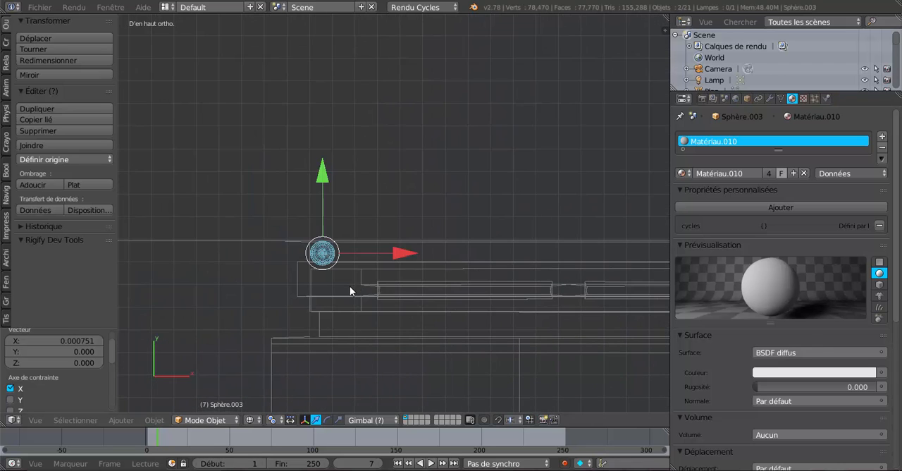
pyautogui.scroll(4, 350, 286)
pyautogui.keyDown('shift'); pyautogui.moveTo(319, 293); pyautogui.dragTo(456, 235, button='middle'); pyautogui.keyUp('shift')
pyautogui.scroll(1, 431, 245)
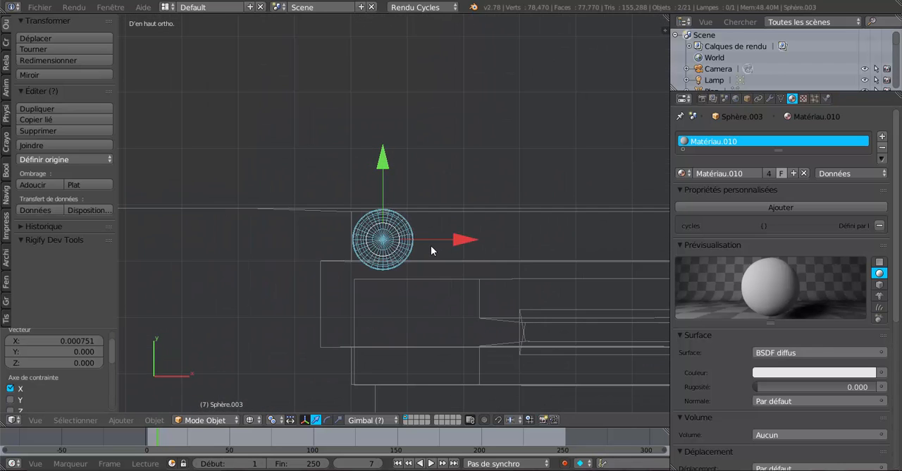
pyautogui.scroll(-2, 434, 249)
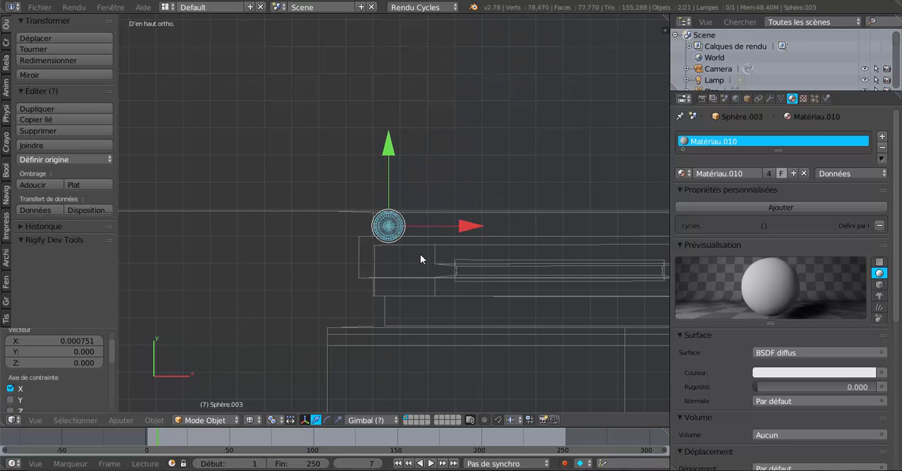
pyautogui.scroll(1, 415, 254)
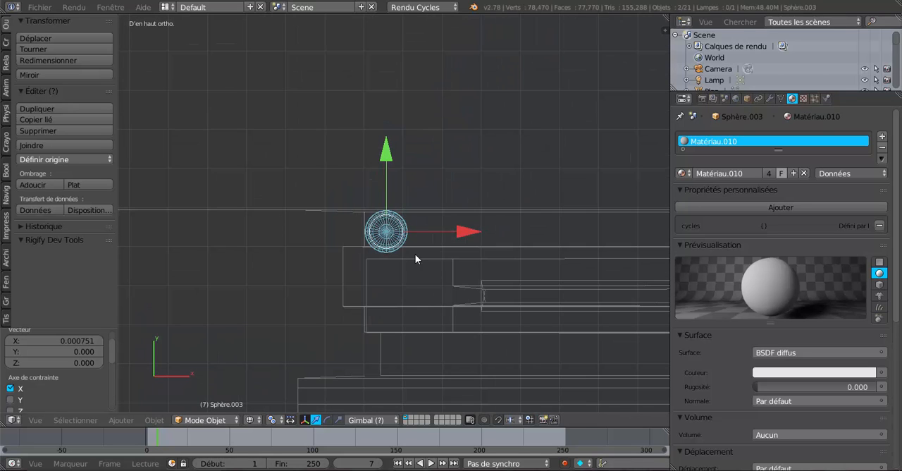
pyautogui.scroll(-2, 415, 253)
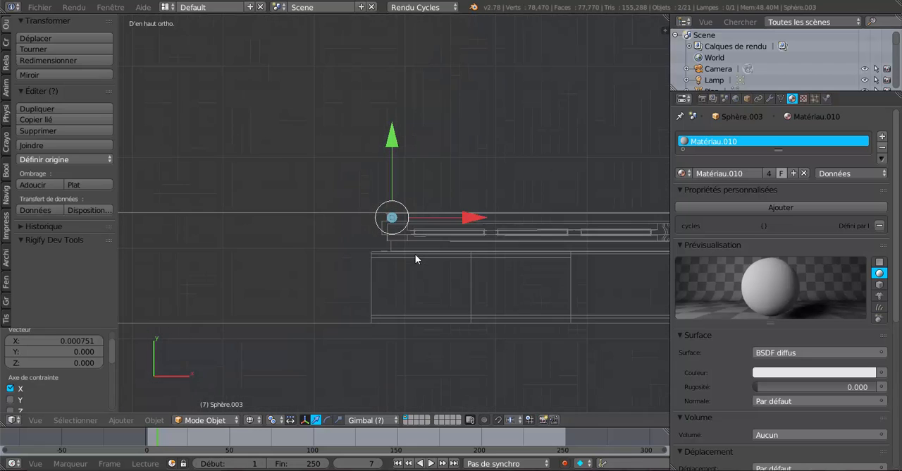
# Step: Inspect the copied and original upper hinge pins on both casements in the shaded view
pyautogui.press('Tab')
pyautogui.scroll(-3, 468, 270)
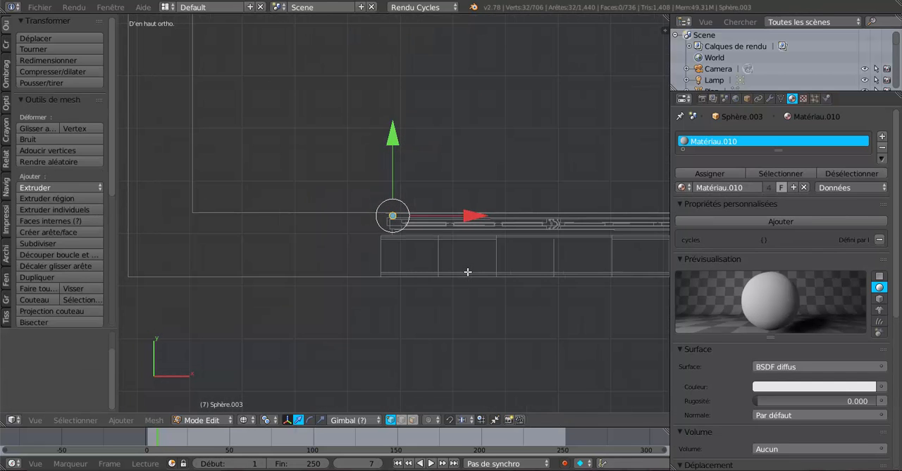
pyautogui.press('z')
pyautogui.moveTo(525, 280)
pyautogui.mouseDown(button='middle')
pyautogui.moveTo(362, 262)
pyautogui.moveTo(299, 206)
pyautogui.mouseUp(button='middle')
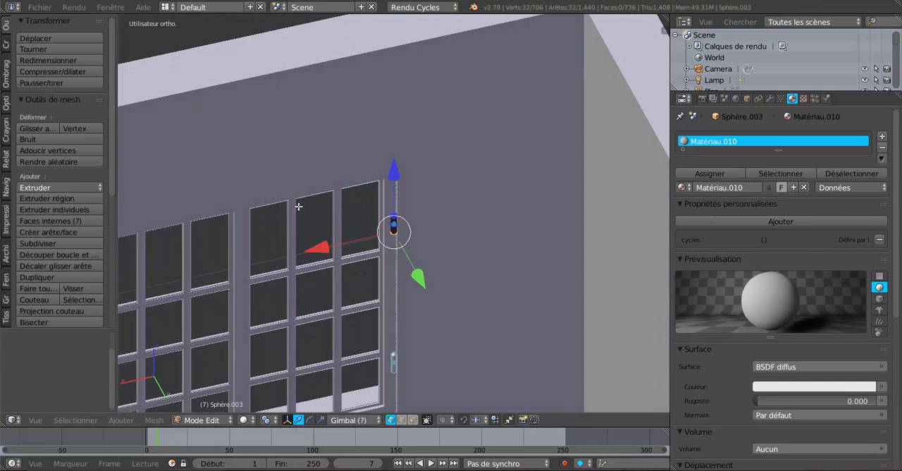
pyautogui.press('Tab')
pyautogui.scroll(4, 366, 246)
pyautogui.moveTo(382, 274)
pyautogui.mouseDown(button='middle')
pyautogui.moveTo(344, 277)
pyautogui.moveTo(392, 273)
pyautogui.mouseUp(button='middle')
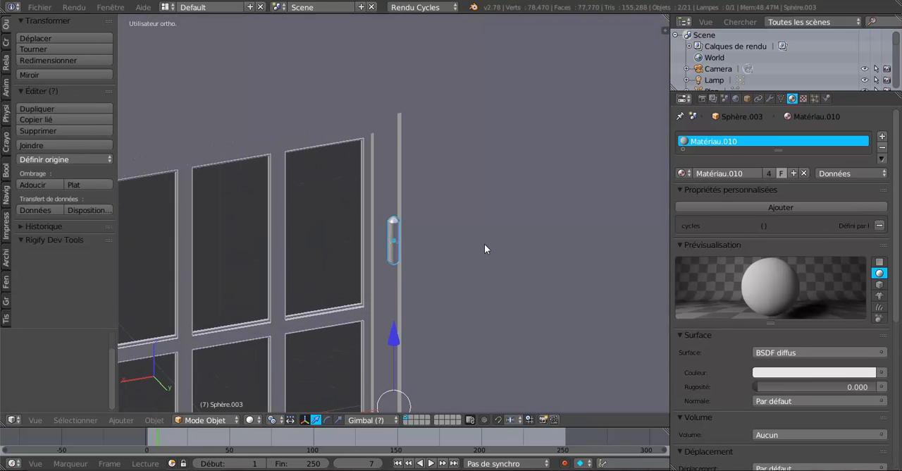
pyautogui.scroll(-4, 484, 248)
pyautogui.moveTo(387, 319); pyautogui.dragTo(417, 275, button='middle')
pyautogui.scroll(4, 312, 284)
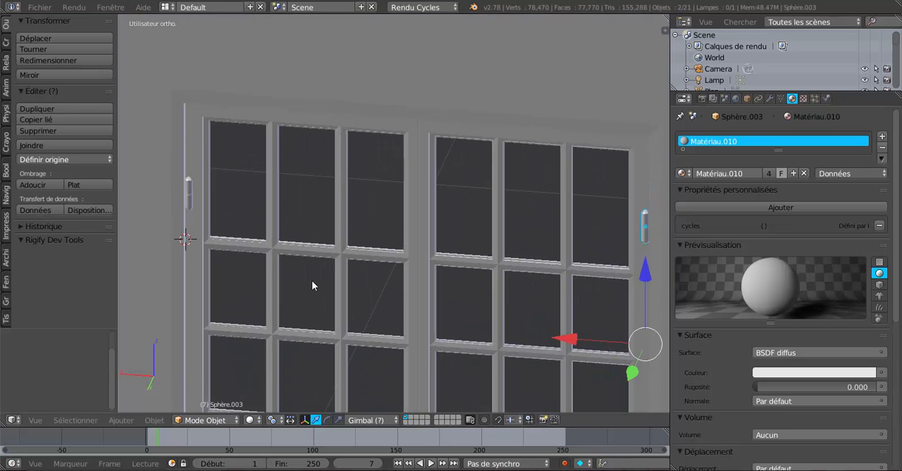
pyautogui.keyDown('shift'); pyautogui.moveTo(368, 249); pyautogui.dragTo(396, 247, button='middle'); pyautogui.keyUp('shift')
pyautogui.scroll(3, 342, 261)
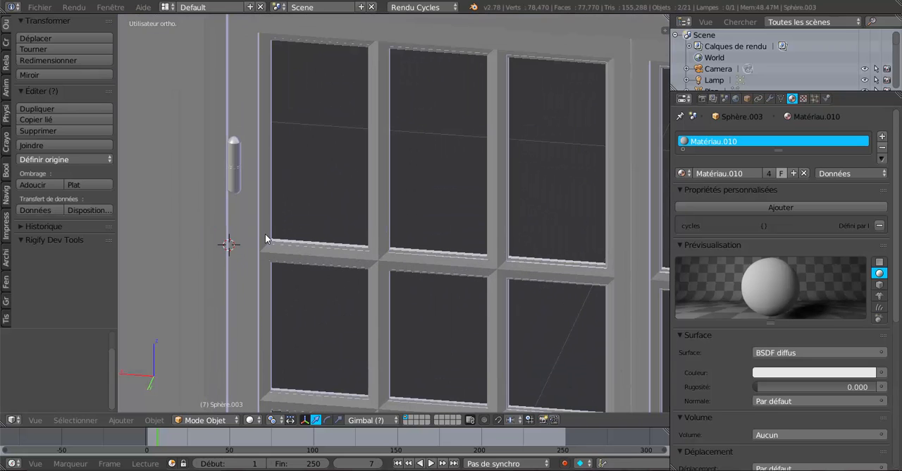
# Step: Join the upper and lower hinge pins to the adjacent casement Plan.014, keeping the casement as the active object
pyautogui.rightClick(235, 158)
pyautogui.keyDown('shift'); pyautogui.scroll(-5, 260, 255); pyautogui.keyUp('shift')
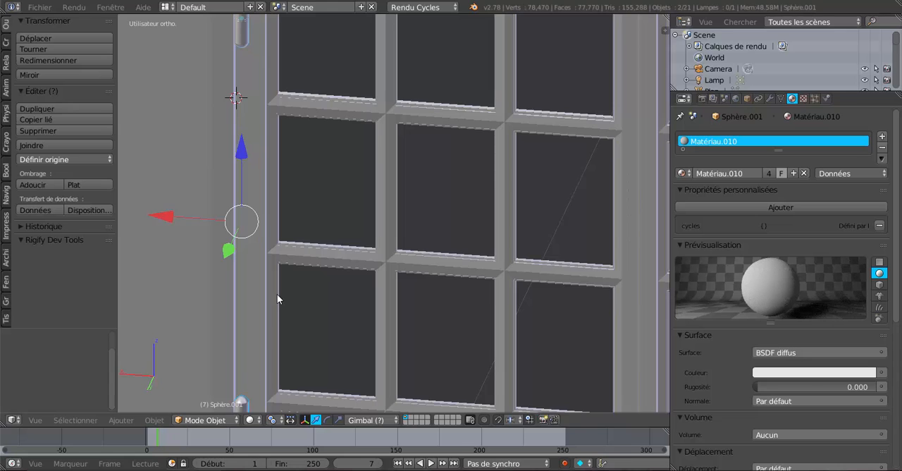
pyautogui.scroll(-4, 277, 294)
pyautogui.rightClick(324, 246)
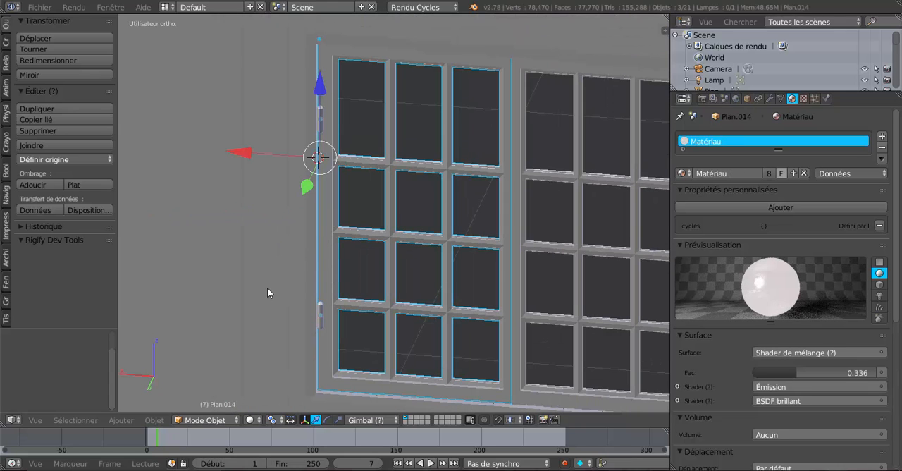
pyautogui.click(29, 145)
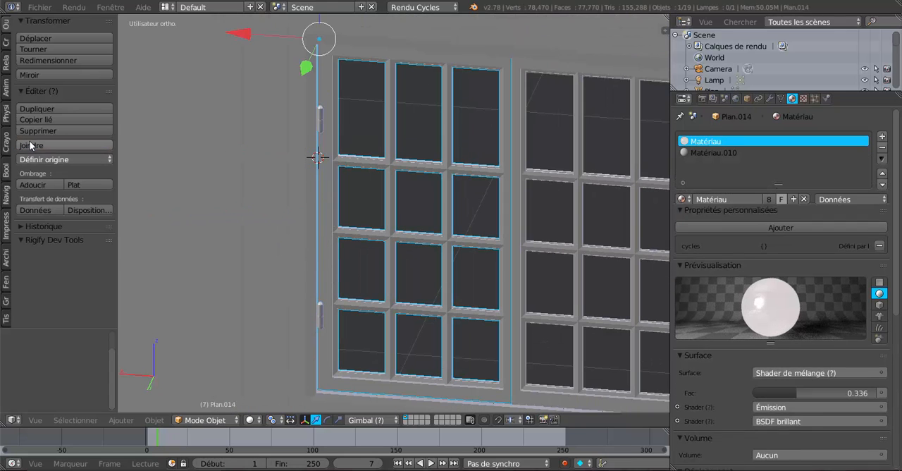
# Step: Join the two hinge pins at the window's other end to casement Plan.005, keeping the casement as the active object
pyautogui.scroll(-1, 161, 222)
pyautogui.scroll(-3, 160, 218)
pyautogui.moveTo(161, 218); pyautogui.dragTo(265, 251, button='middle')
pyautogui.moveTo(500, 254); pyautogui.dragTo(425, 266, button='middle')
pyautogui.scroll(6, 444, 256)
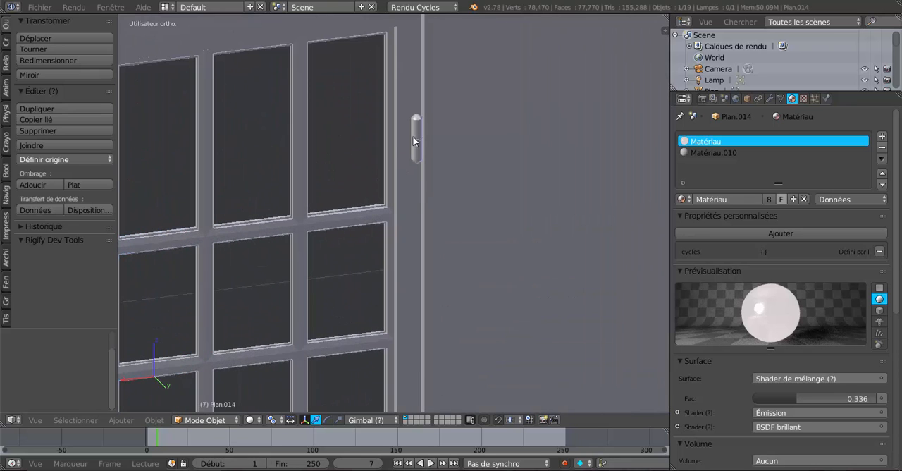
pyautogui.rightClick(417, 139)
pyautogui.scroll(-3, 418, 225)
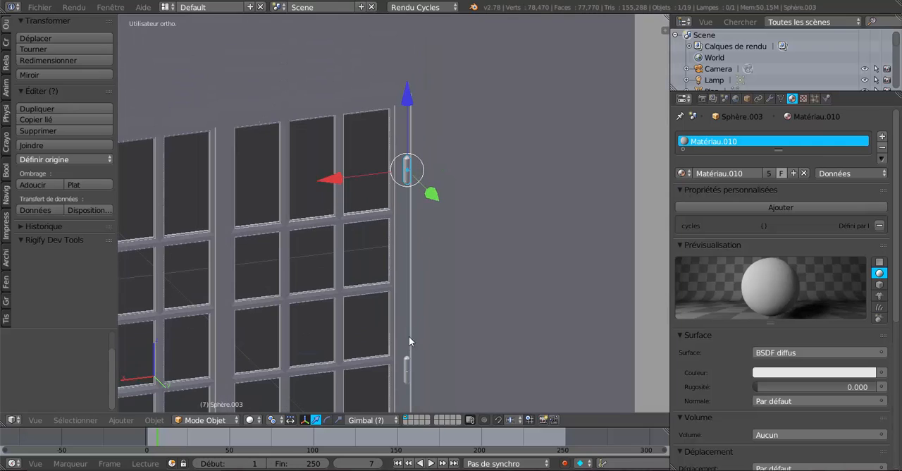
pyautogui.keyDown('shift'); pyautogui.rightClick(408, 368); pyautogui.keyUp('shift')
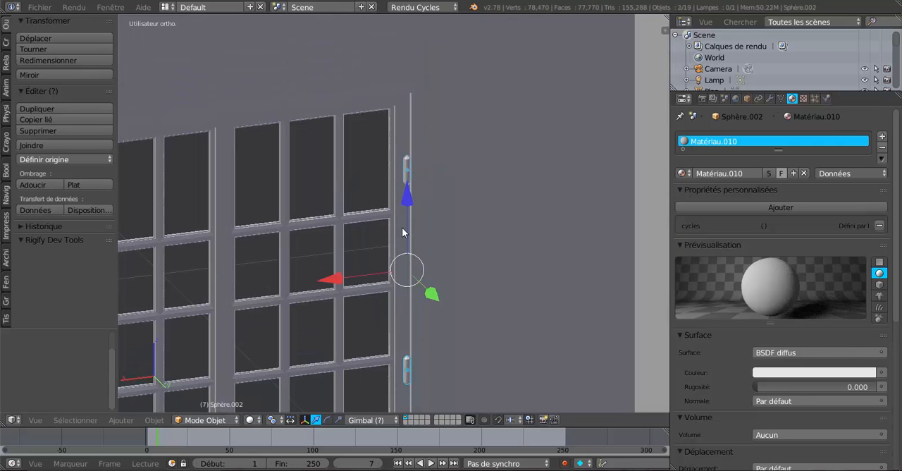
pyautogui.keyDown('shift'); pyautogui.rightClick(255, 312); pyautogui.keyUp('shift')
pyautogui.click(33, 146)
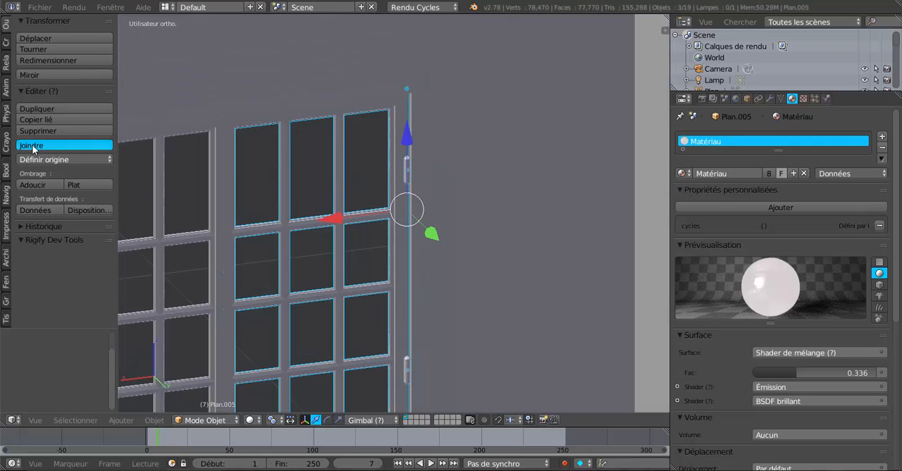
# Step: Try rotating casement Plan.005 about the global Z axis around its current origin
pyautogui.scroll(-3, 470, 311)
pyautogui.moveTo(469, 311); pyautogui.dragTo(422, 318, button='middle')
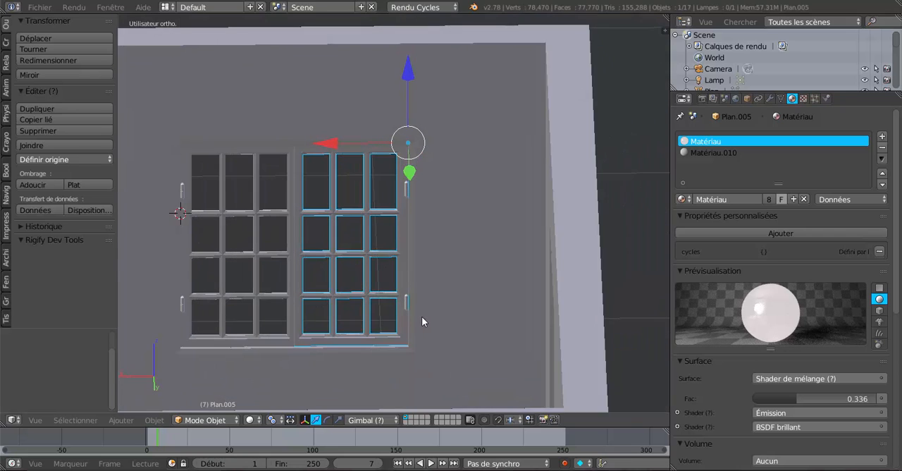
pyautogui.scroll(2, 422, 317)
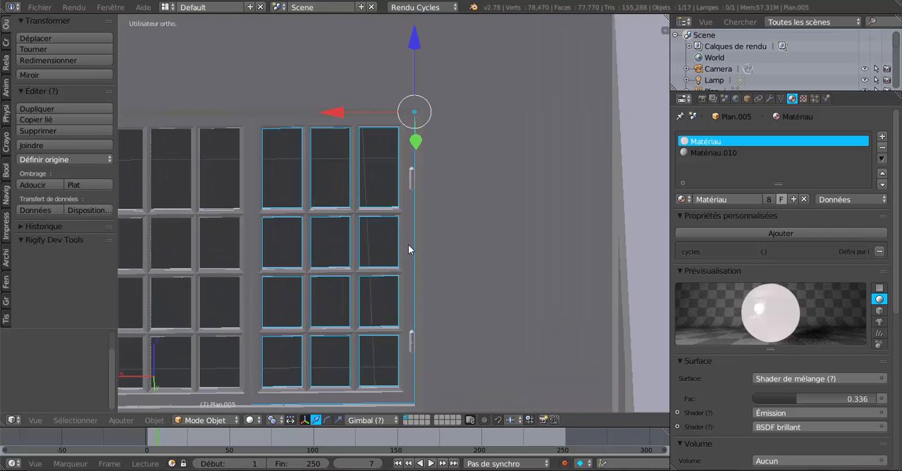
pyautogui.press('r')
pyautogui.press('z')
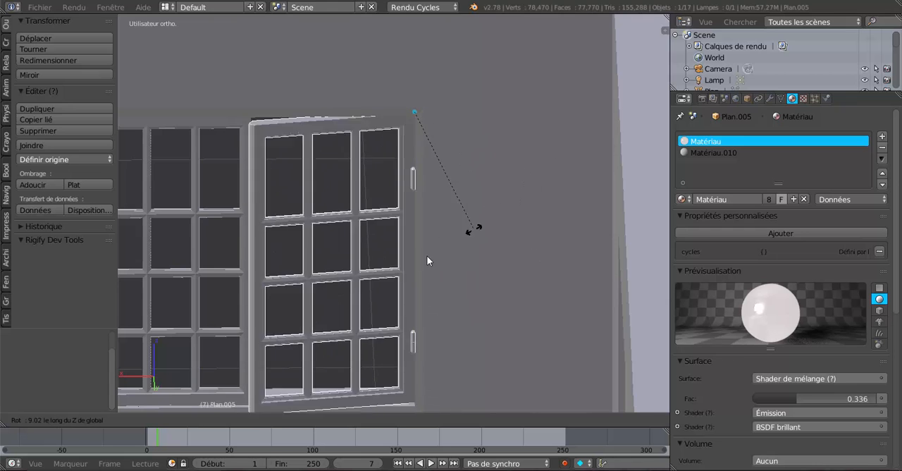
pyautogui.rightClick(480, 222)
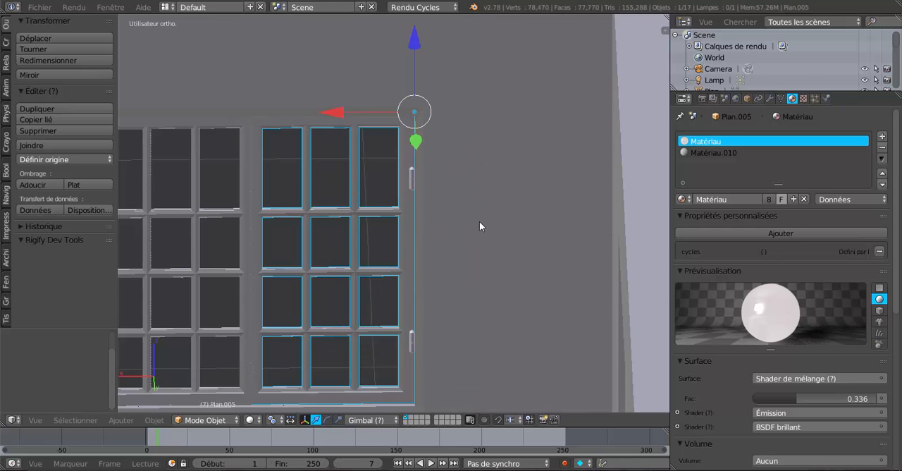
# Step: In Edit Mode, snap the 3D cursor to the tip vertex of the domed cap on Plan.005's upper hinge pin
pyautogui.moveTo(480, 221); pyautogui.dragTo(449, 270, button='middle')
pyautogui.scroll(3, 440, 261)
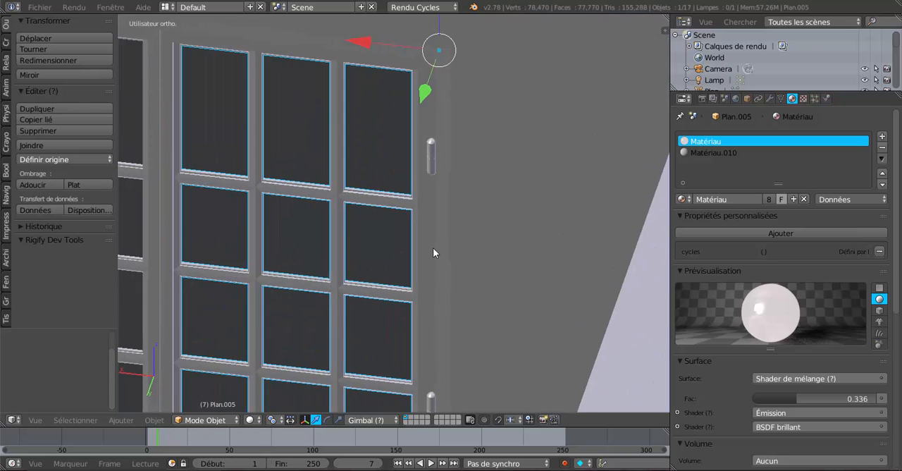
pyautogui.scroll(3, 436, 243)
pyautogui.press('Tab')
pyautogui.moveTo(447, 214); pyautogui.dragTo(439, 334, button='middle')
pyautogui.scroll(4, 471, 304)
pyautogui.keyDown('shift'); pyautogui.moveTo(473, 303); pyautogui.dragTo(396, 317, button='middle'); pyautogui.keyUp('shift')
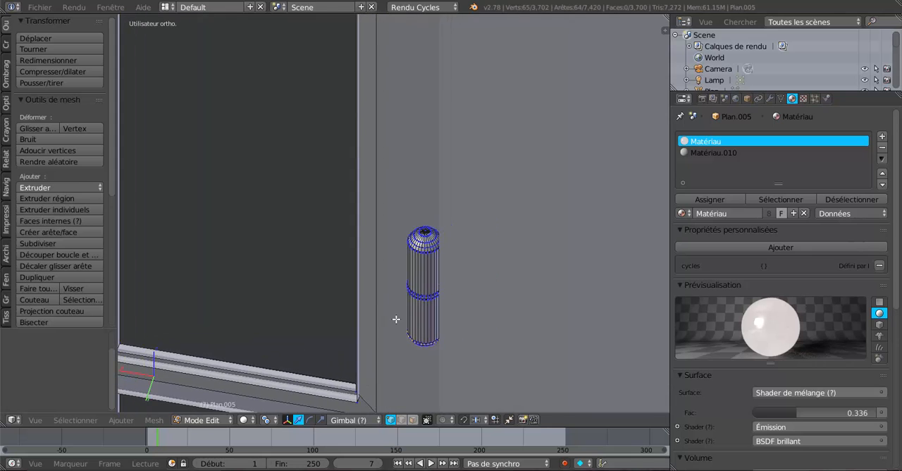
pyautogui.scroll(4, 426, 309)
pyautogui.scroll(4, 426, 309)
pyautogui.keyDown('shift'); pyautogui.moveTo(547, 304); pyautogui.dragTo(406, 301, button='middle'); pyautogui.keyUp('shift')
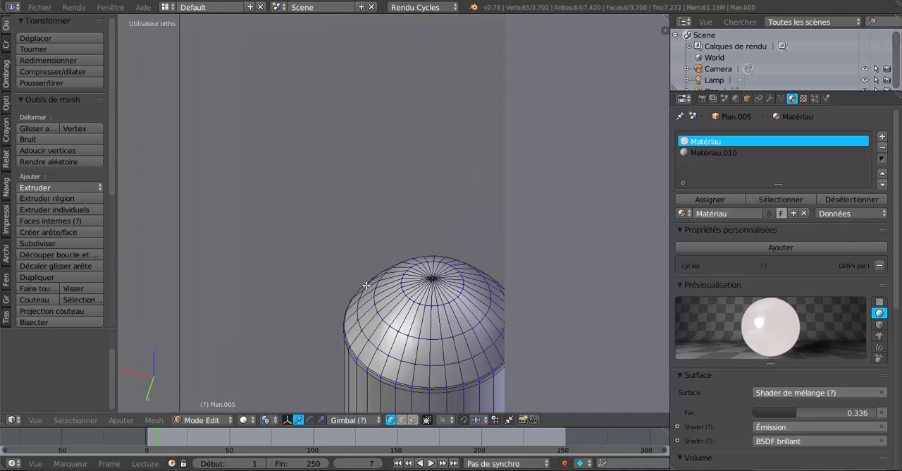
pyautogui.scroll(2, 406, 301)
pyautogui.scroll(1, 406, 301)
pyautogui.rightClick(433, 324)
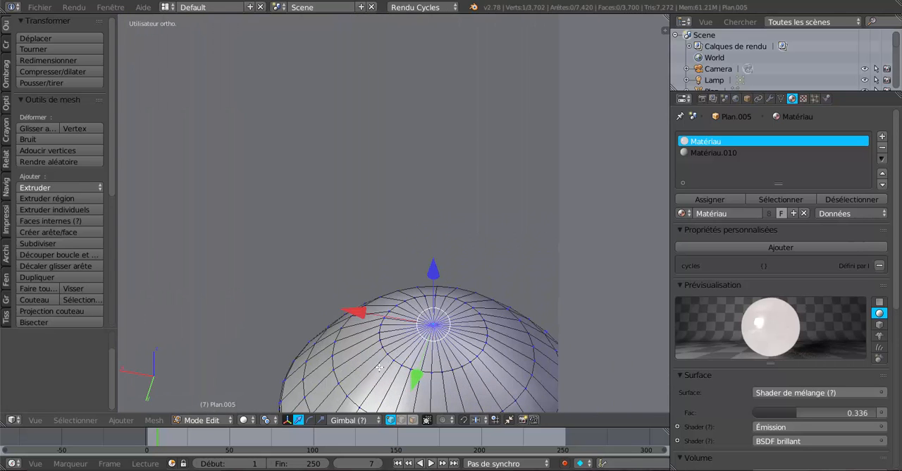
pyautogui.scroll(-4, 380, 367)
pyautogui.scroll(1, 382, 365)
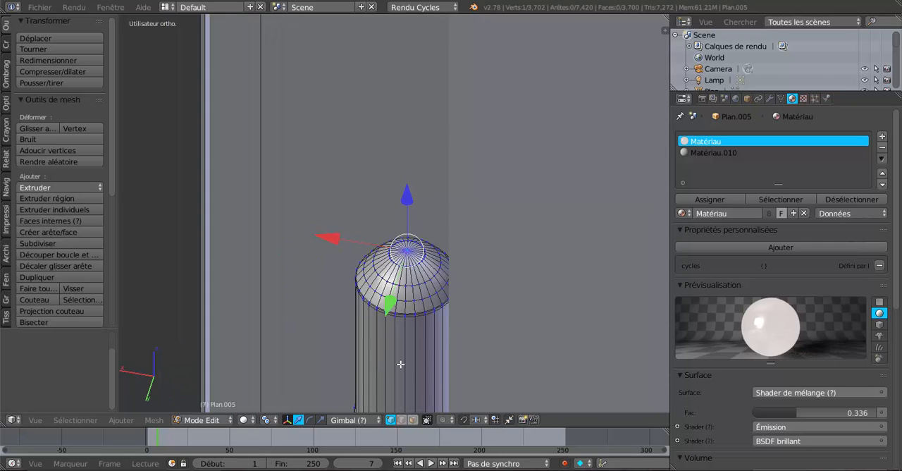
pyautogui.hotkey('shift', 's')
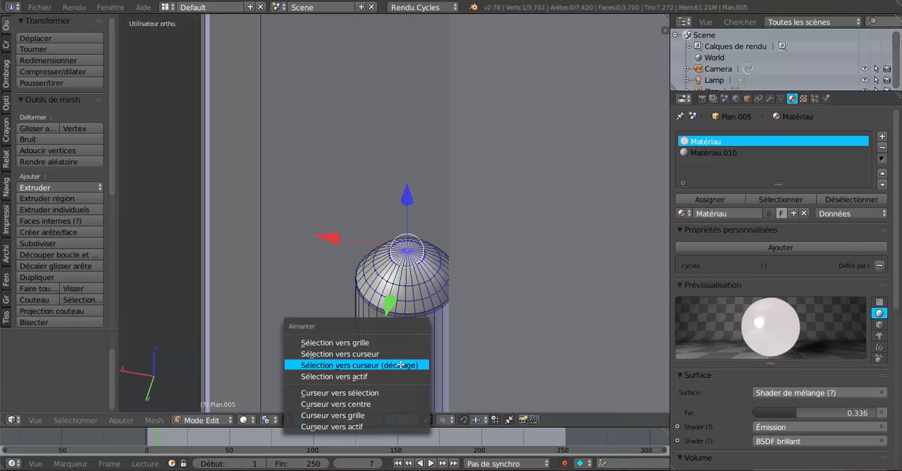
pyautogui.click(381, 393)
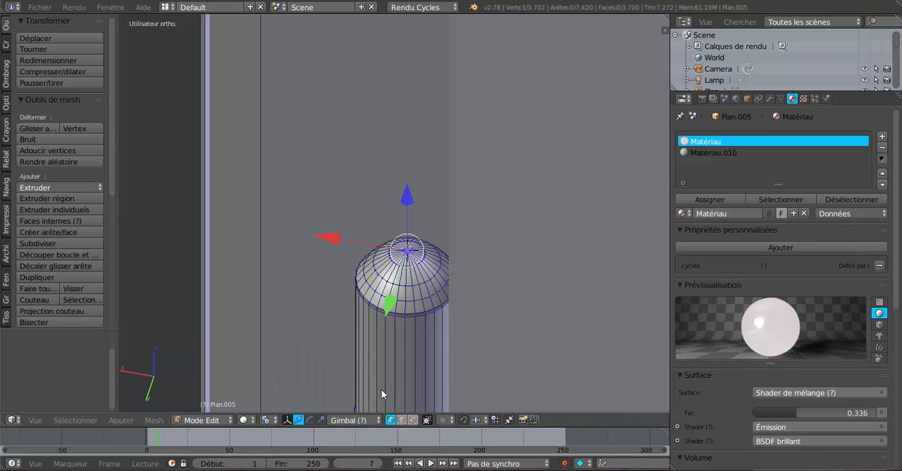
# Step: Return to Object Mode and set the origin of casement Plan.005 to the 3D cursor
pyautogui.press('Tab')
pyautogui.scroll(-4, 438, 334)
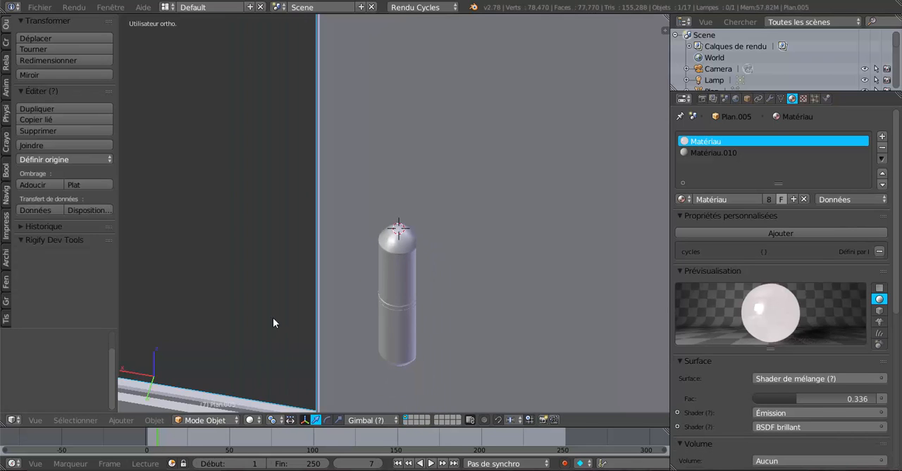
pyautogui.click(45, 161)
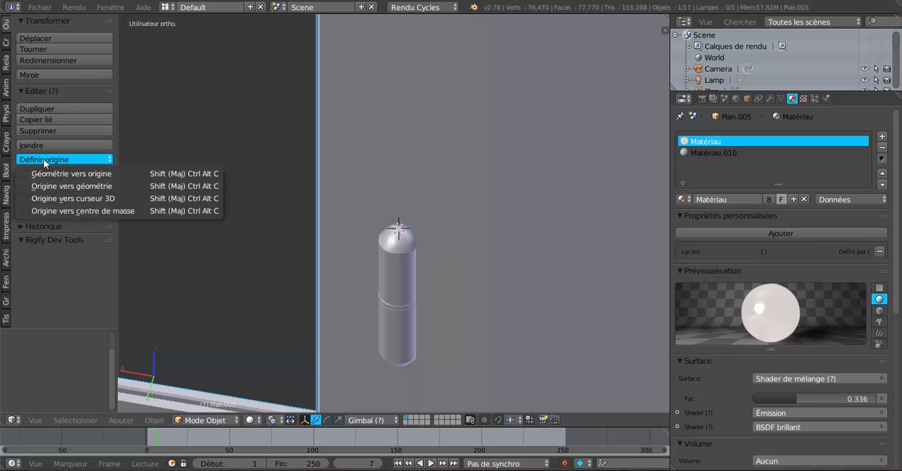
pyautogui.click(53, 199)
# Step: Try swinging casement Plan.005 open about the global Z axis around its new hinge origin
pyautogui.scroll(-2, 408, 266)
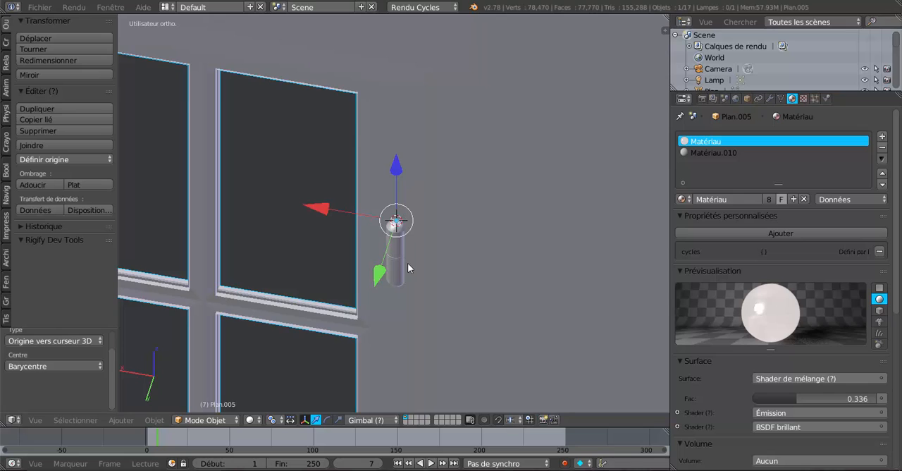
pyautogui.scroll(-3, 407, 263)
pyautogui.scroll(1, 409, 282)
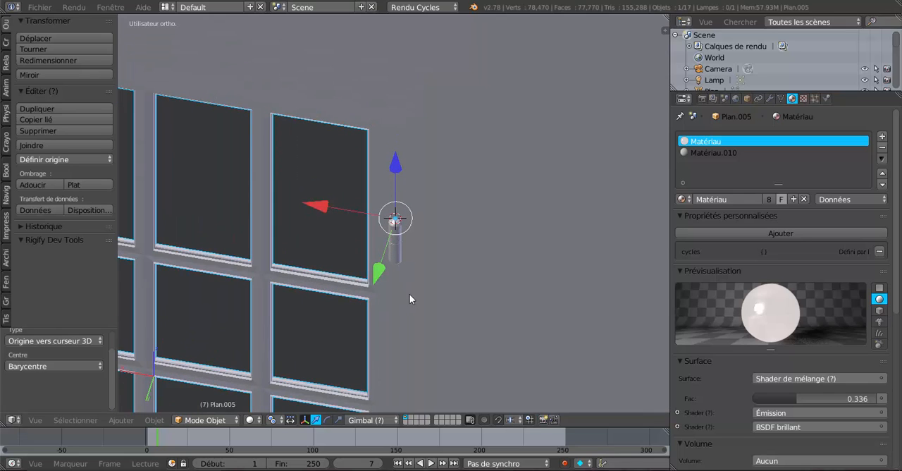
pyautogui.scroll(-6, 443, 345)
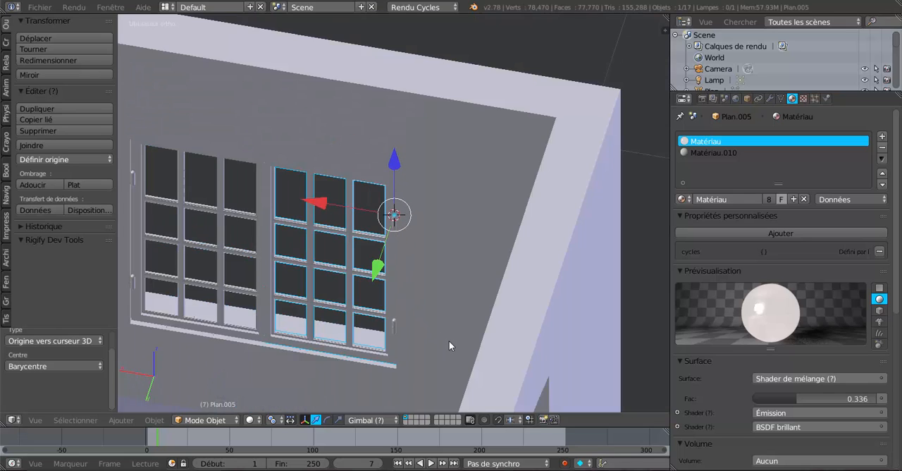
pyautogui.scroll(1, 449, 341)
pyautogui.press('r')
pyautogui.press('z')
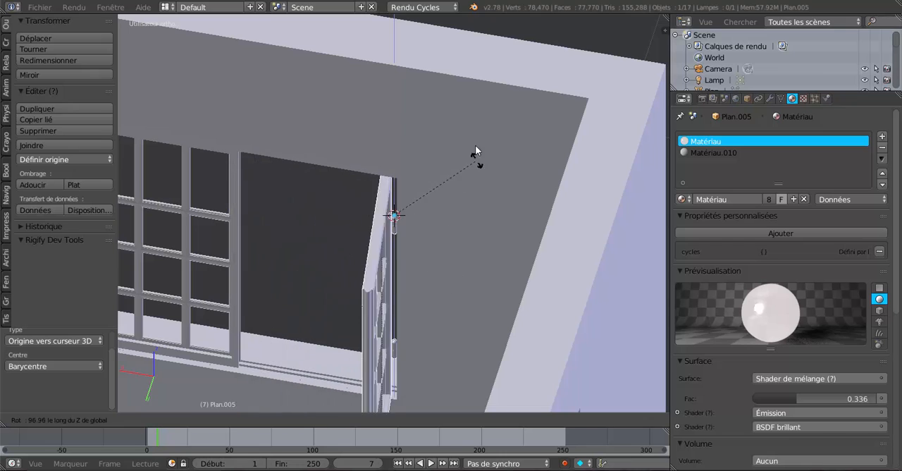
pyautogui.rightClick(469, 182)
# Step: In Edit Mode on casement Plan.014, snap the 3D cursor to the tip vertex of its upper hinge pin
pyautogui.moveTo(288, 297); pyautogui.dragTo(518, 278, button='middle')
pyautogui.scroll(2, 346, 277)
pyautogui.rightClick(324, 242)
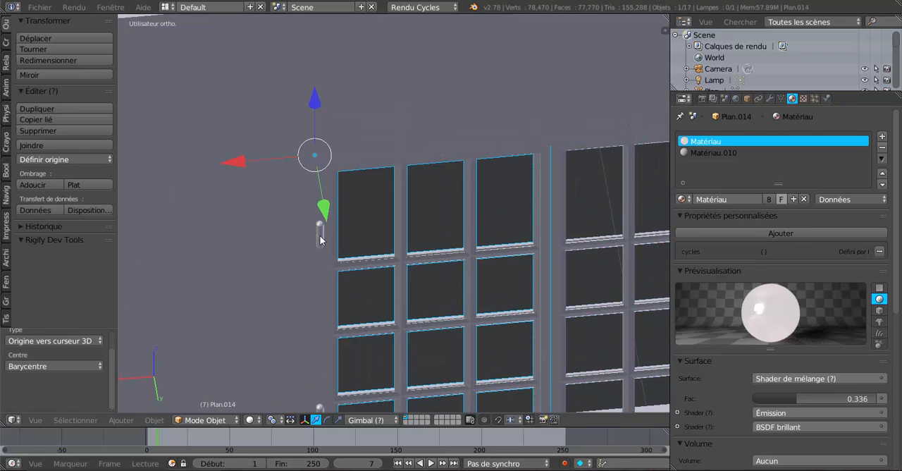
pyautogui.press('Tab')
pyautogui.scroll(4, 300, 261)
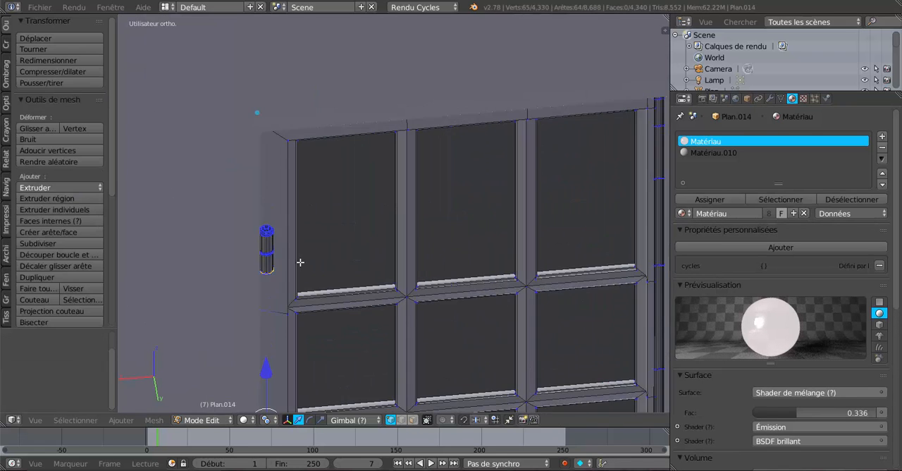
pyautogui.keyDown('shift'); pyautogui.moveTo(279, 270); pyautogui.dragTo(475, 268, button='middle'); pyautogui.keyUp('shift')
pyautogui.scroll(7, 476, 268)
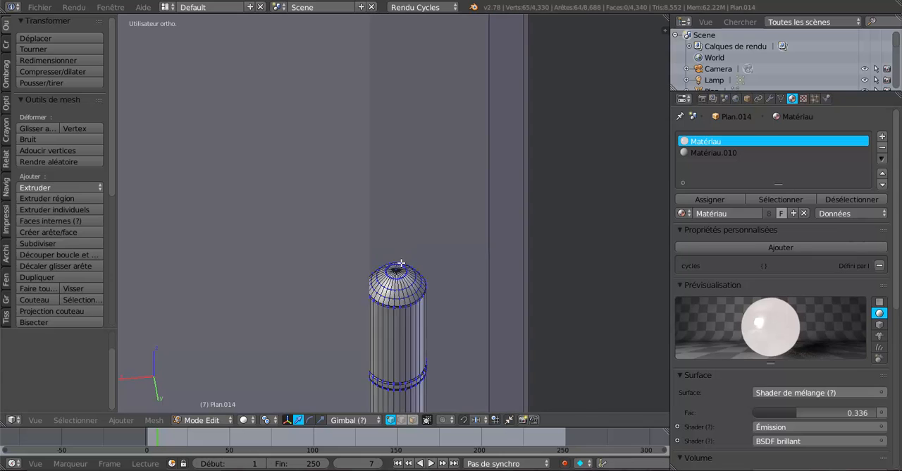
pyautogui.rightClick(400, 294)
pyautogui.scroll(-4, 399, 293)
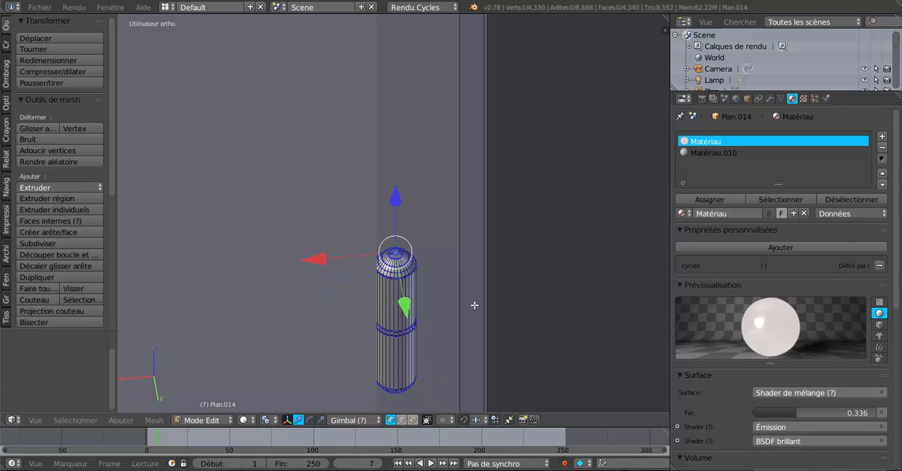
pyautogui.hotkey('shift', 's')
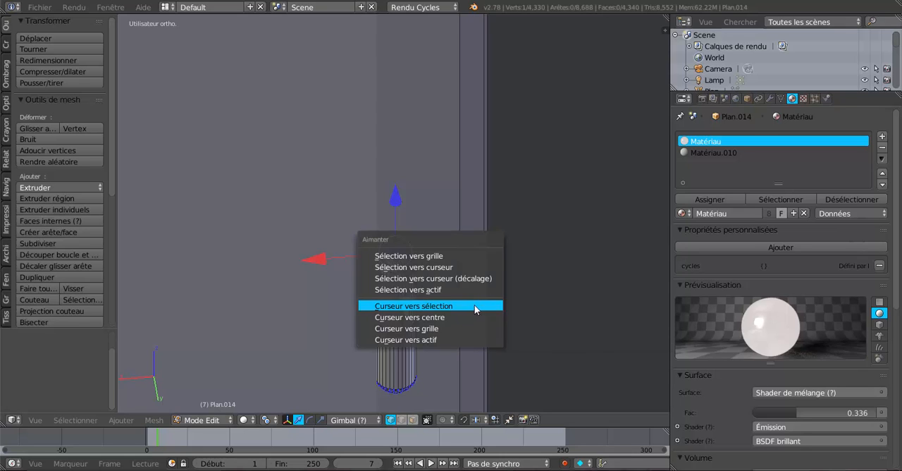
pyautogui.click(474, 305)
# Step: Return to Object Mode and move the origin of casement Plan.014 to the 3D cursor on its hinge pin
pyautogui.press('Tab')
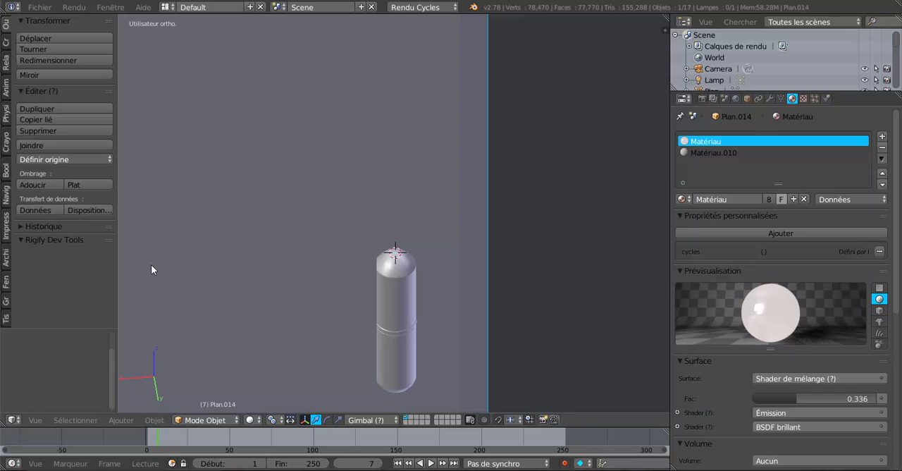
pyautogui.click(56, 162)
pyautogui.click(67, 203)
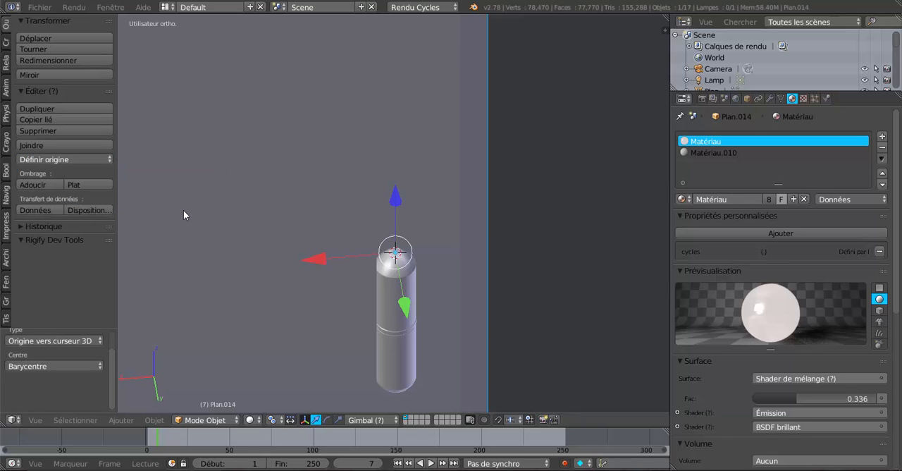
# Step: Try swinging casement Plan.014 open about the global Z axis, and view the window from the facade's other side
pyautogui.scroll(-4, 461, 270)
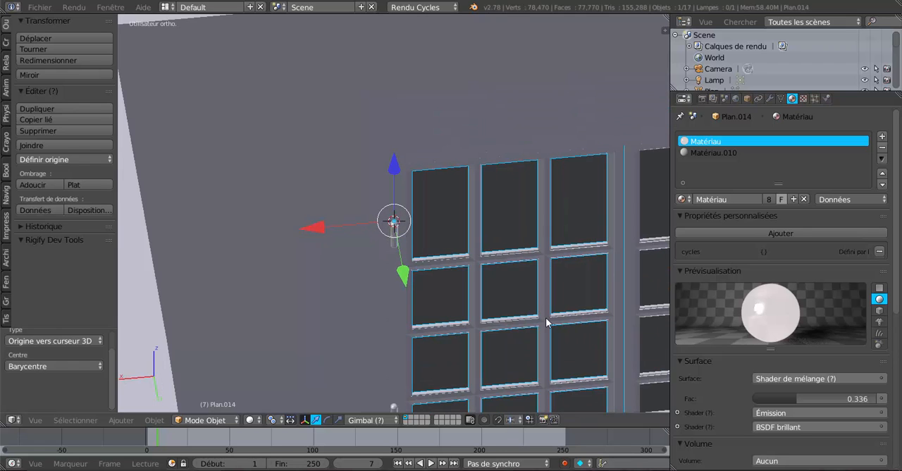
pyautogui.press('r')
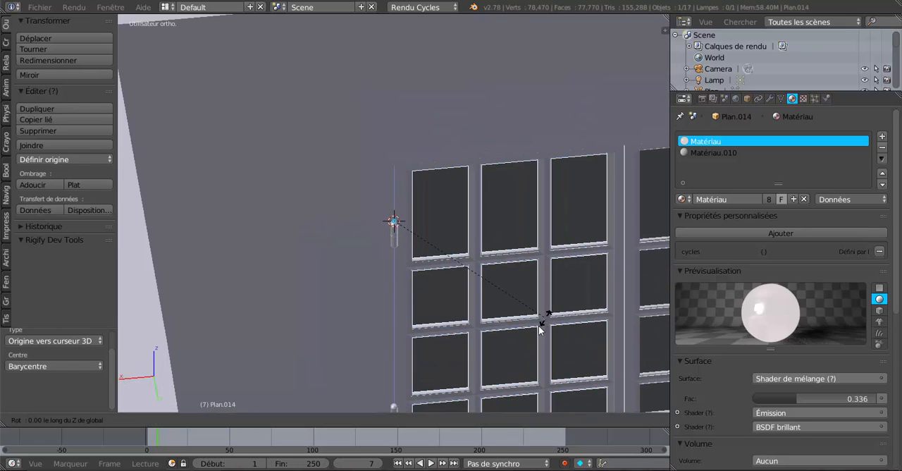
pyautogui.press('z')
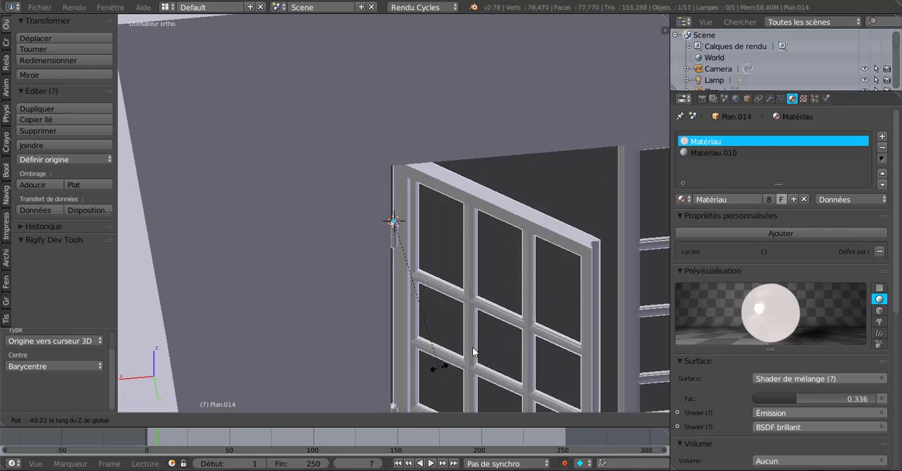
pyautogui.click(525, 346)
pyautogui.scroll(-3, 525, 346)
pyautogui.moveTo(524, 332); pyautogui.dragTo(316, 317, button='middle')
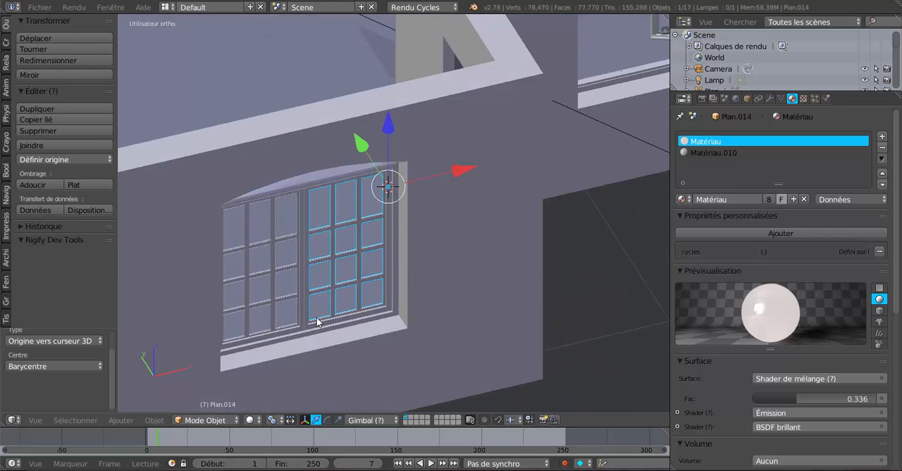
# Step: Add a Copy Rotation (Copier rotation) object constraint to casement Plan.014
pyautogui.scroll(4, 317, 317)
pyautogui.scroll(3, 407, 295)
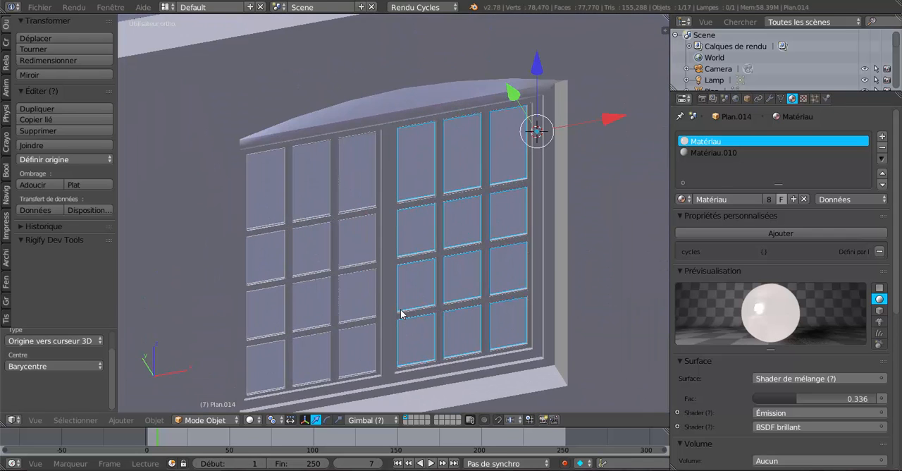
pyautogui.moveTo(413, 288); pyautogui.dragTo(489, 278, button='middle')
pyautogui.scroll(3, 406, 298)
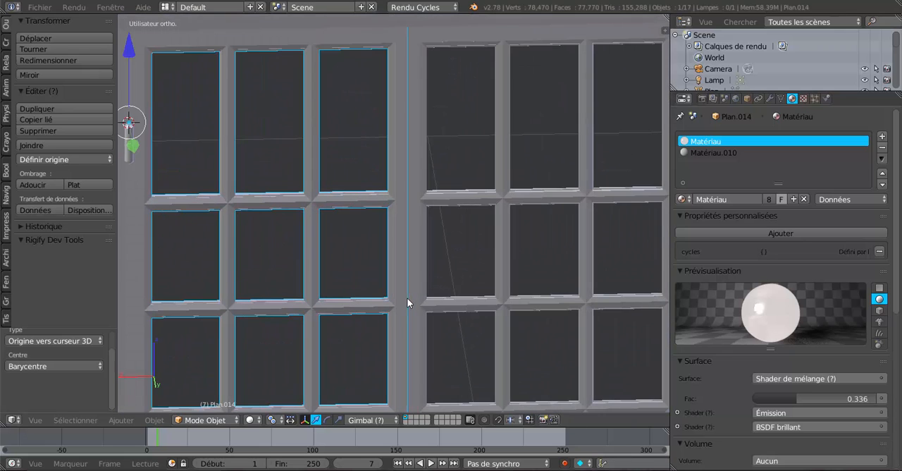
pyautogui.rightClick(407, 297)
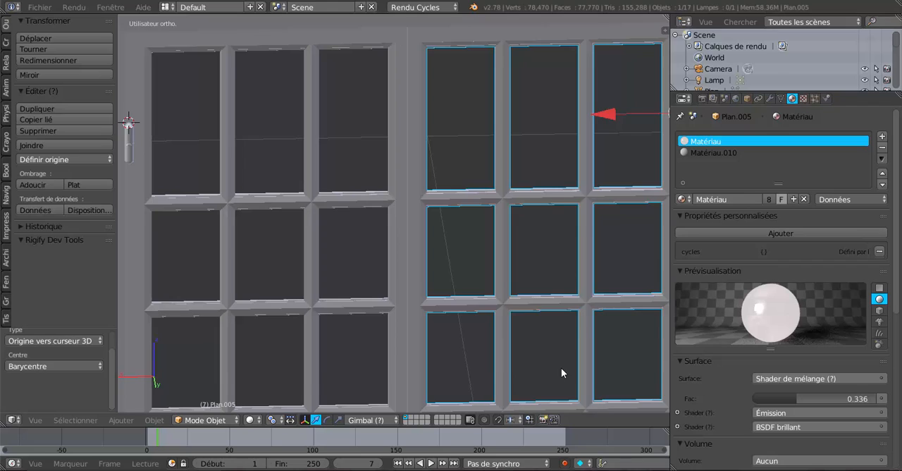
pyautogui.scroll(-2, 561, 367)
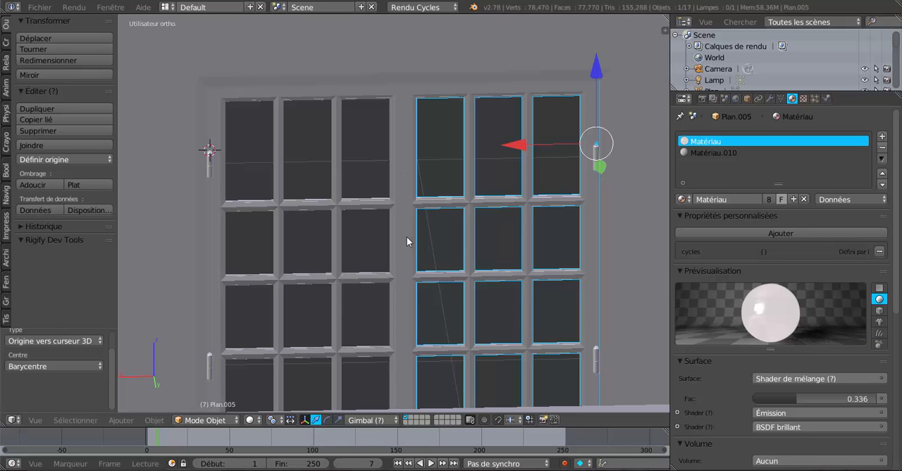
pyautogui.scroll(-3, 411, 241)
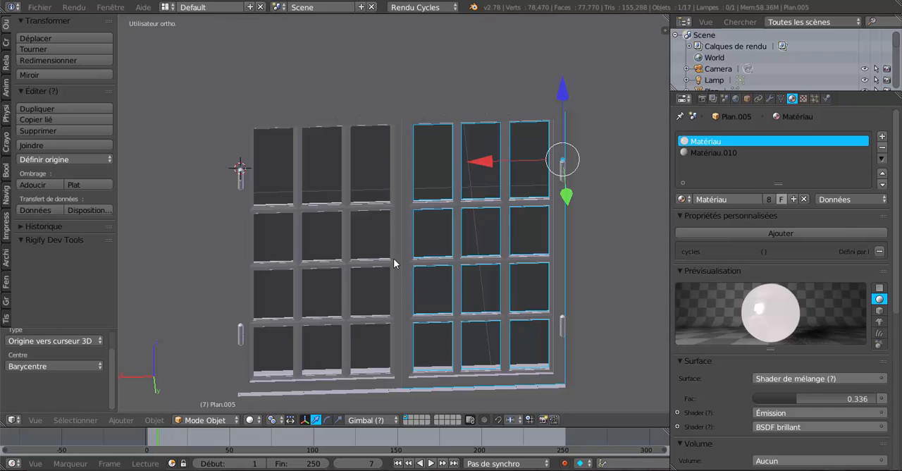
pyautogui.rightClick(341, 266)
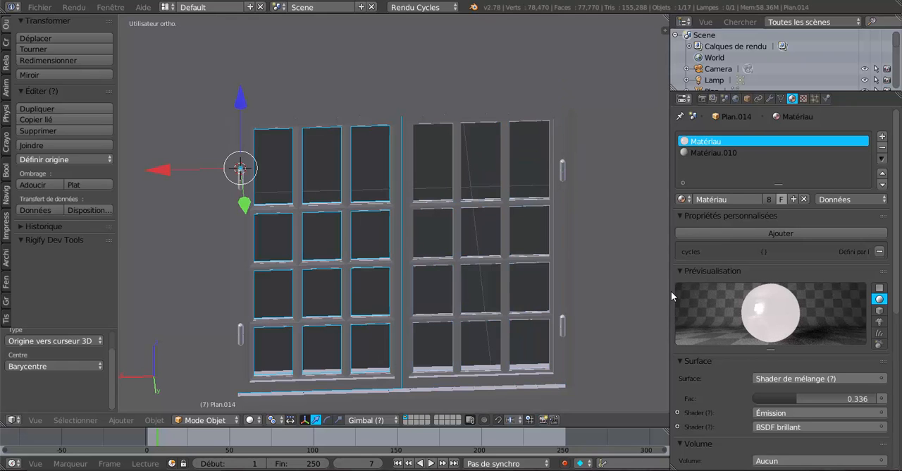
pyautogui.click(768, 99)
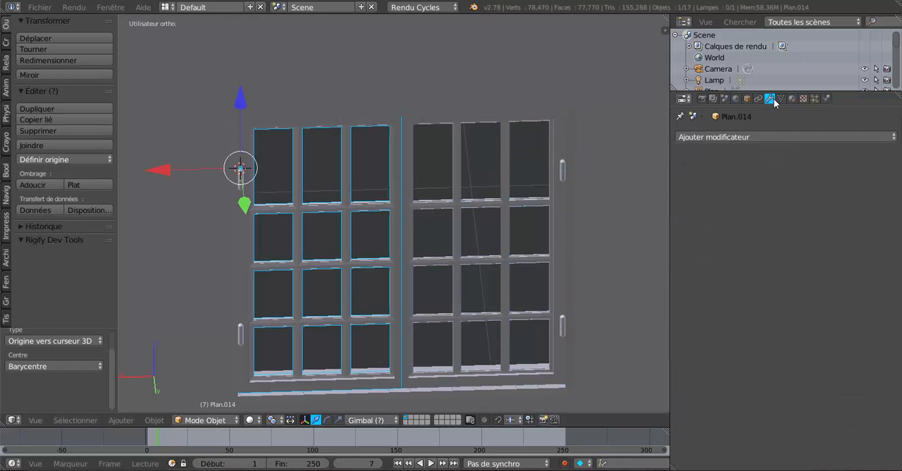
pyautogui.click(759, 99)
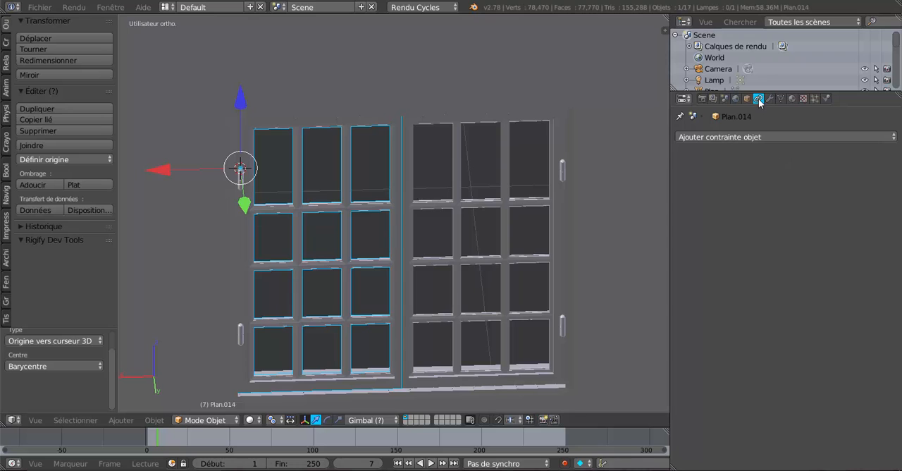
pyautogui.click(756, 138)
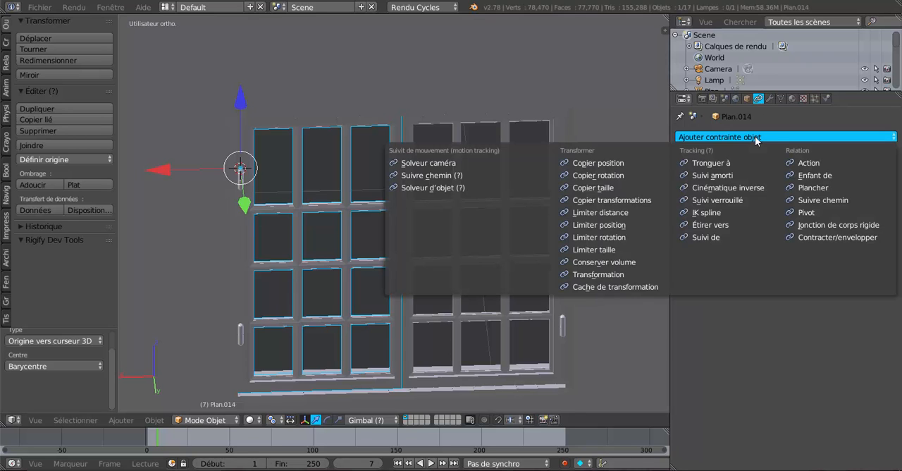
pyautogui.click(634, 175)
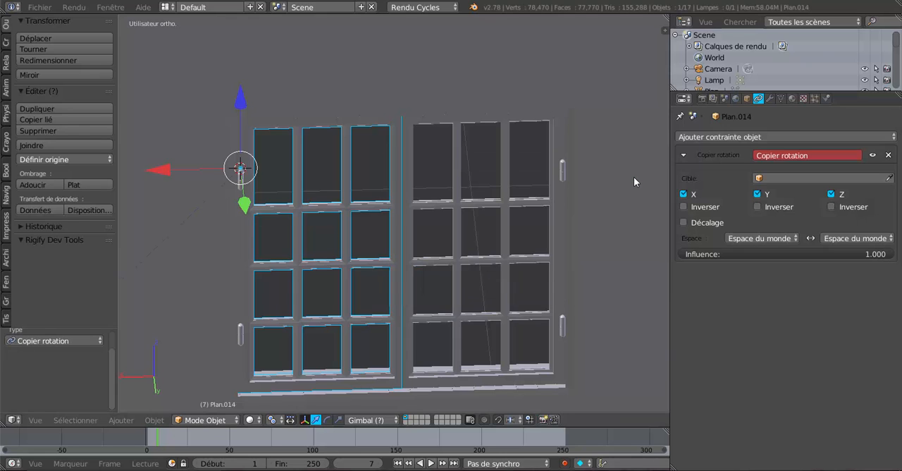
# Step: Set casement Plan.005 as the target of Plan.014's Copy Rotation constraint
pyautogui.rightClick(499, 372)
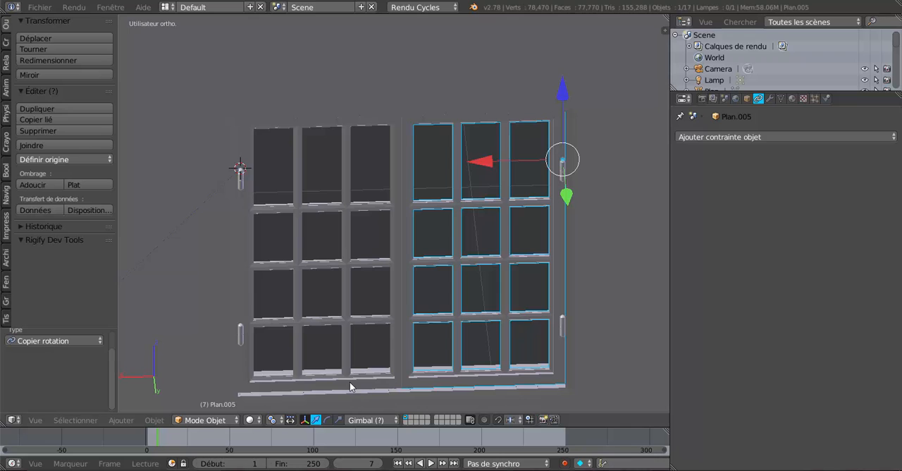
pyautogui.rightClick(347, 330)
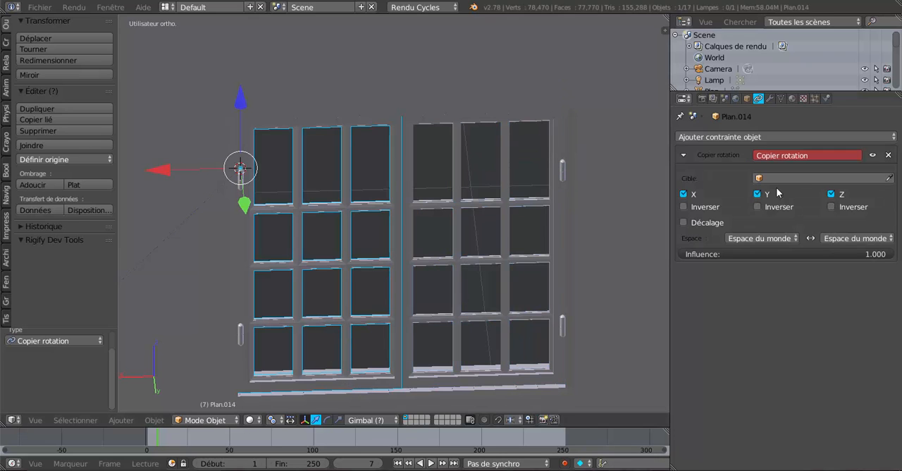
pyautogui.click(800, 177)
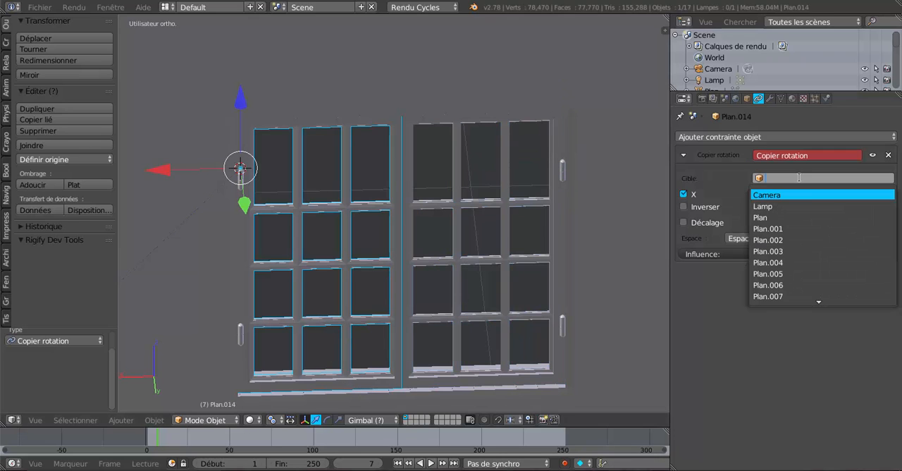
pyautogui.click(813, 274)
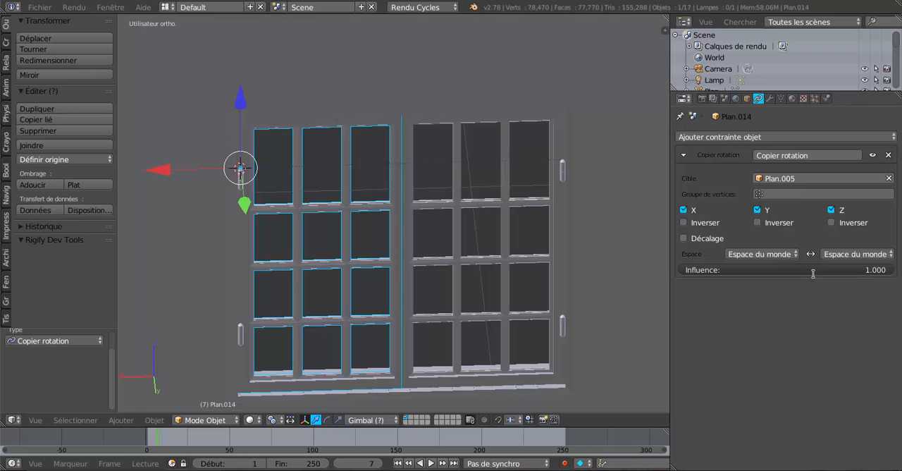
# Step: Restrict Plan.014's Copy Rotation constraint to the Z axis by disabling X and Y, and invert the Z rotation
pyautogui.click(683, 209)
pyautogui.click(757, 209)
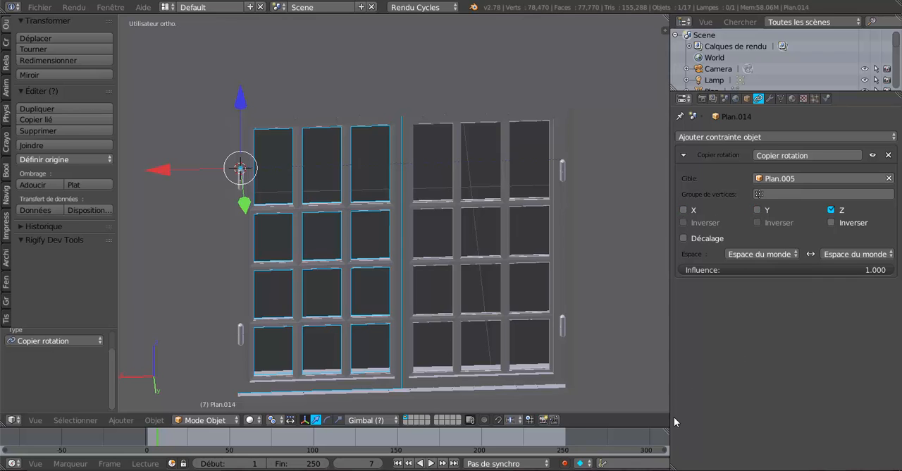
pyautogui.click(832, 223)
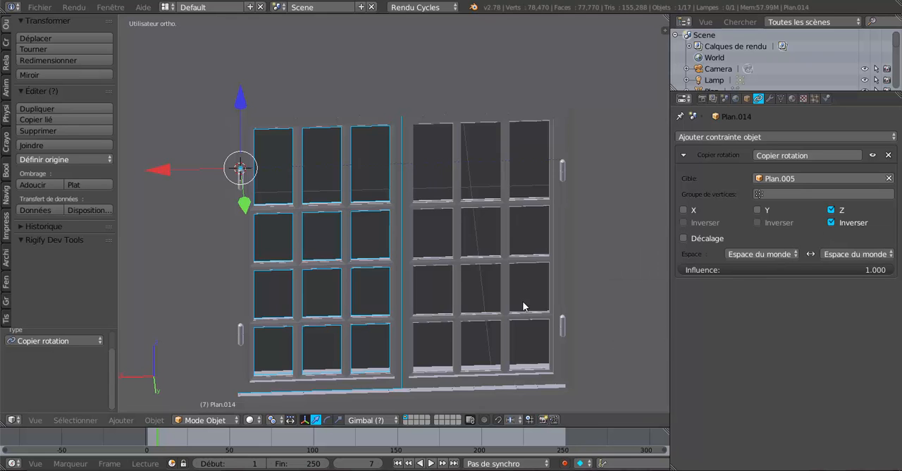
# Step: Try swinging casement Plan.005 about the global Z axis from two view angles to test the mirrored opening of both casements
pyautogui.rightClick(502, 205)
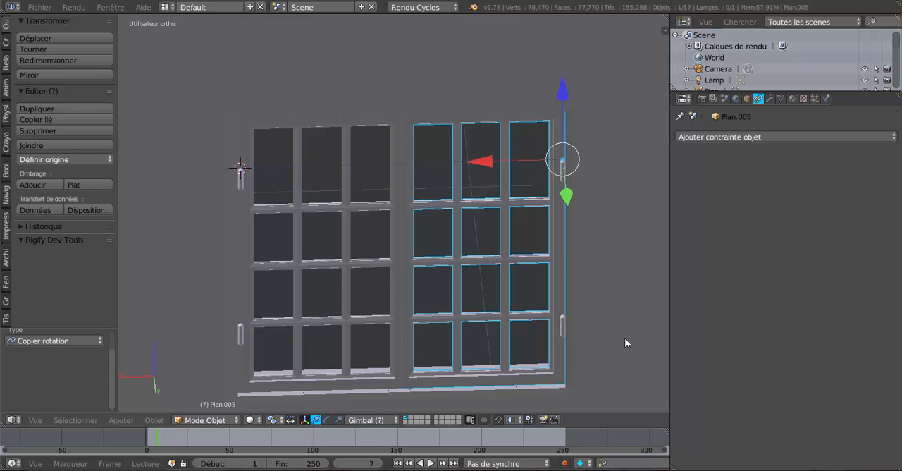
pyautogui.press('r')
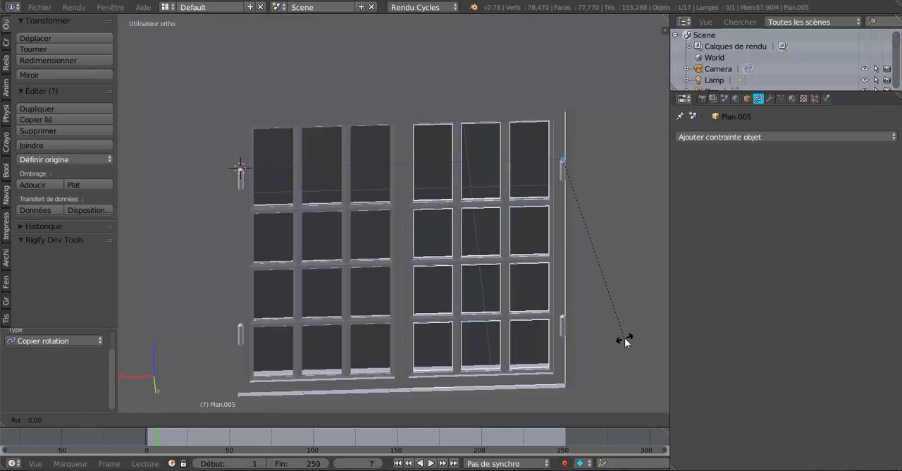
pyautogui.press('z')
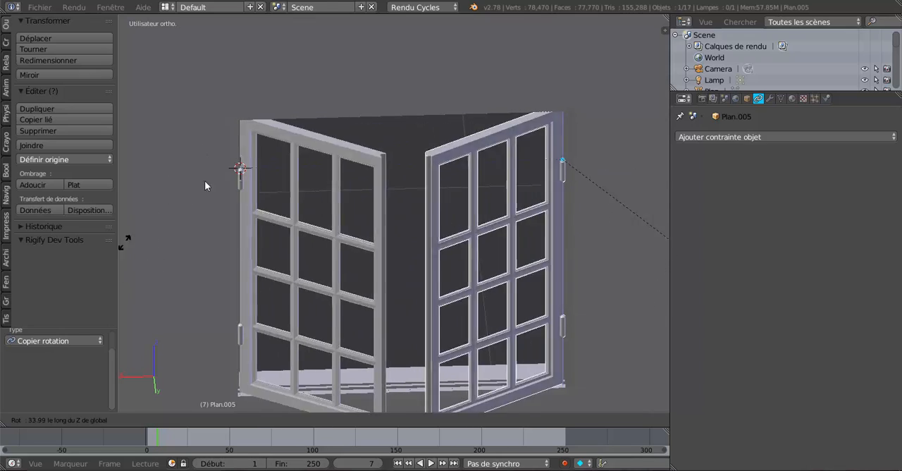
pyautogui.rightClick(170, 226)
pyautogui.scroll(-2, 155, 253)
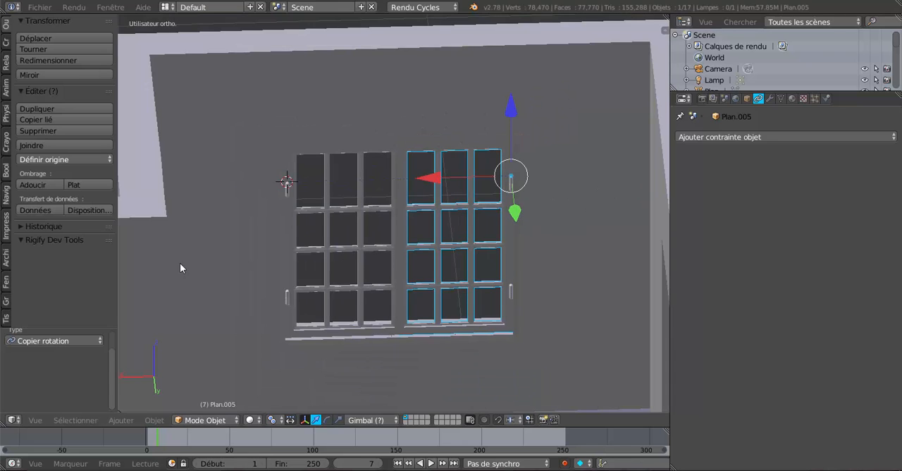
pyautogui.moveTo(181, 265); pyautogui.dragTo(401, 345, button='middle')
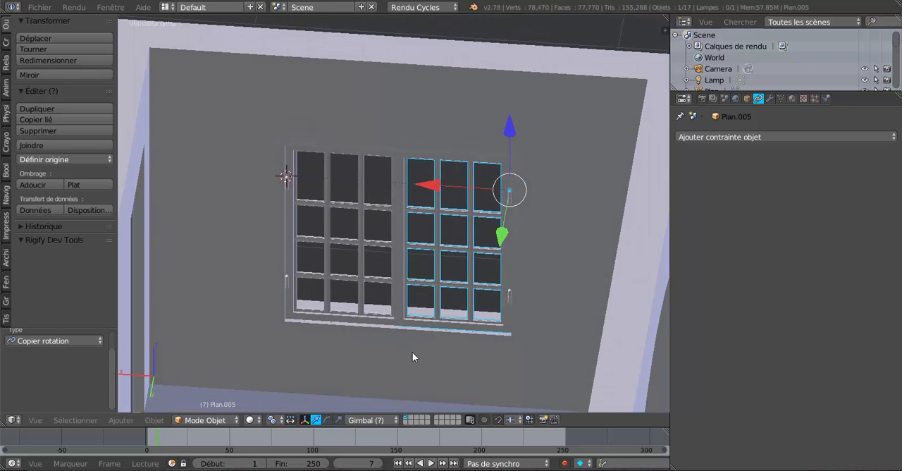
pyautogui.press('r')
pyautogui.press('z')
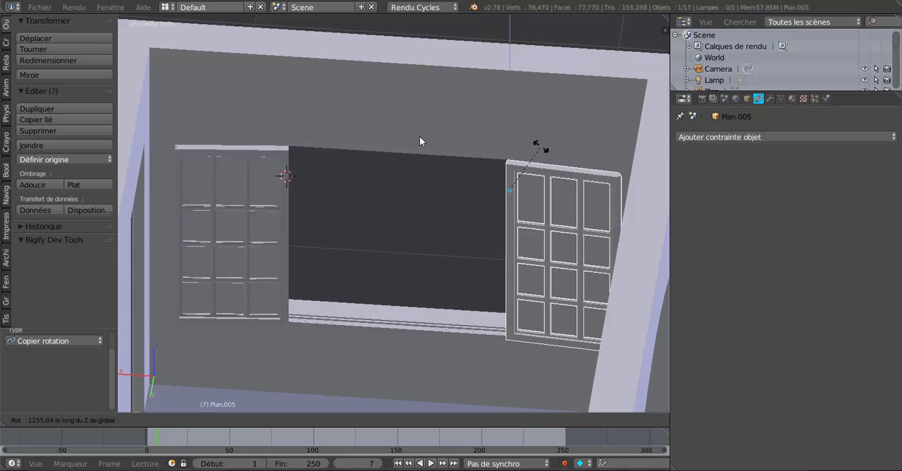
pyautogui.click(354, 249)
pyautogui.moveTo(437, 282); pyautogui.dragTo(452, 266, button='middle')
pyautogui.scroll(2, 478, 274)
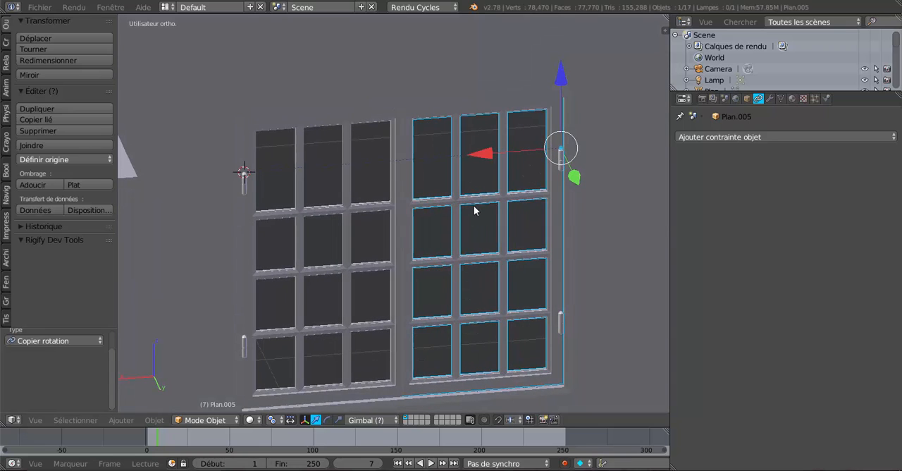
# Step: Add a Limit Rotation (Limiter rotation) constraint to casement Plan.005 and enable its Z limit
pyautogui.keyDown('shift'); pyautogui.moveTo(621, 259); pyautogui.dragTo(619, 262, button='middle'); pyautogui.keyUp('shift')
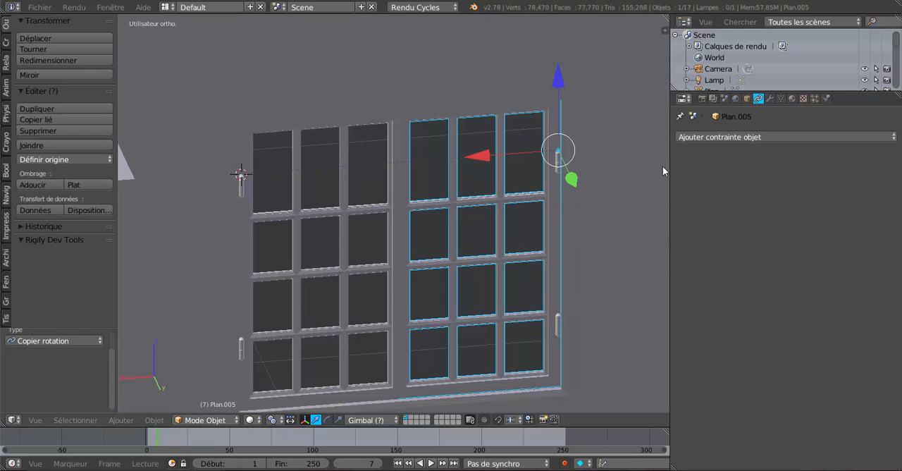
pyautogui.click(733, 138)
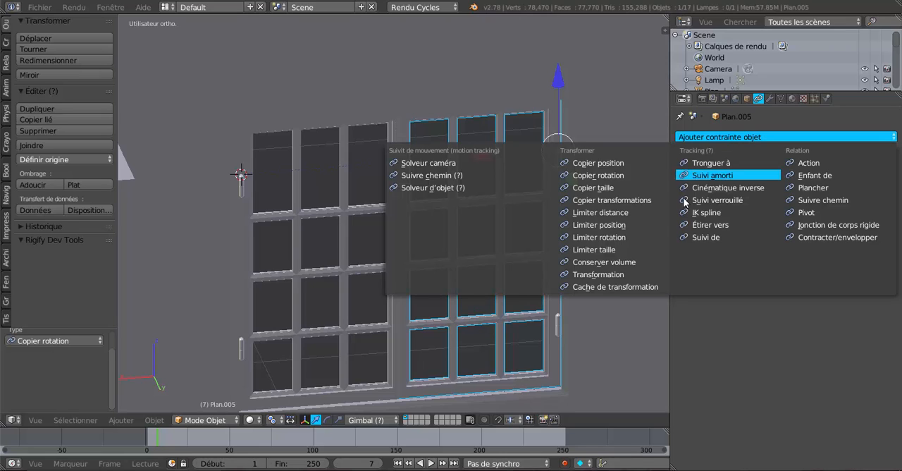
pyautogui.click(606, 237)
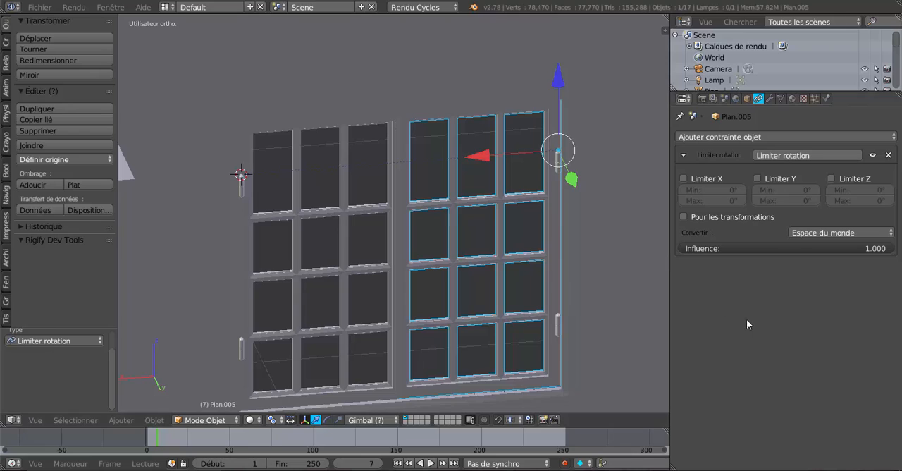
pyautogui.click(831, 179)
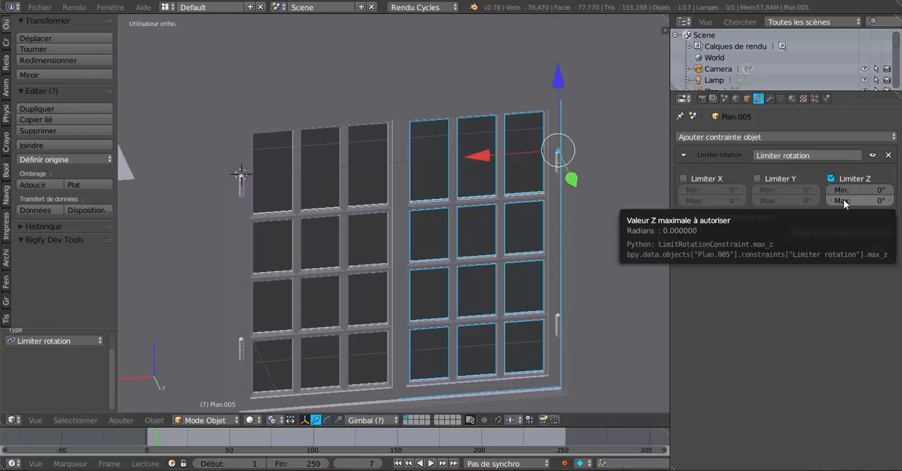
# Step: Set the maximum Z angle of Plan.005's Limit Rotation constraint to 116.6°
pyautogui.moveTo(845, 203); pyautogui.dragTo(856, 204)
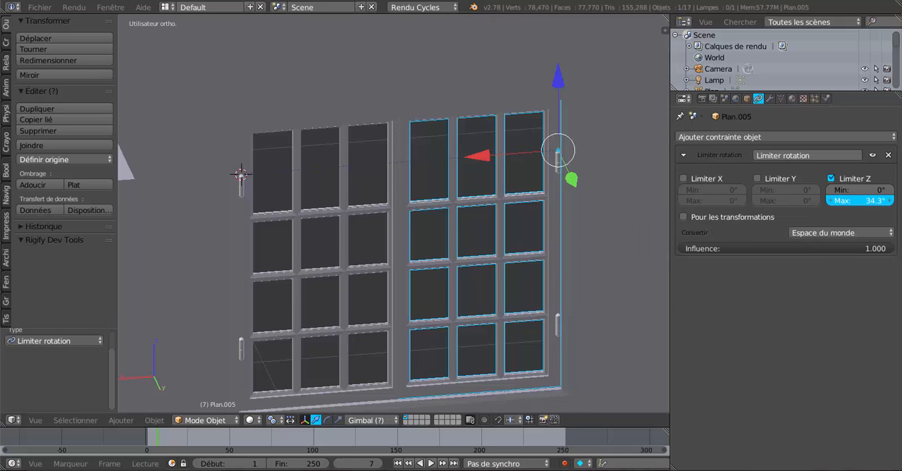
pyautogui.moveTo(859, 201); pyautogui.dragTo(849, 200)
pyautogui.moveTo(860, 200); pyautogui.dragTo(854, 200)
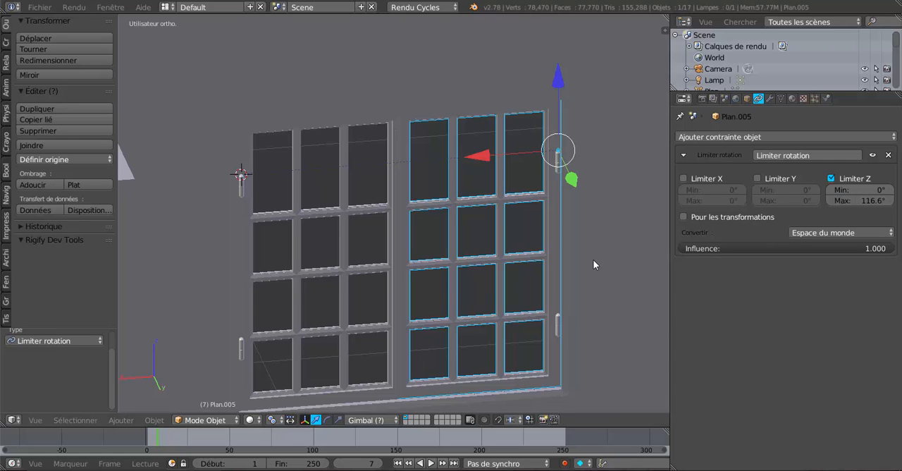
# Step: Try rotating casement Plan.005 about the global Z axis to test the limited opening of both casements
pyautogui.moveTo(593, 260); pyautogui.dragTo(567, 260, button='middle')
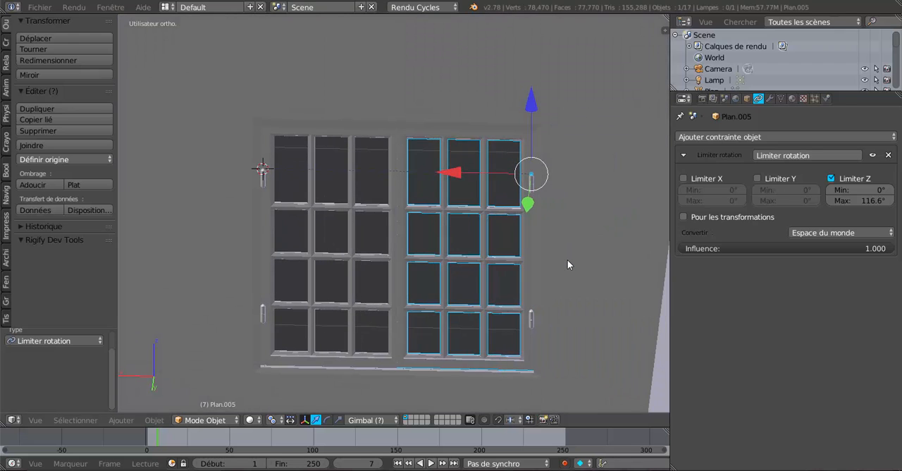
pyautogui.press('r')
pyautogui.press('z')
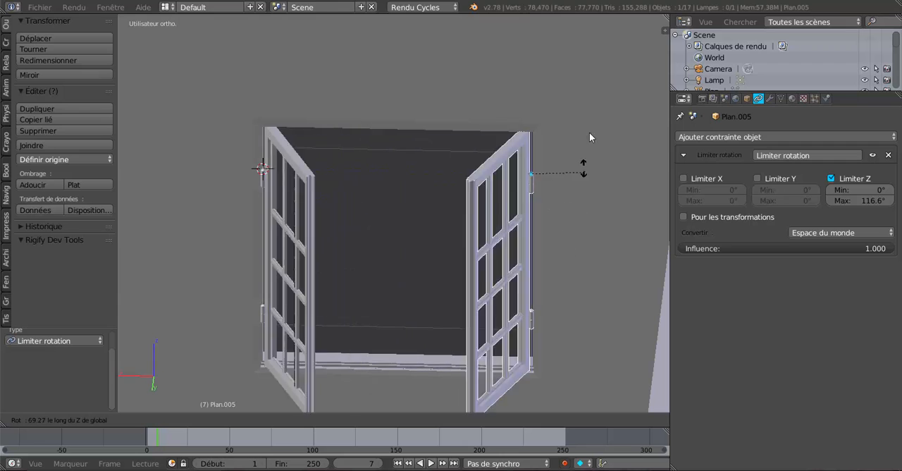
pyautogui.press('Escape')
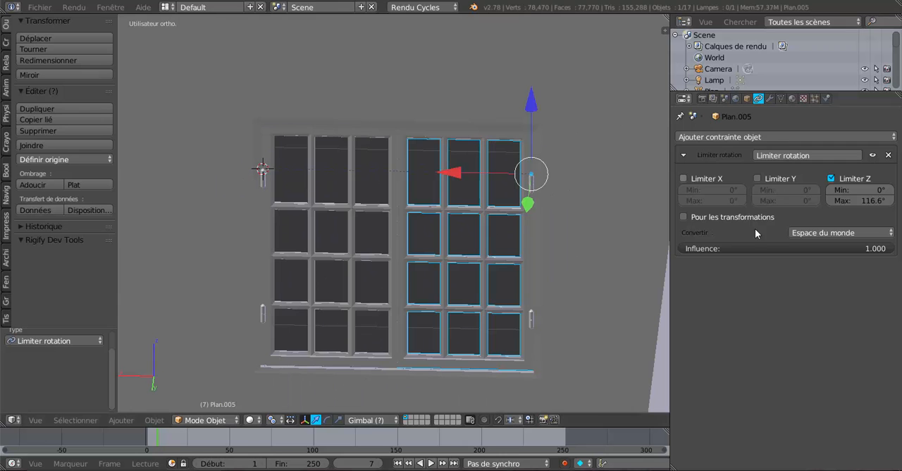
# Step: View the window from the facade's other side and set Plan.005's maximum Z rotation limit to 127.6°
pyautogui.scroll(-5, 544, 292)
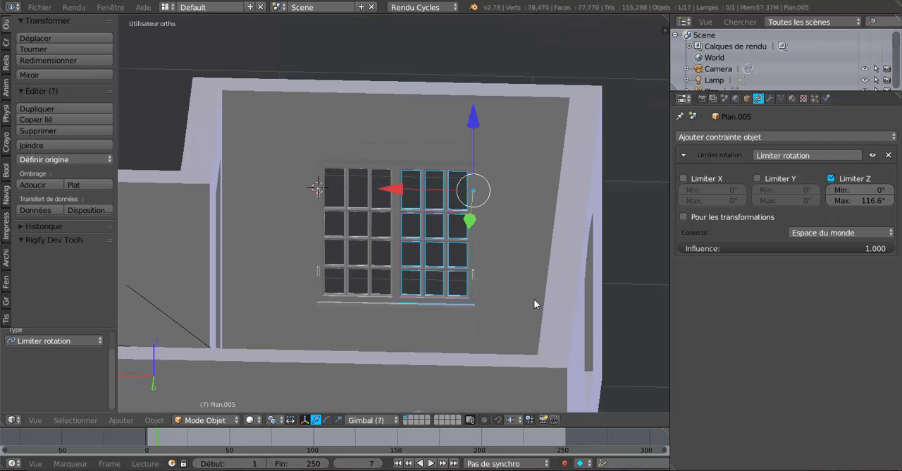
pyautogui.moveTo(536, 303); pyautogui.dragTo(299, 284, button='middle')
pyautogui.scroll(2, 347, 297)
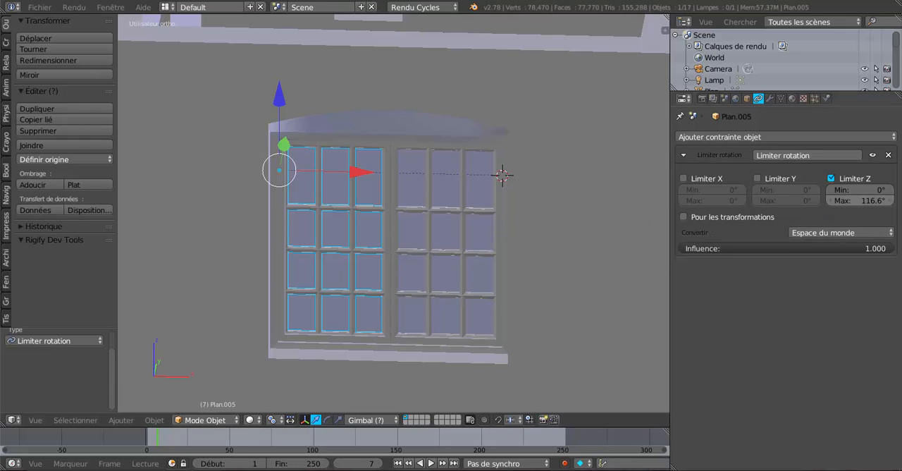
pyautogui.moveTo(860, 200); pyautogui.dragTo(890, 200)
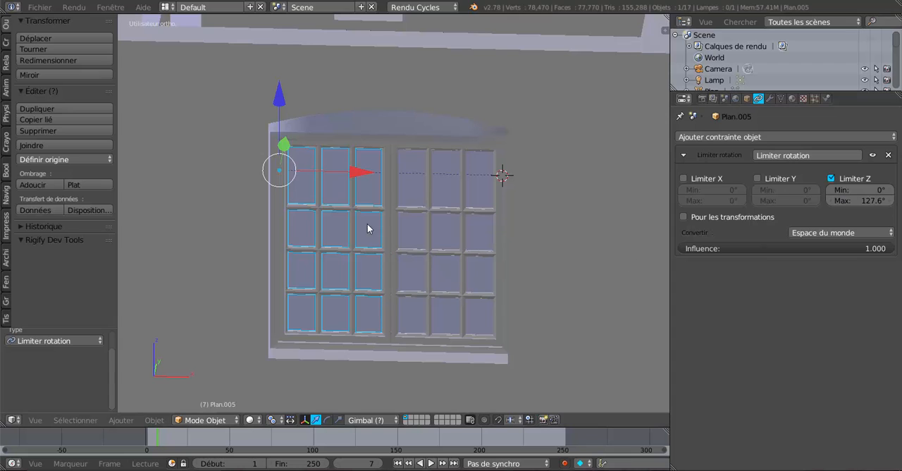
# Step: Try rotating casement Plan.005 about the global Z axis from the facade side and from inside the room to test the 127.6° limit
pyautogui.press('r')
pyautogui.press('z')
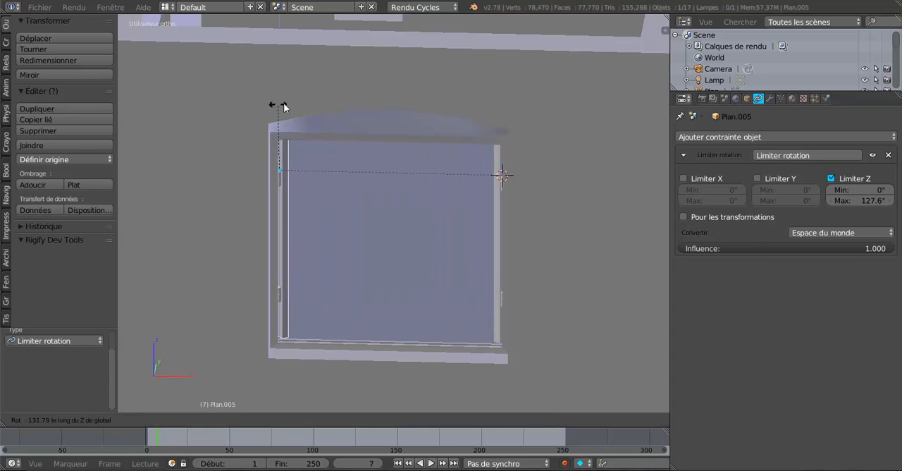
pyautogui.rightClick(389, 181)
pyautogui.moveTo(389, 181); pyautogui.dragTo(516, 354, button='middle')
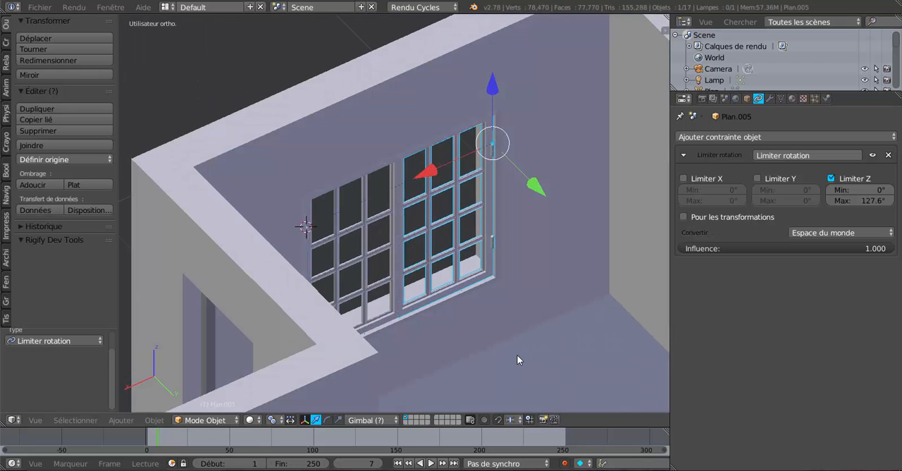
pyautogui.press('r')
pyautogui.press('z')
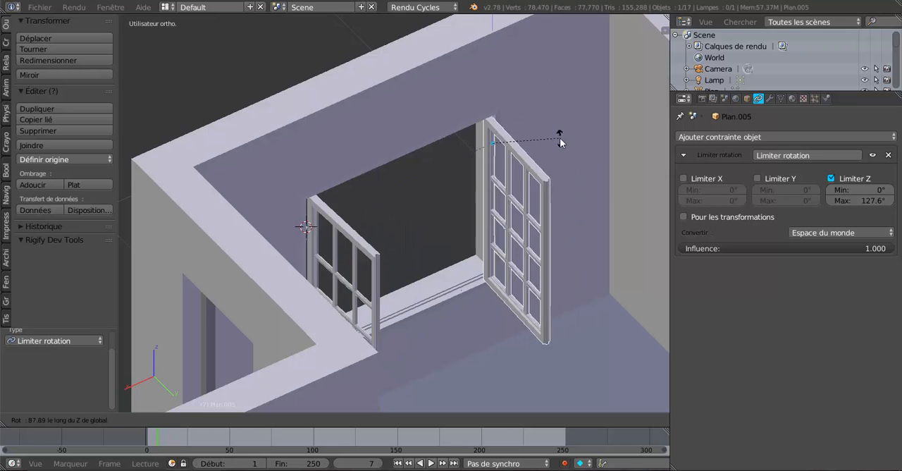
pyautogui.rightClick(577, 37)
# Step: Examine the closed window from outside and inside the room, including the central joint between the two casements and the hinges
pyautogui.scroll(-3, 503, 130)
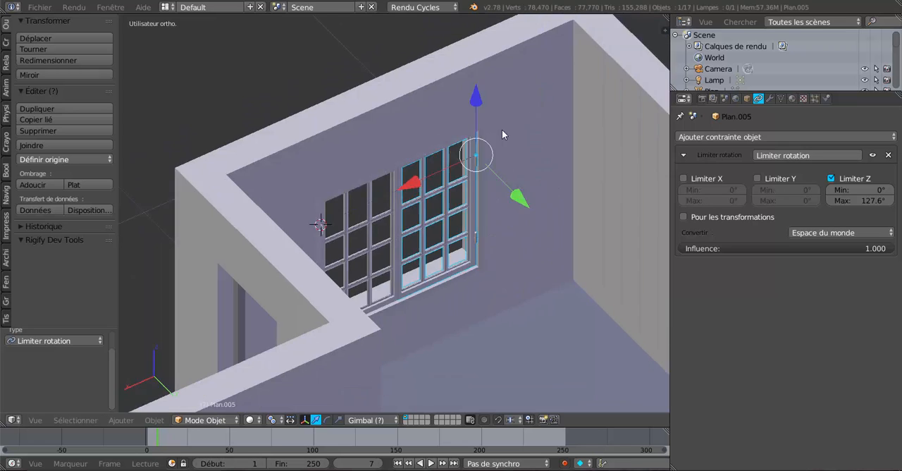
pyautogui.moveTo(508, 161); pyautogui.dragTo(575, 137, button='middle')
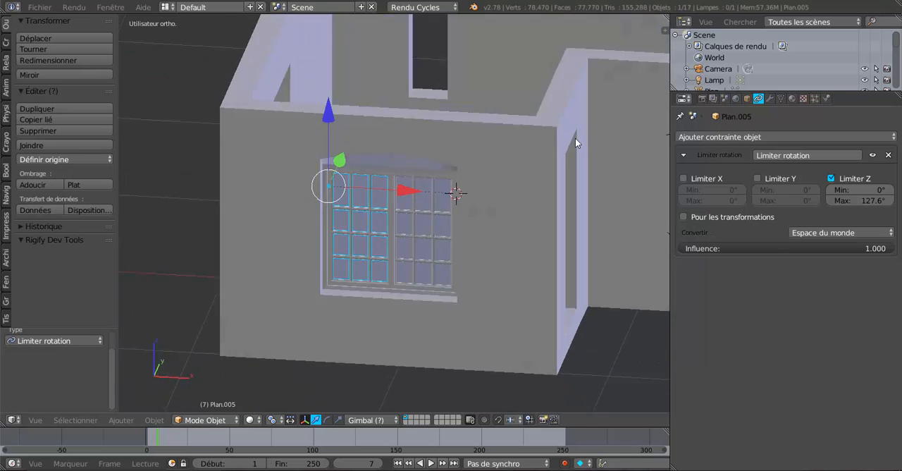
pyautogui.scroll(5, 495, 181)
pyautogui.moveTo(520, 171)
pyautogui.mouseDown(button='middle')
pyautogui.moveTo(431, 177)
pyautogui.moveTo(486, 176)
pyautogui.moveTo(486, 195)
pyautogui.moveTo(475, 216)
pyautogui.moveTo(417, 210)
pyautogui.mouseUp(button='middle')
pyautogui.scroll(-2, 488, 181)
pyautogui.scroll(3, 483, 217)
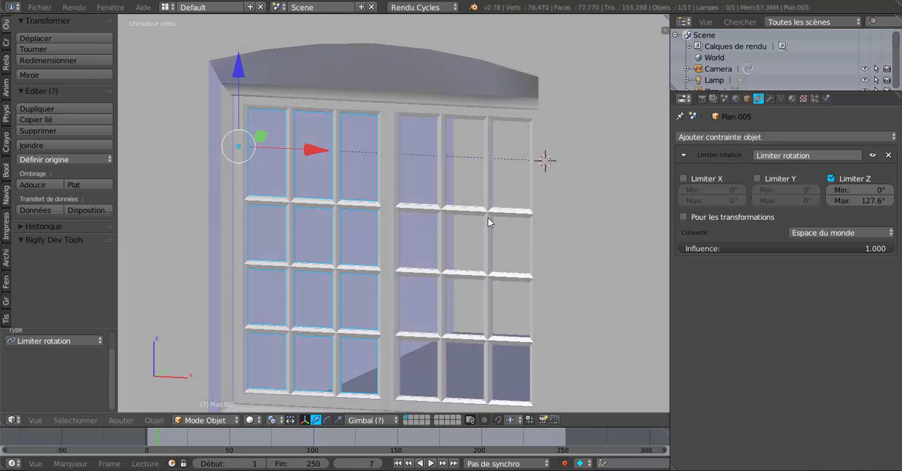
pyautogui.moveTo(487, 222); pyautogui.dragTo(305, 248, button='middle')
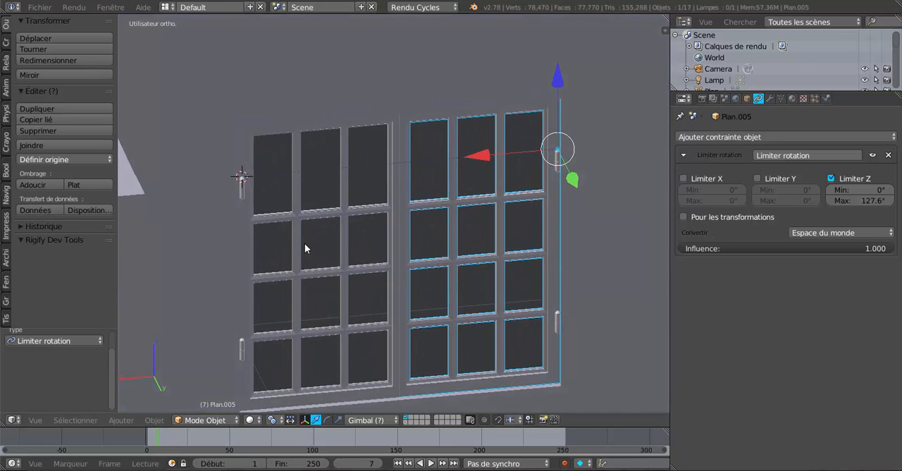
pyautogui.moveTo(382, 328); pyautogui.dragTo(405, 336, button='middle')
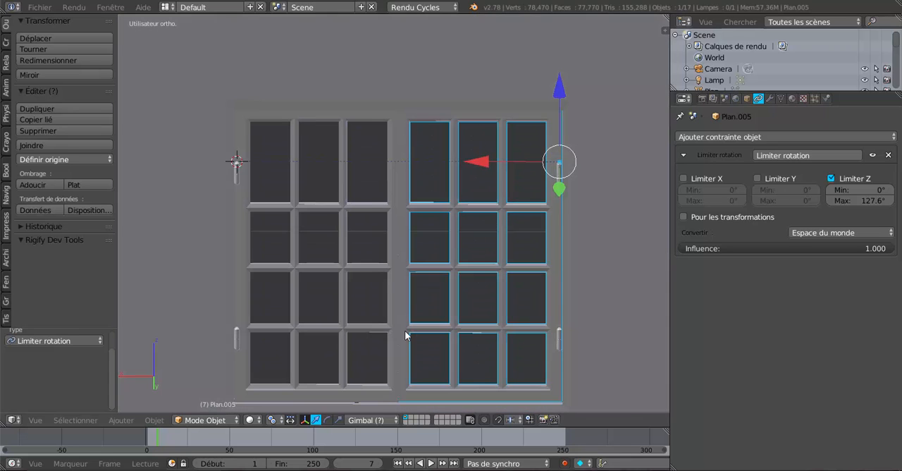
pyautogui.scroll(2, 405, 335)
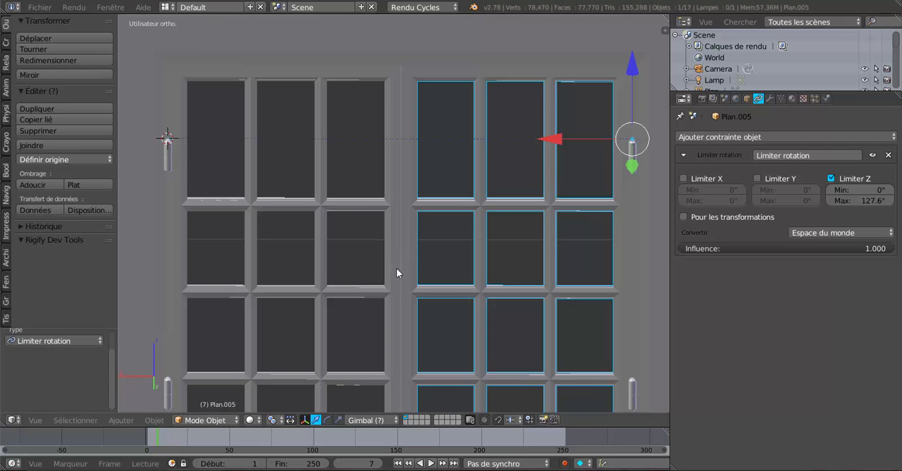
pyautogui.moveTo(423, 279); pyautogui.dragTo(394, 300, button='middle')
pyautogui.scroll(5, 394, 299)
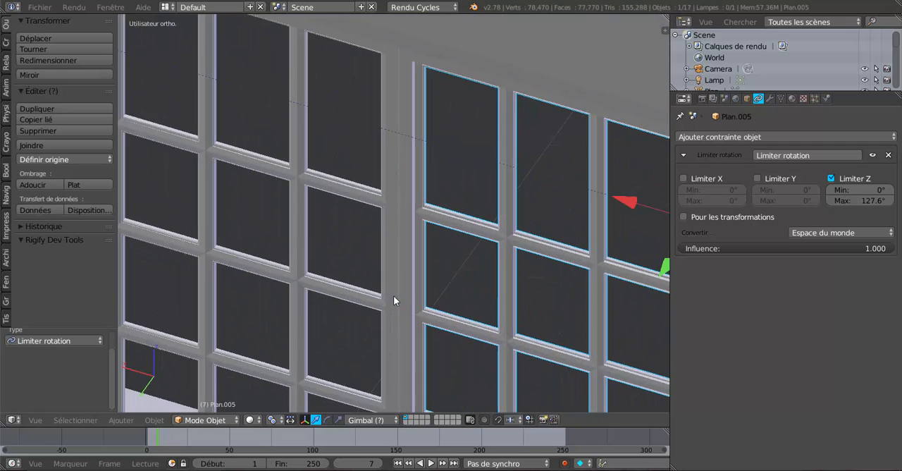
pyautogui.scroll(-1, 397, 276)
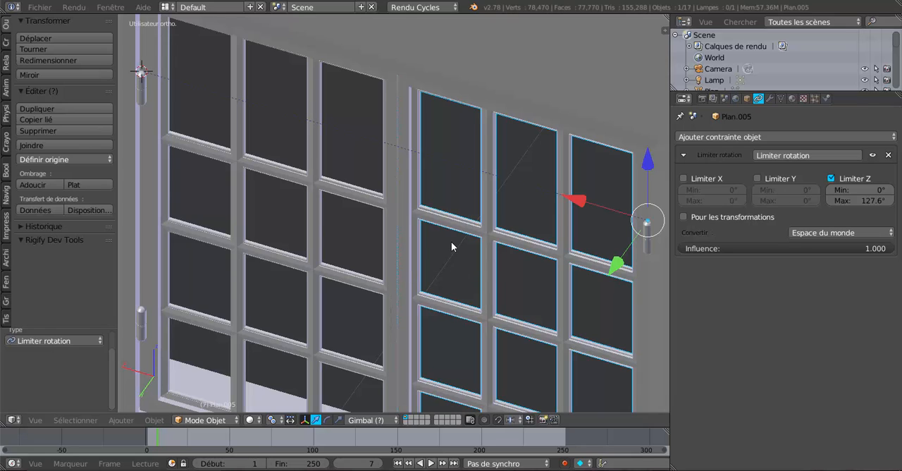
pyautogui.moveTo(452, 246); pyautogui.dragTo(541, 221, button='middle')
pyautogui.moveTo(515, 268)
pyautogui.mouseDown(button='middle')
pyautogui.moveTo(455, 276)
pyautogui.moveTo(513, 263)
pyautogui.moveTo(534, 244)
pyautogui.moveTo(282, 224)
pyautogui.moveTo(383, 221)
pyautogui.moveTo(393, 234)
pyautogui.moveTo(384, 197)
pyautogui.moveTo(459, 208)
pyautogui.mouseUp(button='middle')
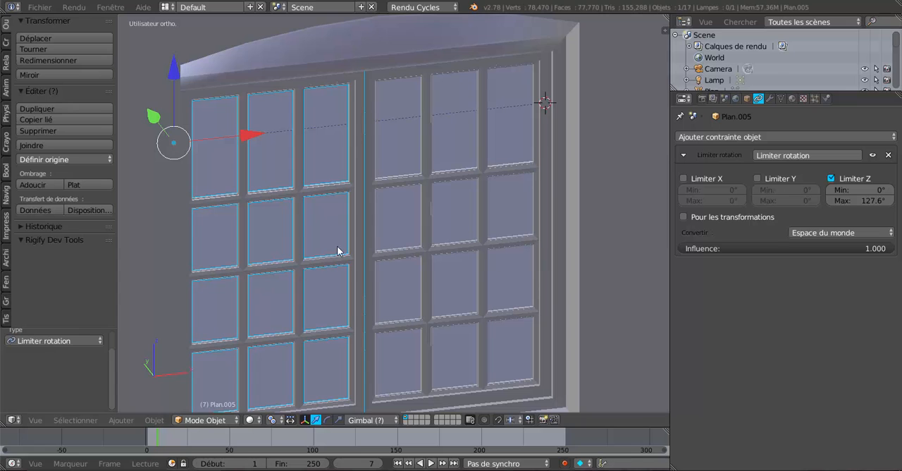
# Step: Try opening both casements from the facade side by rotating Plan.005 about the global Z axis
pyautogui.press('r')
pyautogui.press('z')
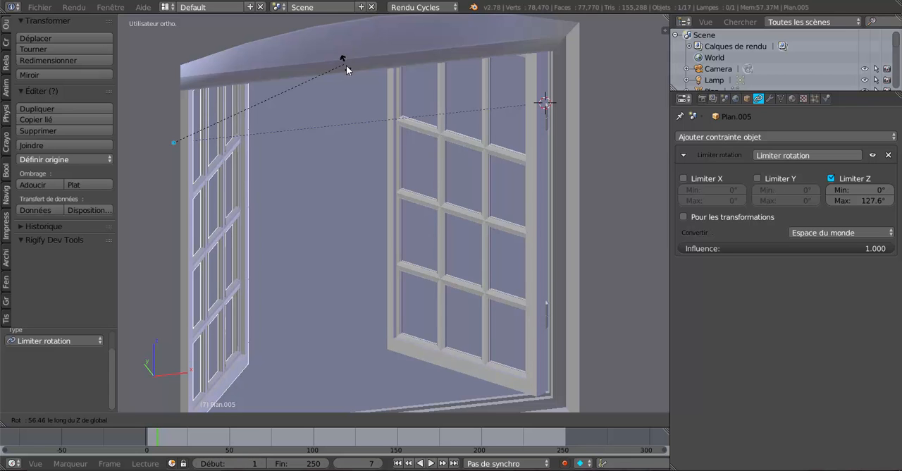
pyautogui.rightClick(350, 79)
# Step: Examine the closed casements, their meeting edge and the lower frame from the room interior and the facade side
pyautogui.moveTo(249, 204); pyautogui.dragTo(435, 238, button='middle')
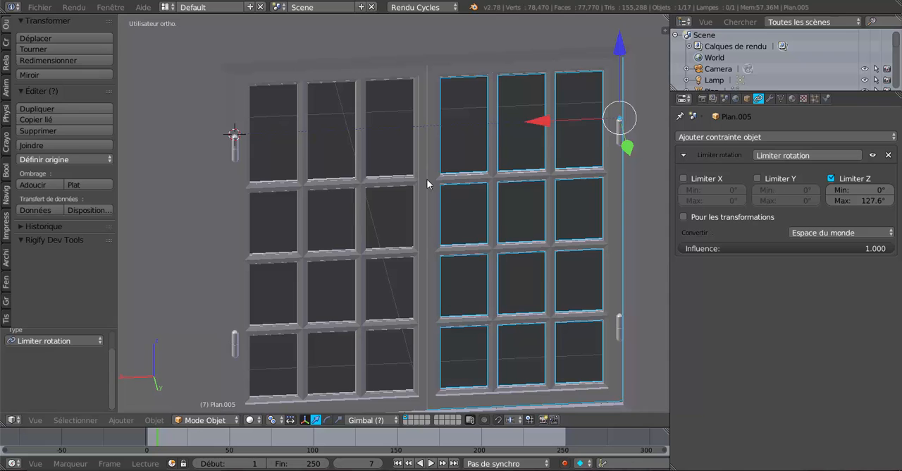
pyautogui.moveTo(454, 120); pyautogui.dragTo(434, 112, button='middle')
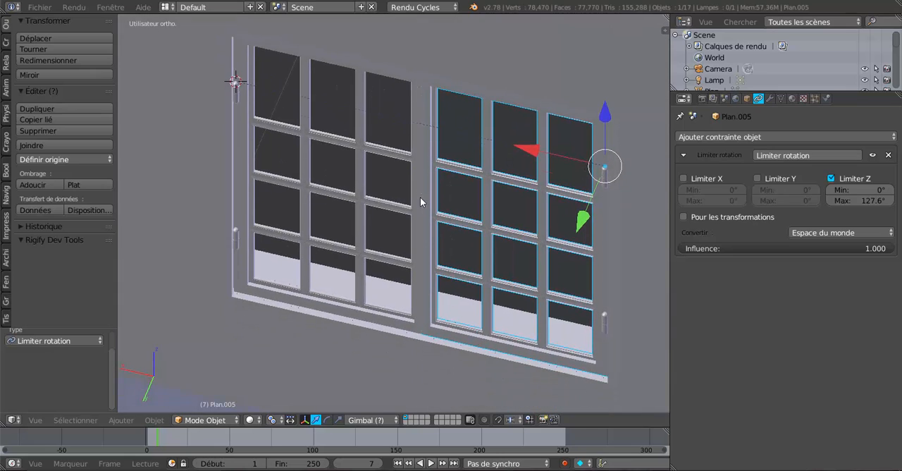
pyautogui.moveTo(420, 198); pyautogui.dragTo(419, 218, button='middle')
pyautogui.scroll(2, 449, 245)
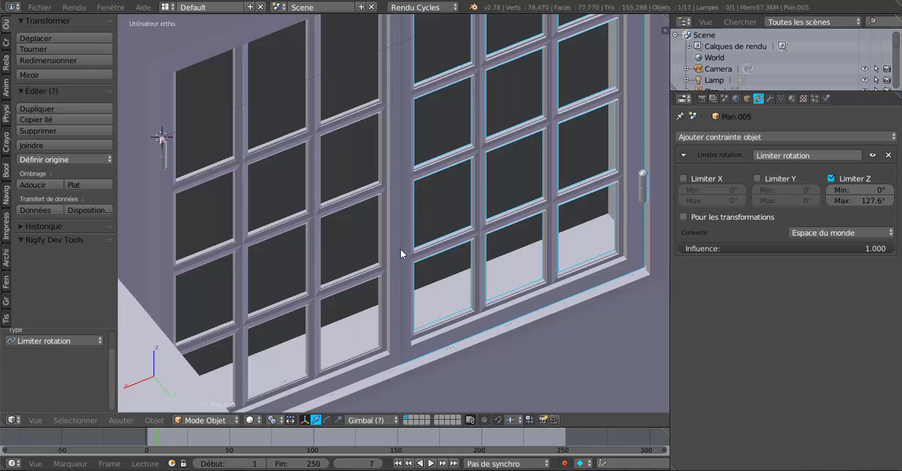
pyautogui.scroll(-3, 401, 250)
pyautogui.scroll(-1, 392, 208)
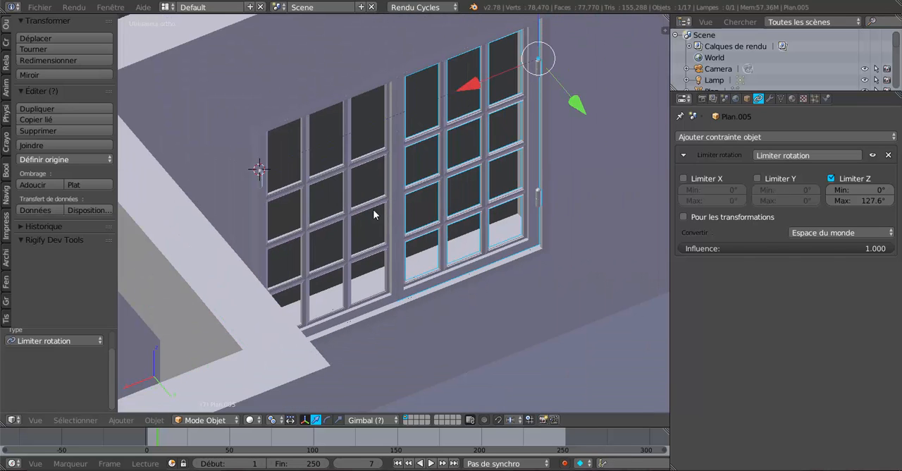
pyautogui.moveTo(370, 209); pyautogui.dragTo(562, 175, button='middle')
pyautogui.moveTo(446, 226); pyautogui.dragTo(449, 225, button='middle')
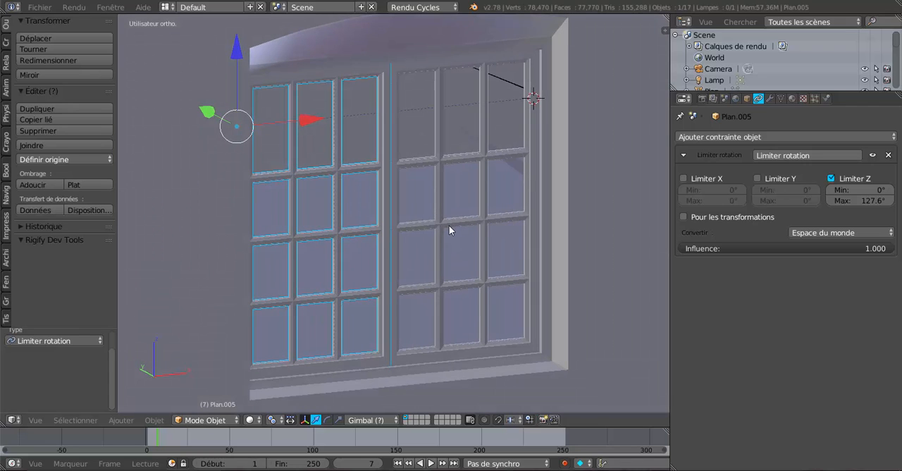